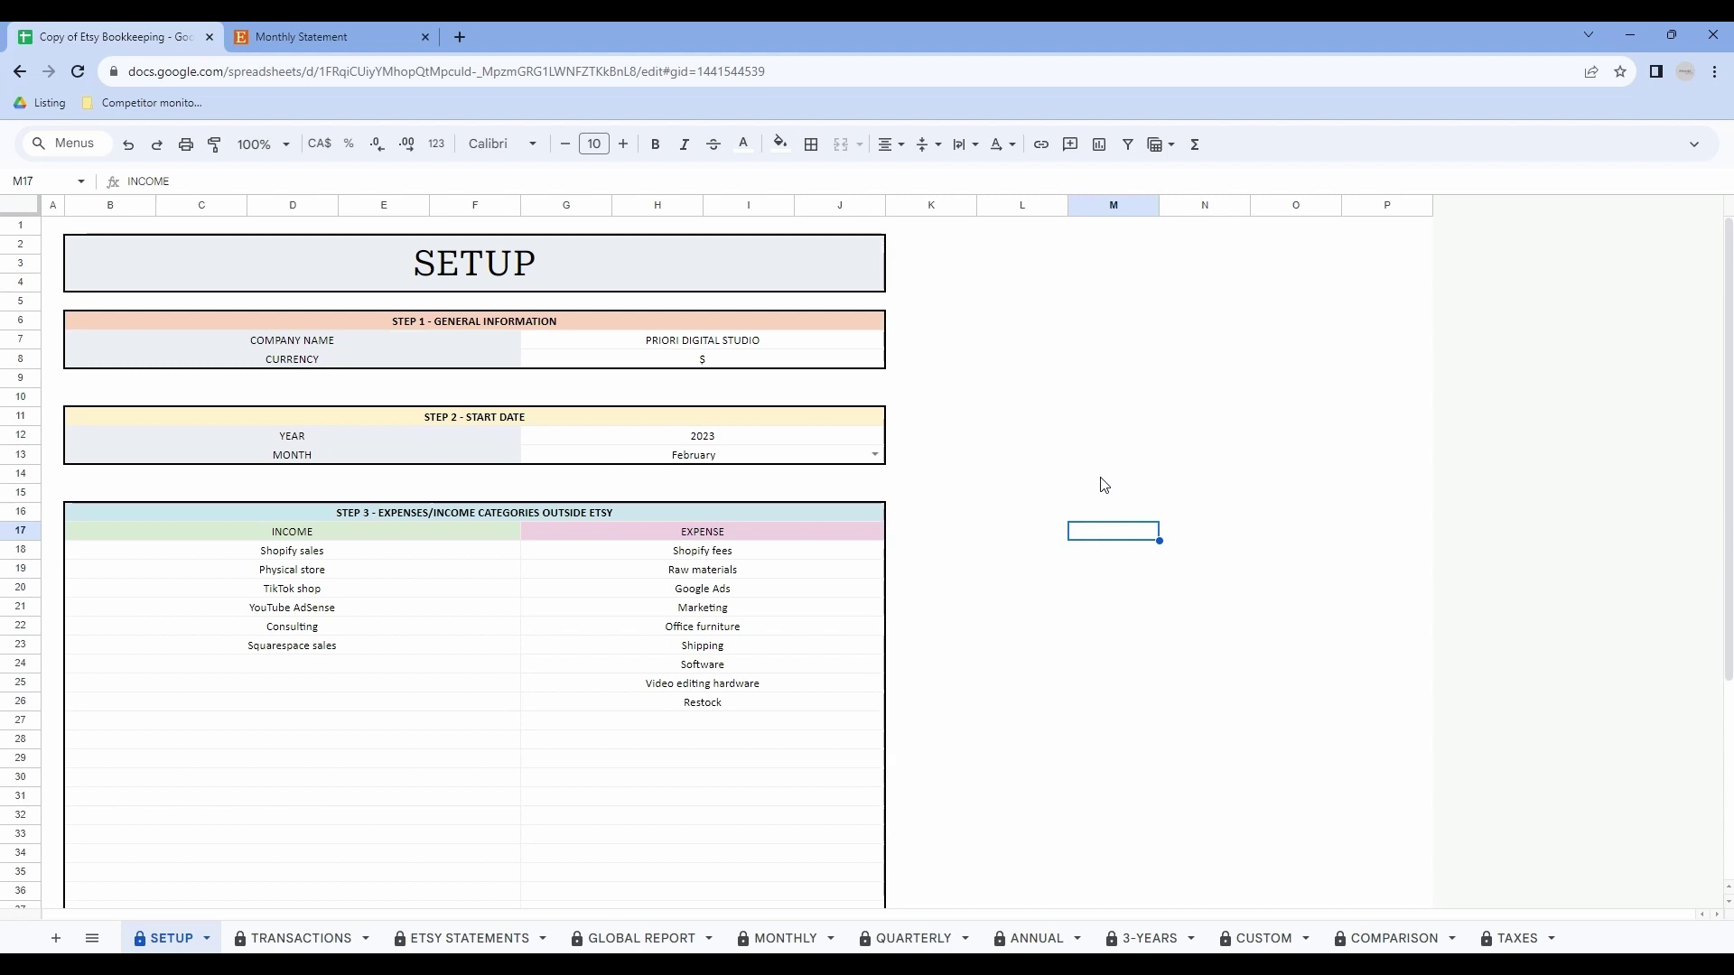
Step: Try to edit the protected SETUP title cell and cancel the edit
click(608, 272)
double_click(607, 267)
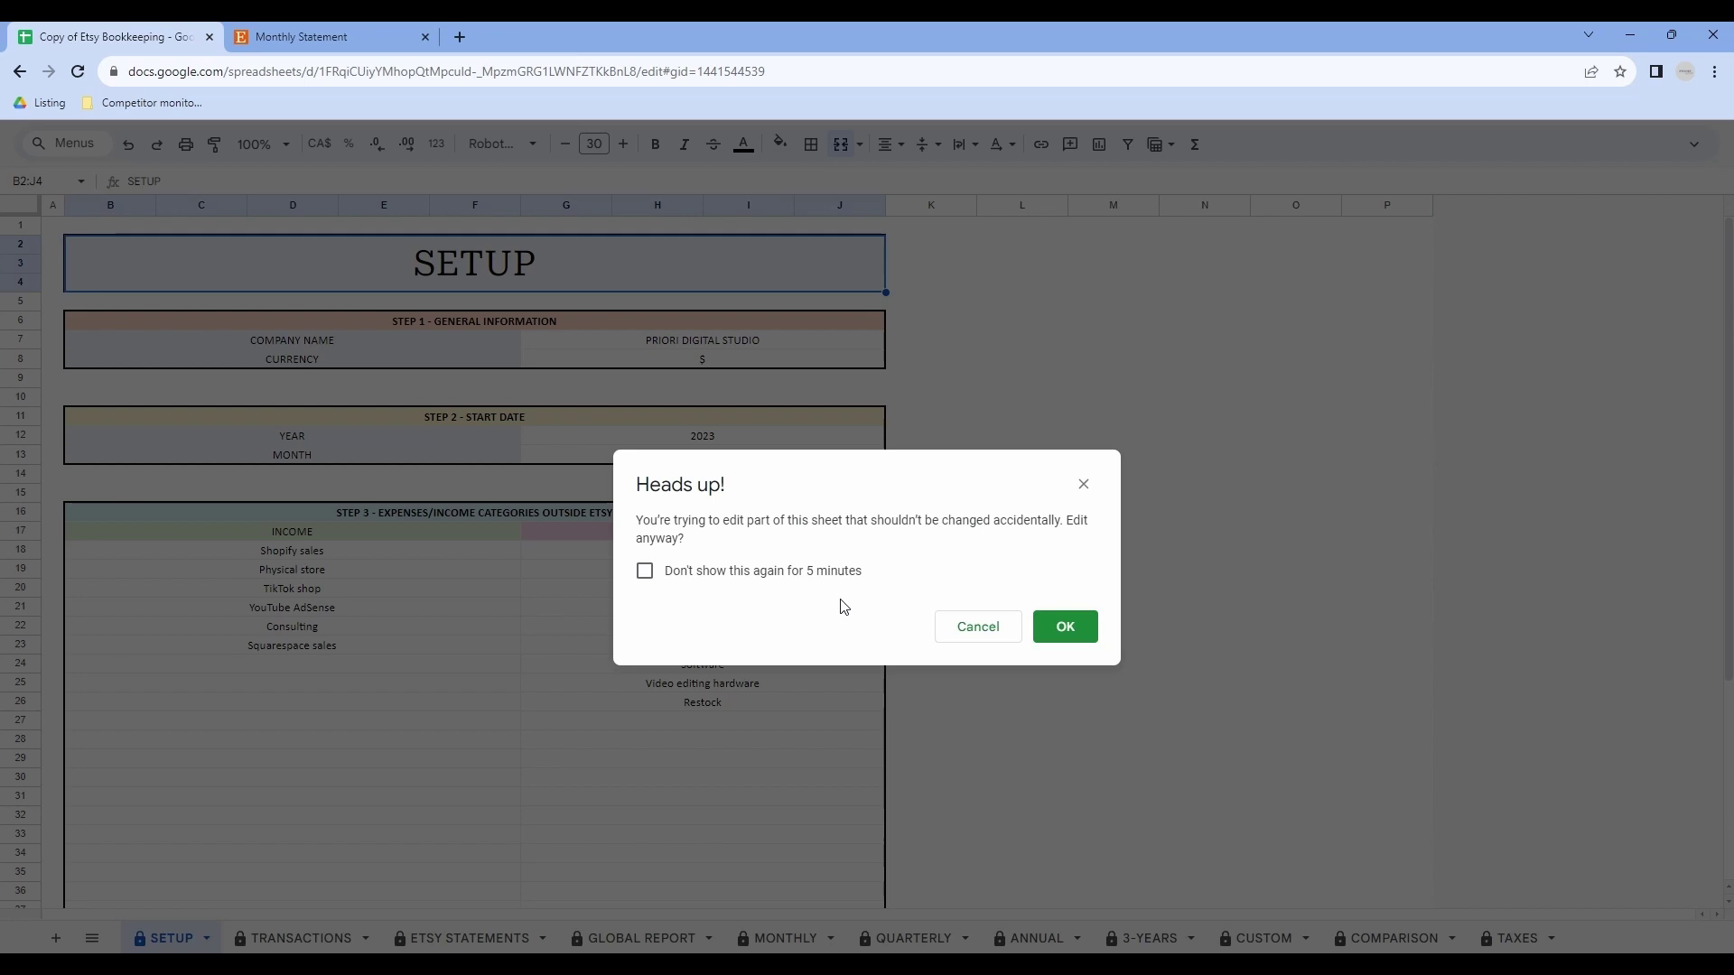
click(1085, 487)
click(1050, 629)
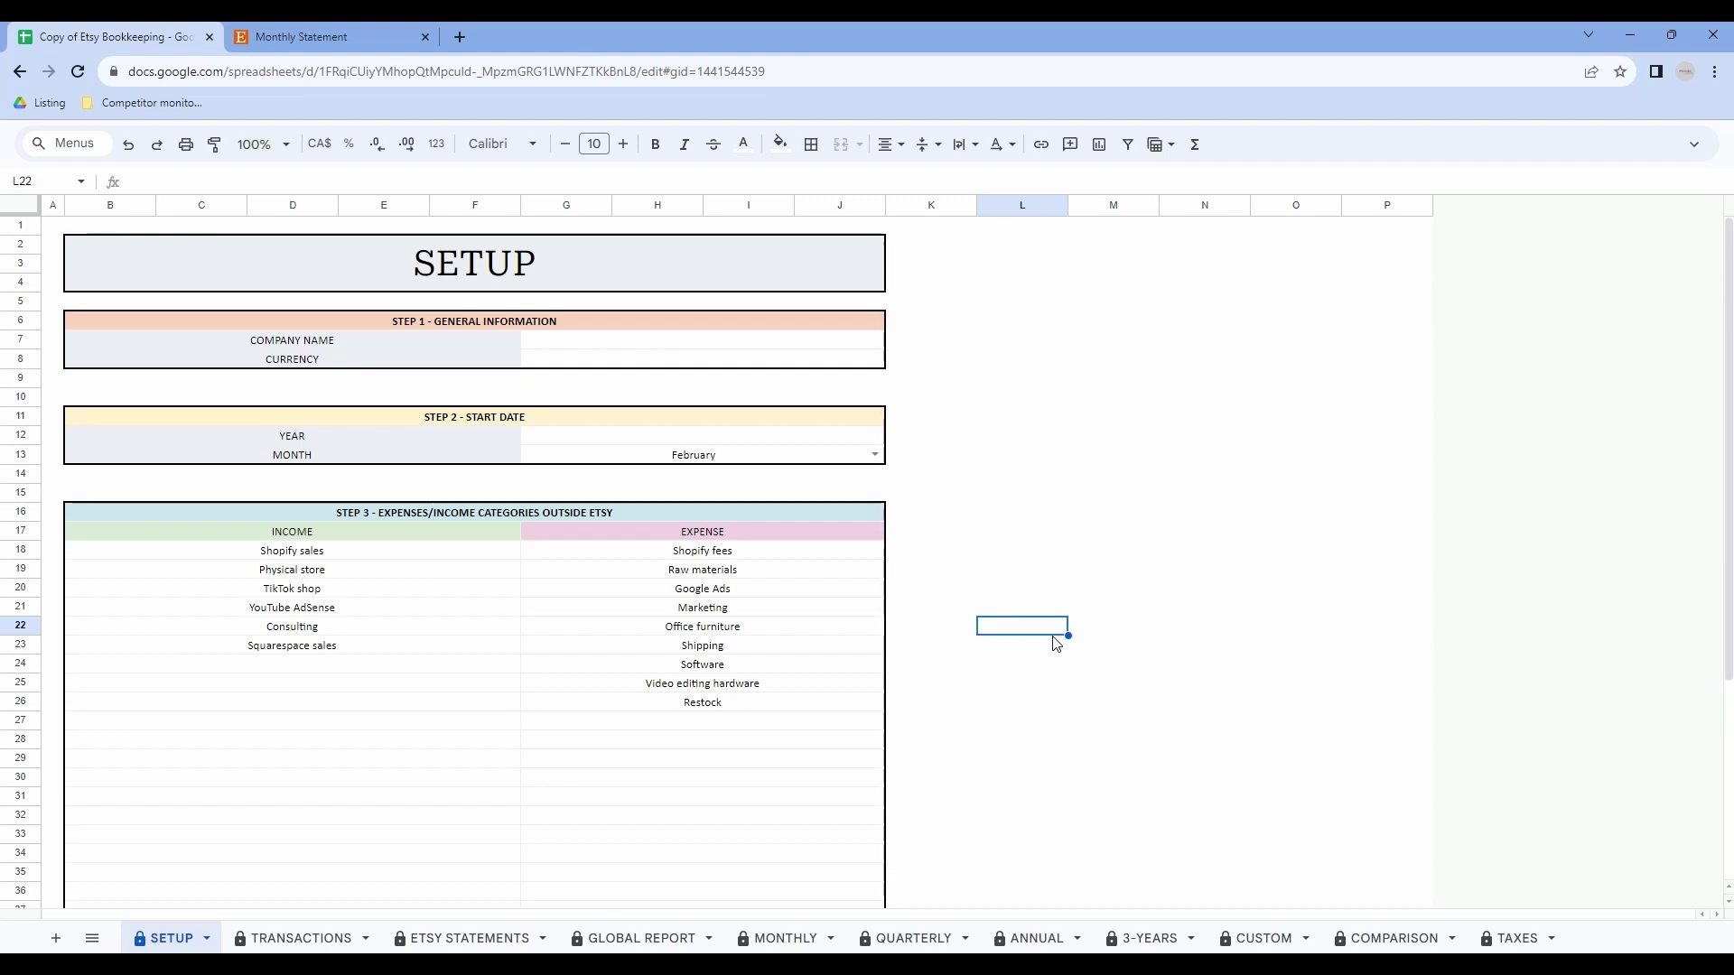
Step: Enter PRIORI DIGITAL STUDIO as the company name and $ as the currency in the general information section
click(743, 342)
text(PR)
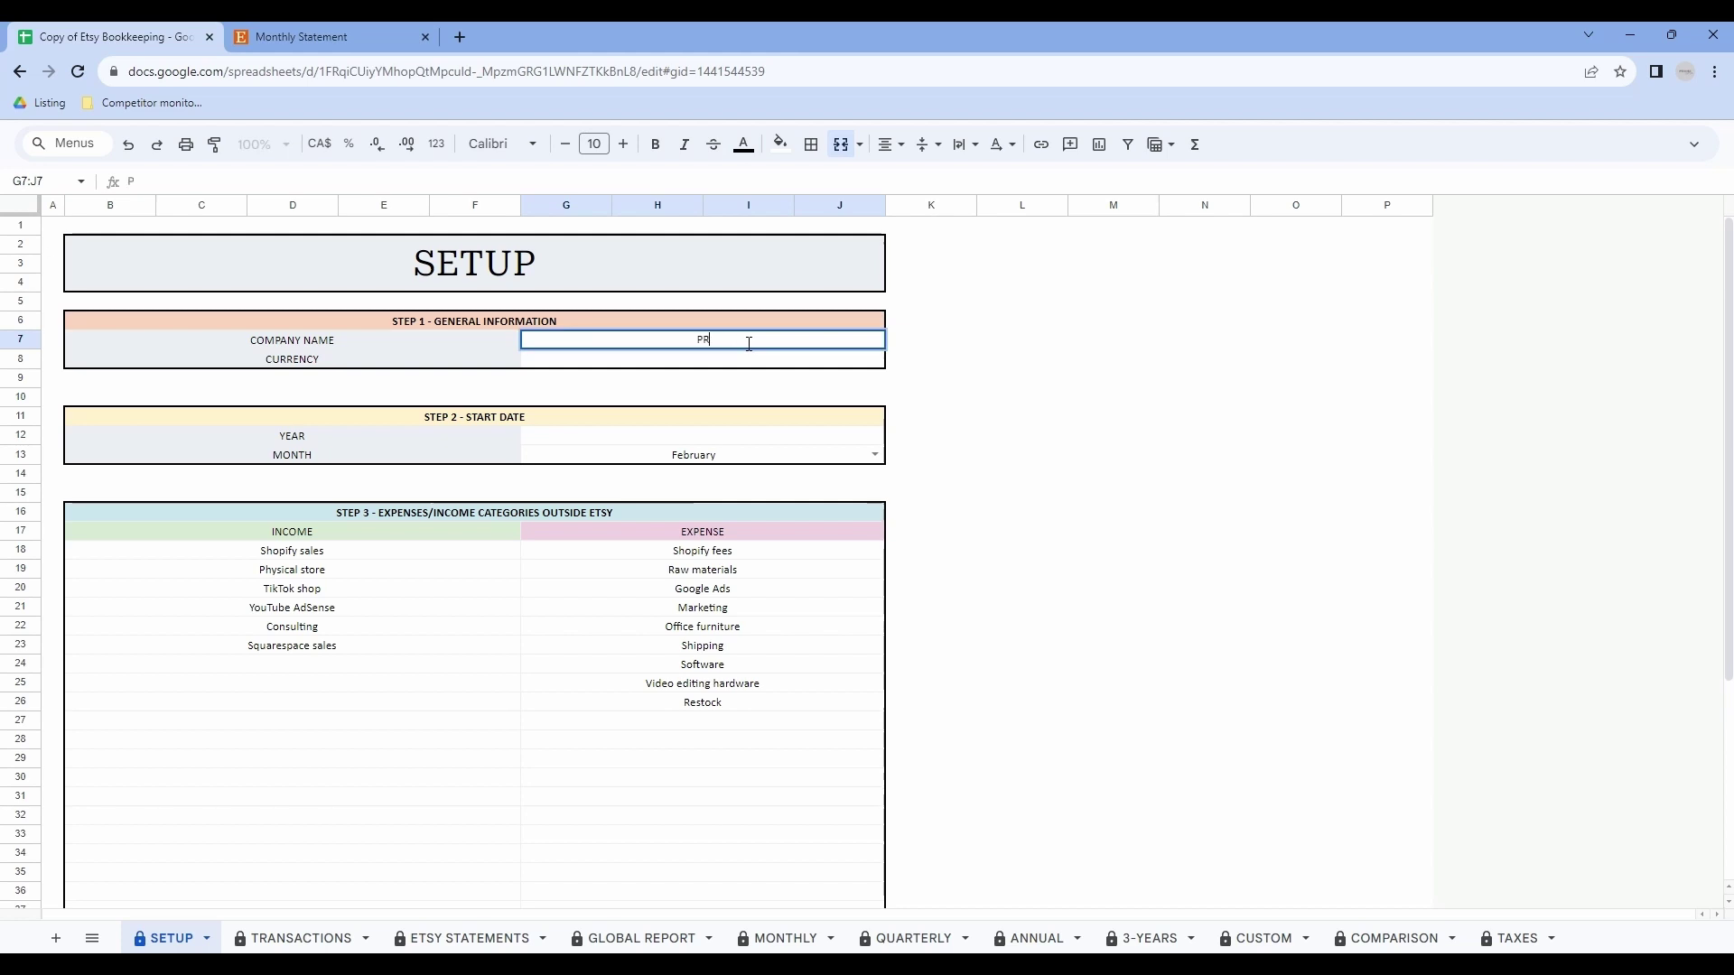
text(IORI DIGITAL STUDIO)
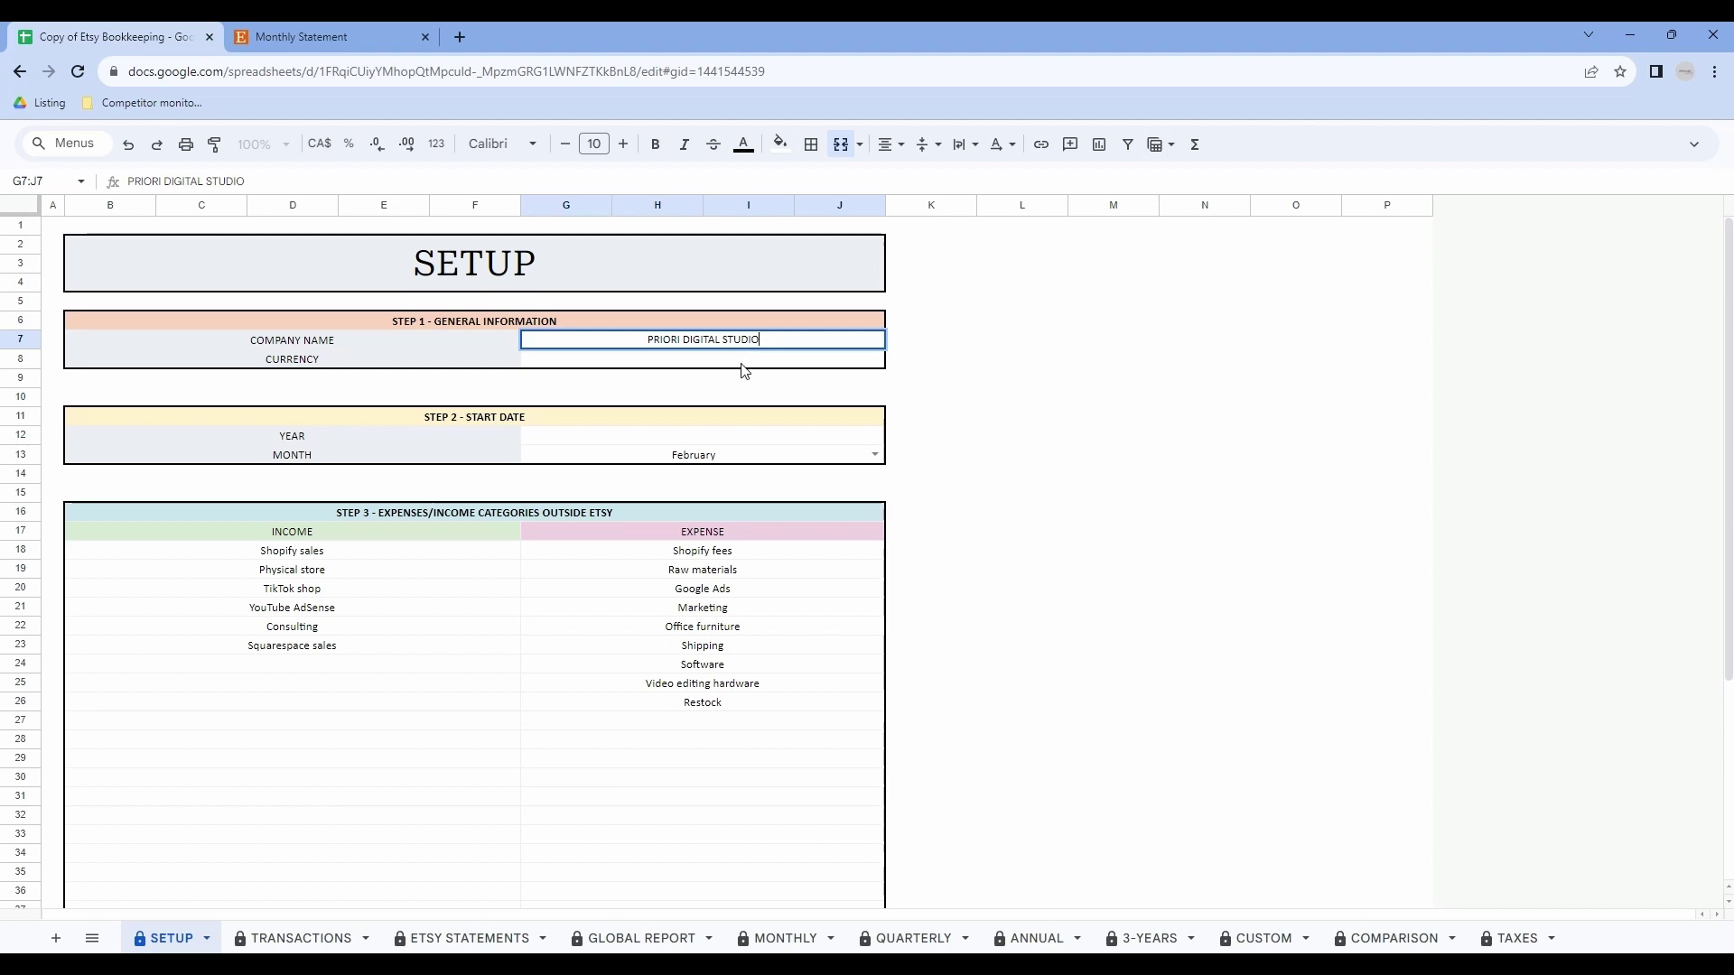
key(Return)
text($)
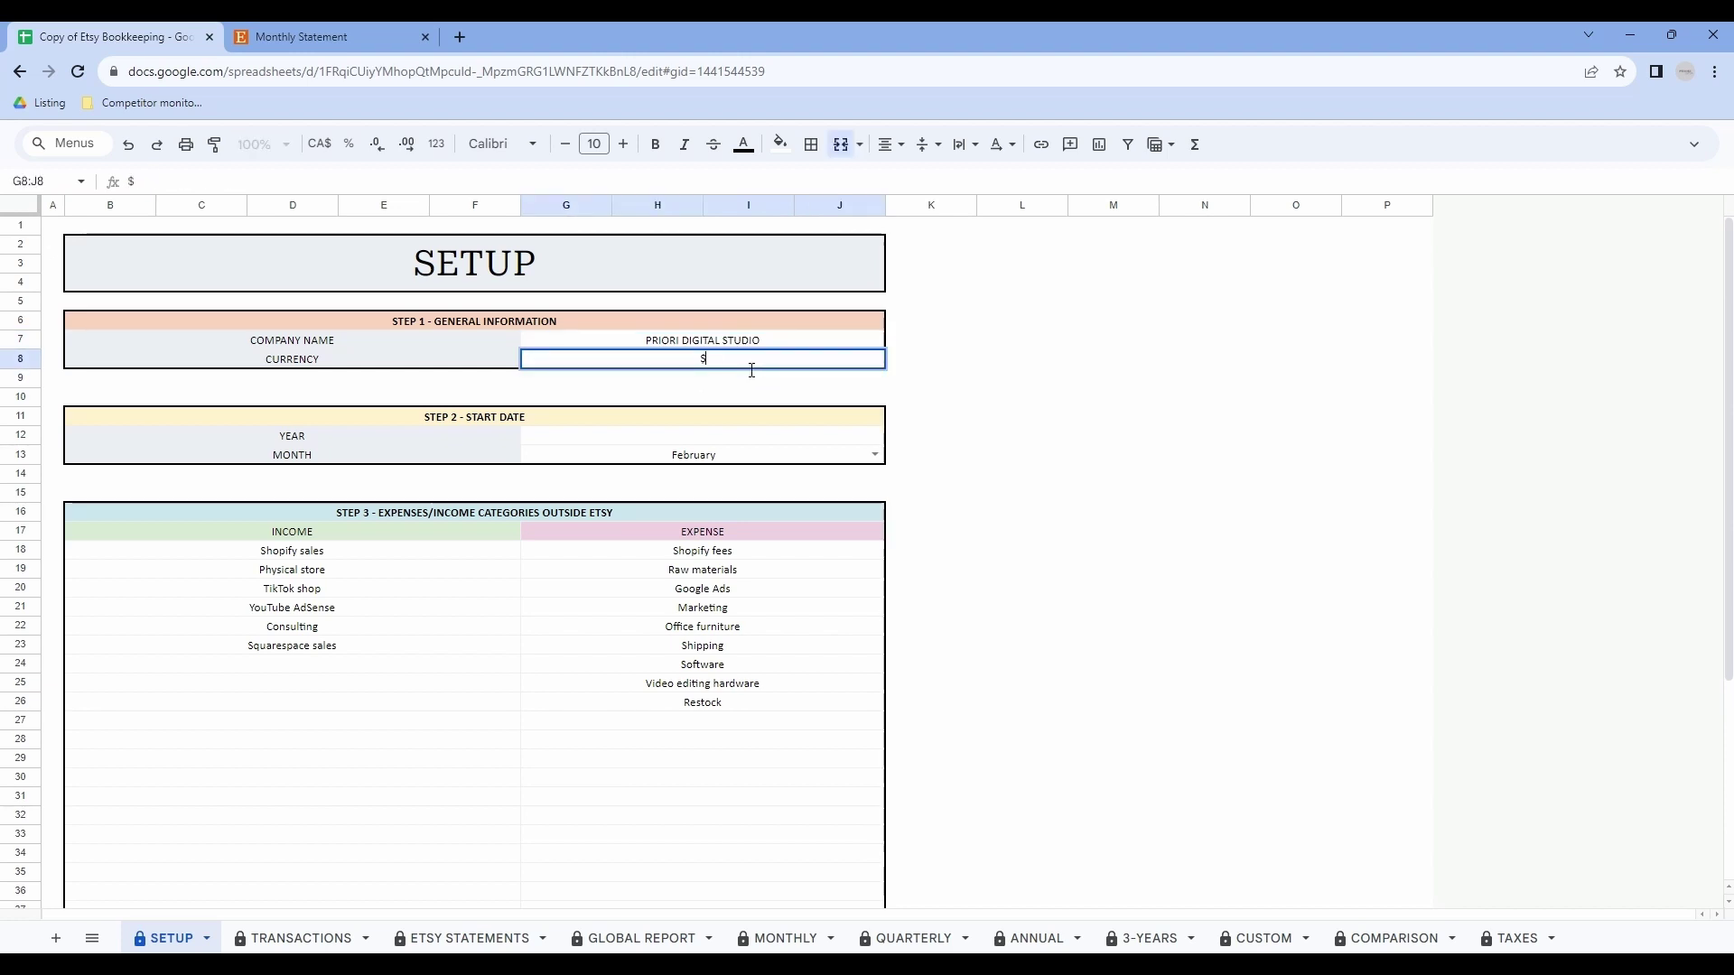
Step: Set the start date to year 2023 and month March in the Step 2 section
click(778, 437)
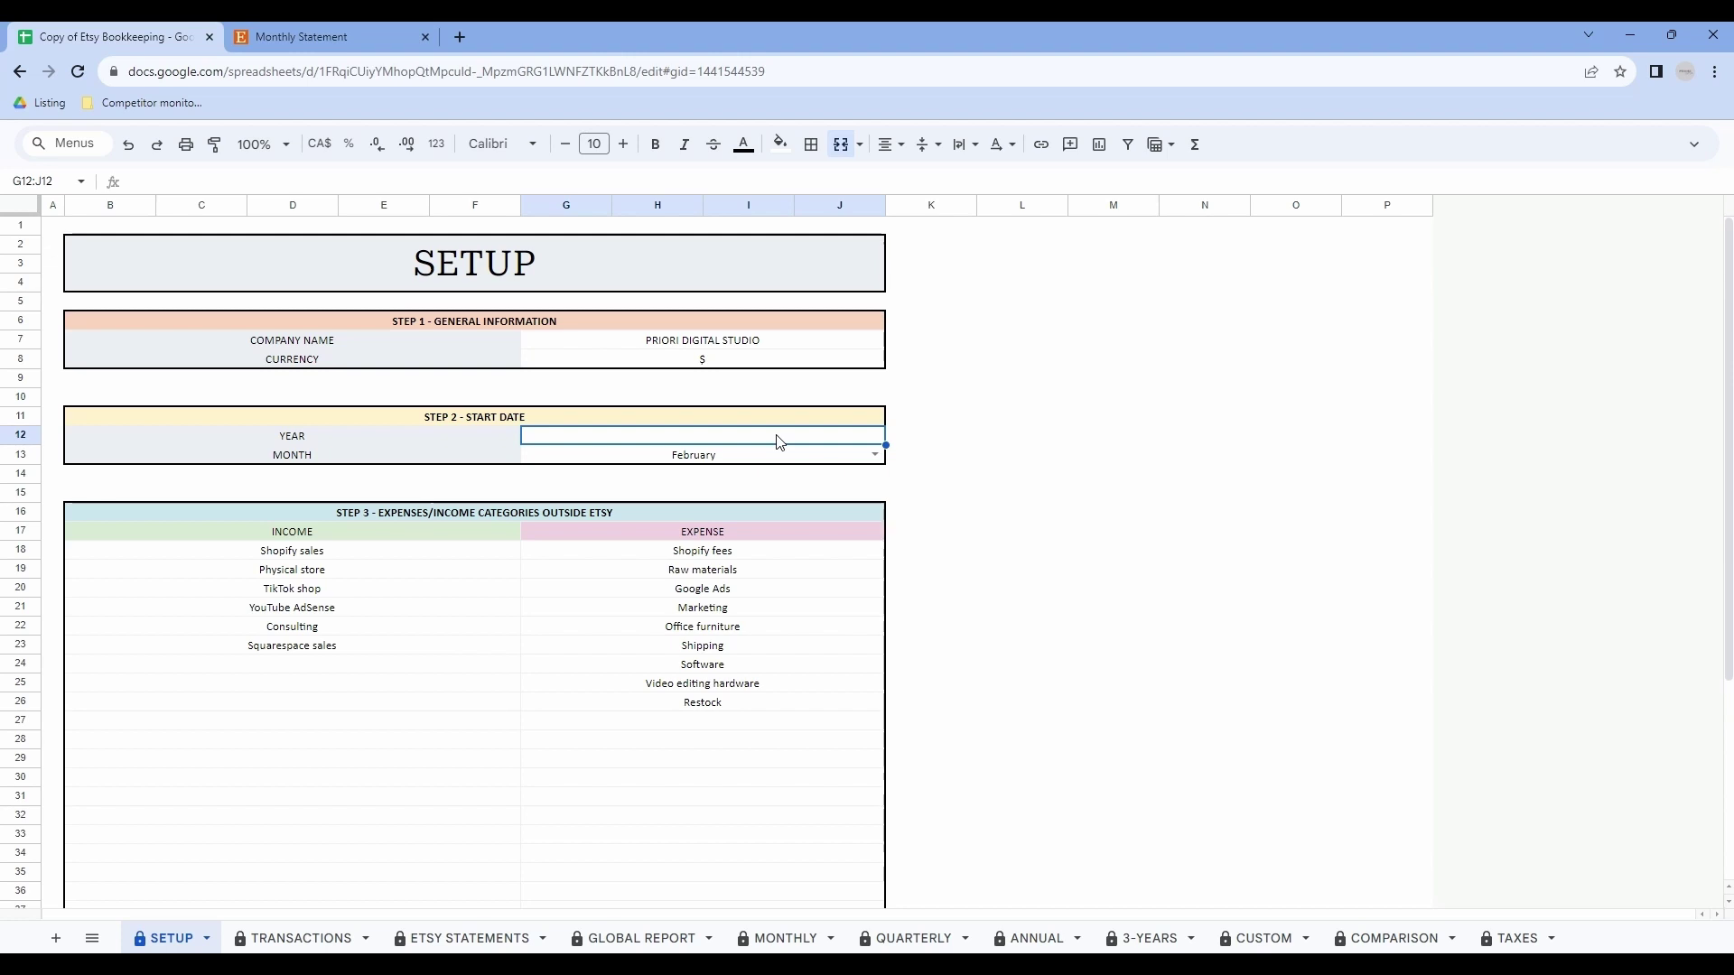
click(939, 473)
click(790, 447)
text(2023)
click(1095, 629)
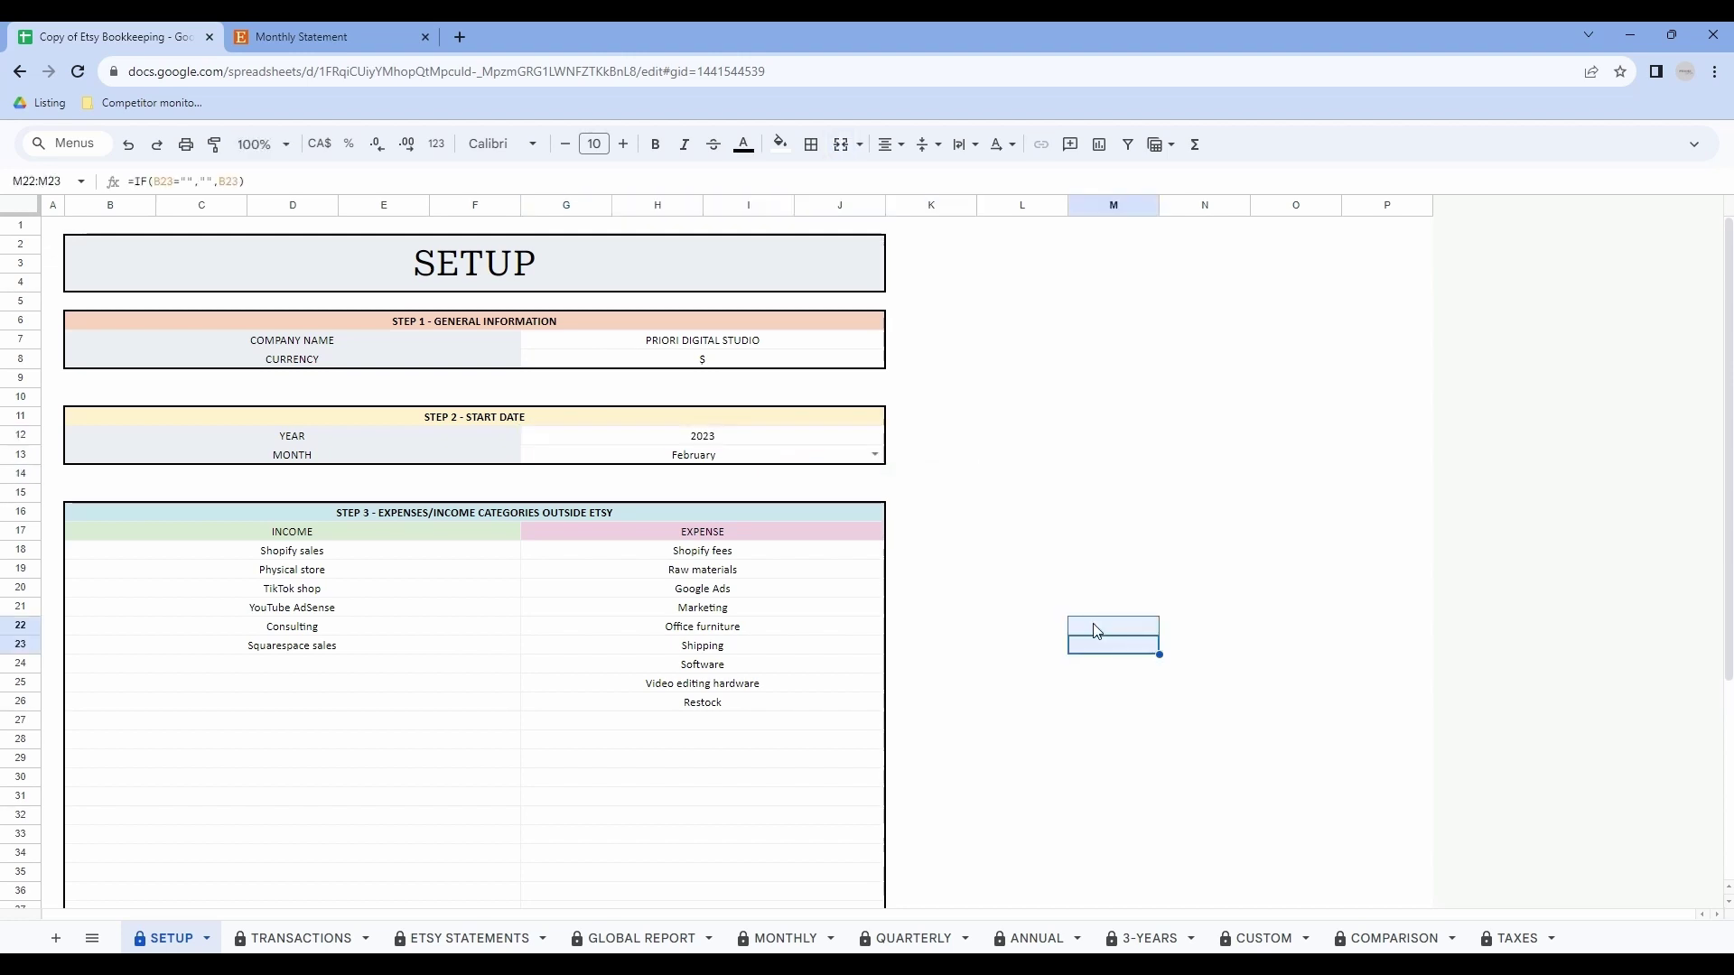
click(874, 455)
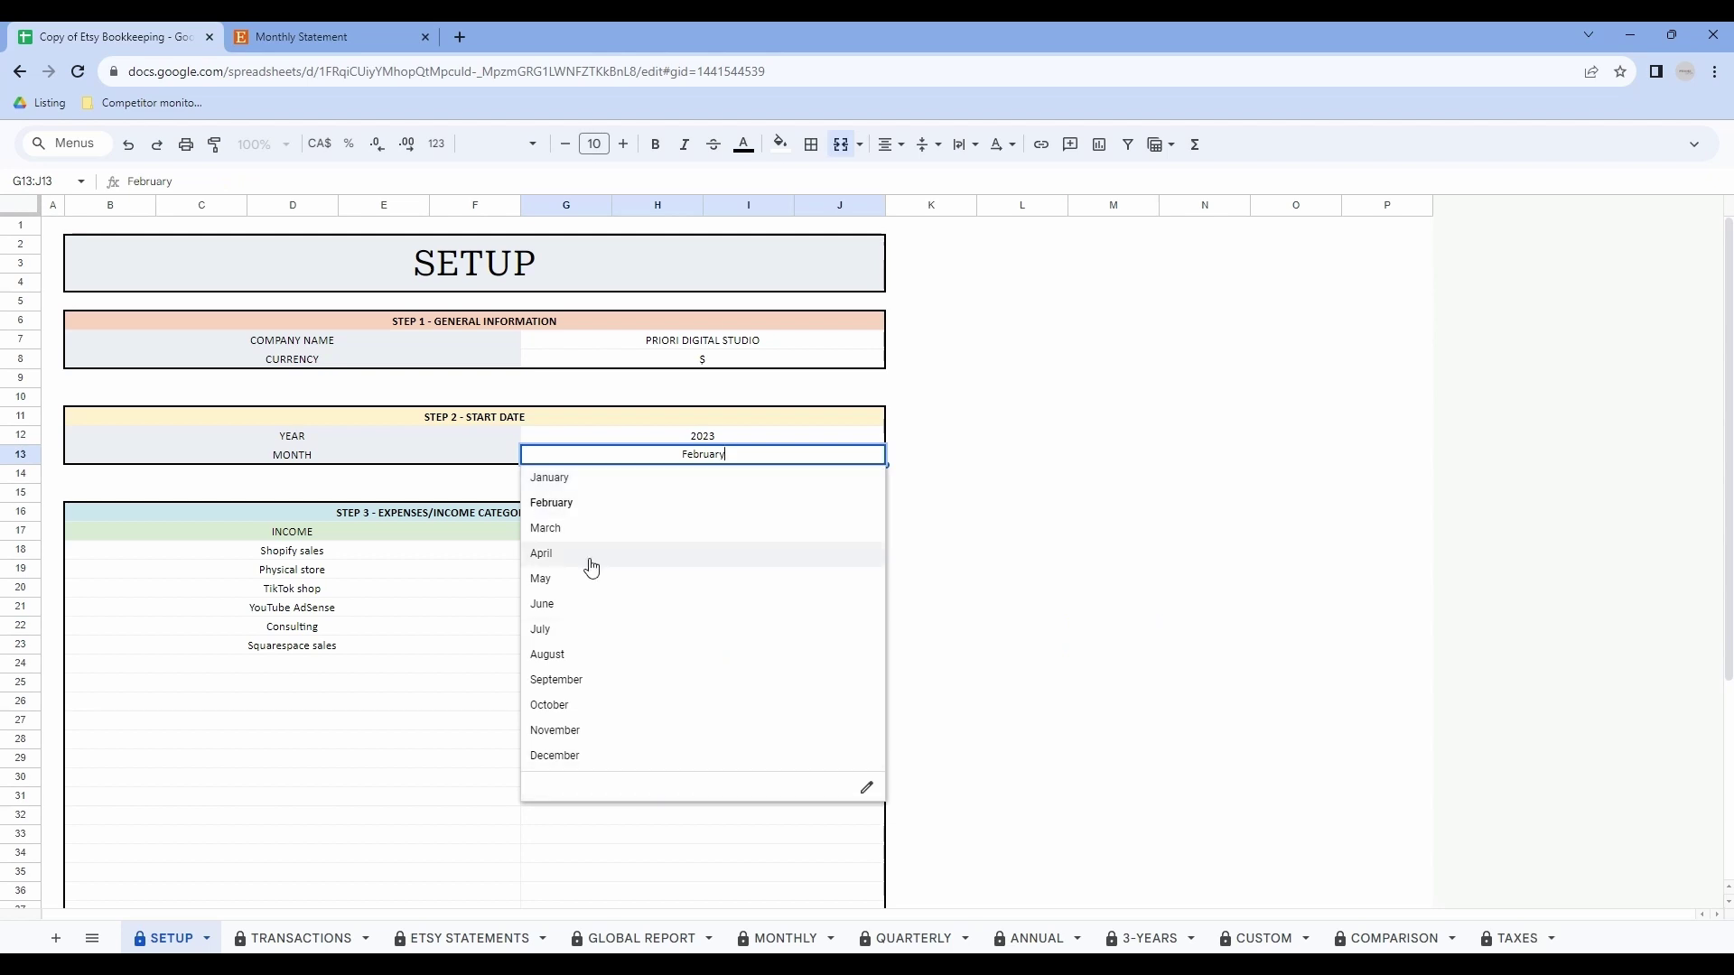
click(576, 528)
click(1036, 591)
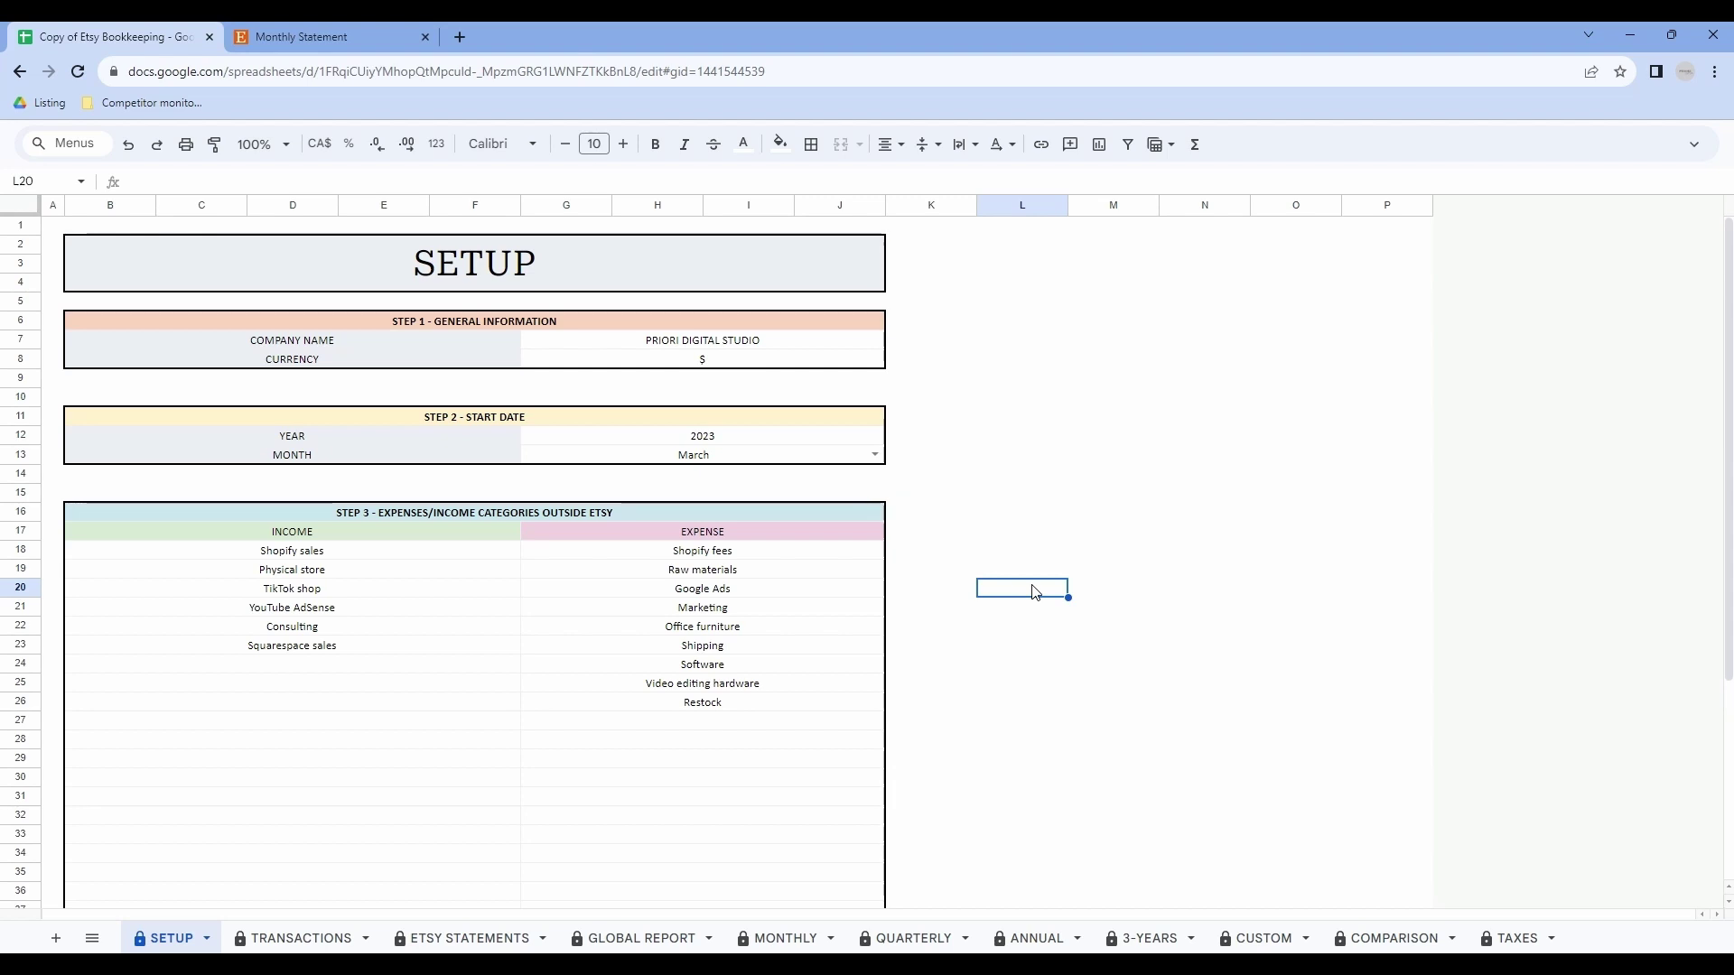
Step: Examine the income and expense categories listed in the Step 3 section for activity outside Etsy
click(368, 552)
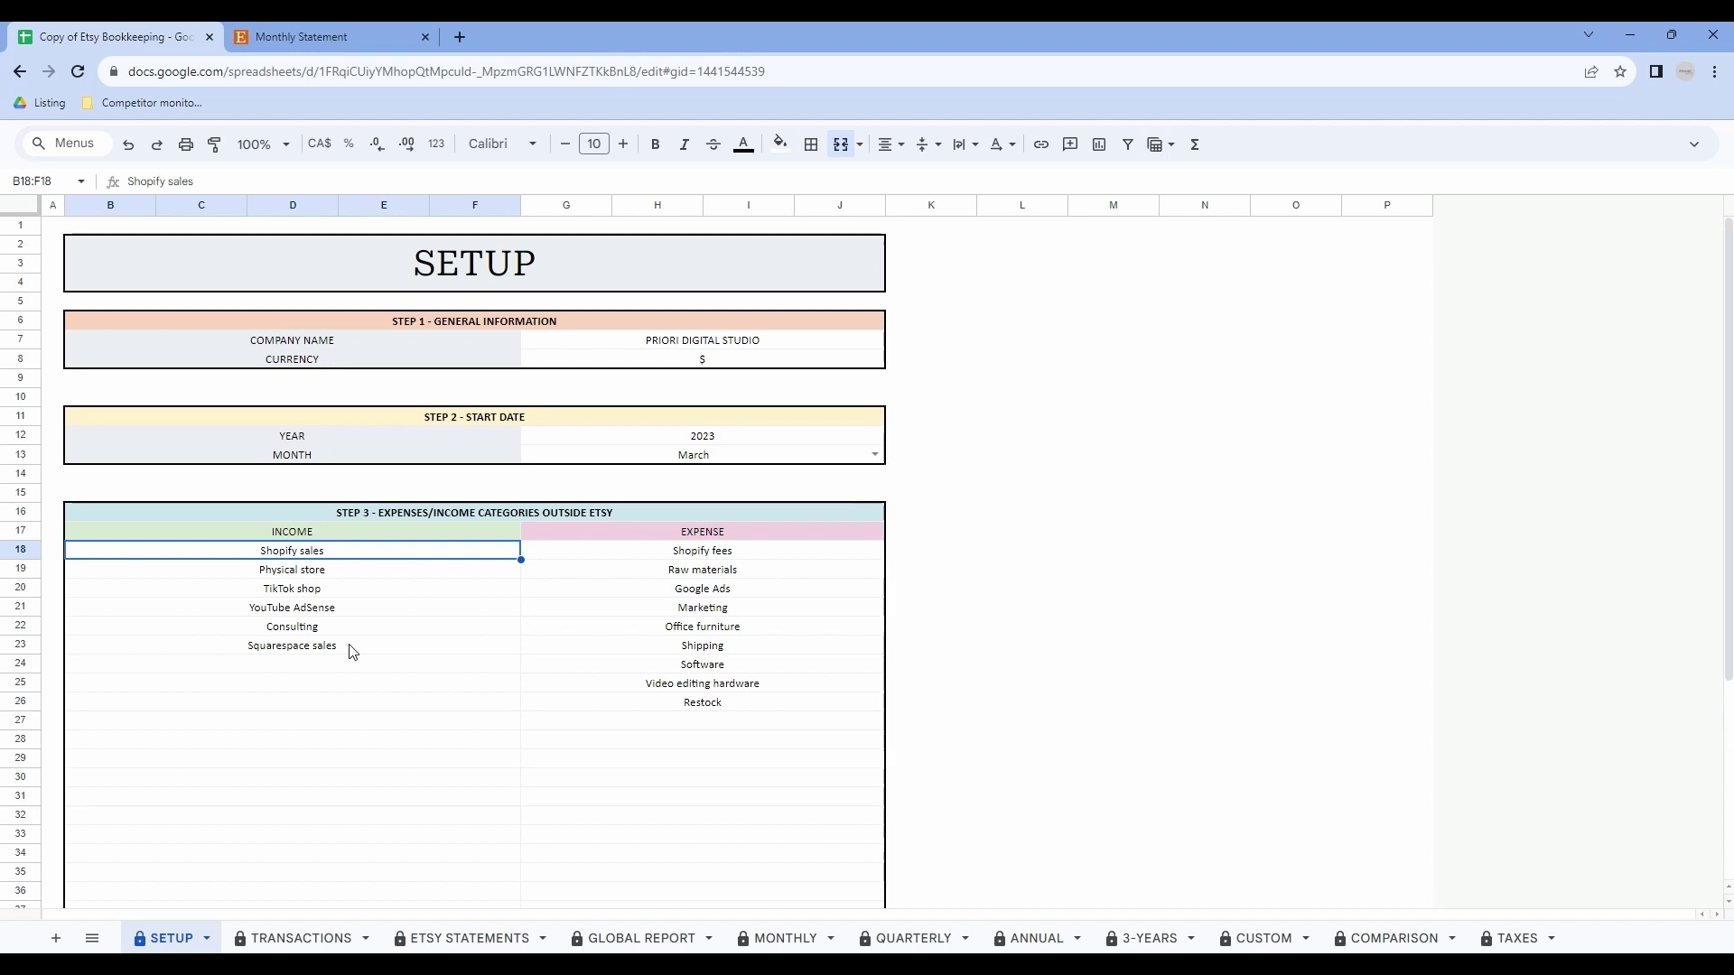
drag(301, 553, 584, 723)
click(574, 789)
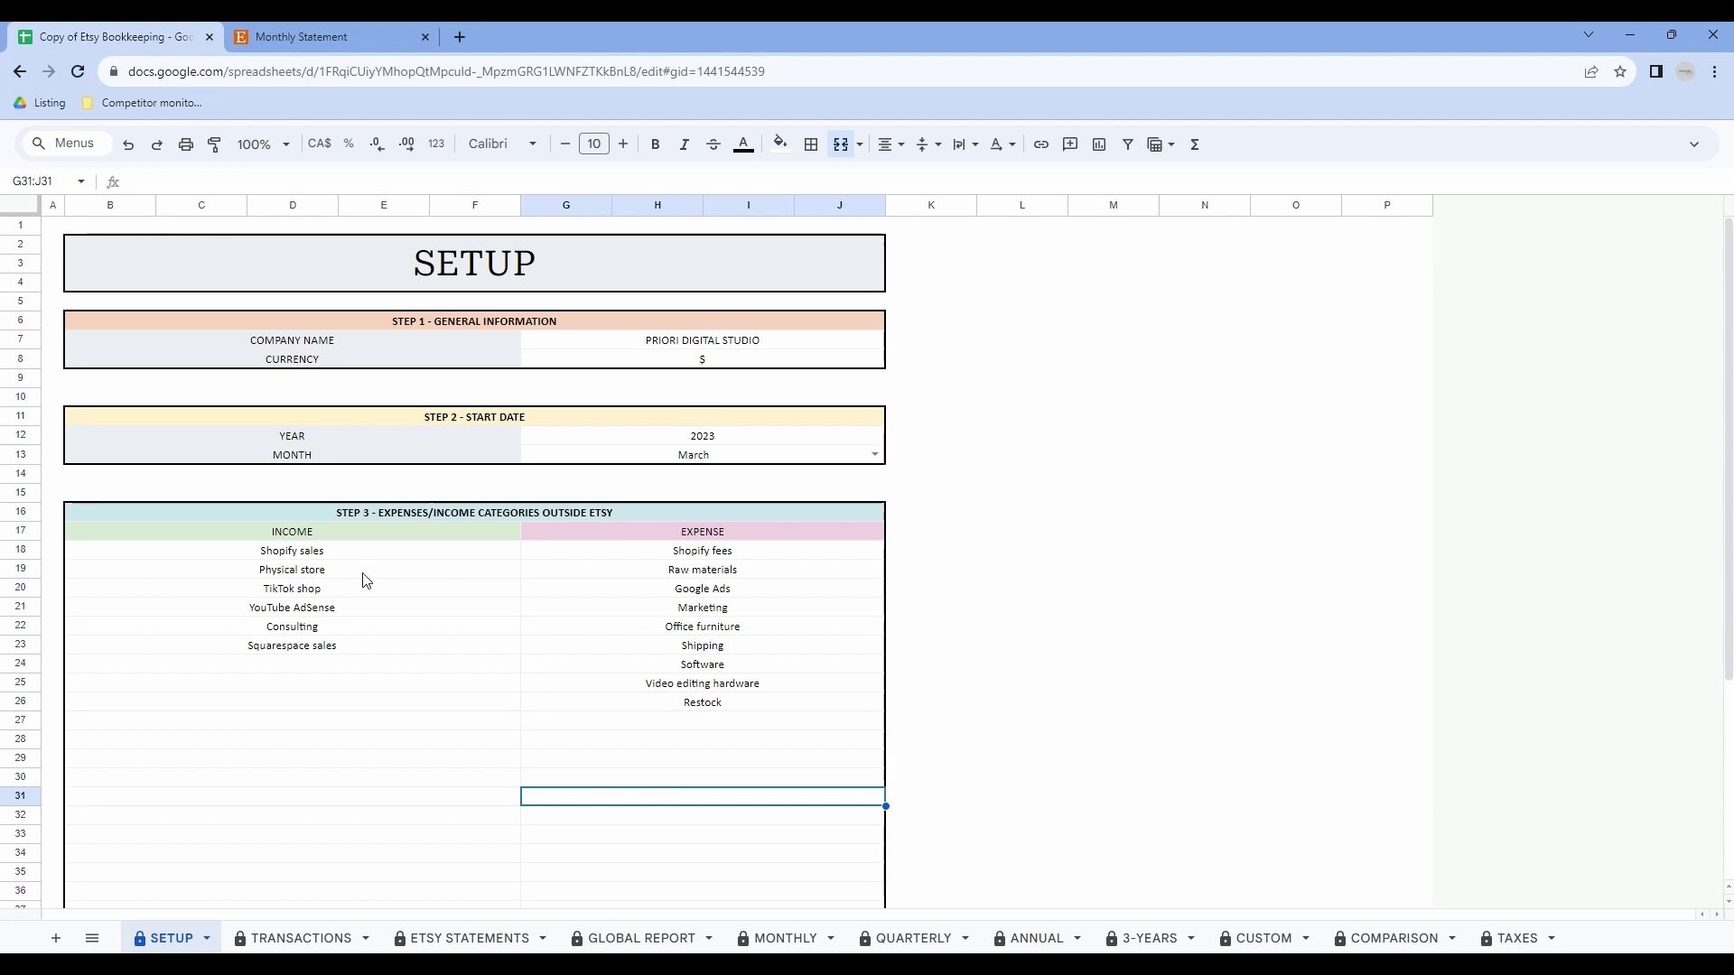
click(379, 683)
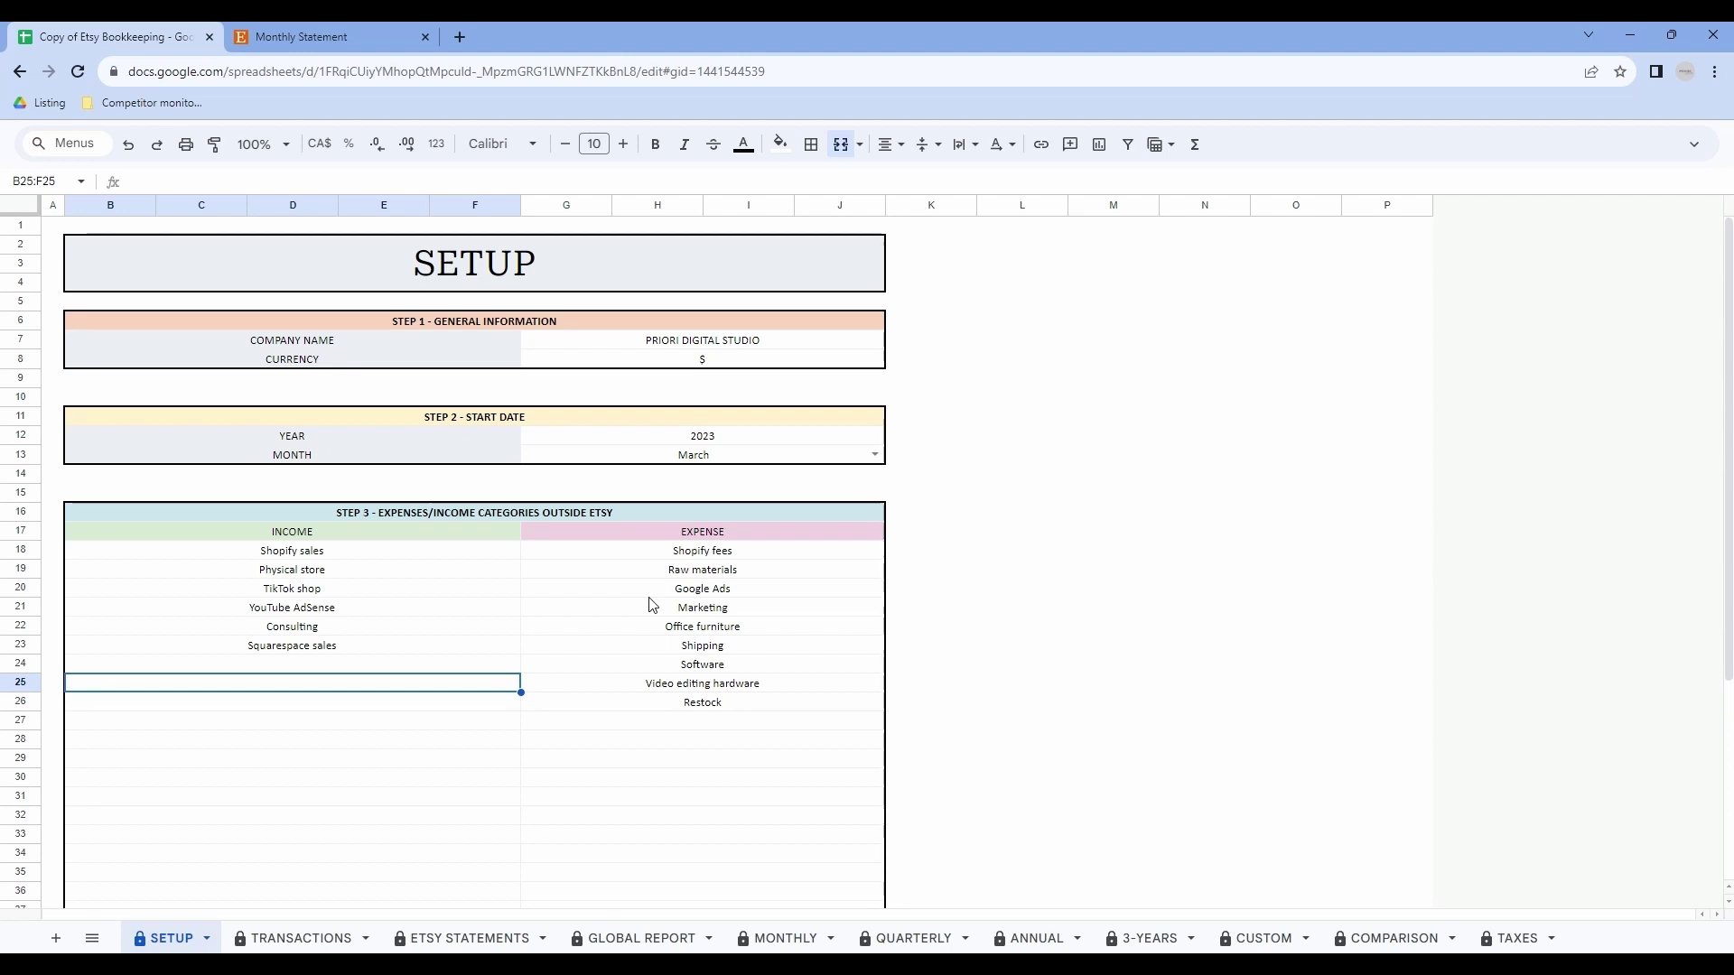
drag(703, 550, 722, 702)
click(710, 760)
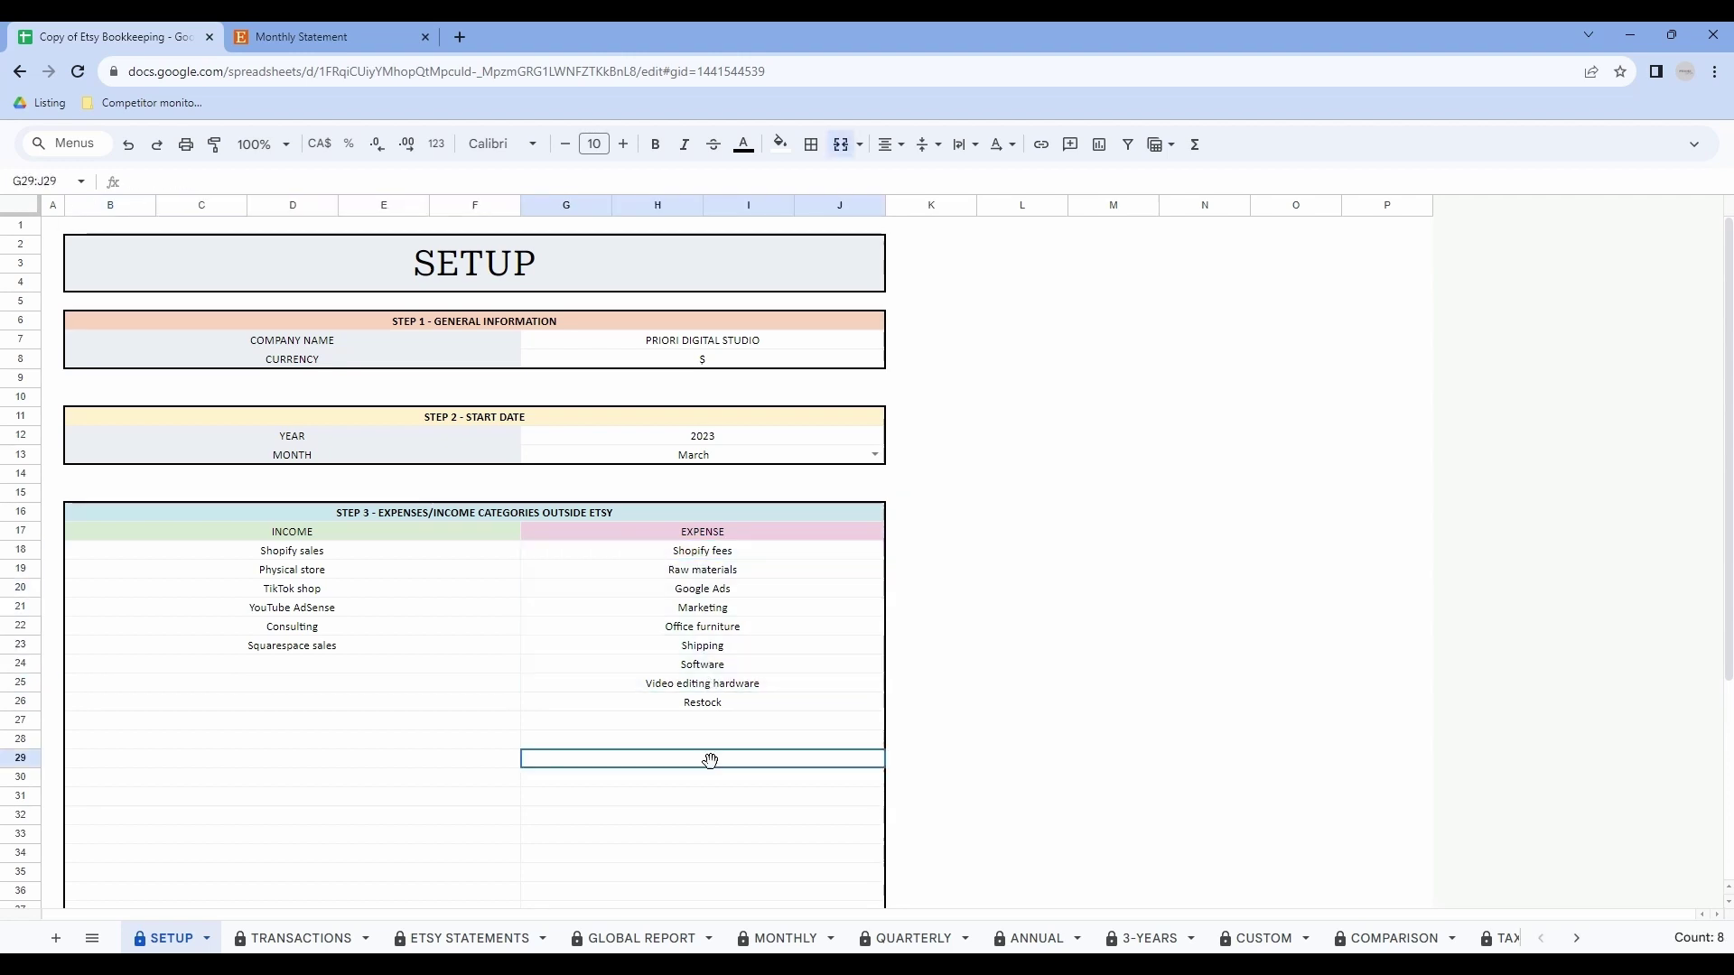
drag(723, 588, 720, 709)
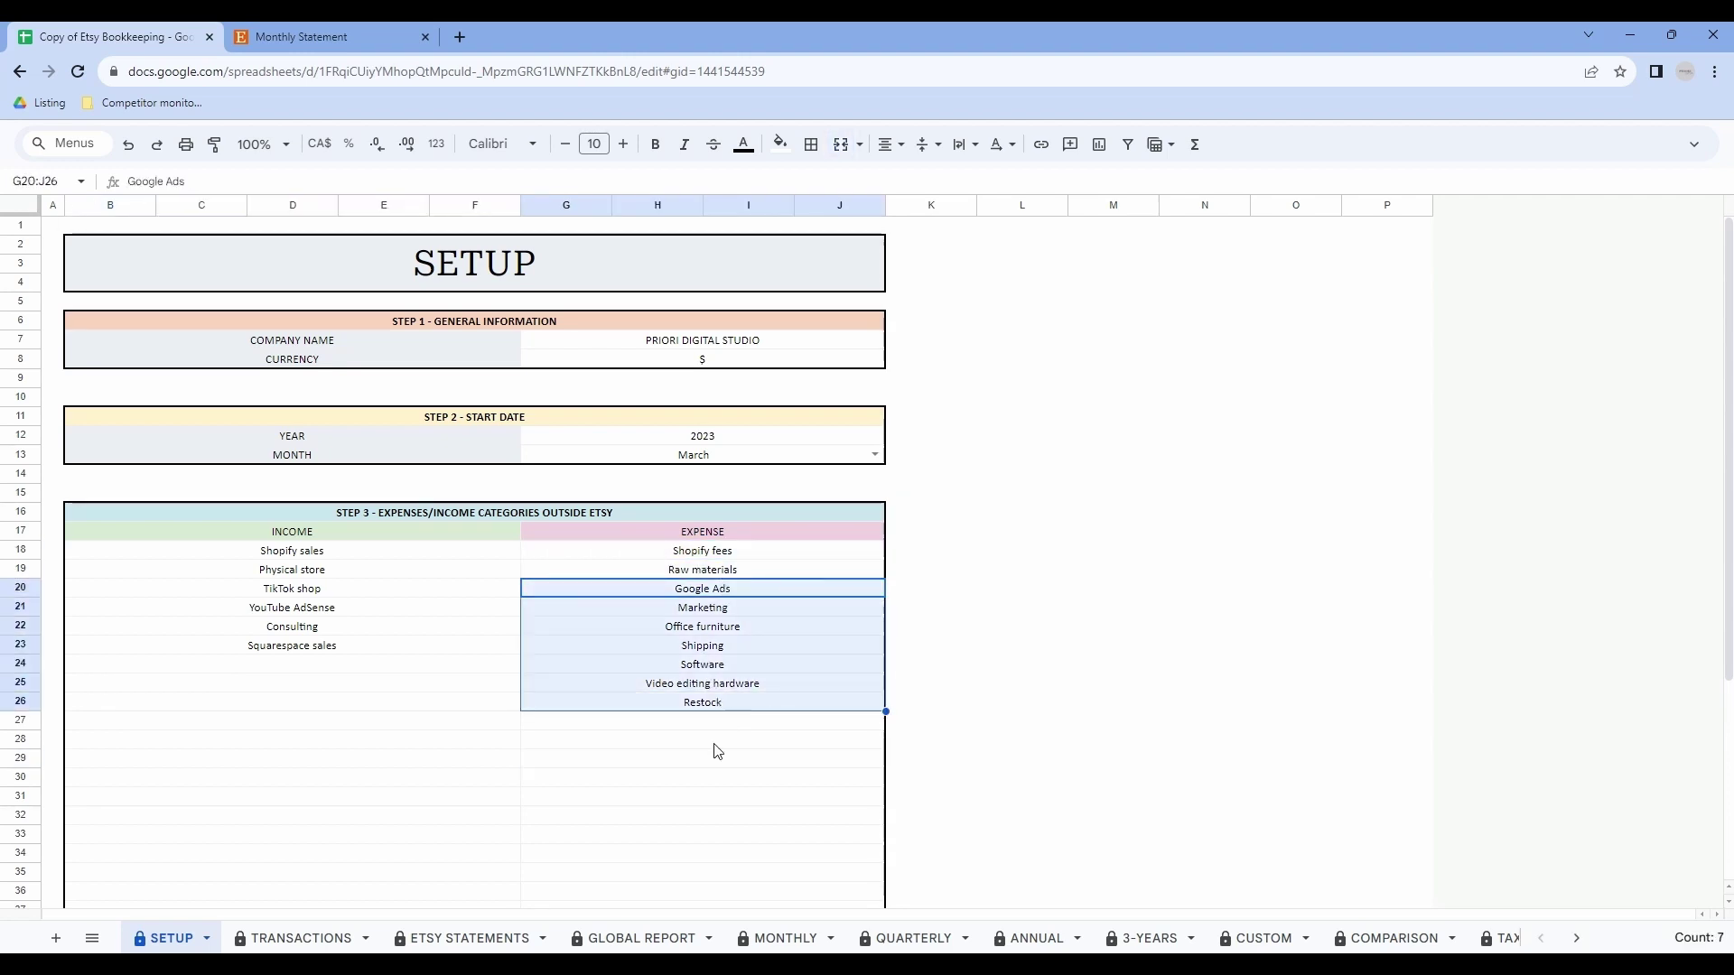
click(715, 746)
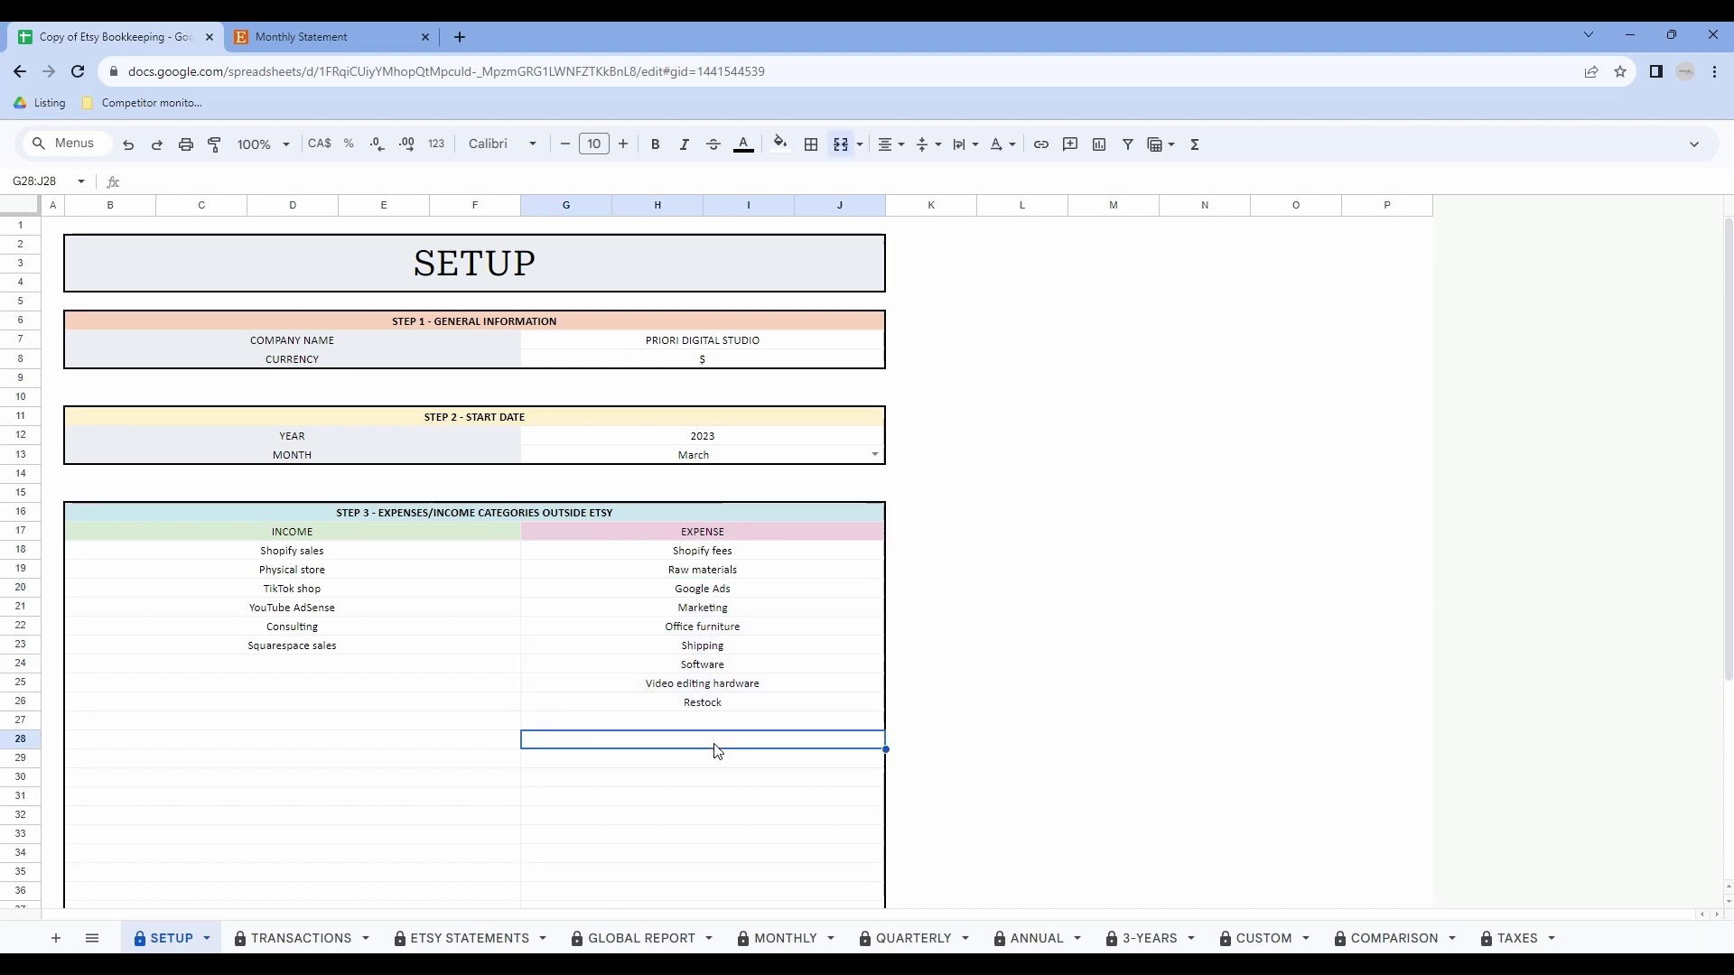
Step: Go to the TRANSACTIONS sheet and examine the tracker's date, invoice, type, amount, tax, total, description and note columns
key(ctrl+shift+Page_Down)
click(1036, 435)
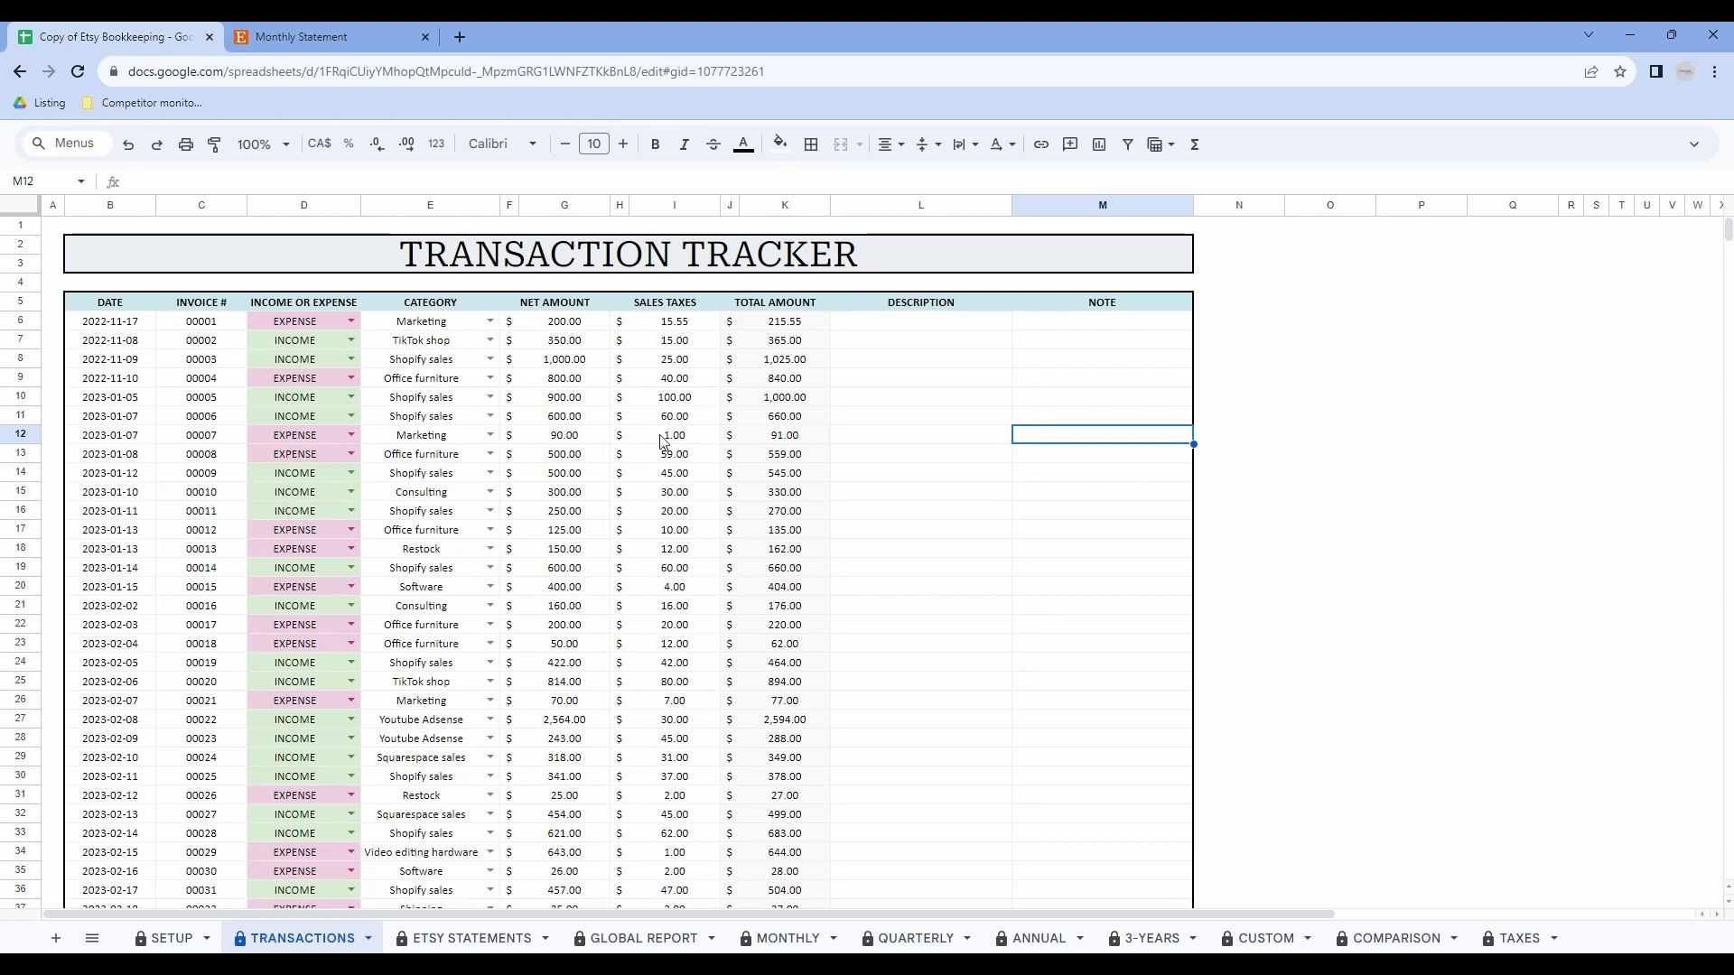
drag(110, 359, 110, 492)
drag(201, 340, 201, 548)
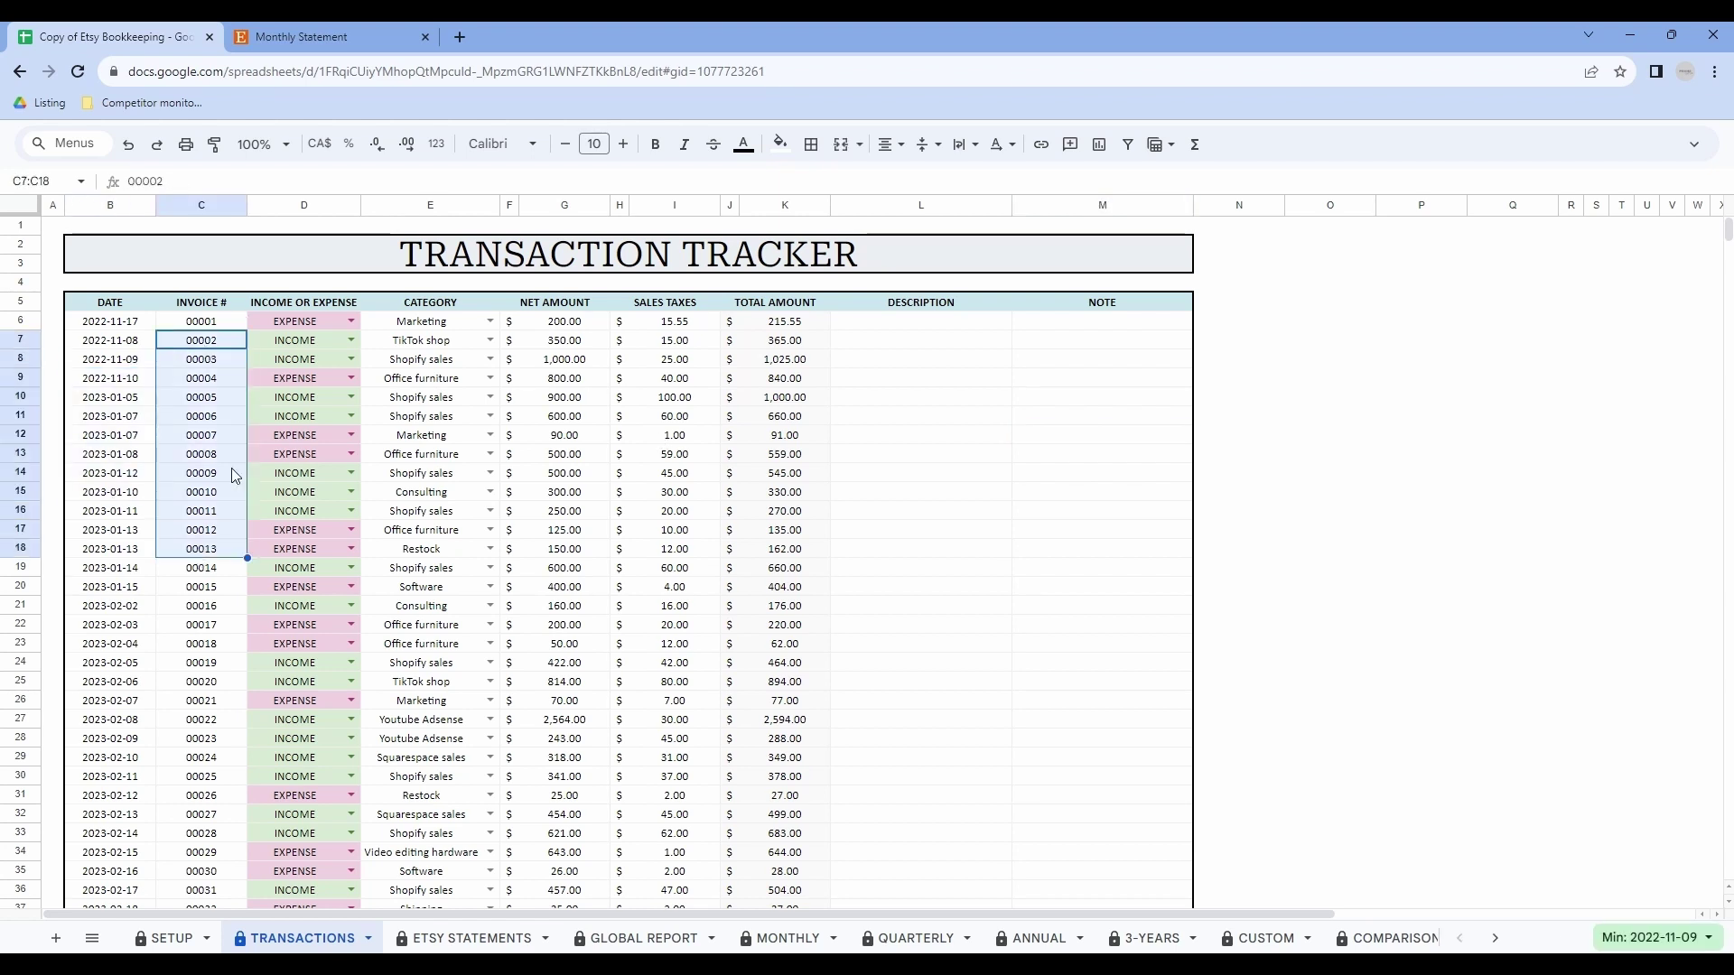
drag(304, 322, 287, 535)
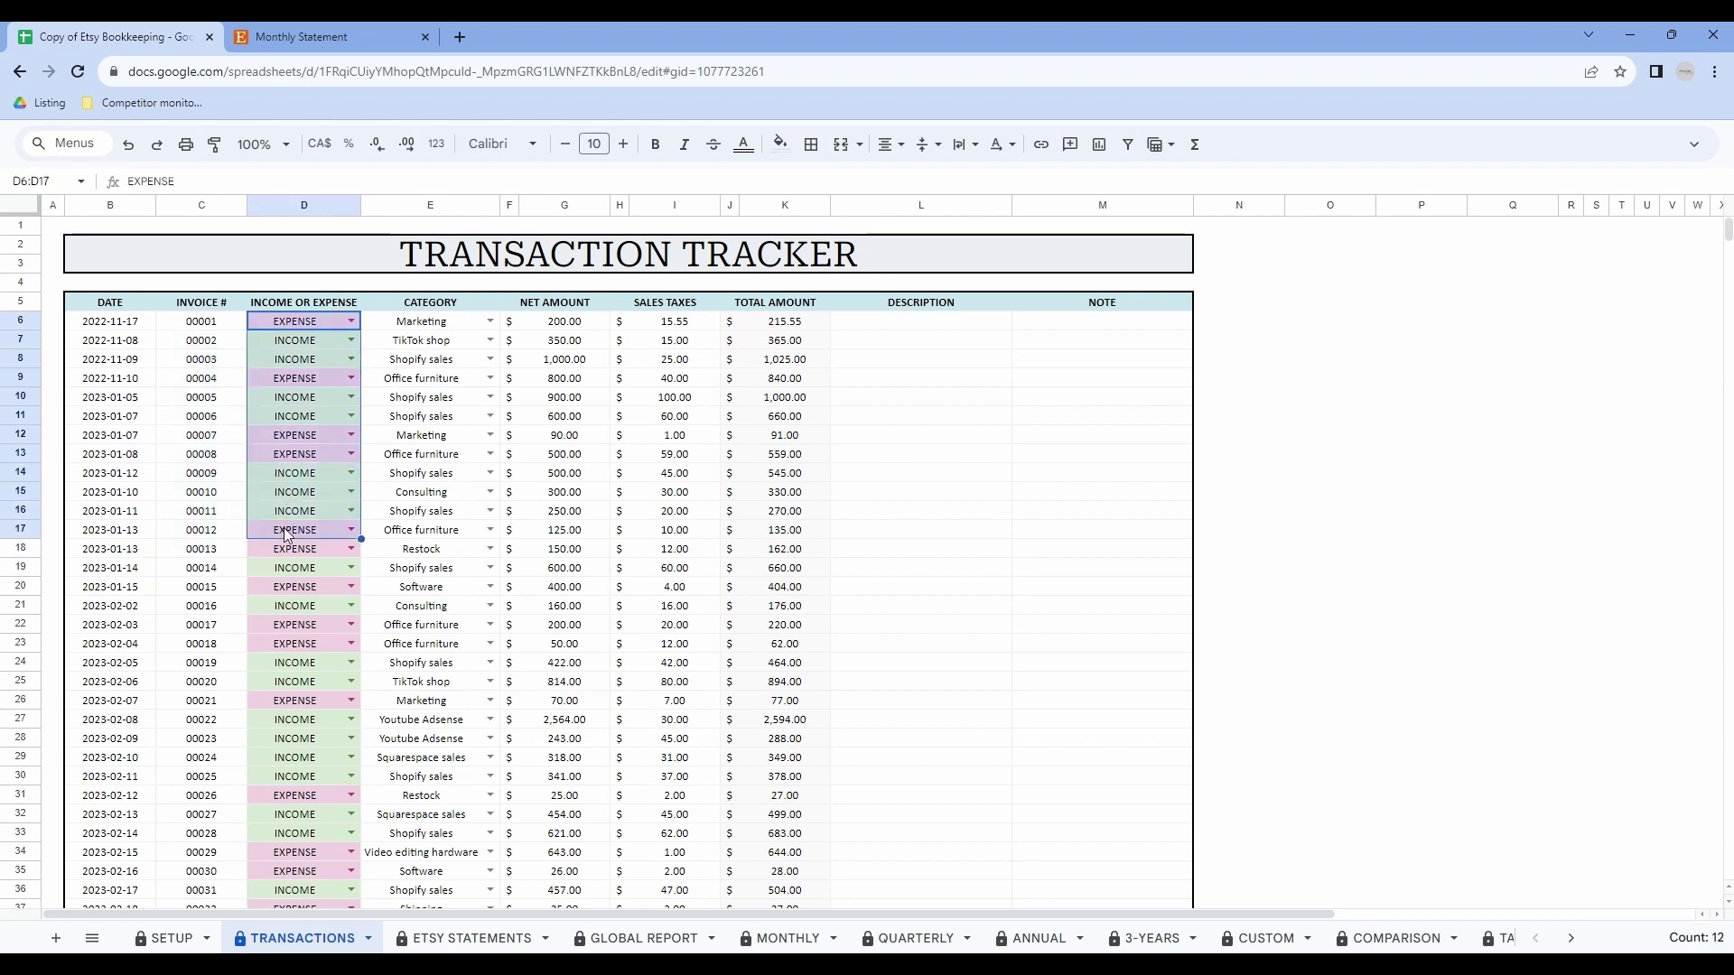
drag(564, 321, 569, 490)
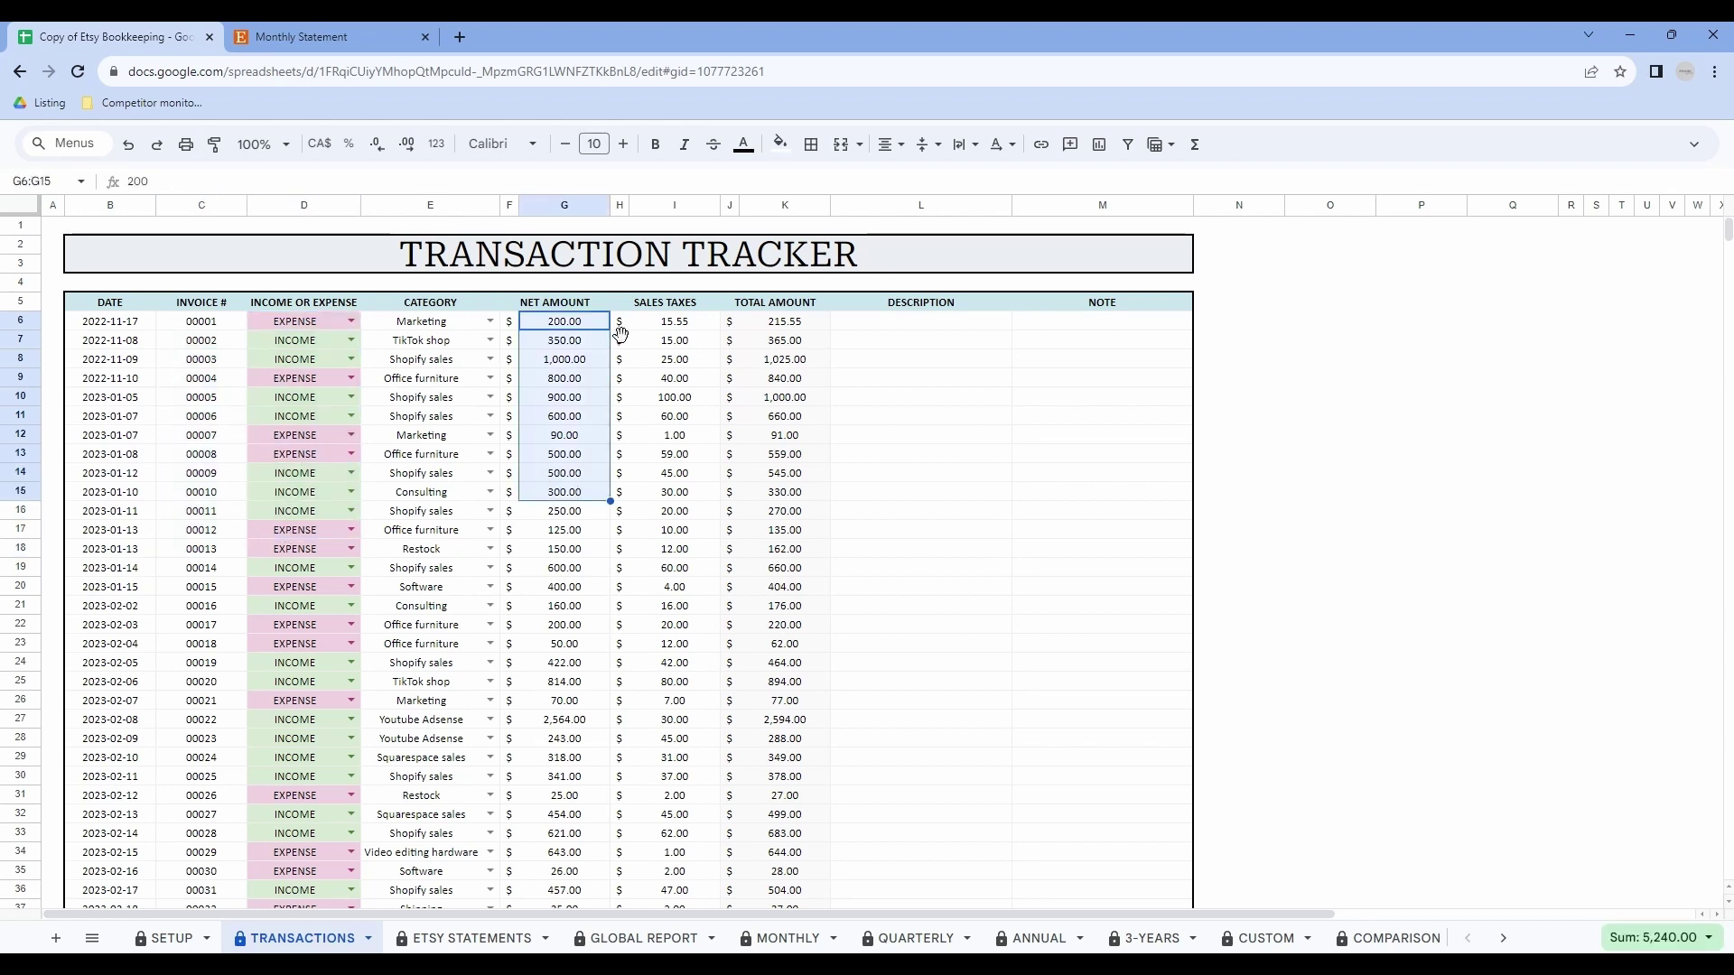
drag(674, 322, 674, 341)
click(912, 548)
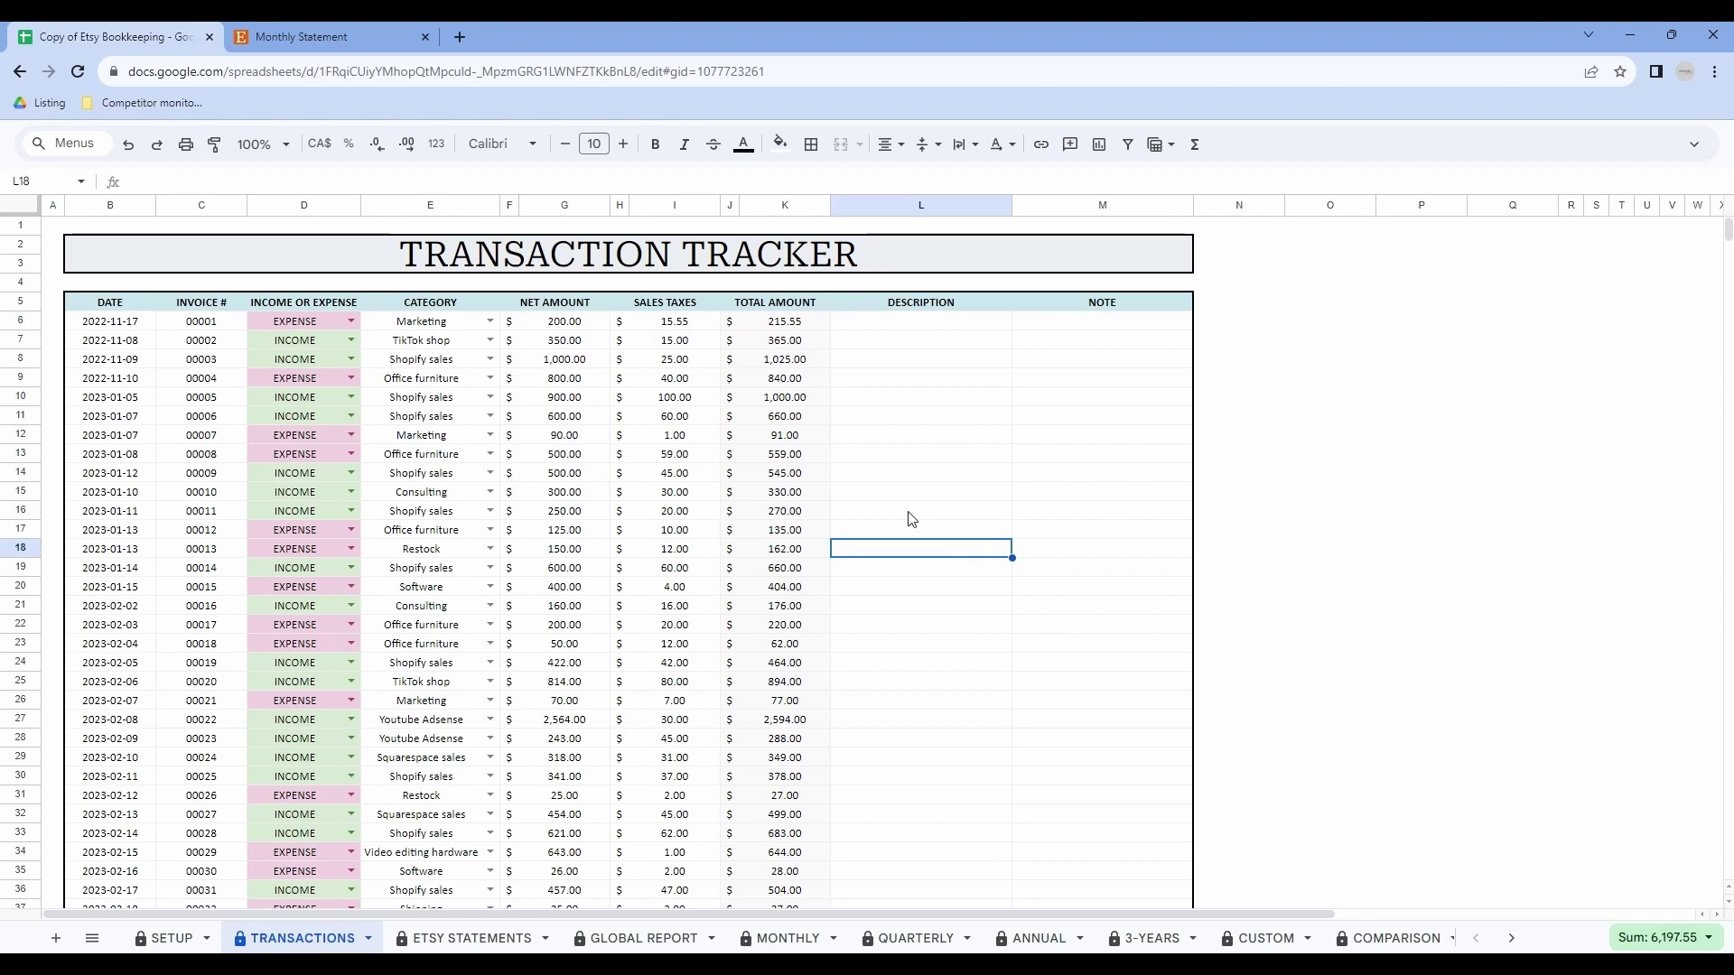
drag(785, 322, 787, 438)
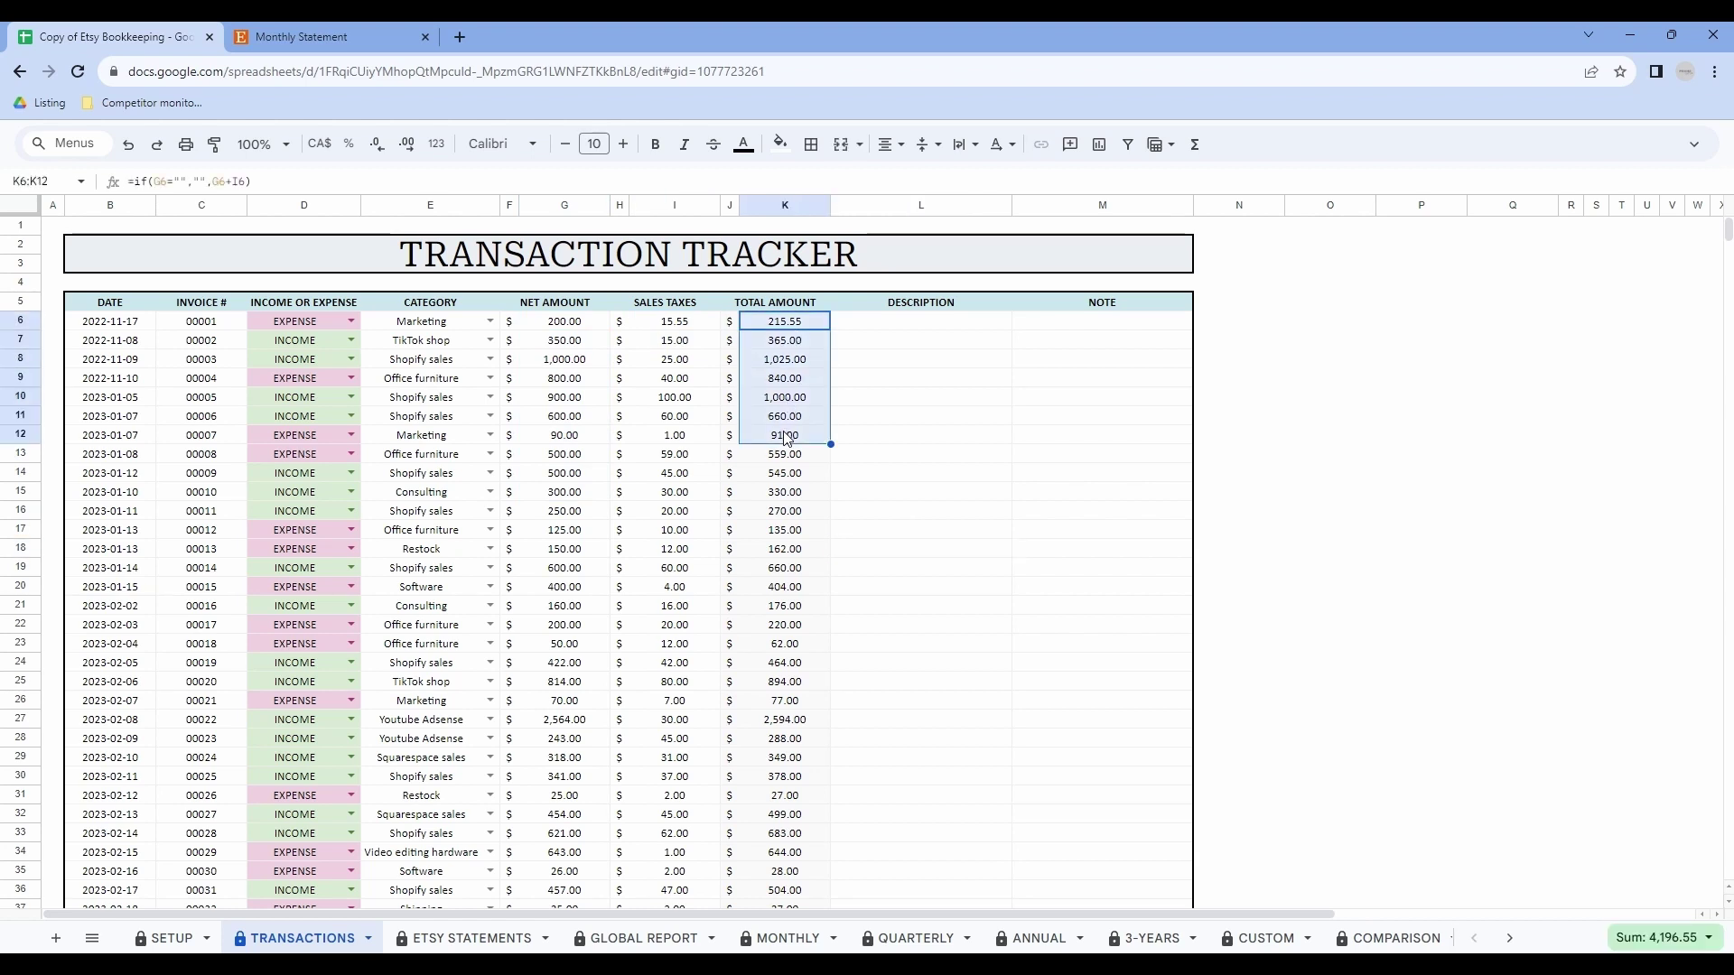
click(903, 588)
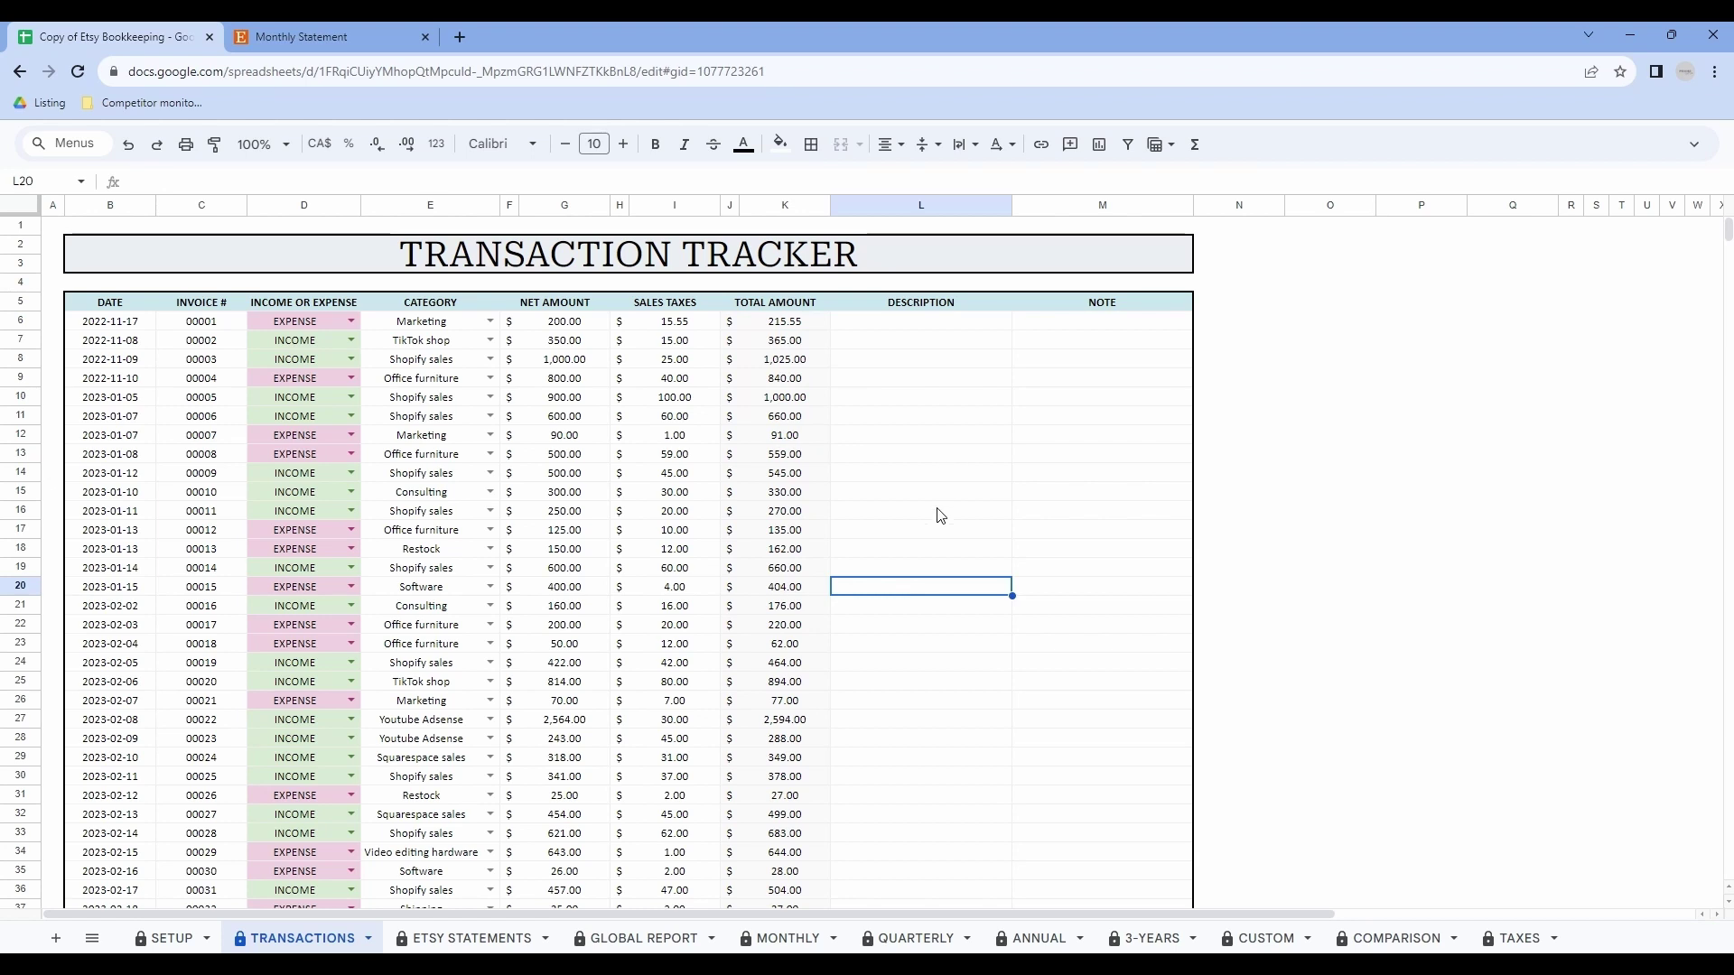
drag(912, 359, 910, 592)
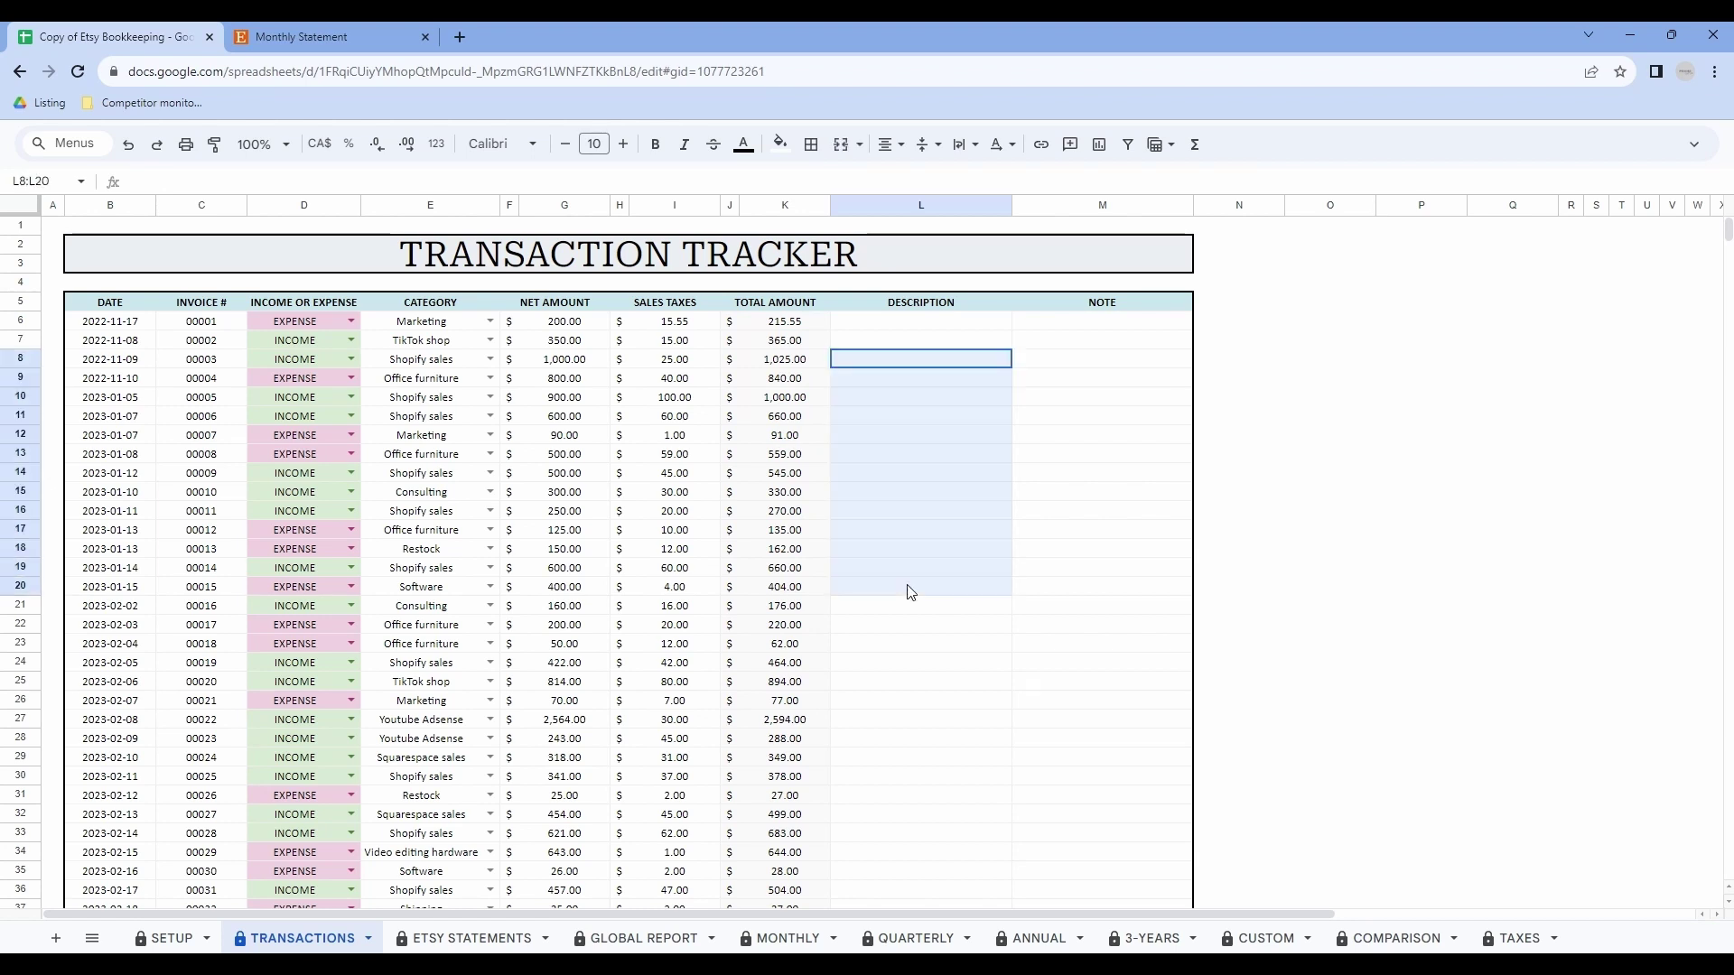
drag(1102, 378, 1097, 511)
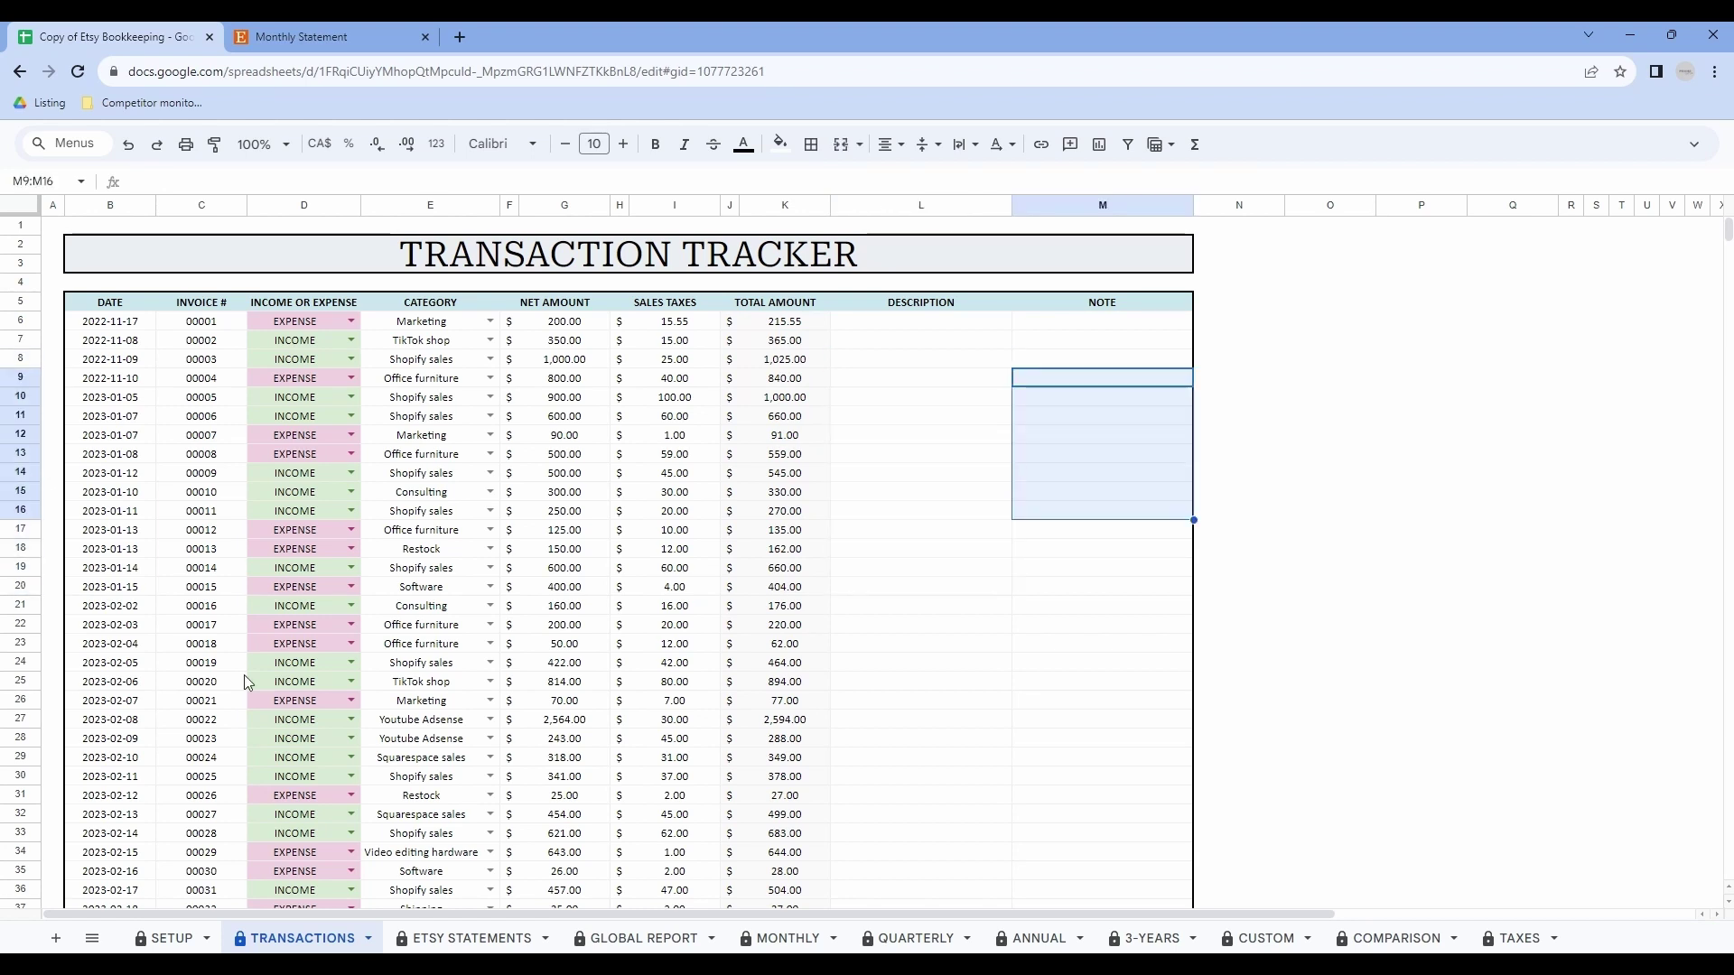
Step: Begin a transaction in row 180, the first empty row after the last entry, with date 2023-10-10 and invoice number 00175
scroll(524, 541, down, 5)
scroll(524, 541, down, 8)
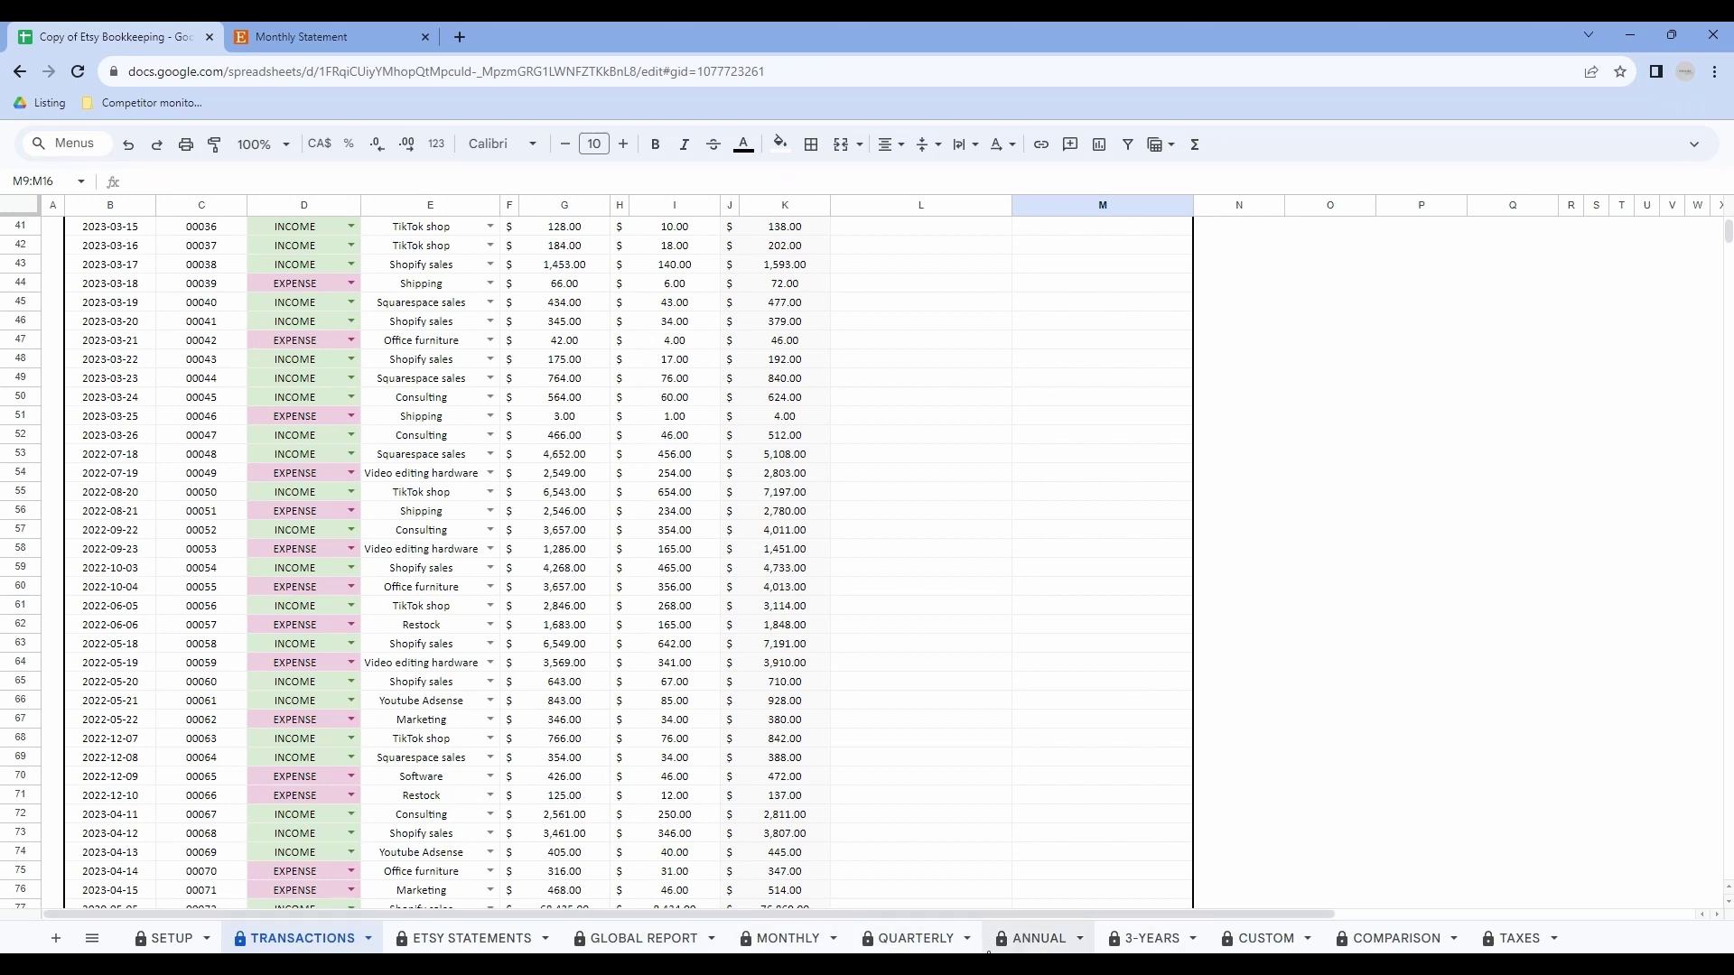
scroll(393, 363, down, 6)
scroll(393, 363, down, 20)
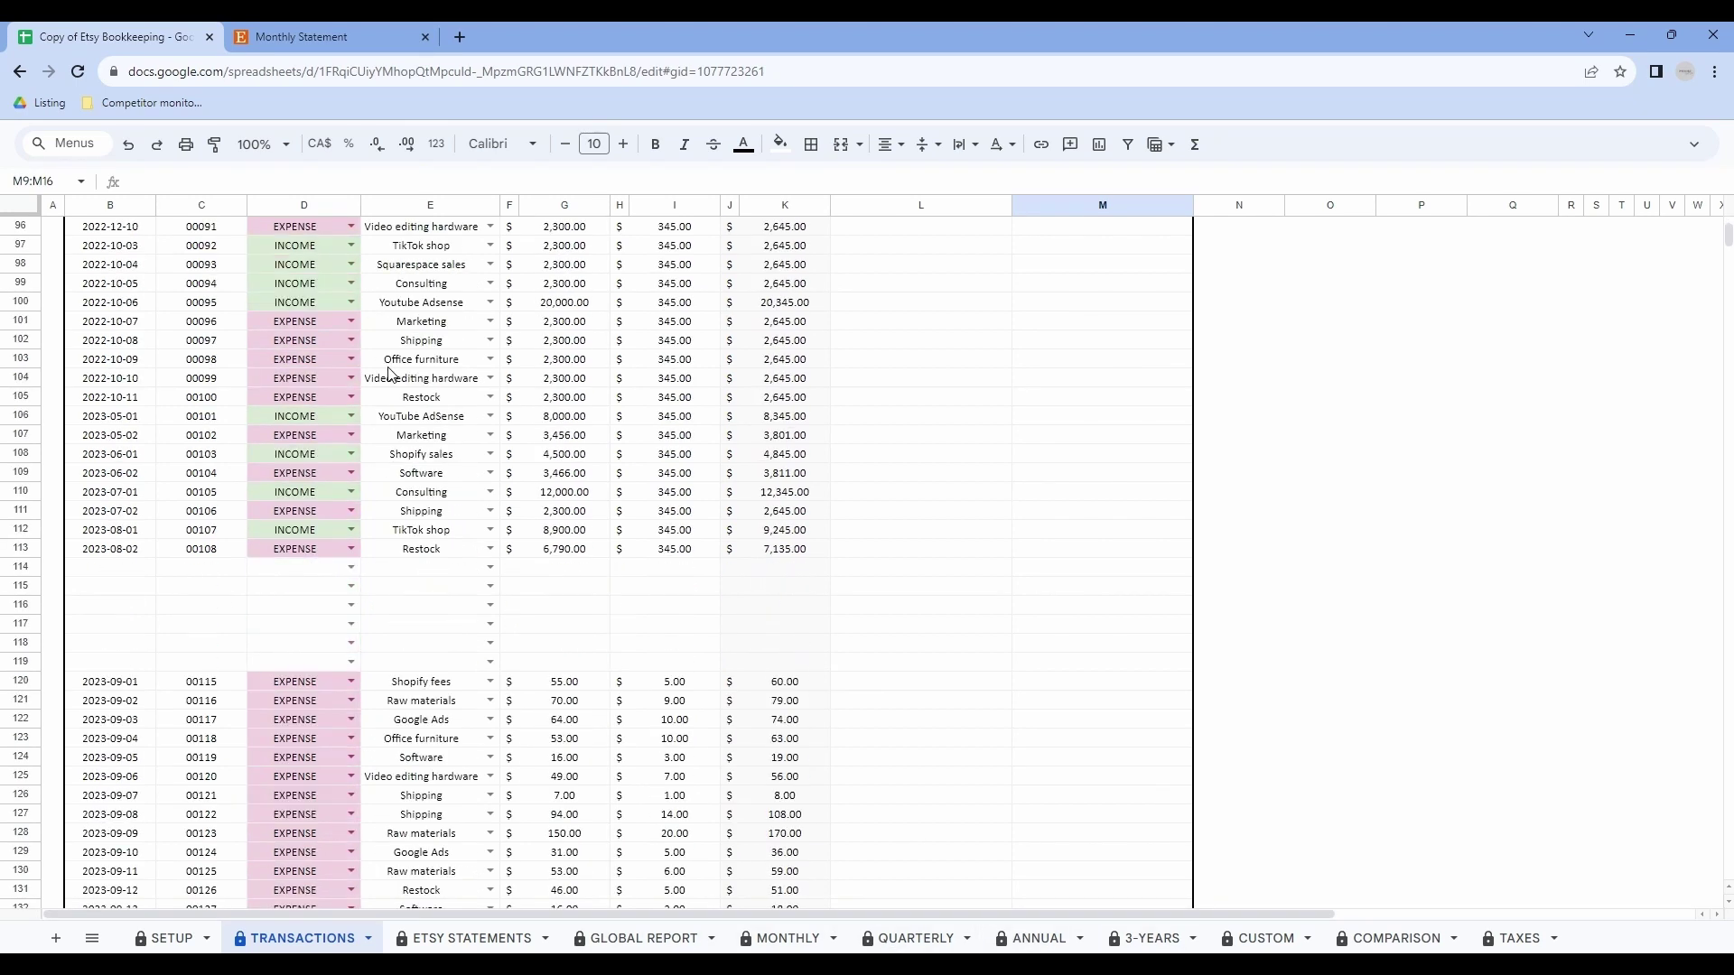
scroll(386, 379, down, 2)
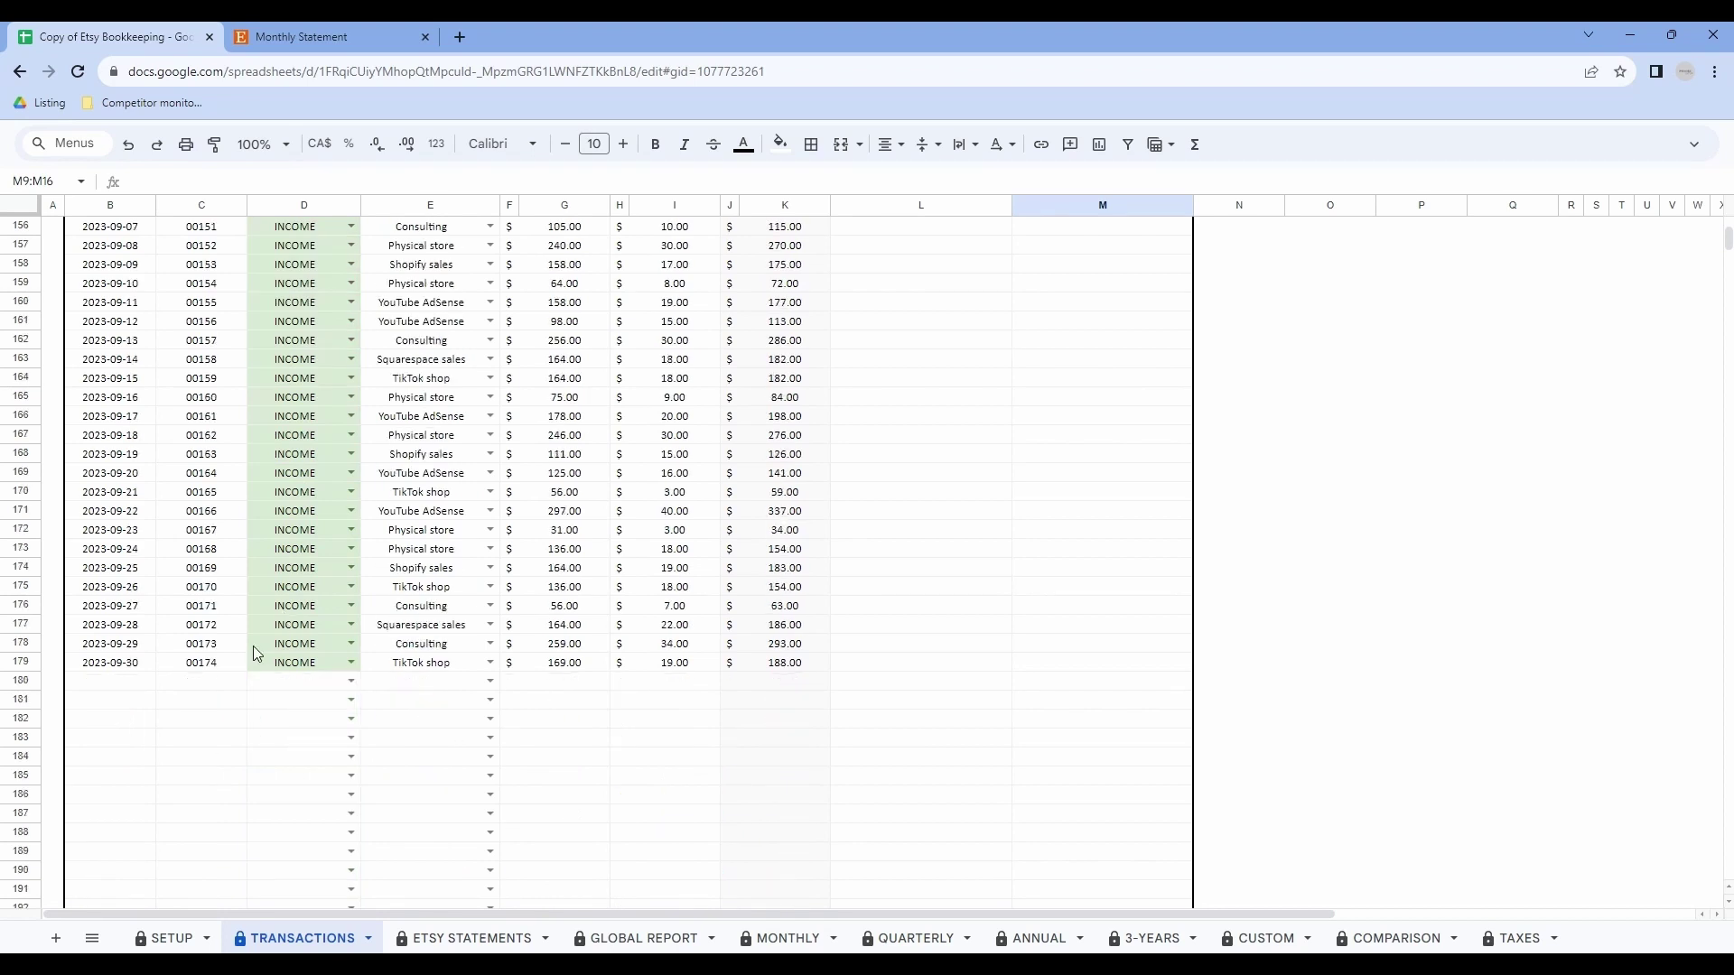
double_click(140, 685)
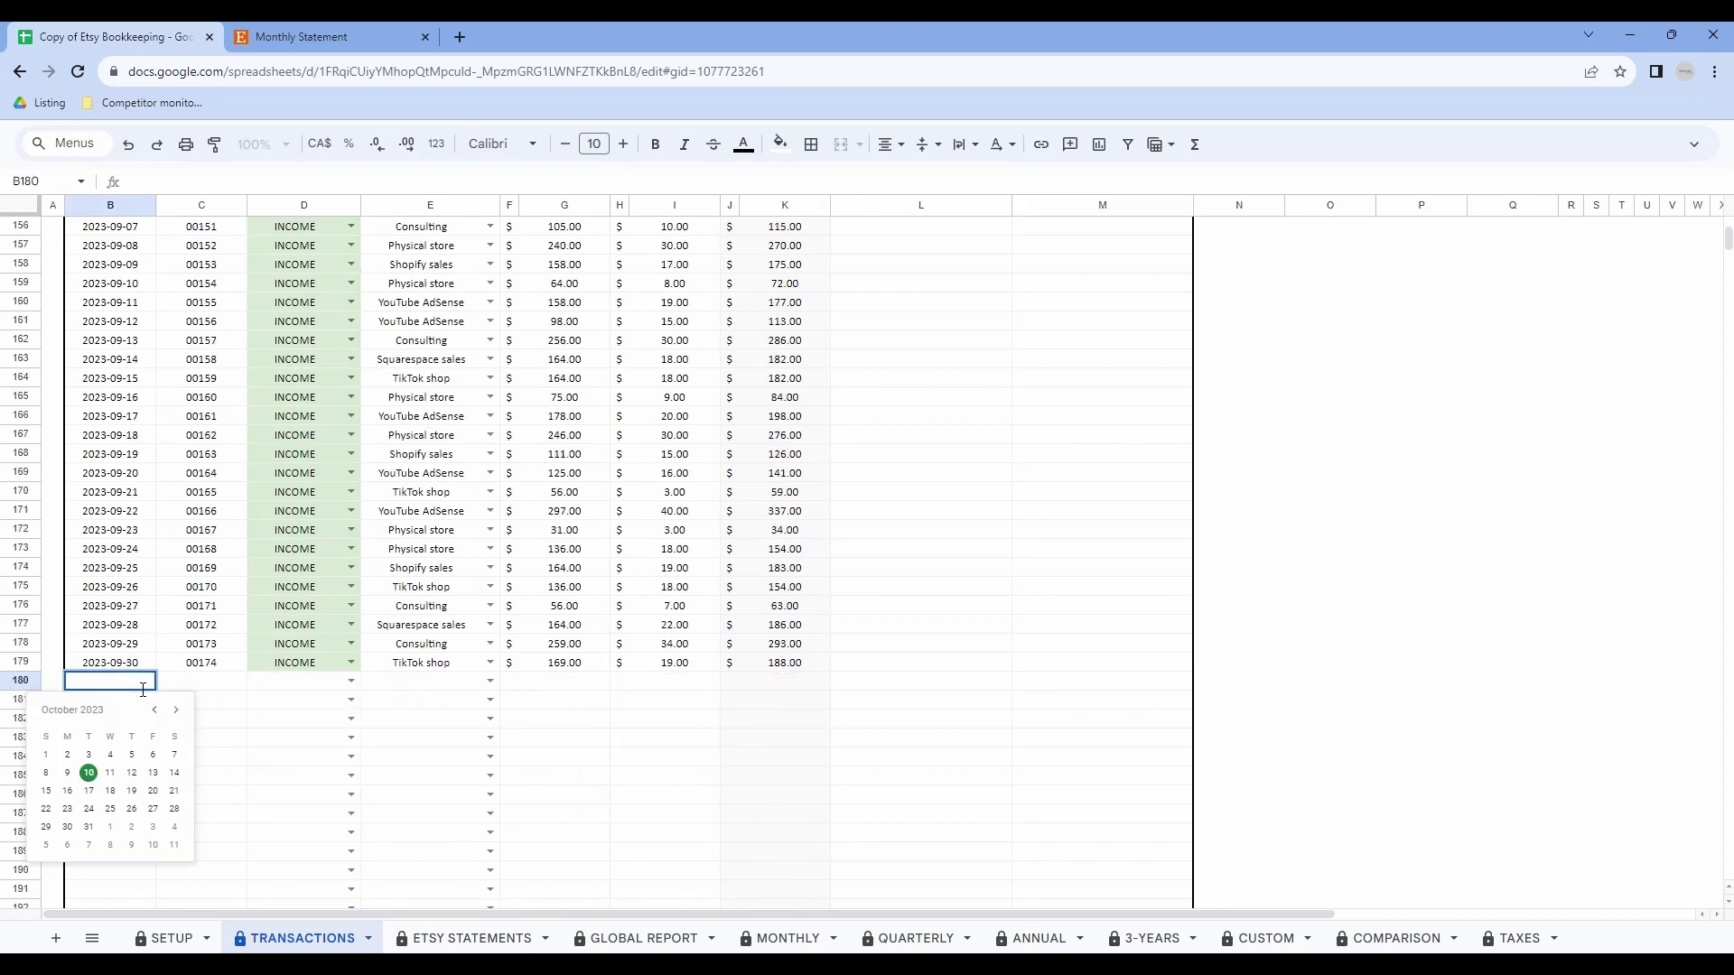
click(89, 773)
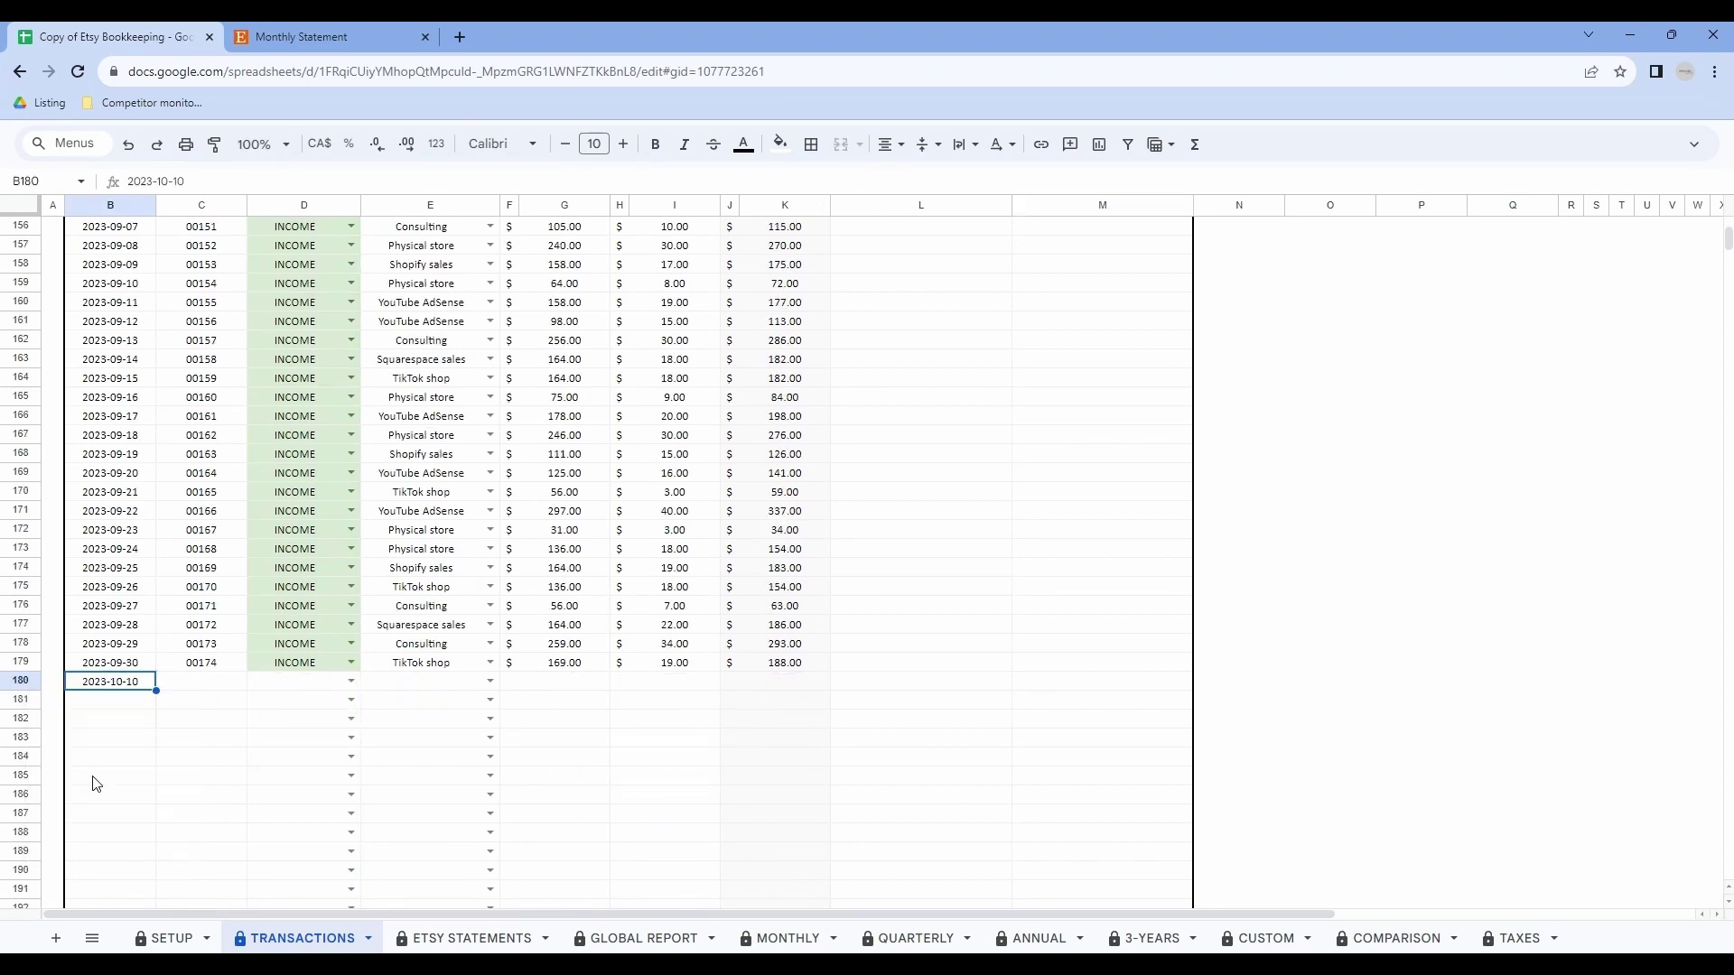
click(189, 686)
text(00175)
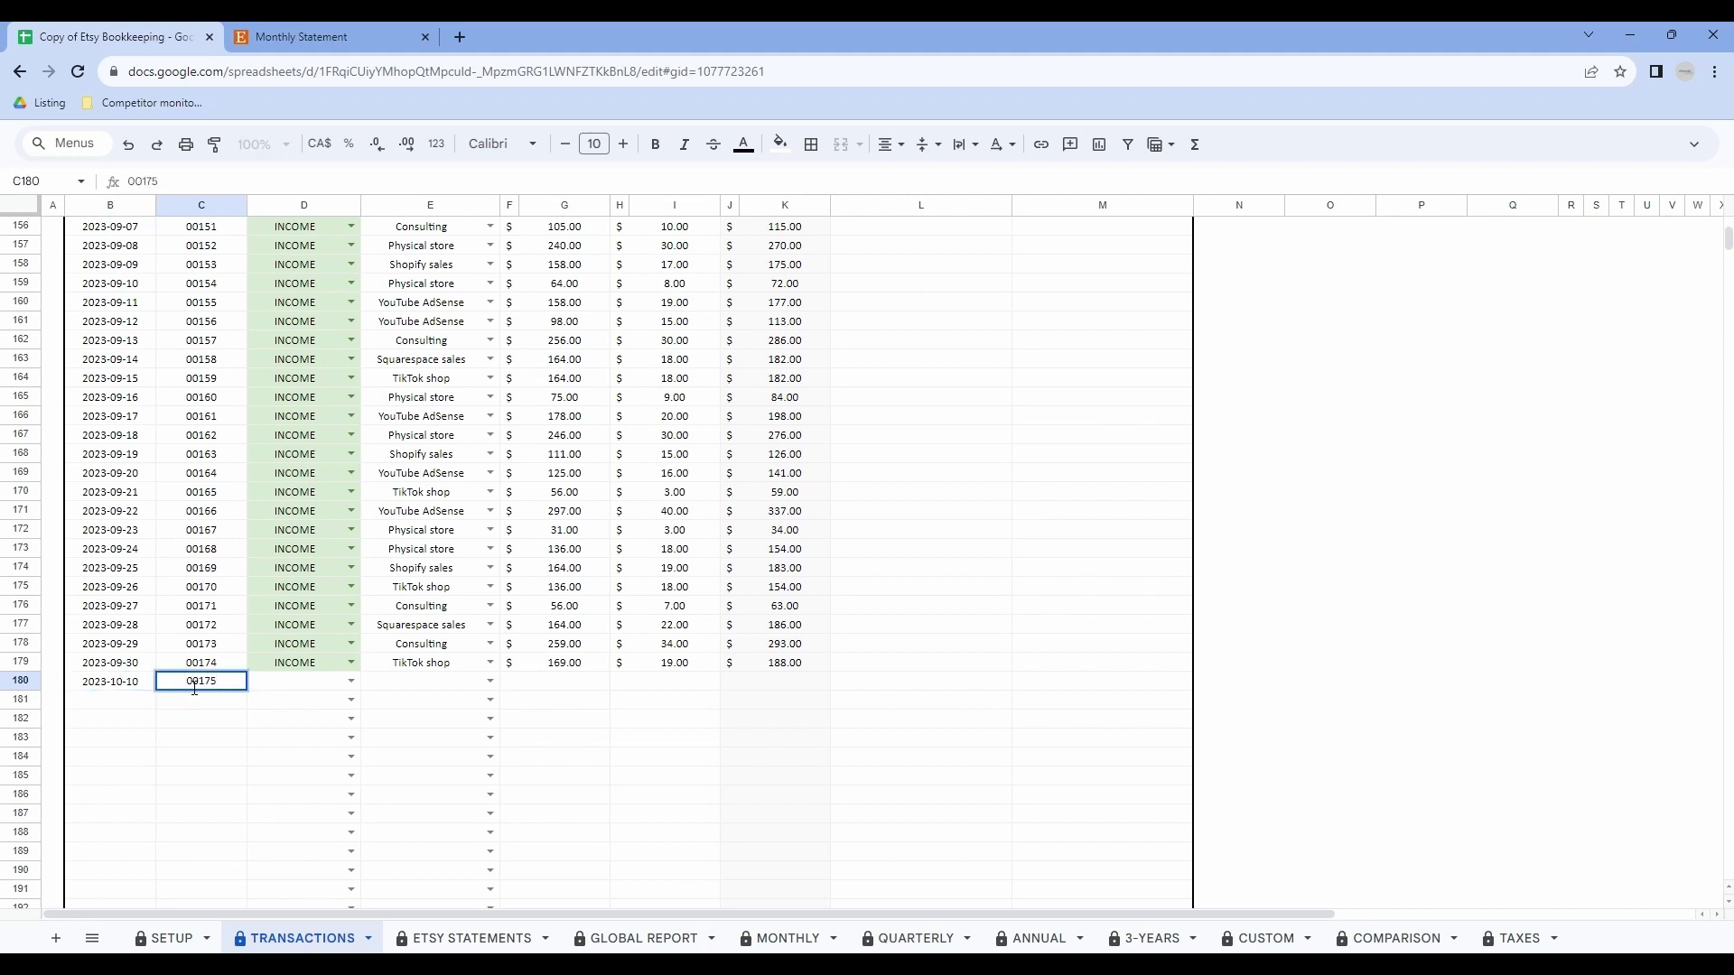
key(Tab)
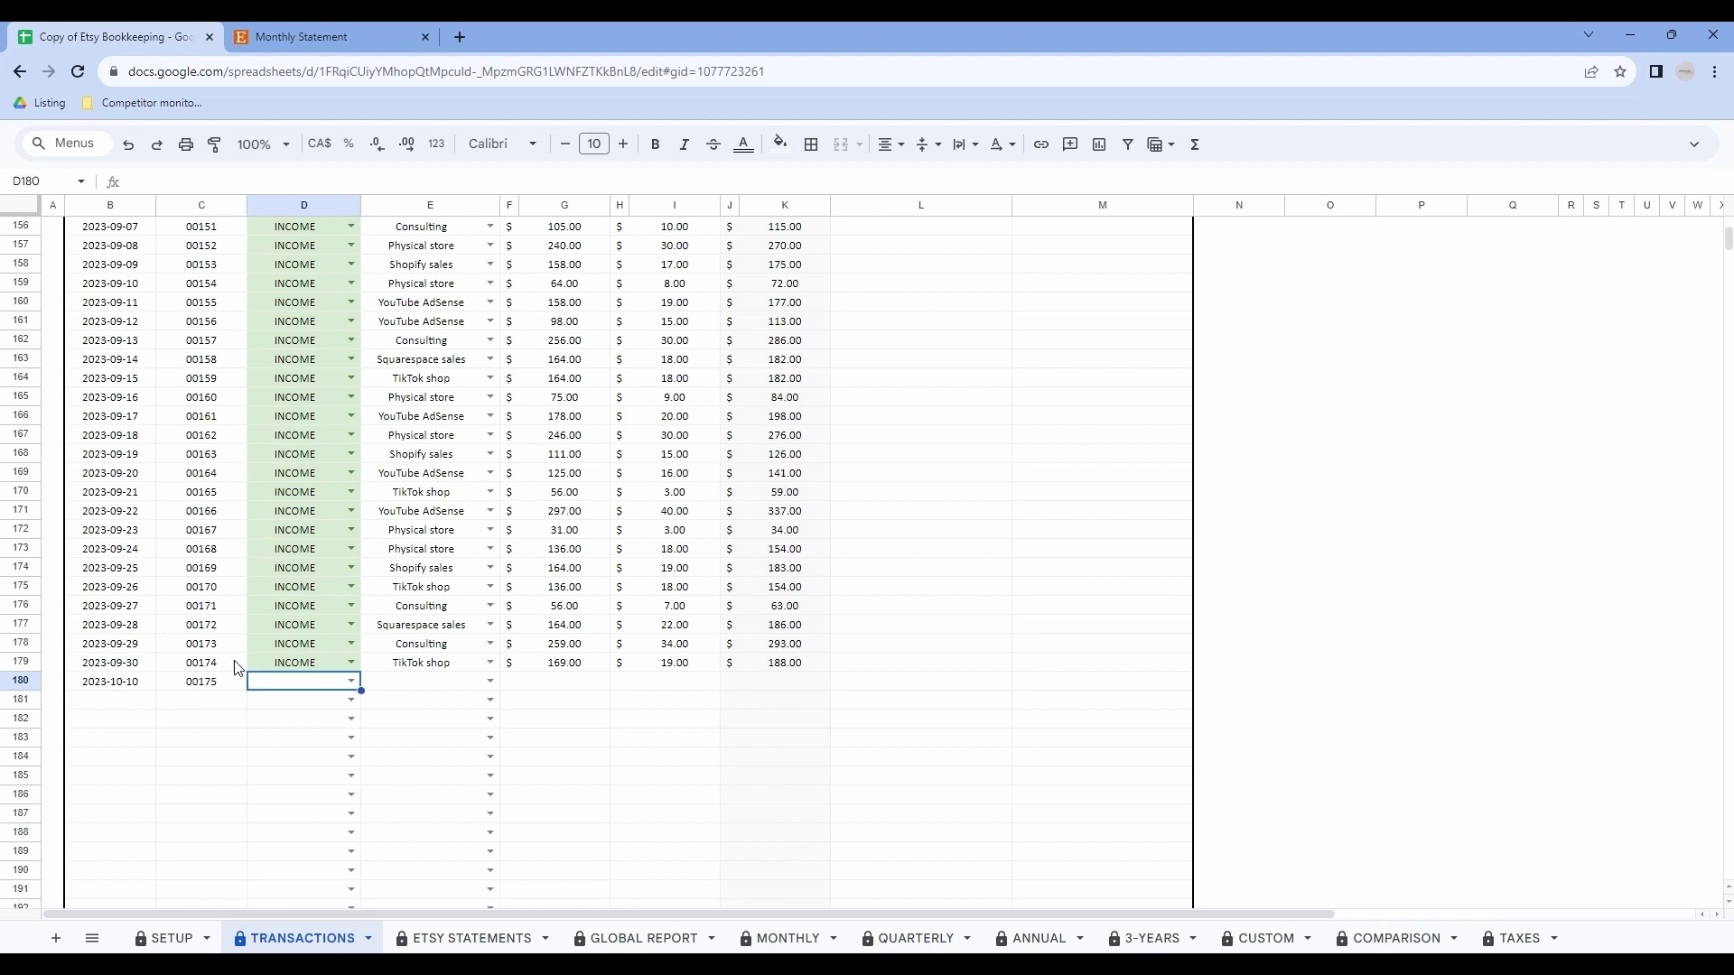
Step: Classify the row 180 transaction as EXPENSE and assign it the Marketing category
click(351, 681)
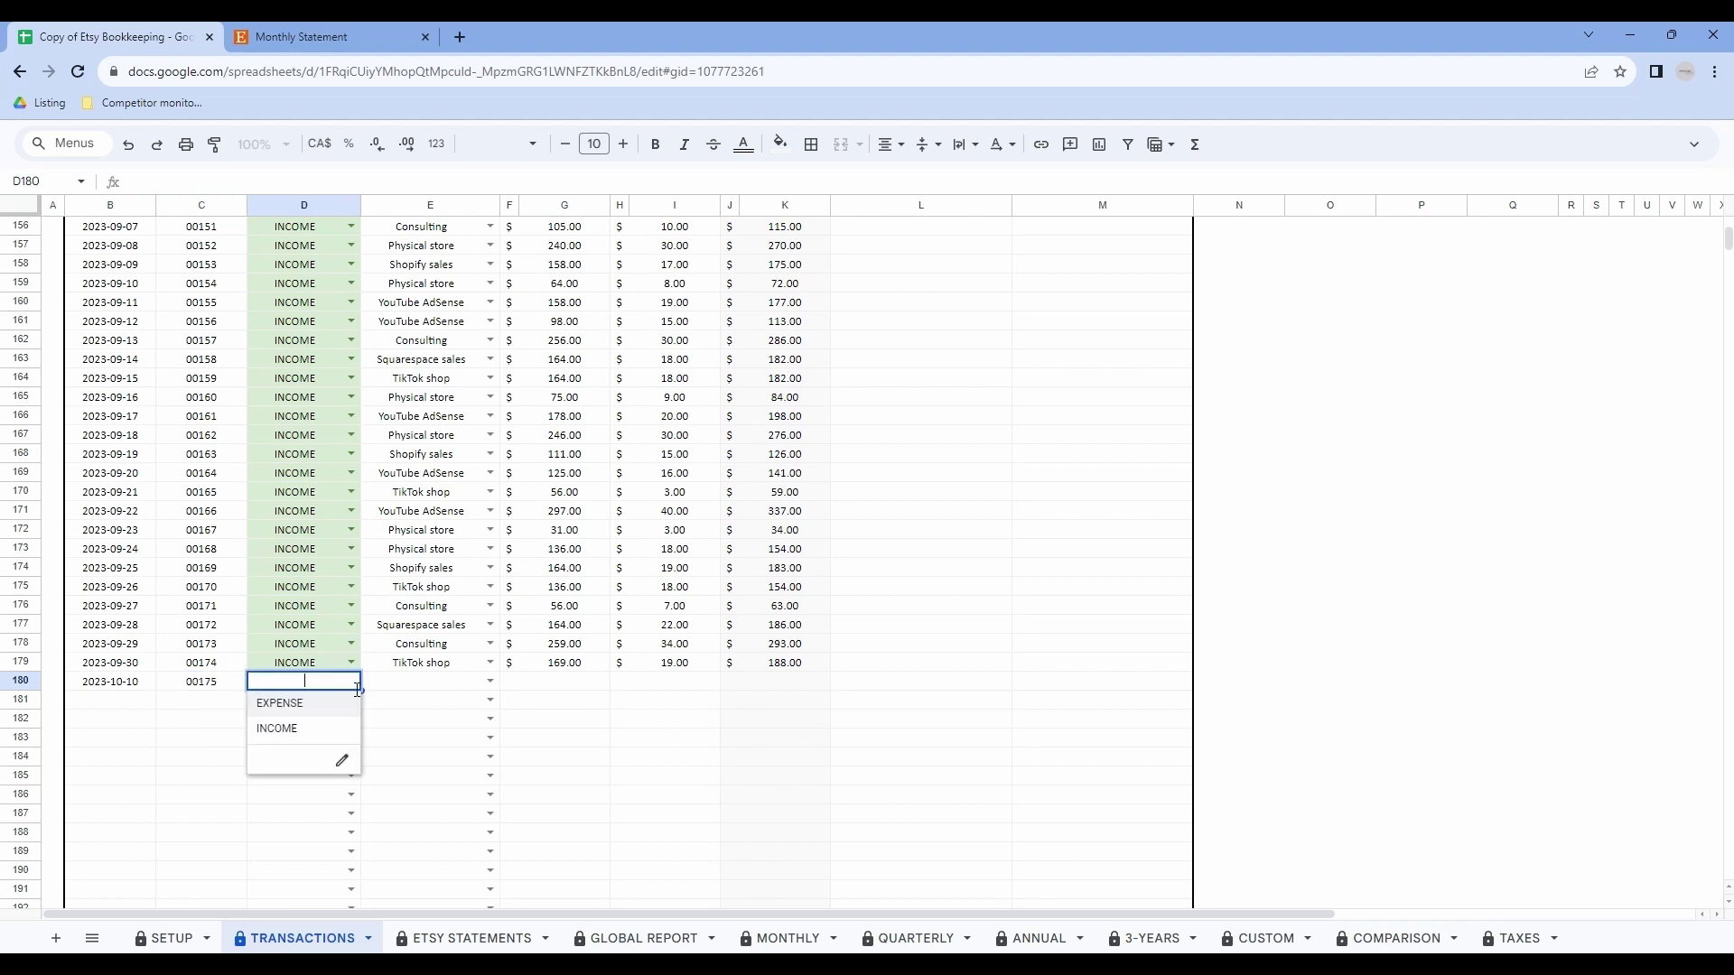
click(309, 704)
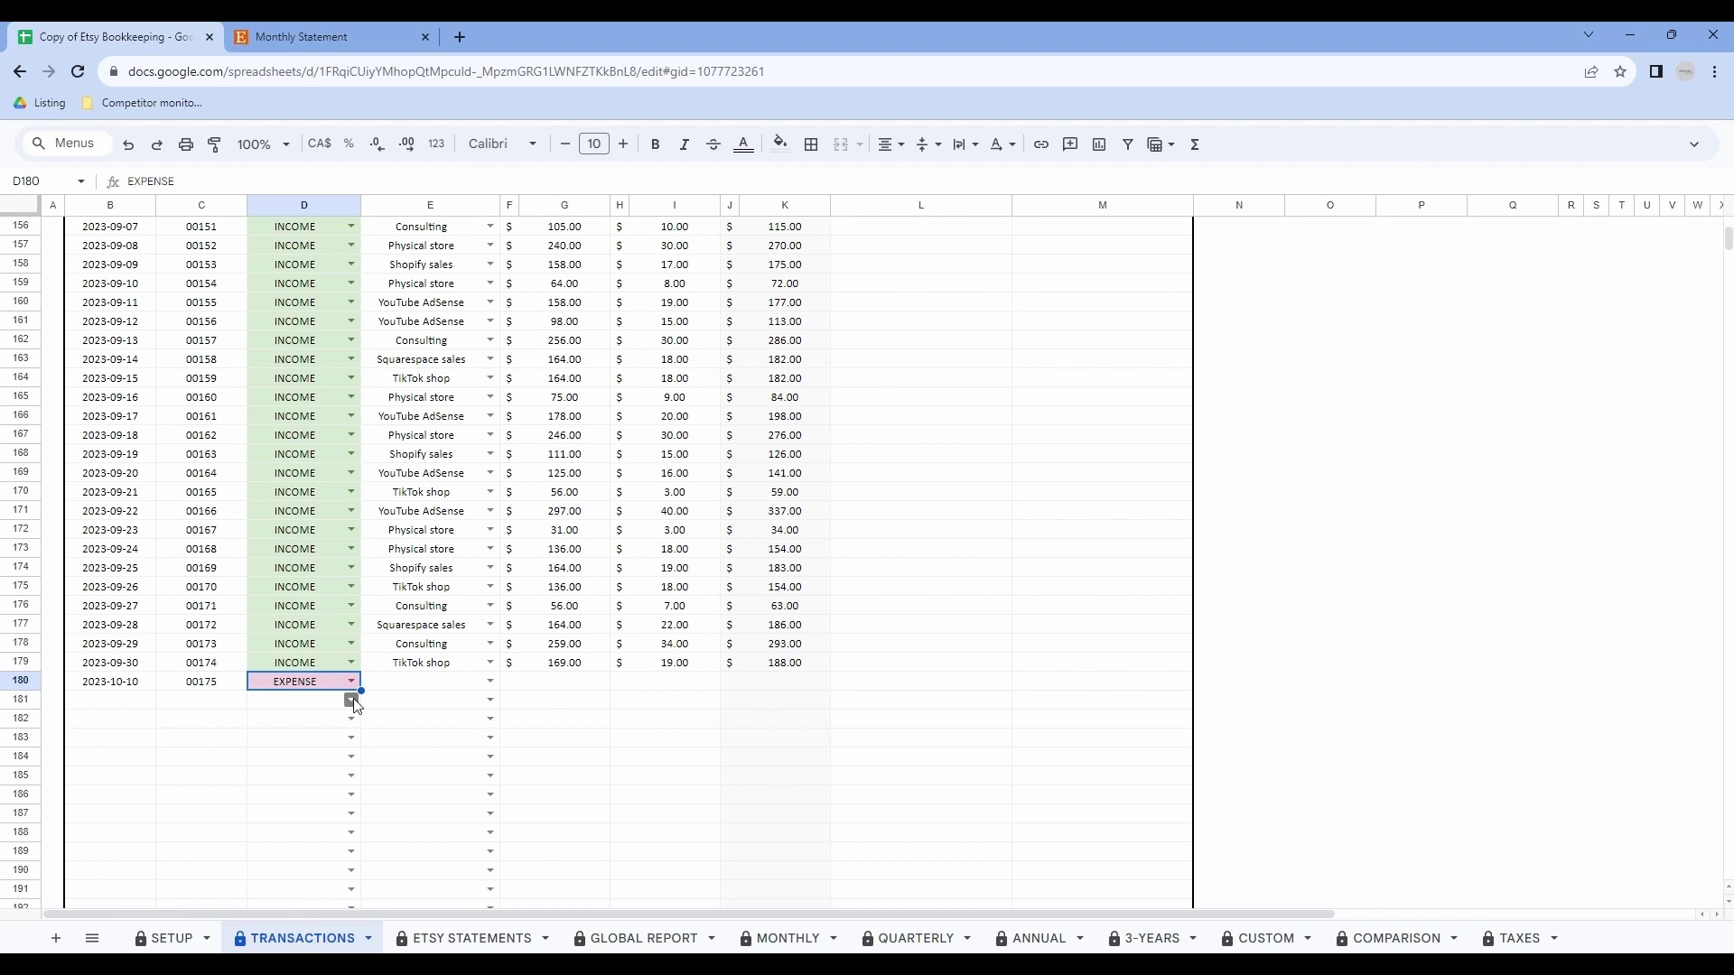
click(492, 683)
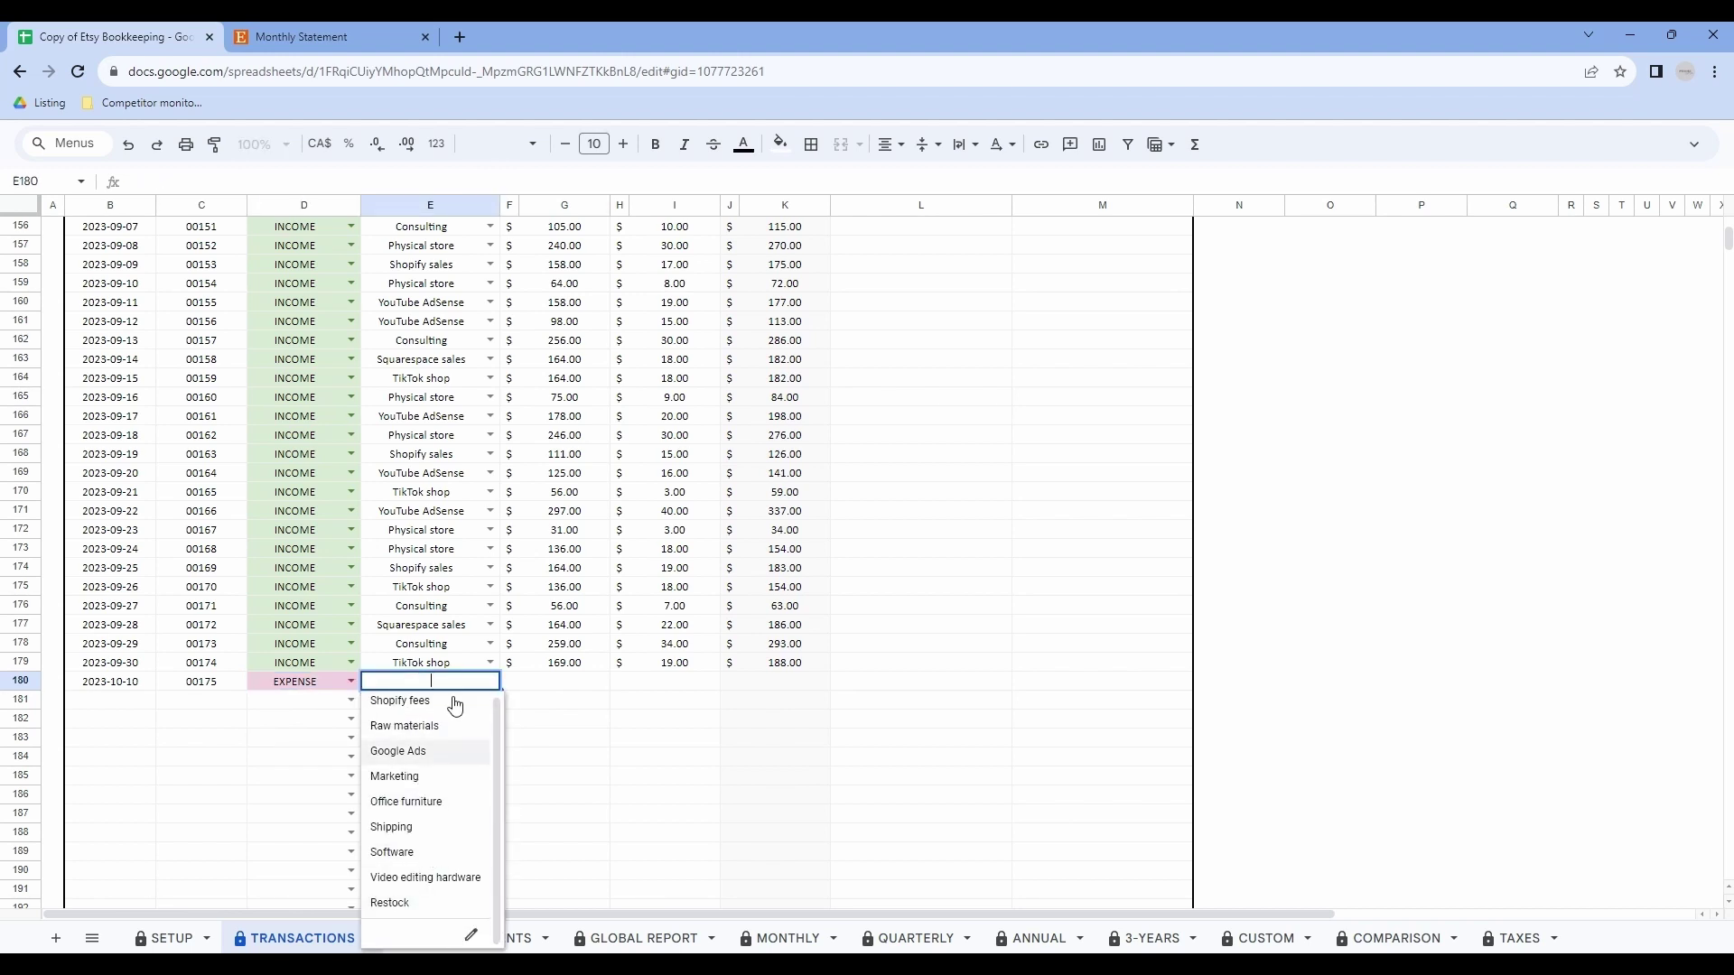
click(430, 785)
Step: Enter a net amount of 200 for the Marketing expense in row 180
click(571, 686)
text(200)
click(593, 718)
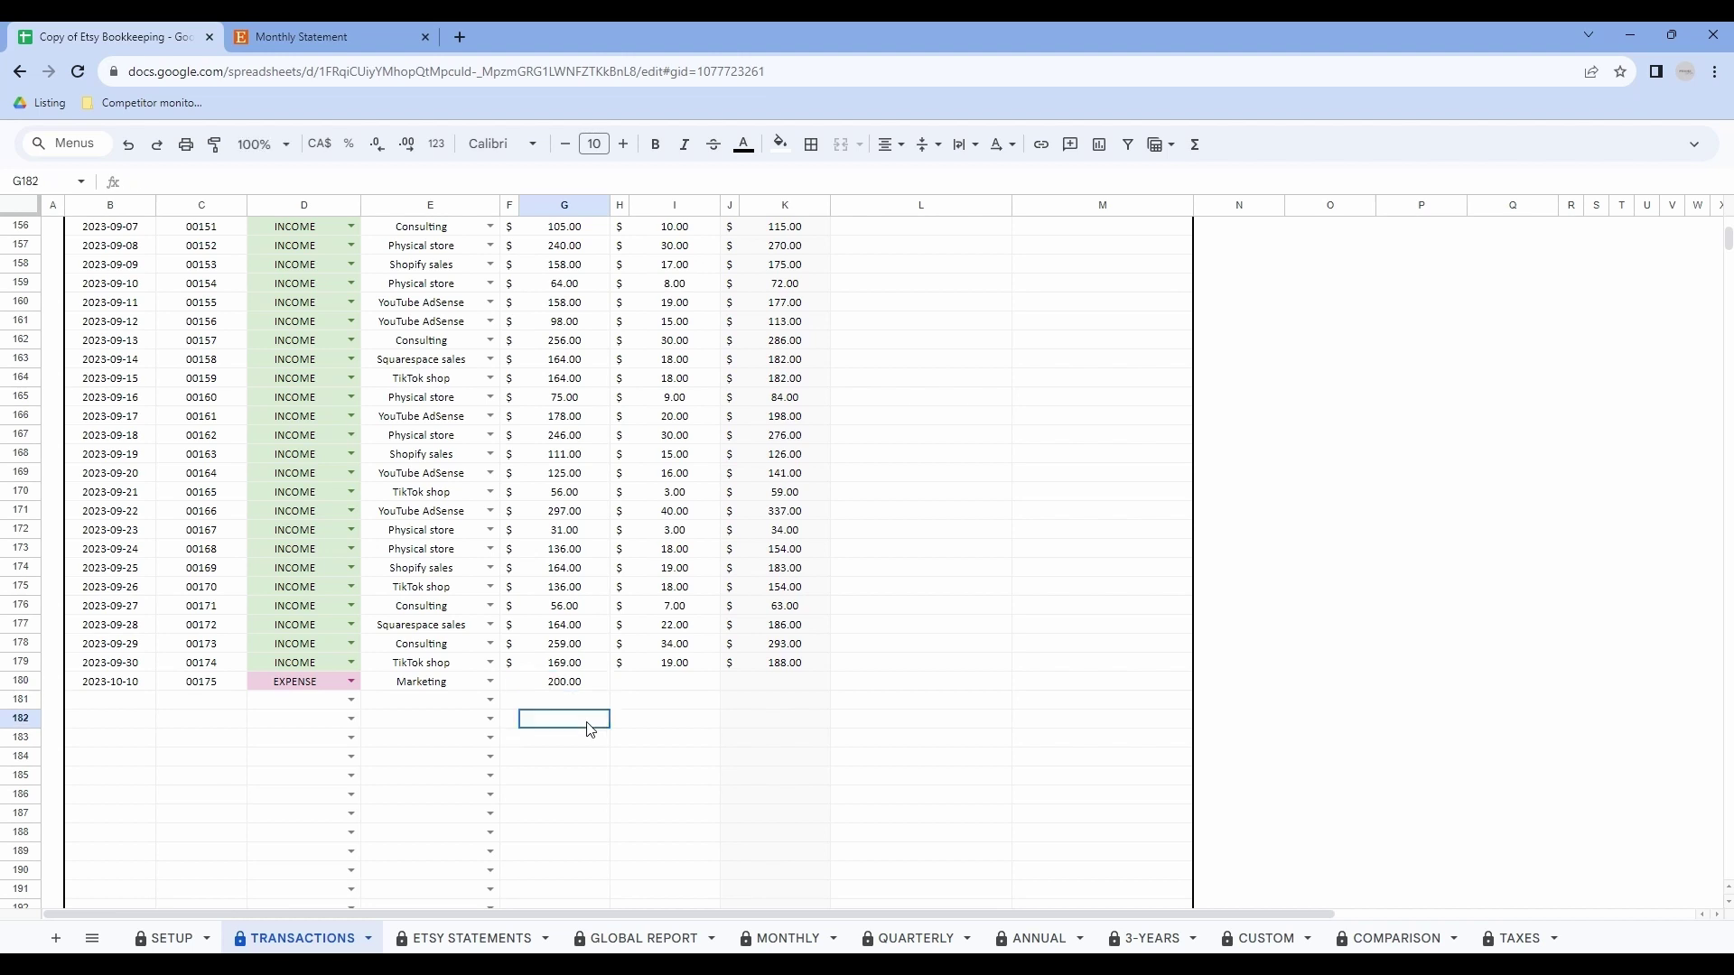
Step: Enter sales taxes of 15 for the Marketing expense in row 180 and check its total amount
scroll(569, 672, up, 20)
scroll(566, 668, up, 3)
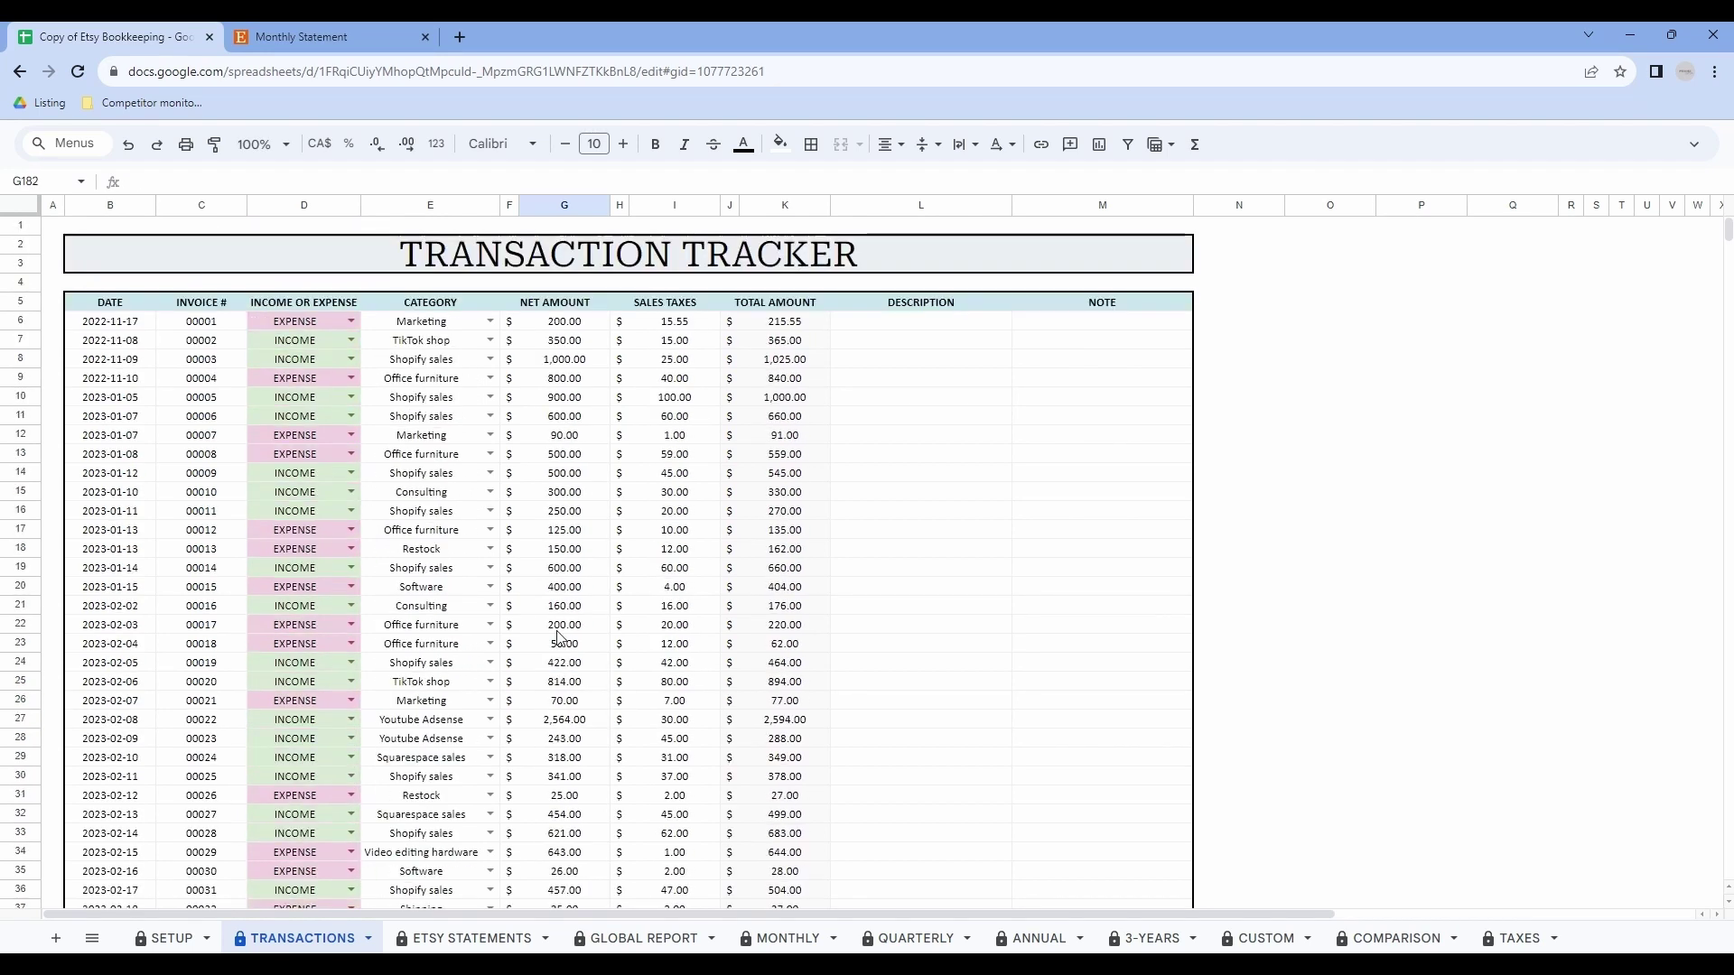
scroll(524, 491, down, 20)
scroll(527, 488, down, 15)
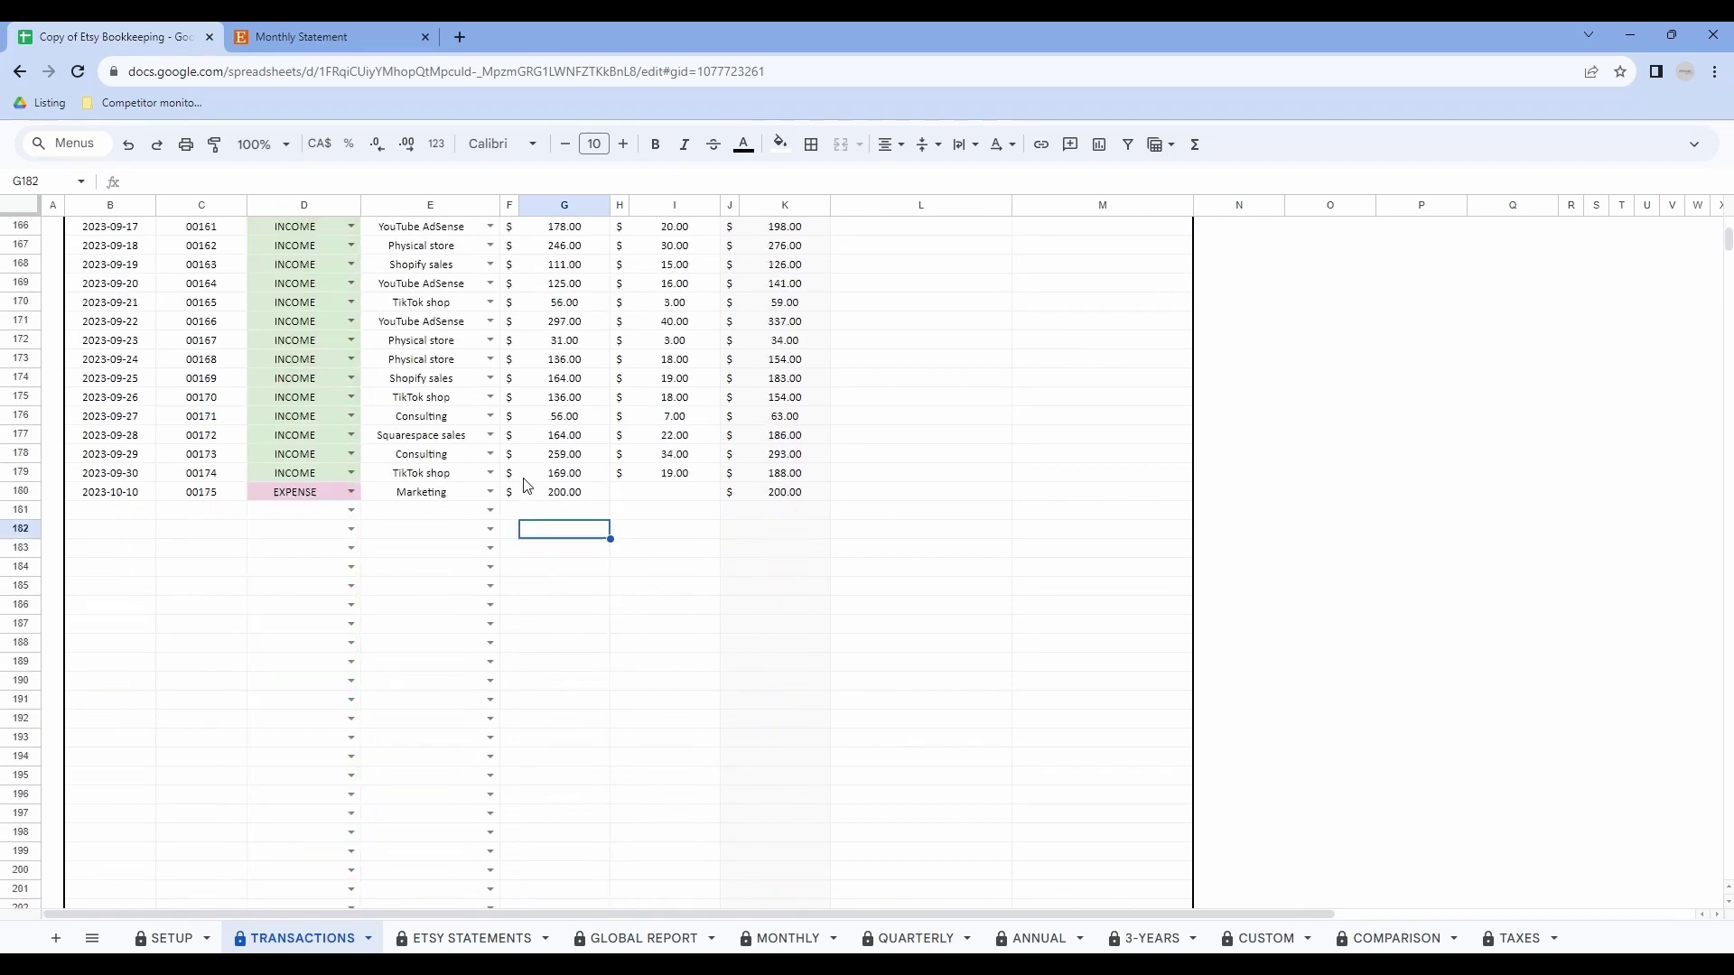
scroll(666, 578, up, 3)
click(686, 588)
text(15)
key(Tab)
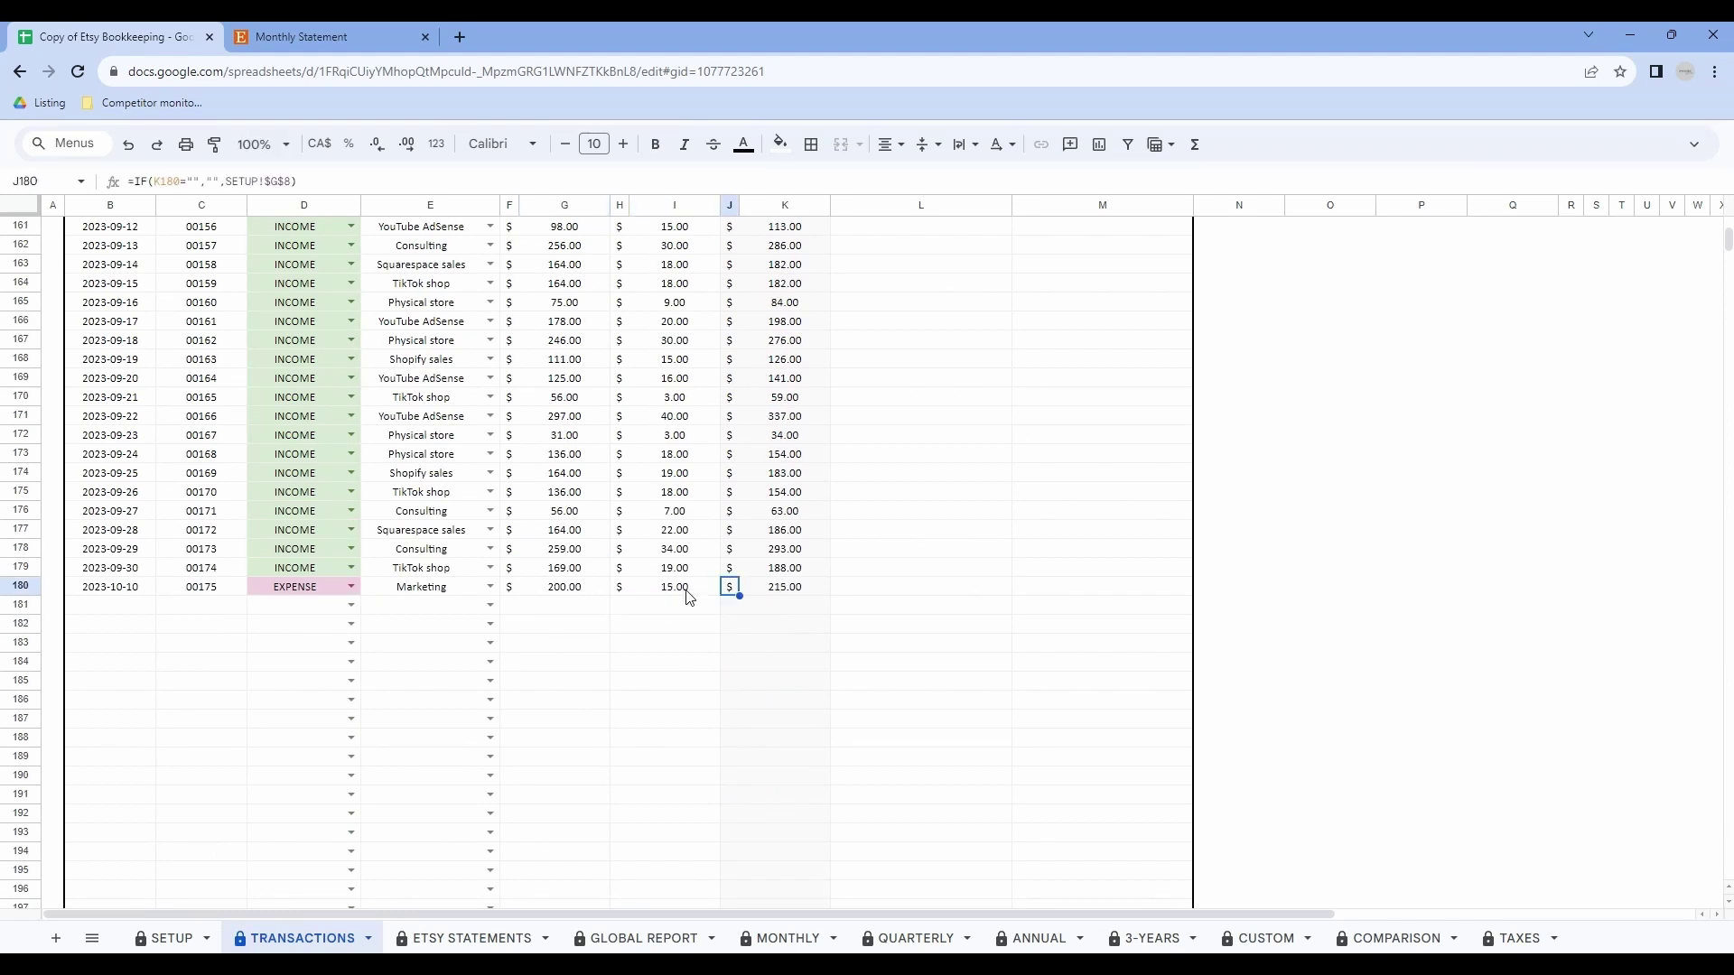
click(799, 594)
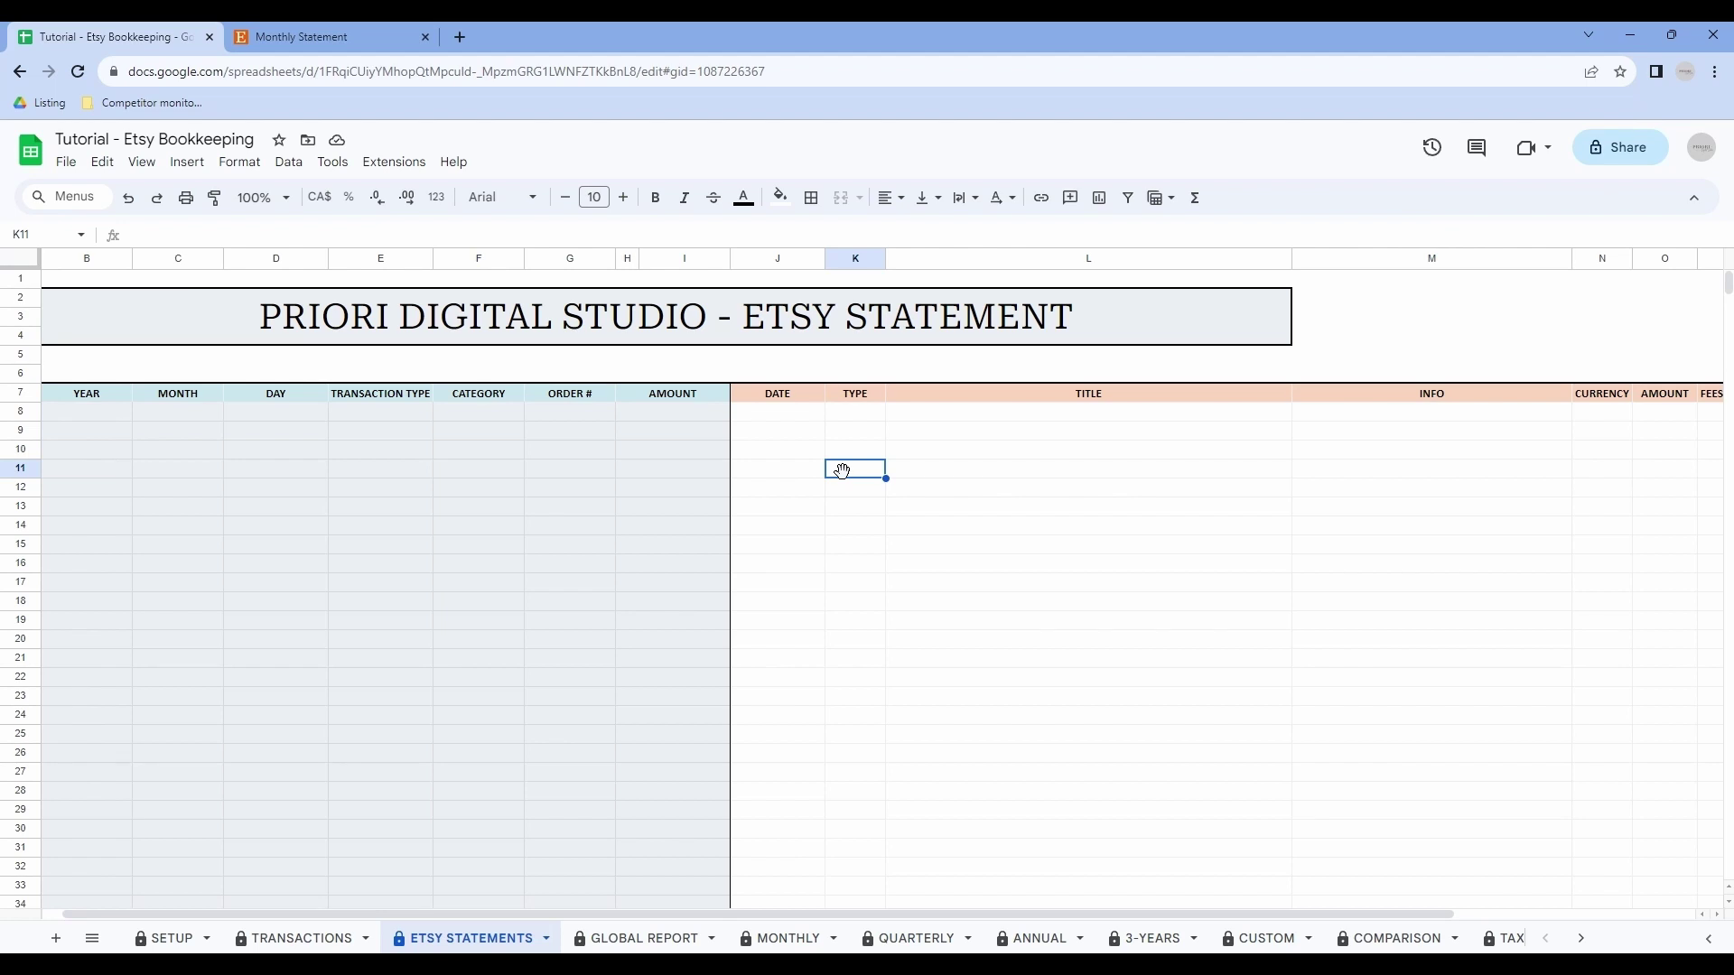
Step: Switch to the Etsy monthly statement page, choose October 2023 and download the CSV of all activities
key(Down)
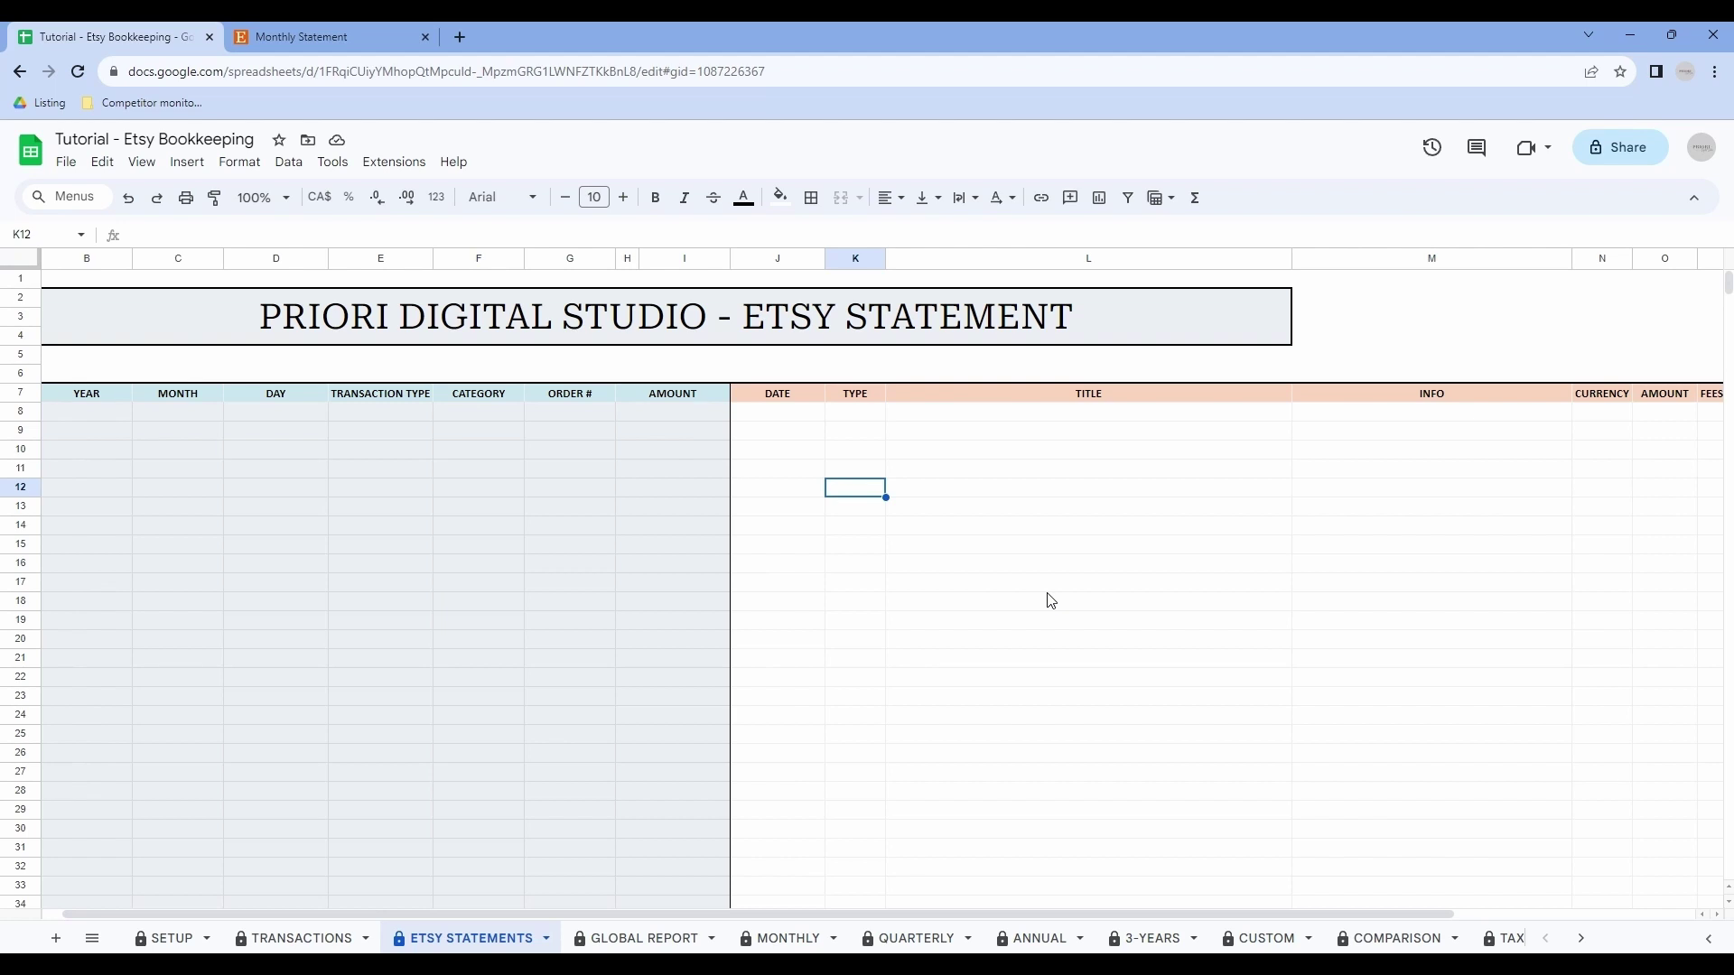
click(303, 37)
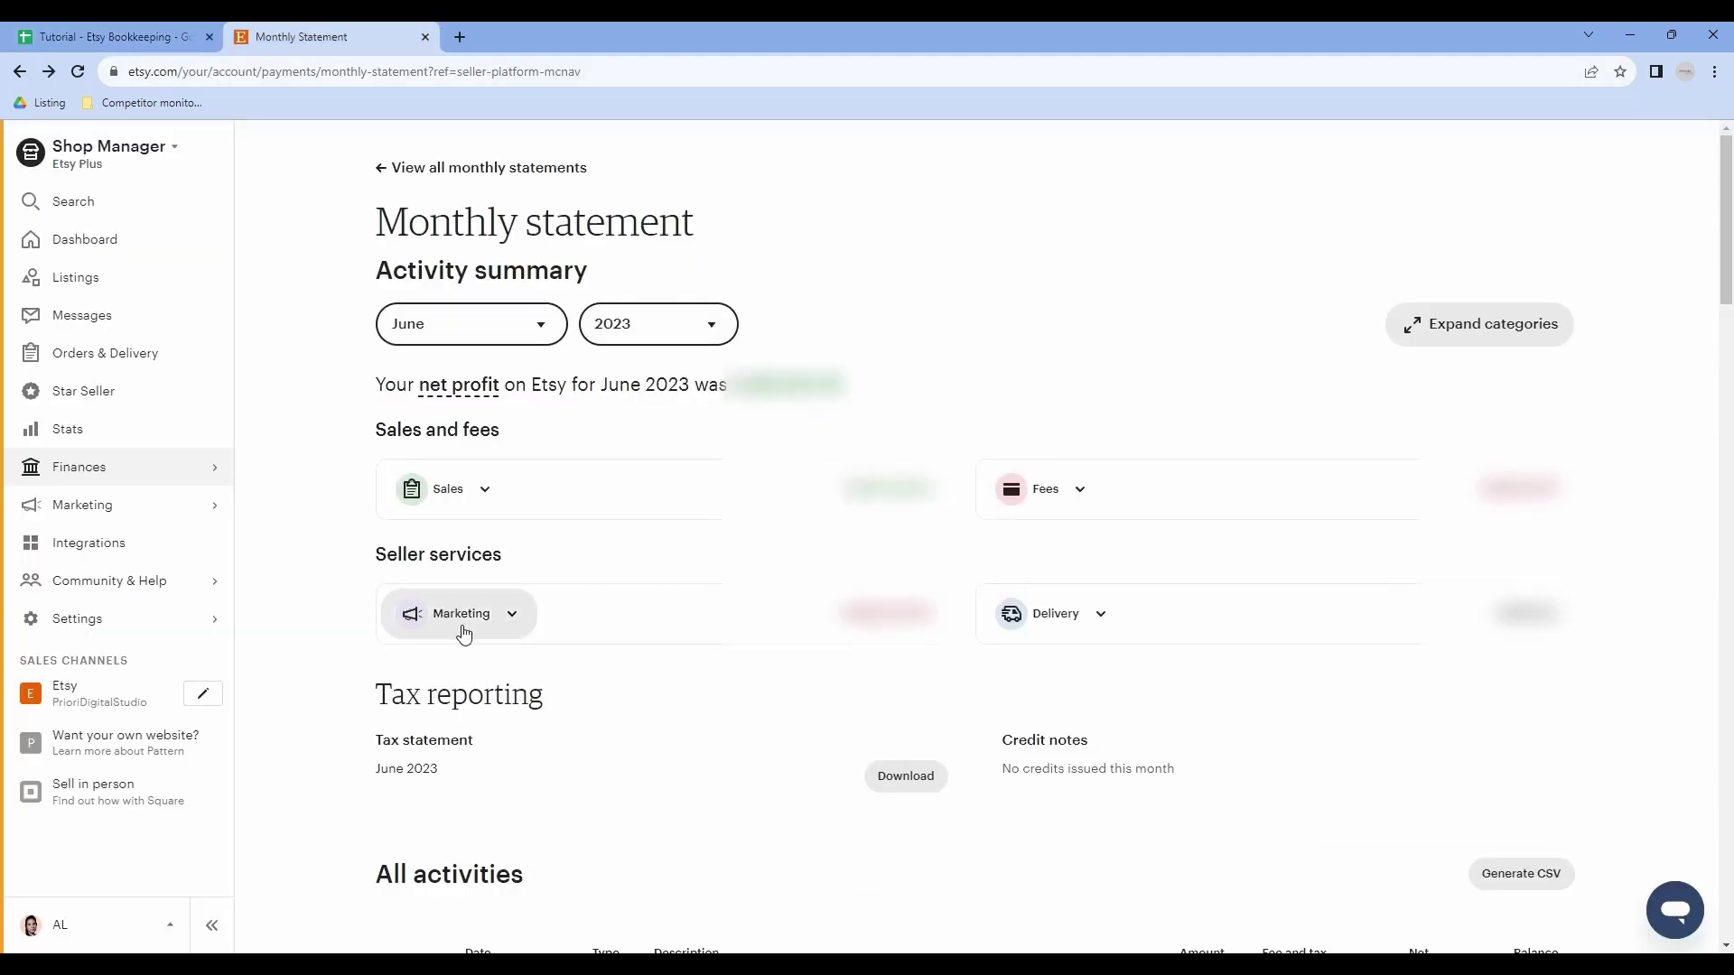
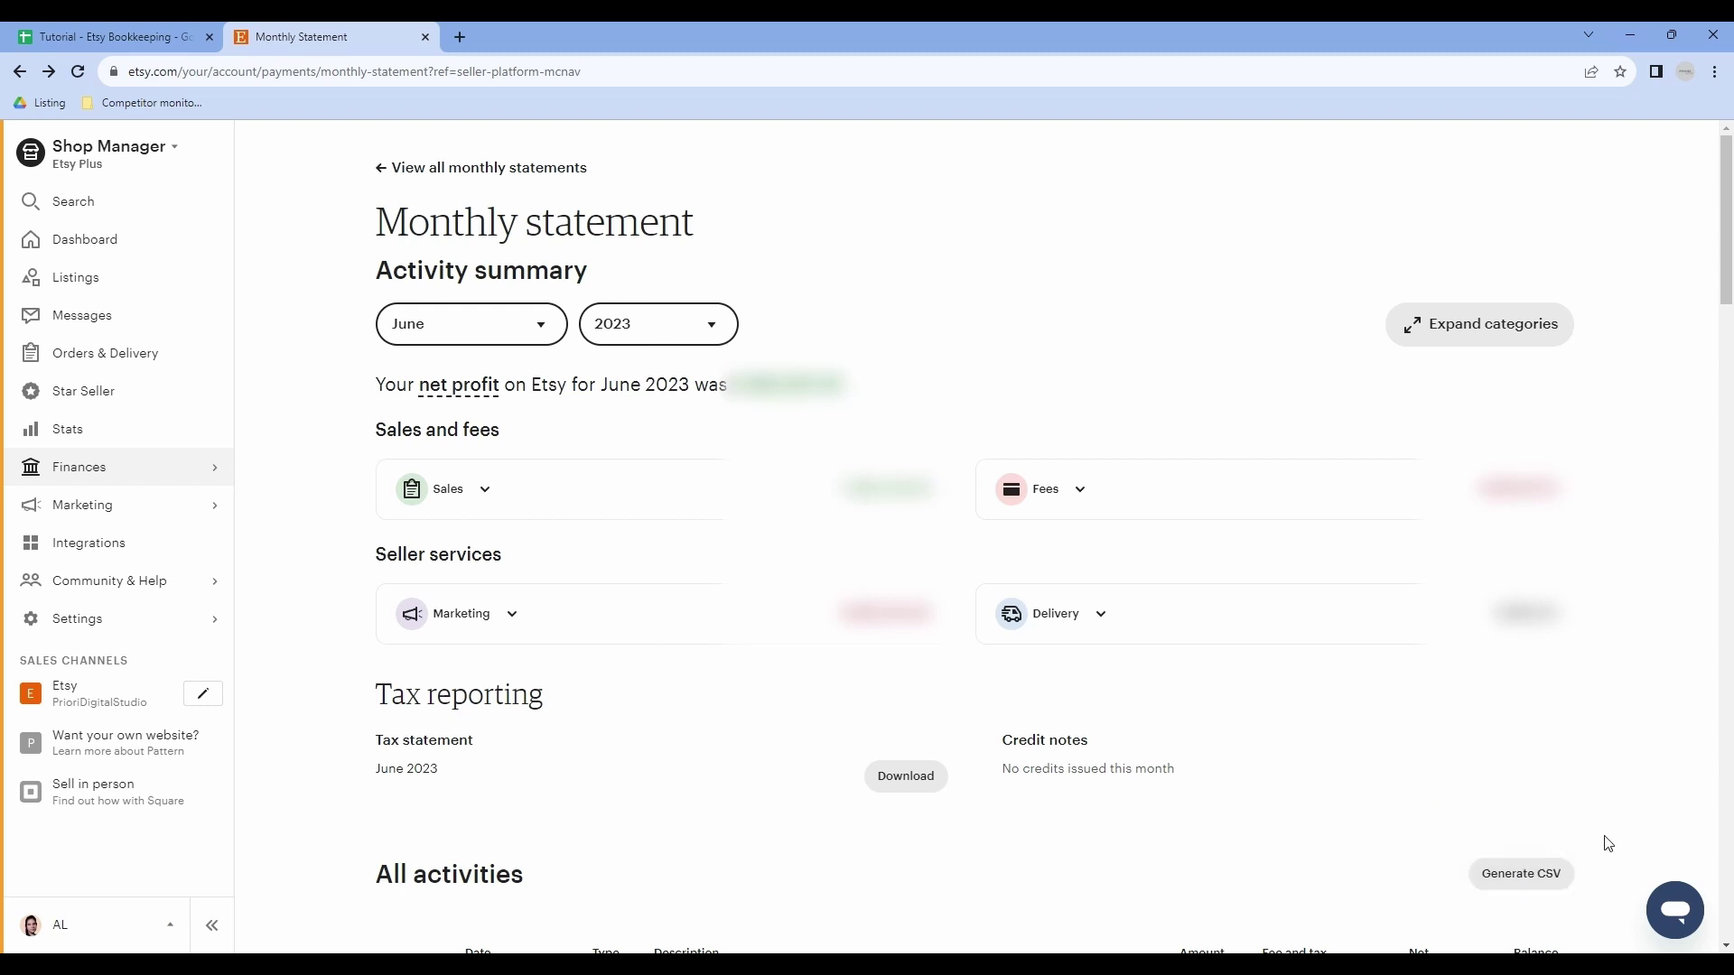
click(498, 325)
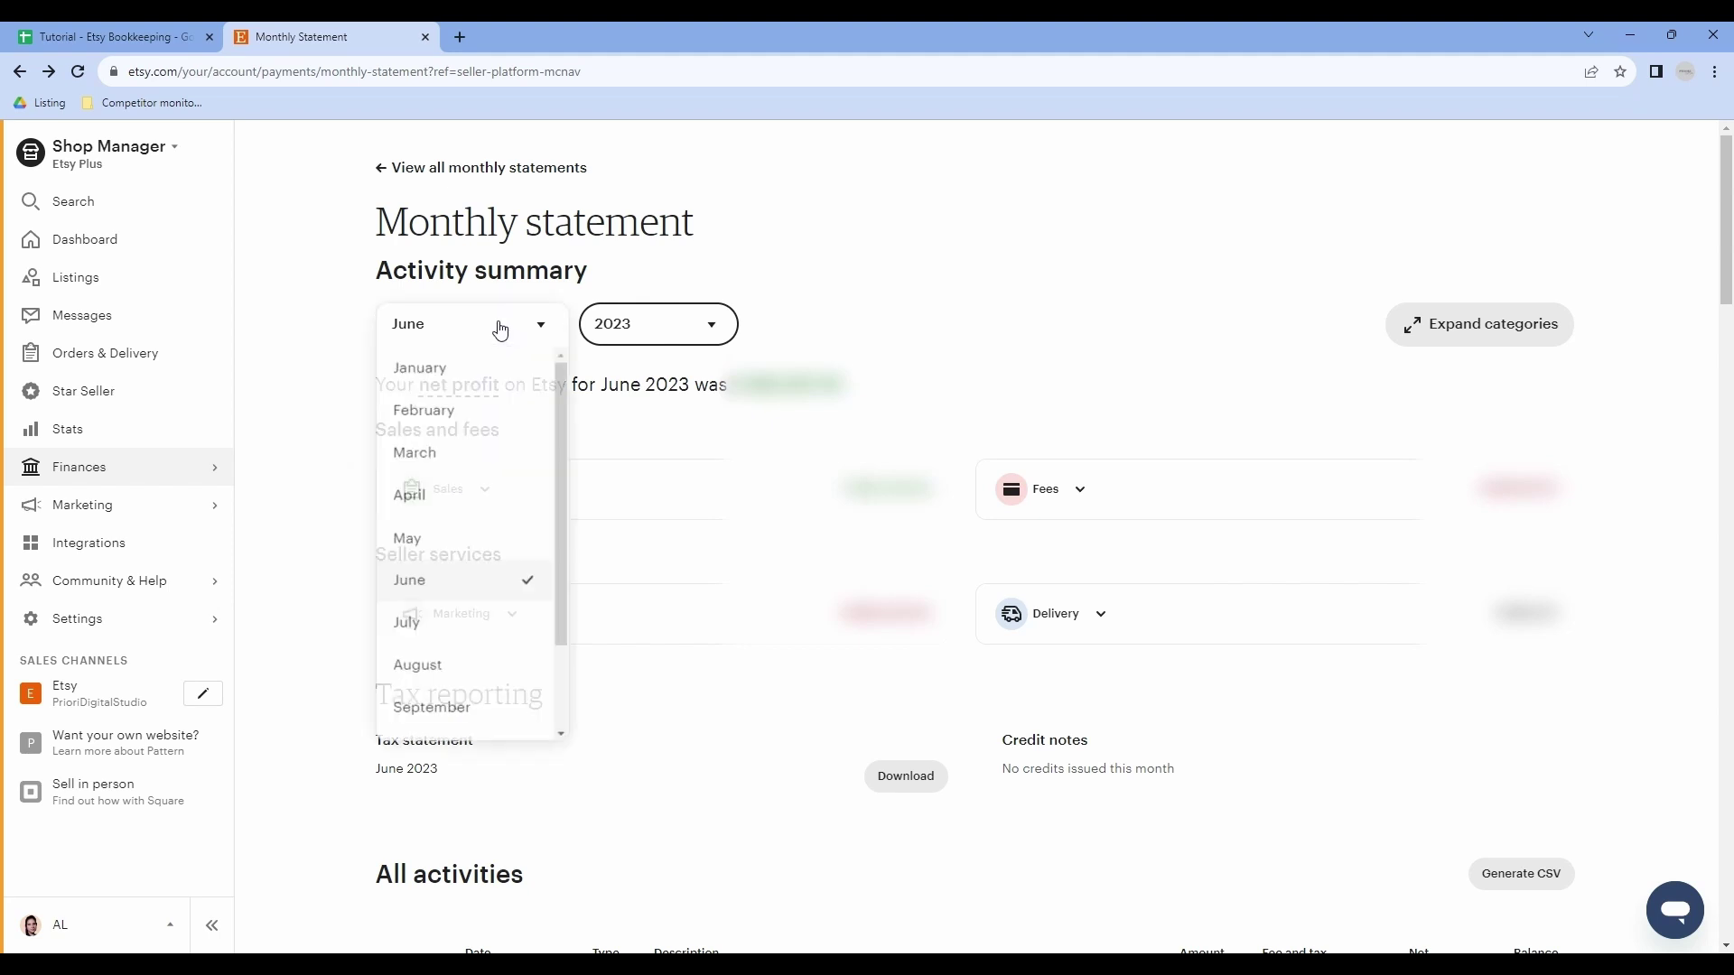
scroll(487, 467, down, 2)
click(505, 631)
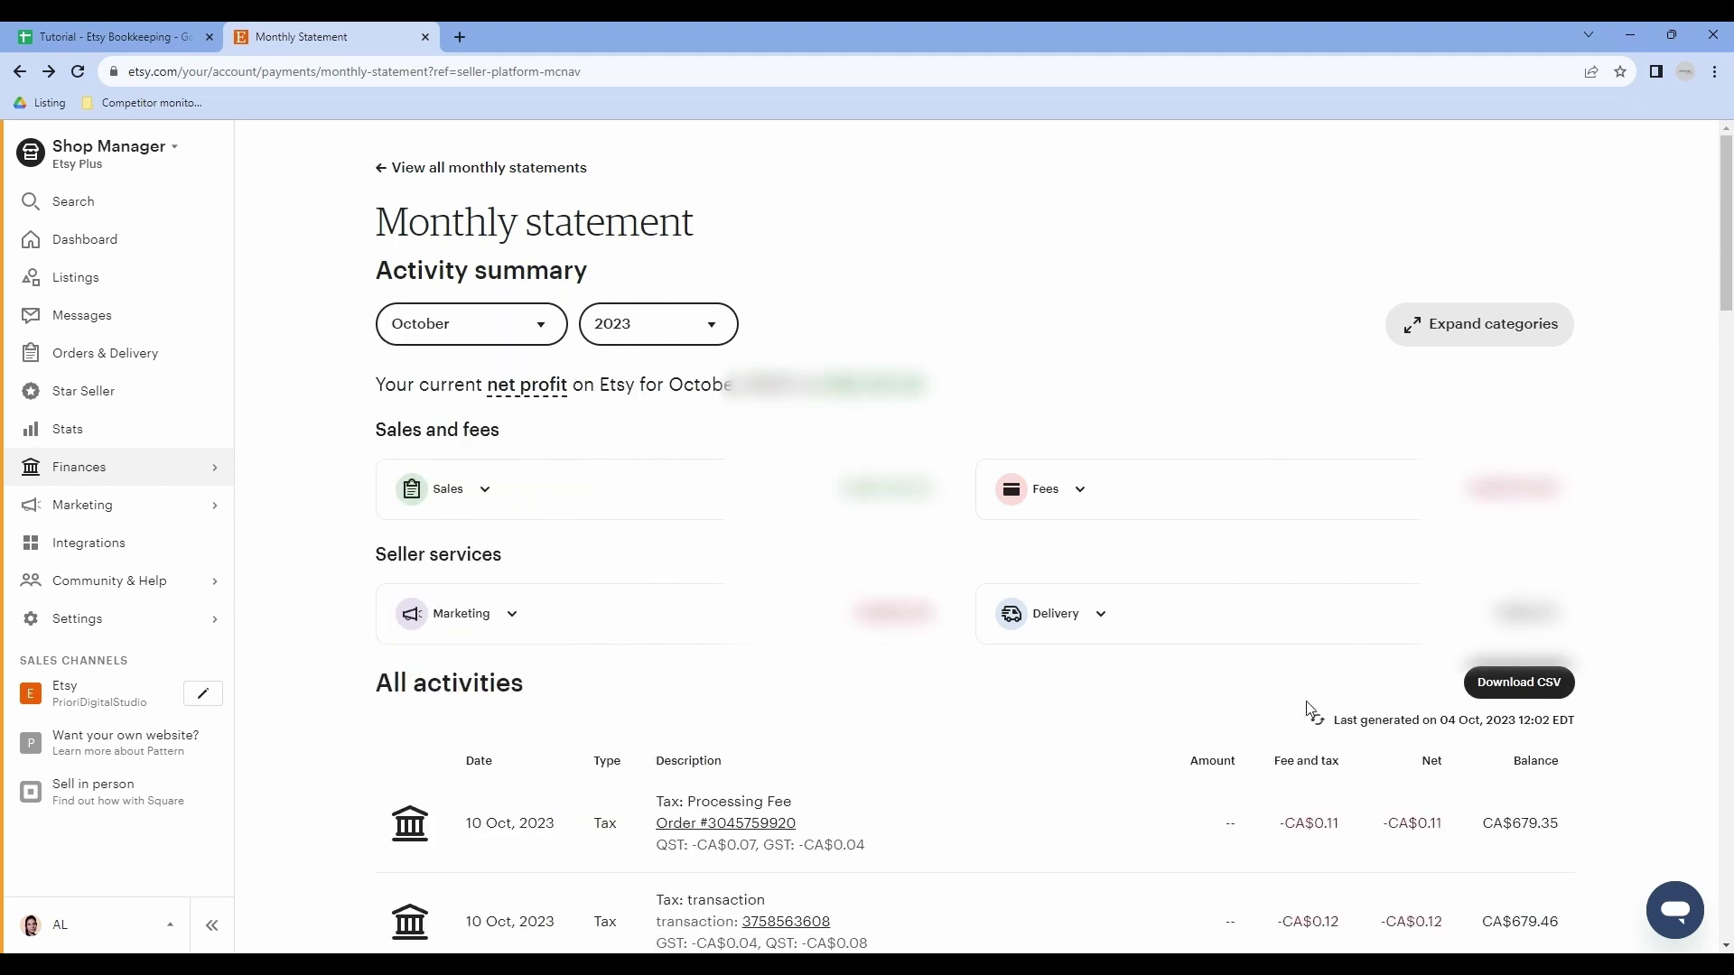
click(1515, 686)
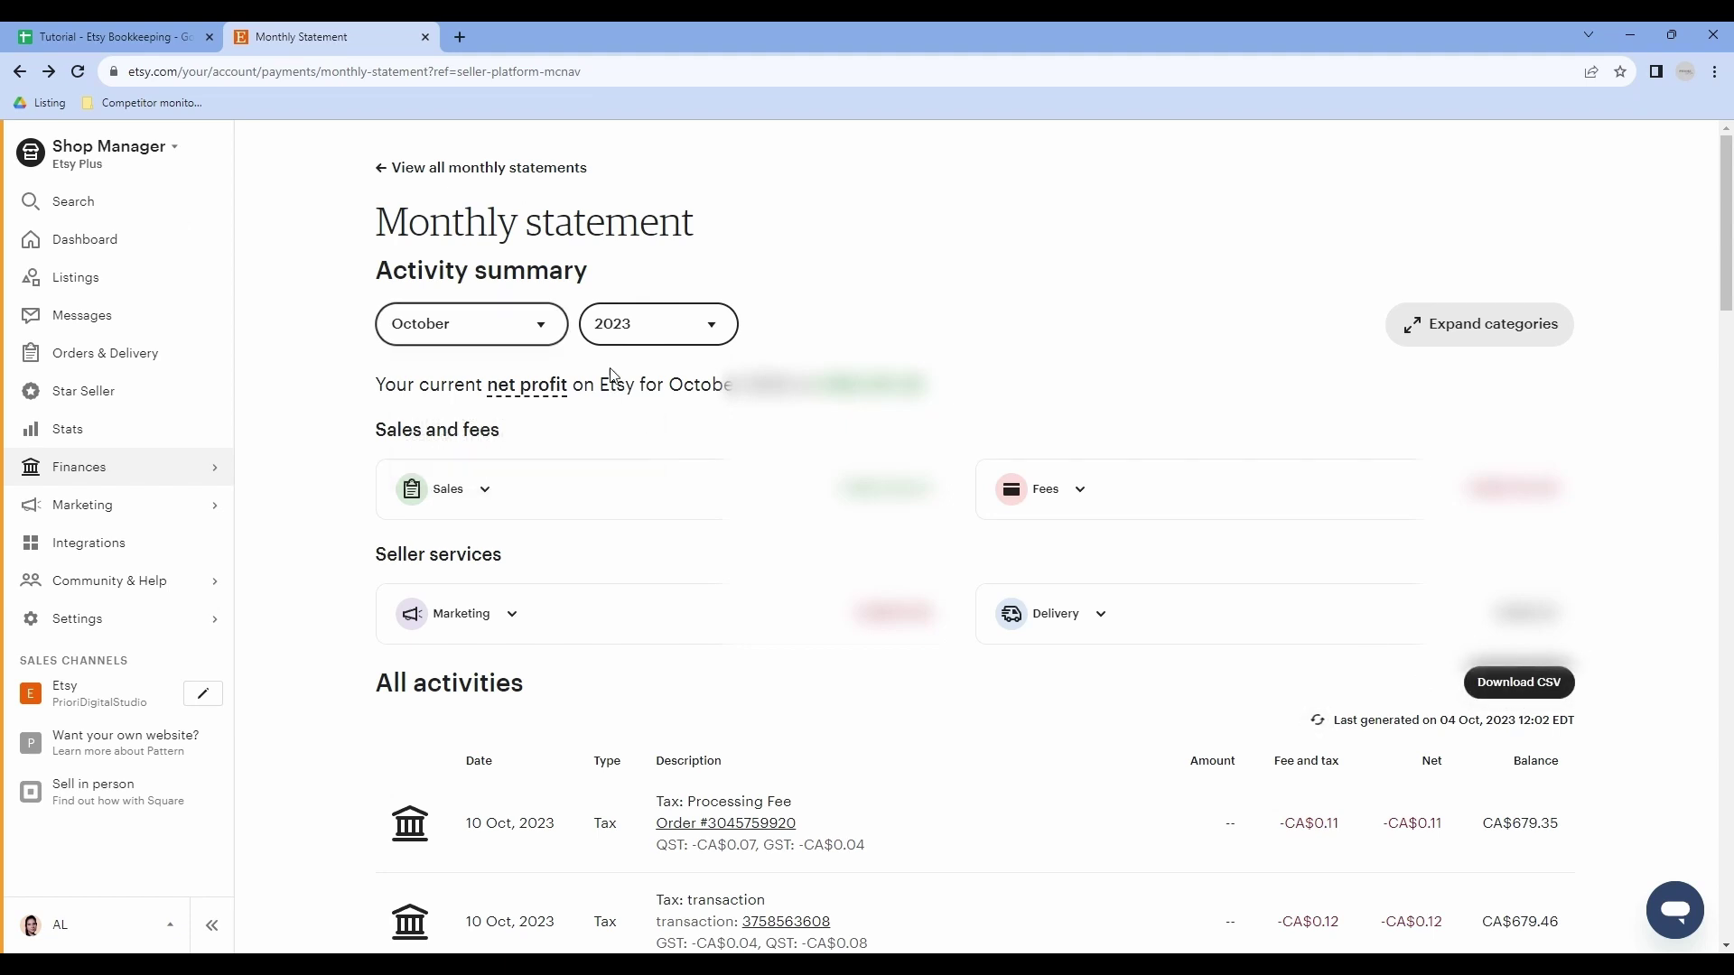
click(1320, 718)
Step: Return to the bookkeeping spreadsheet and create a new blank spreadsheet from it
key(ctrl+shift+Tab)
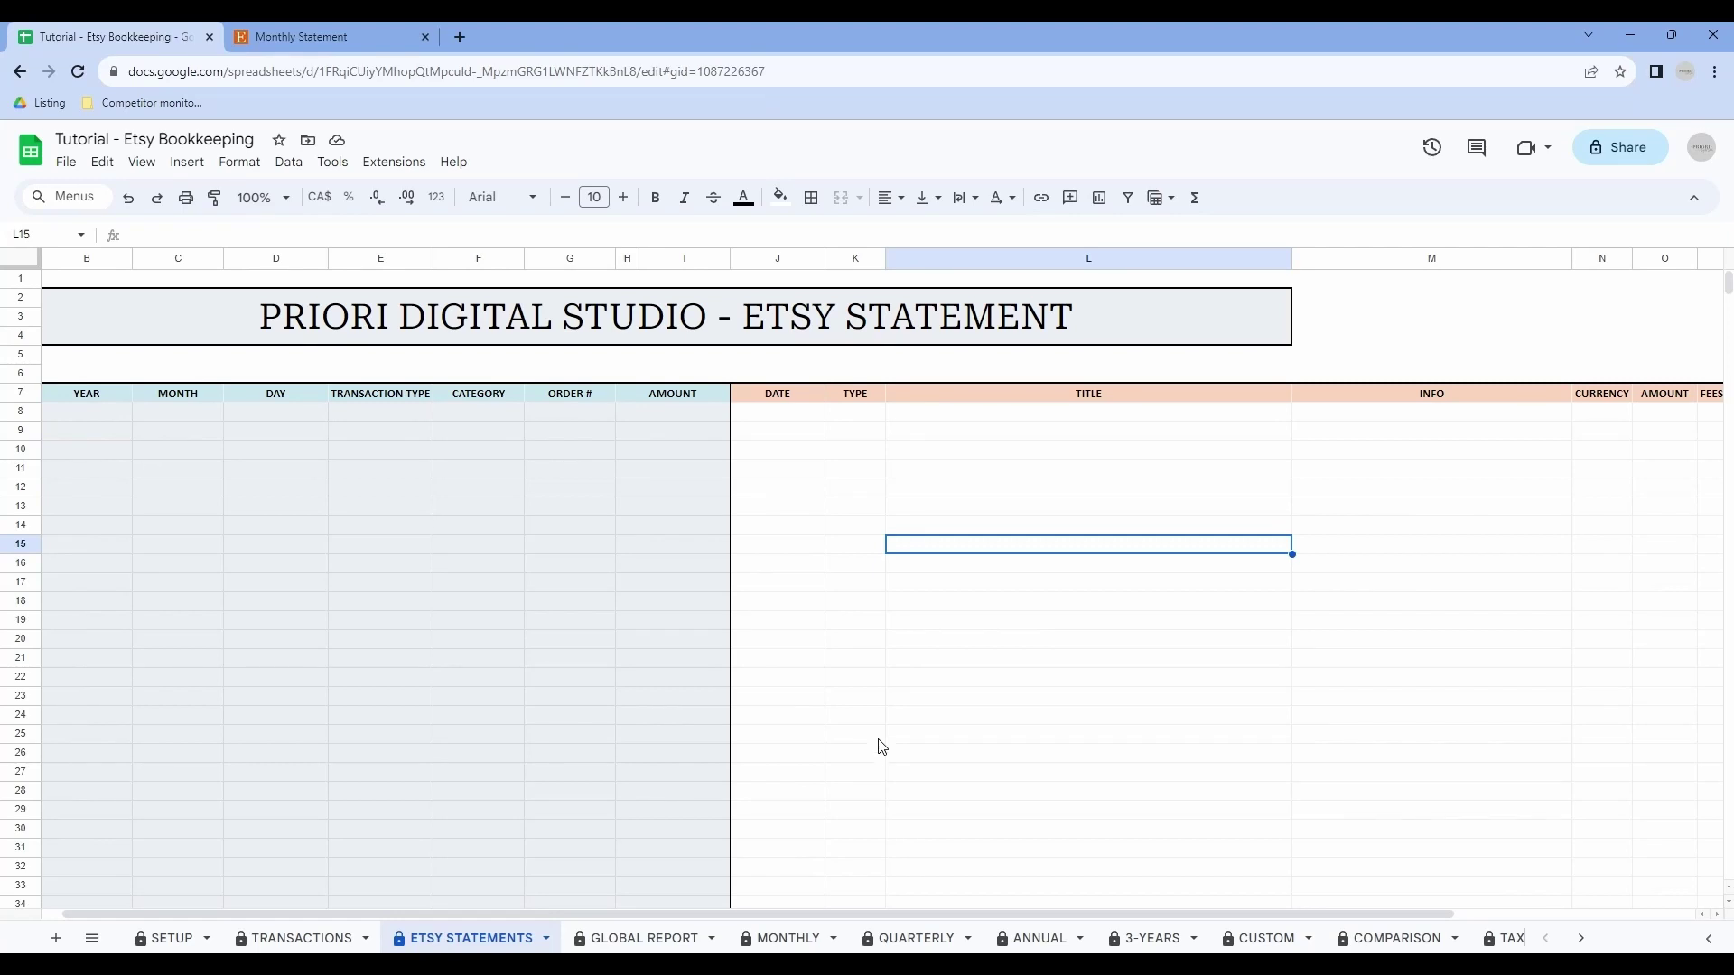
click(66, 162)
mouse_move(127, 209)
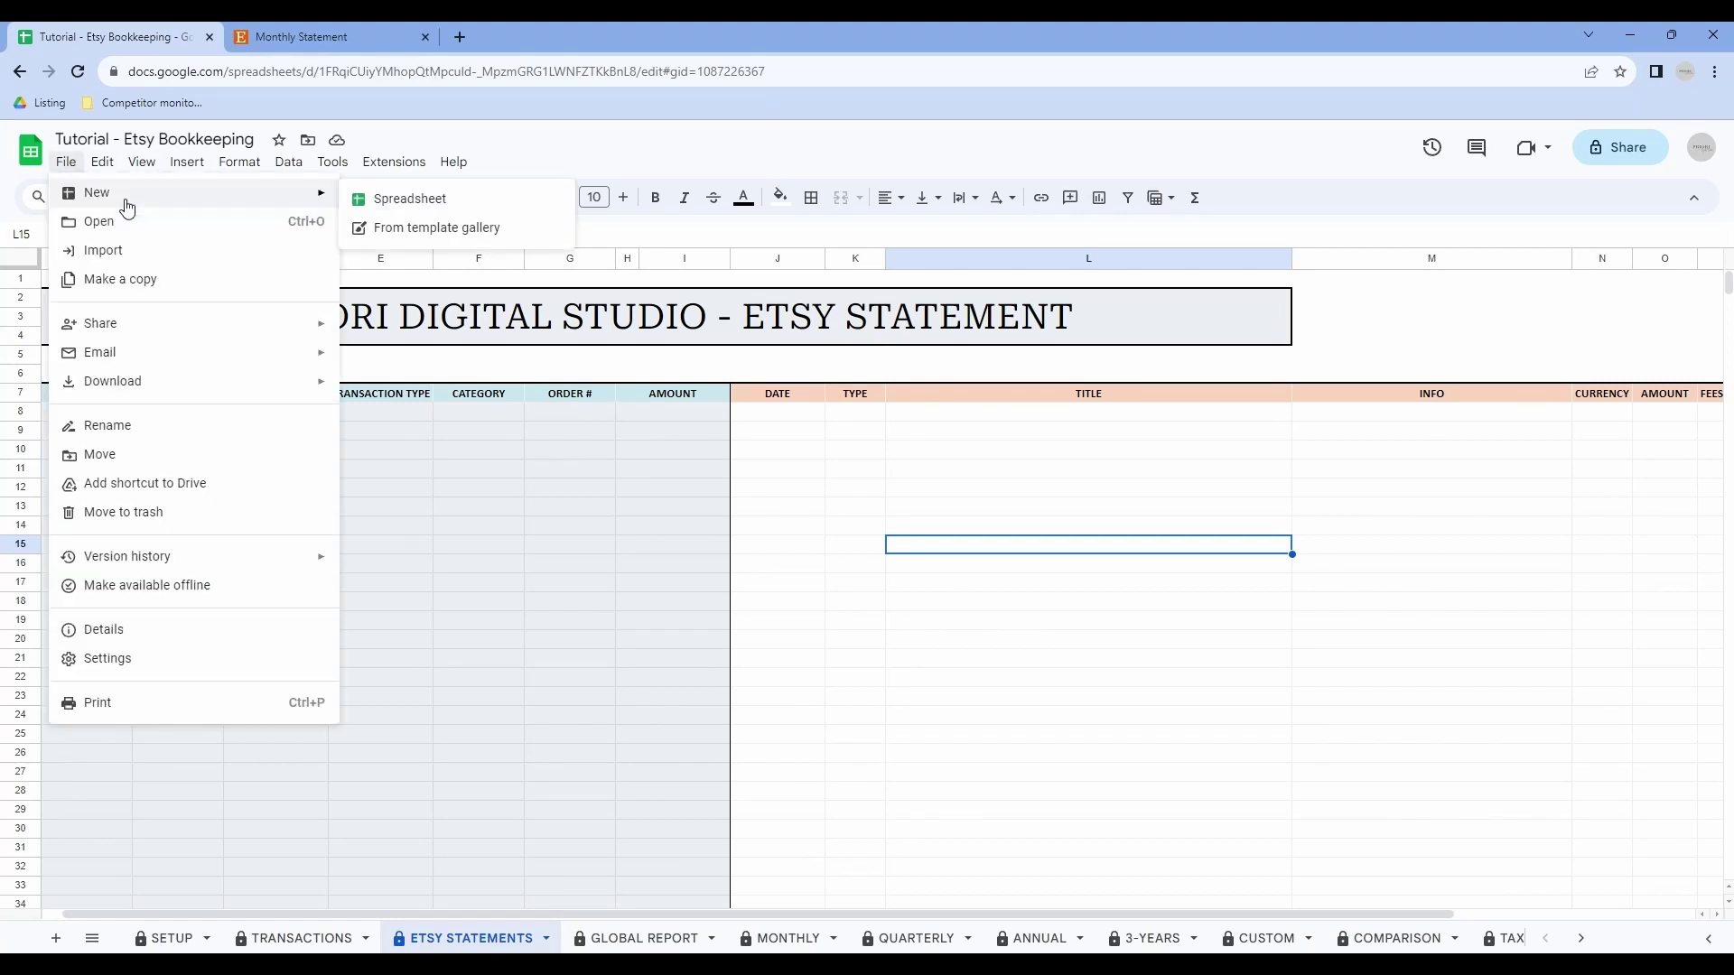
click(421, 201)
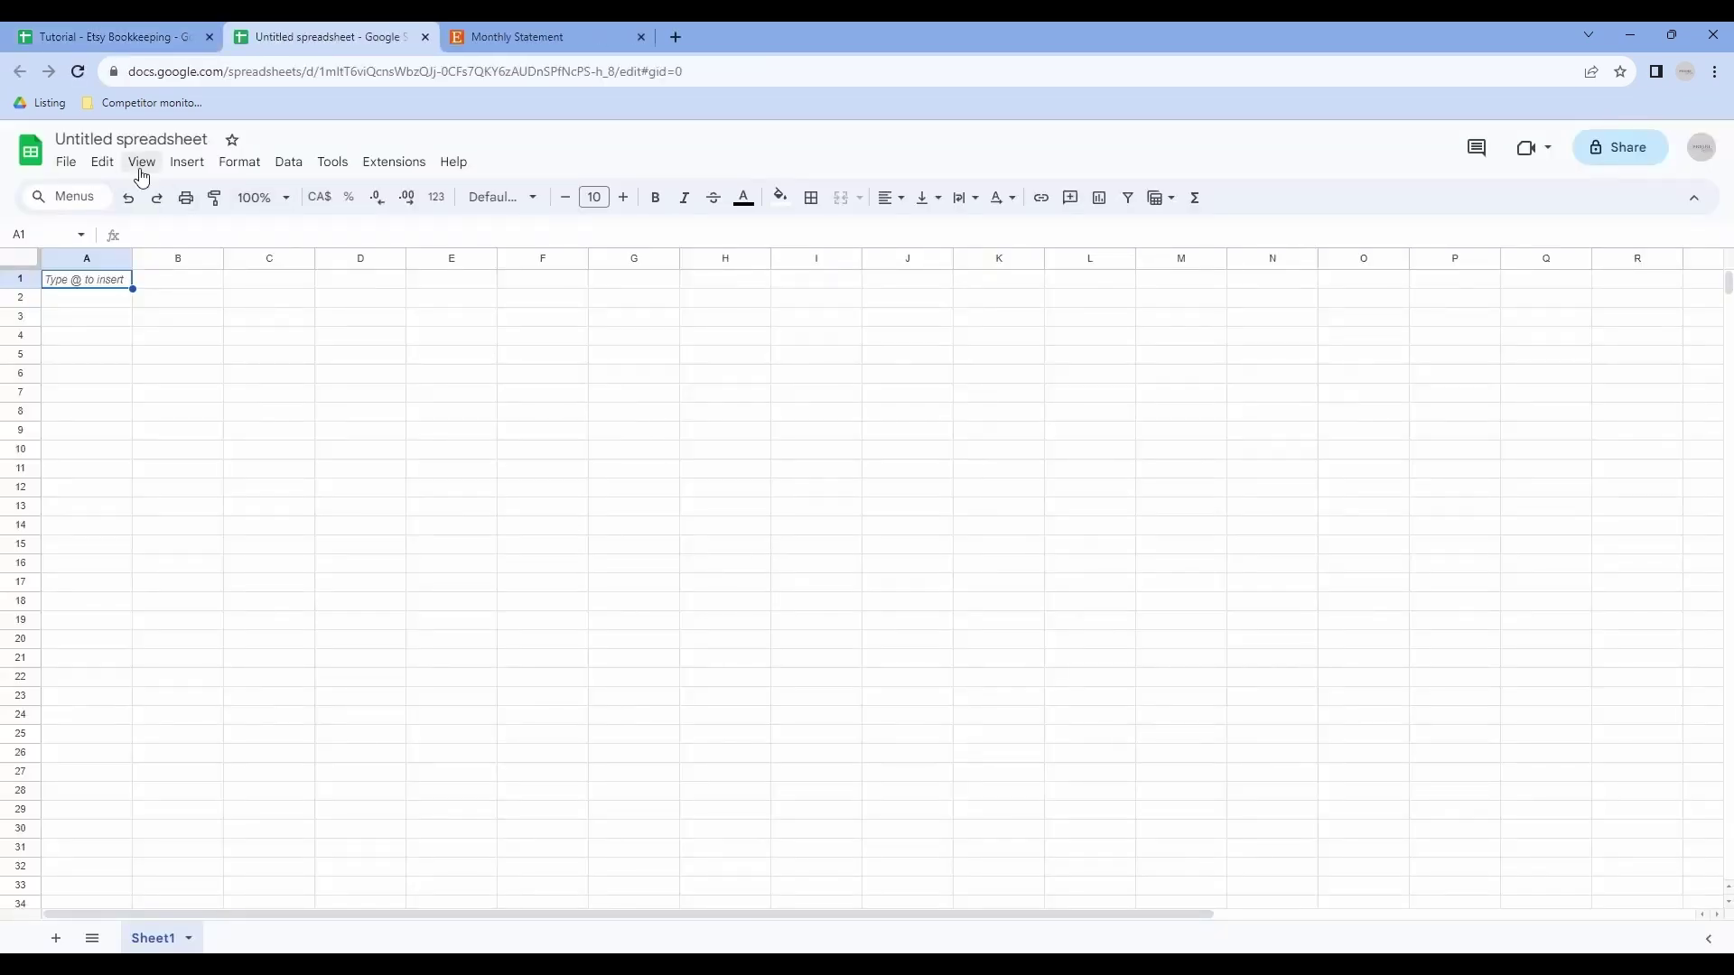
Step: Import etsy_statement_2023_10.csv, replacing the blank spreadsheet, with automatic separator detection and text converted to numbers, dates and formulas
click(70, 168)
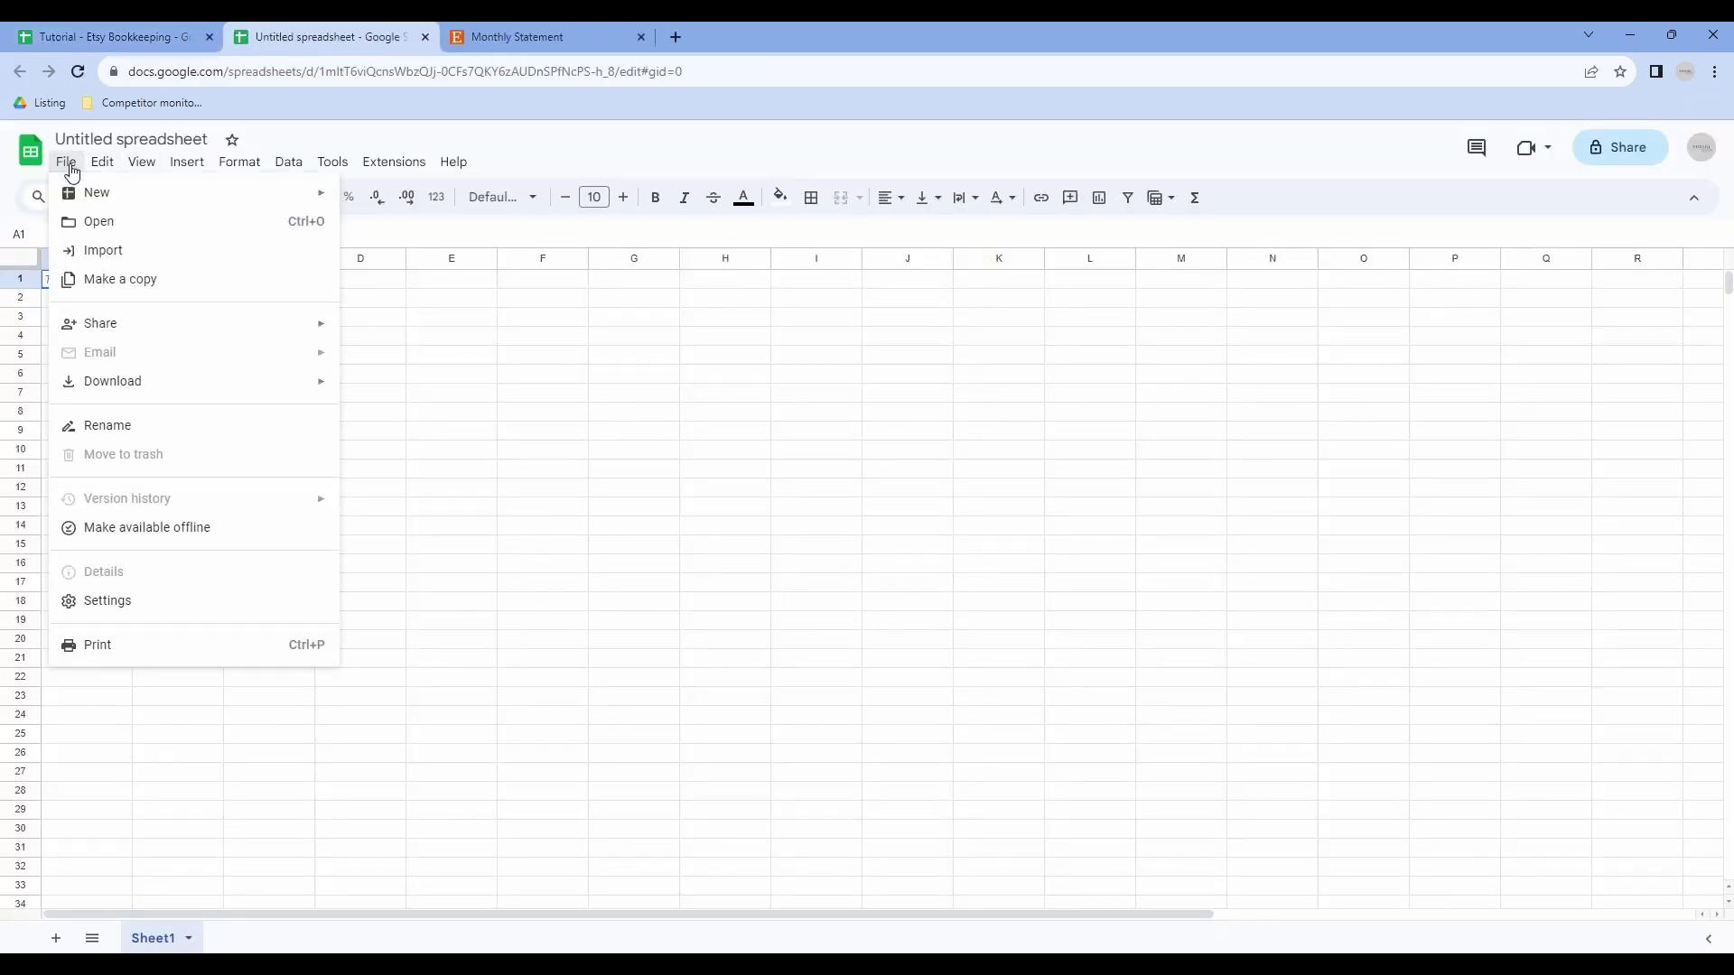
click(137, 250)
click(742, 338)
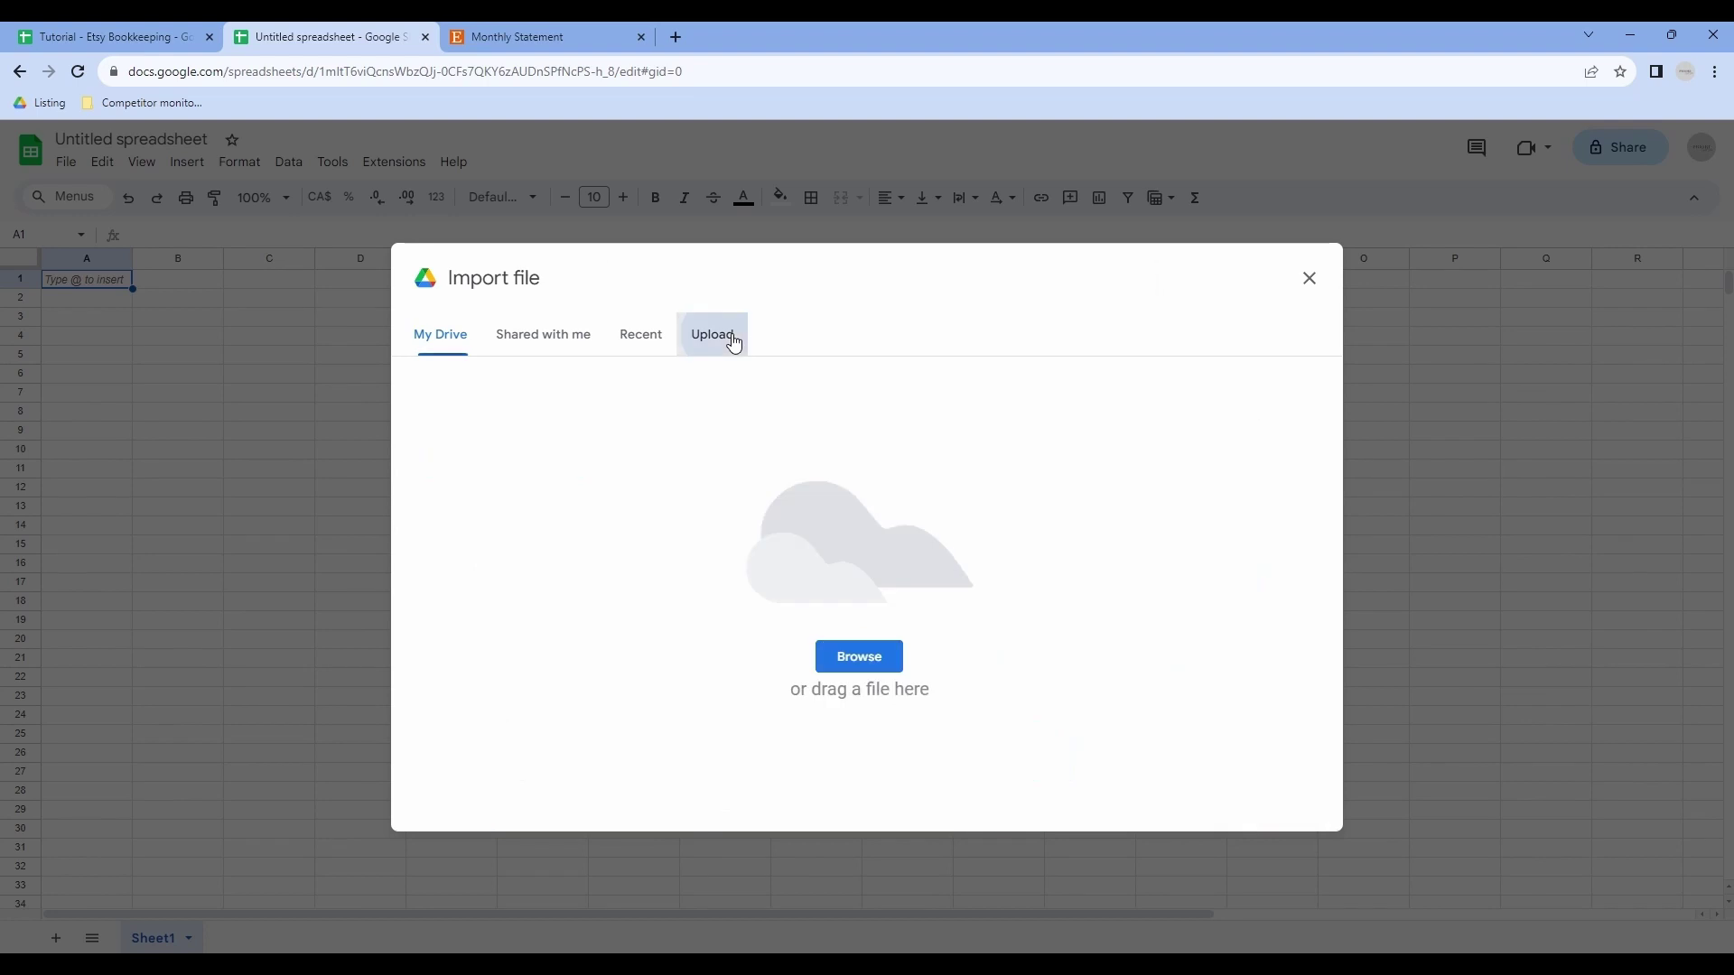
click(849, 666)
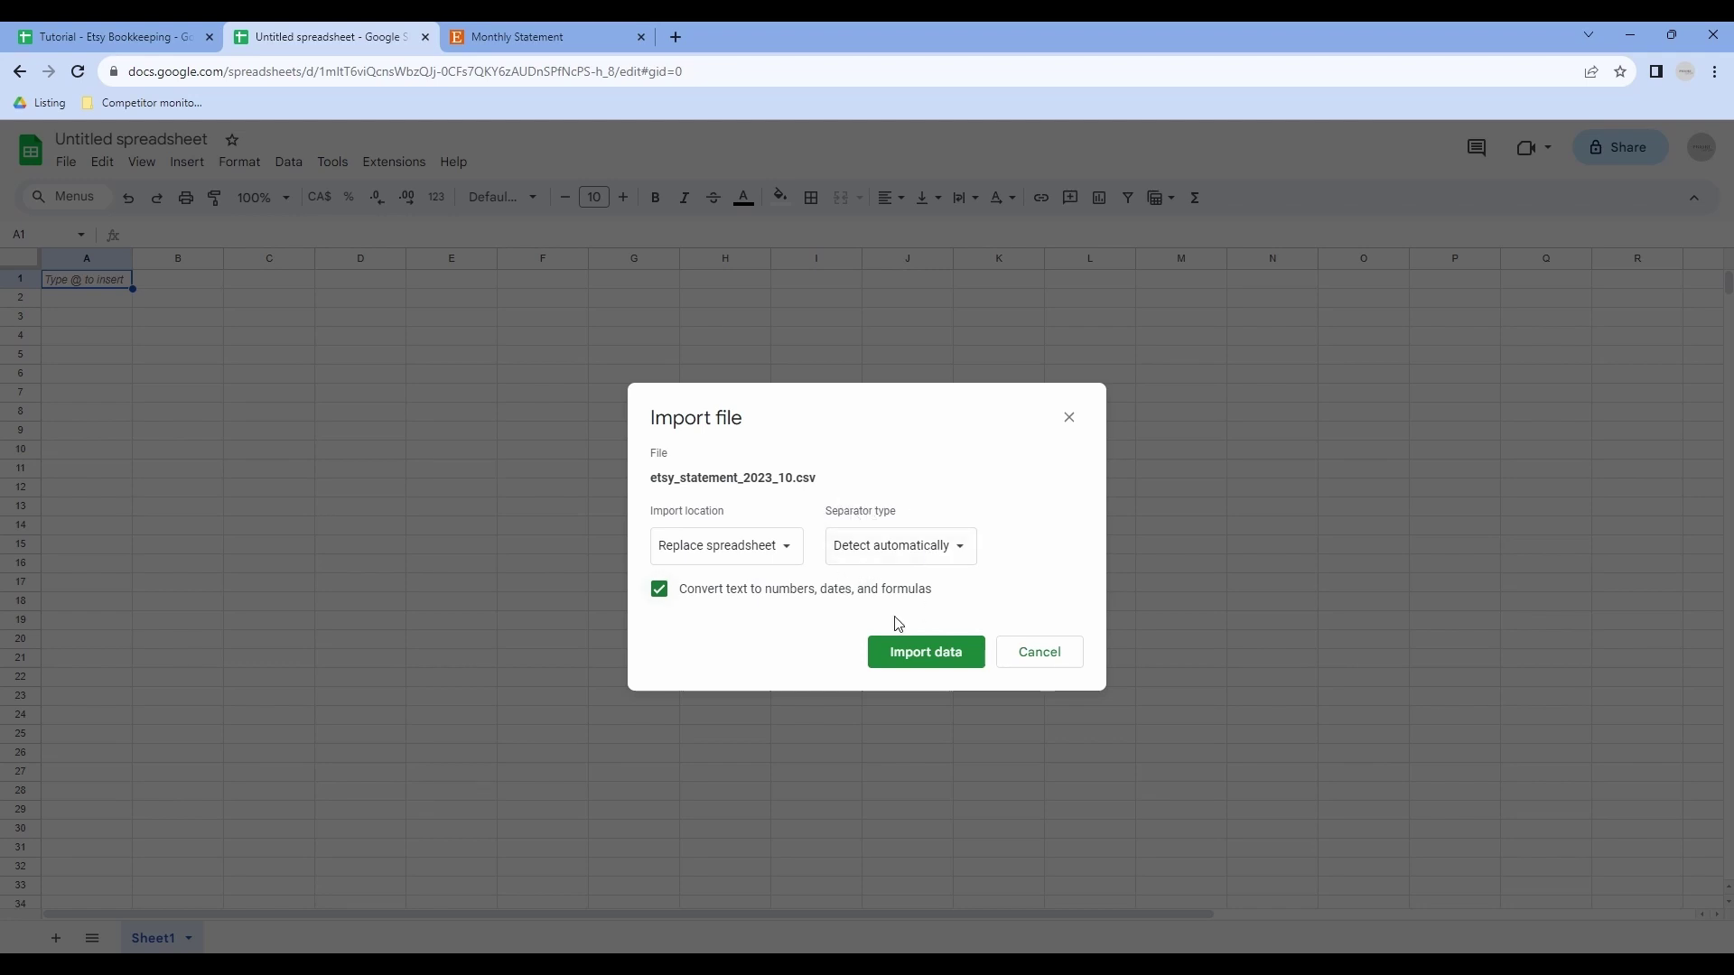
click(660, 590)
click(668, 595)
click(948, 663)
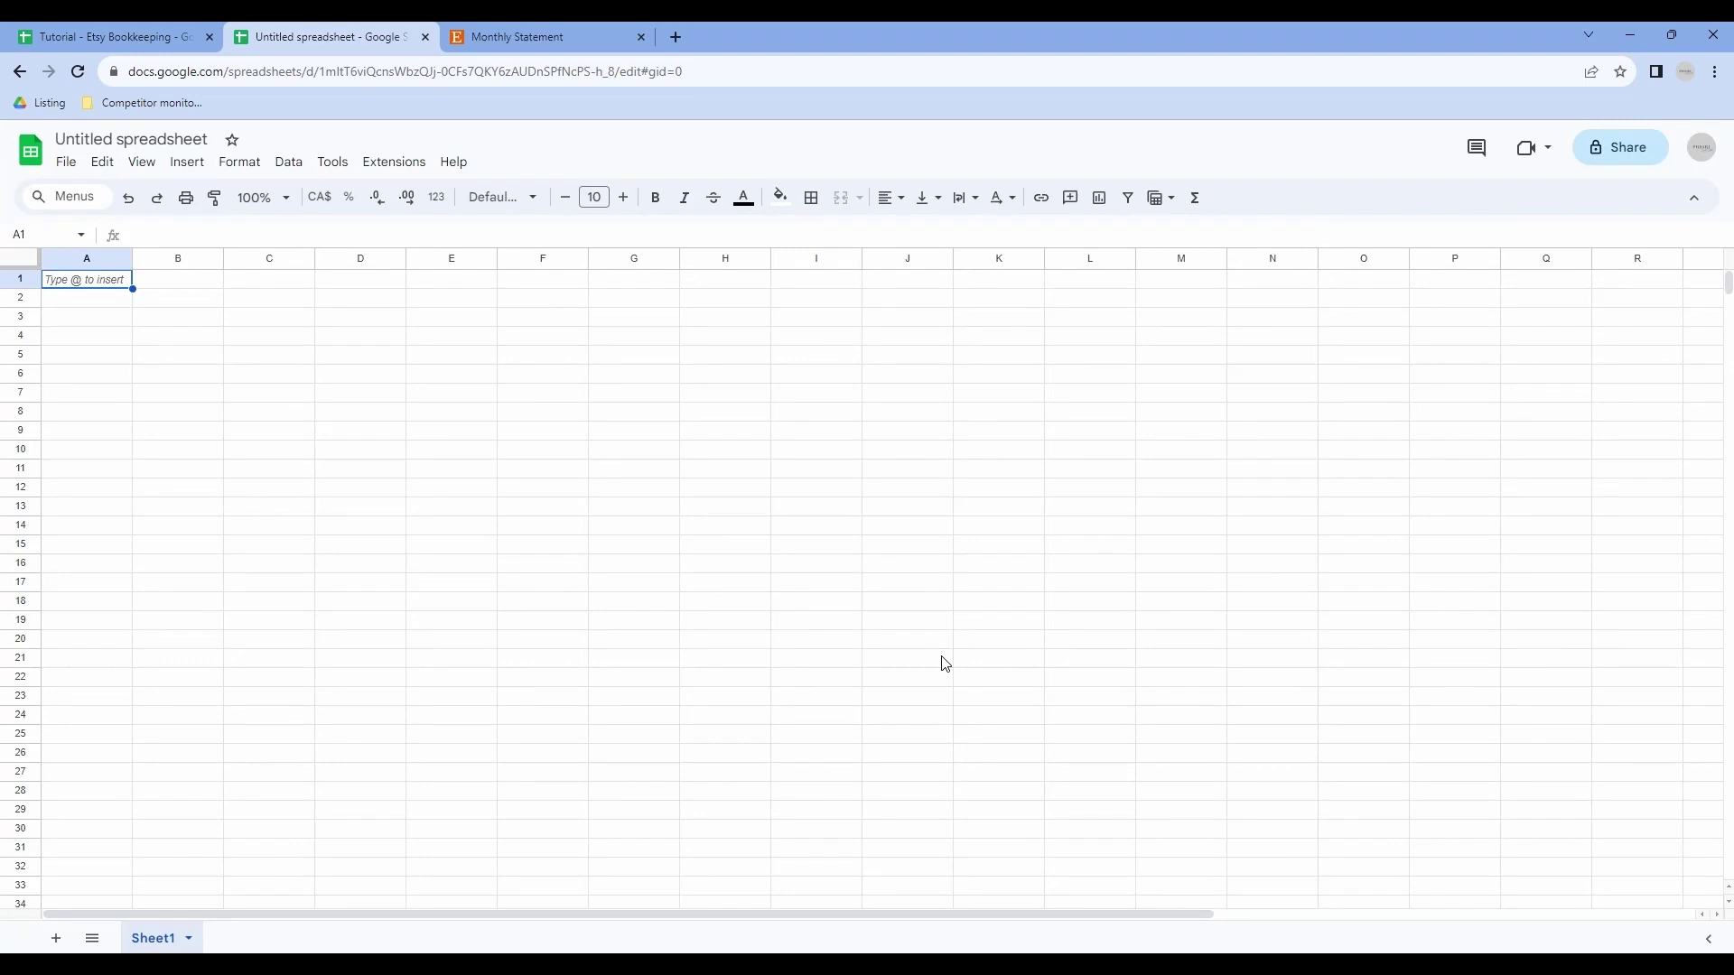
Step: Copy all imported statement data from A2 through I601, leaving out the header row
click(79, 304)
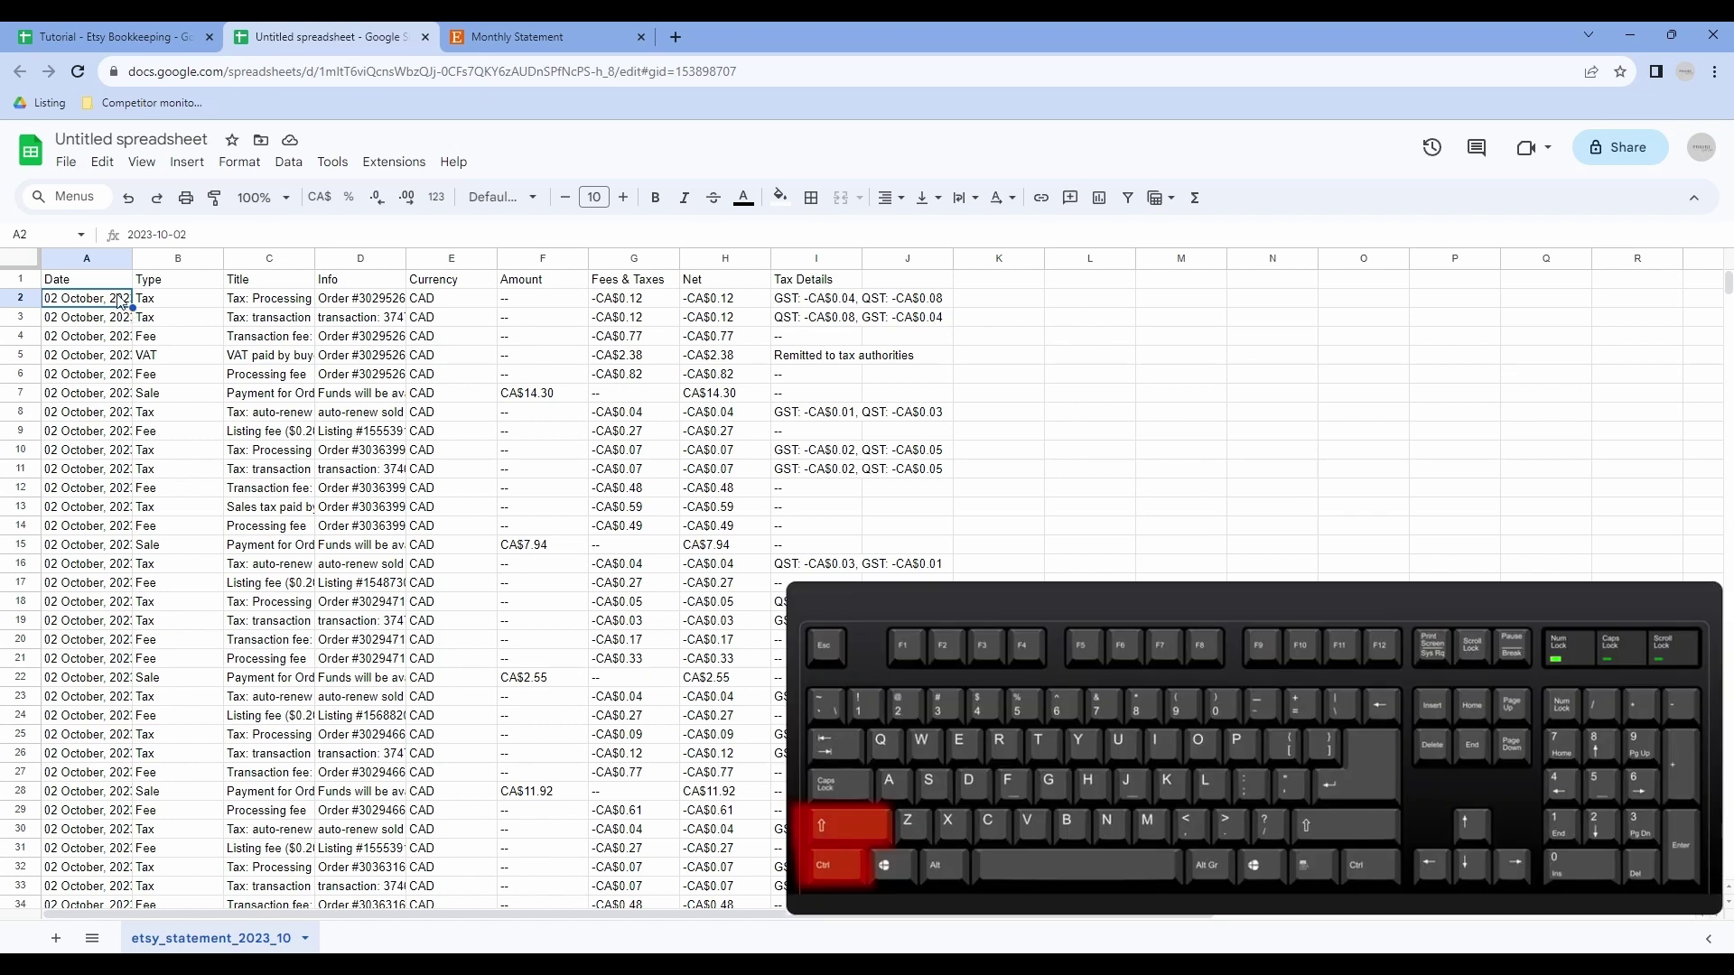
key(ctrl+shift+Right)
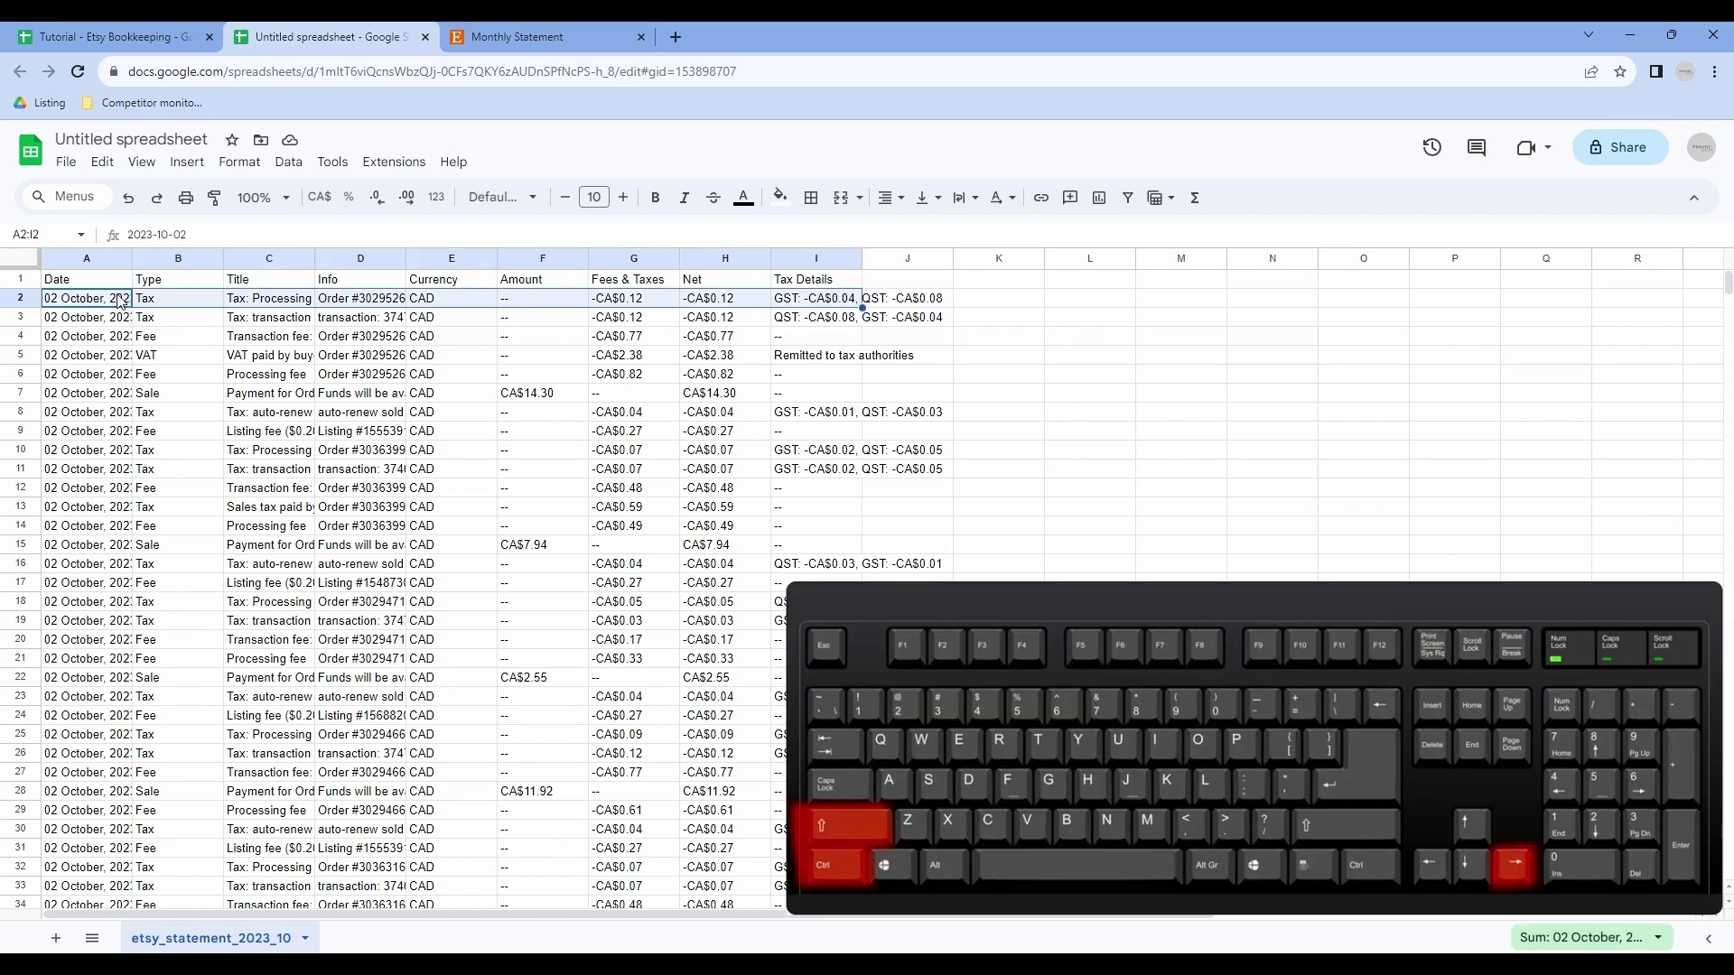
key(ctrl+shift+Down)
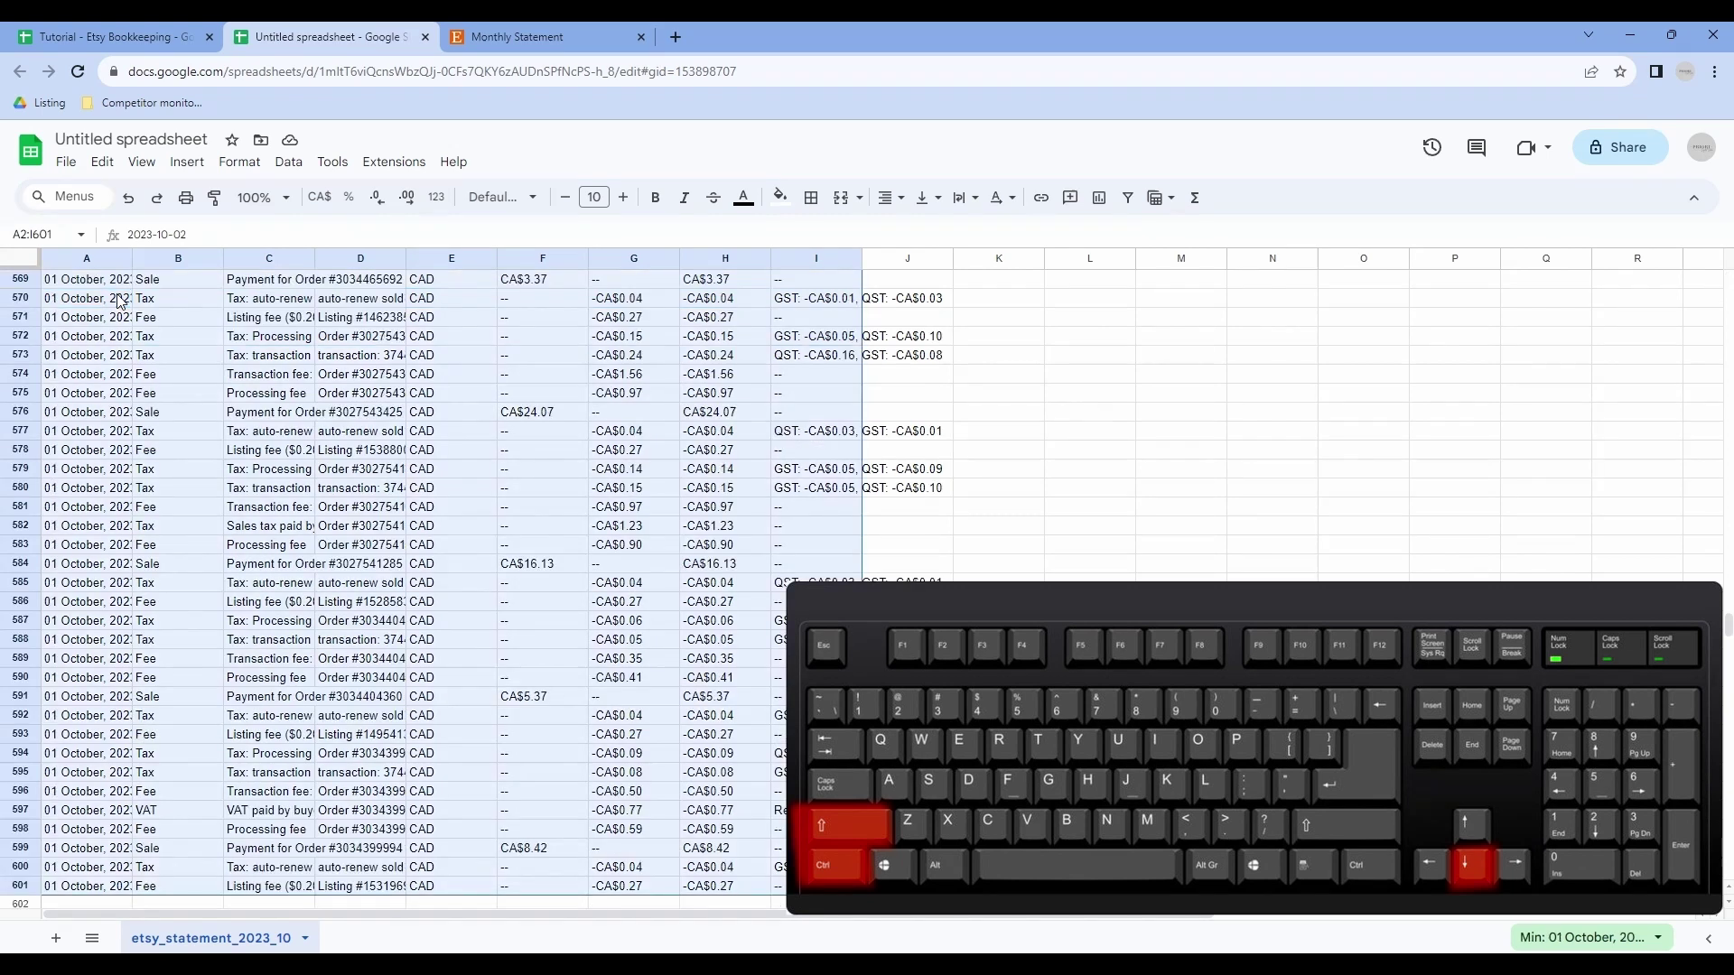
key(ctrl+c)
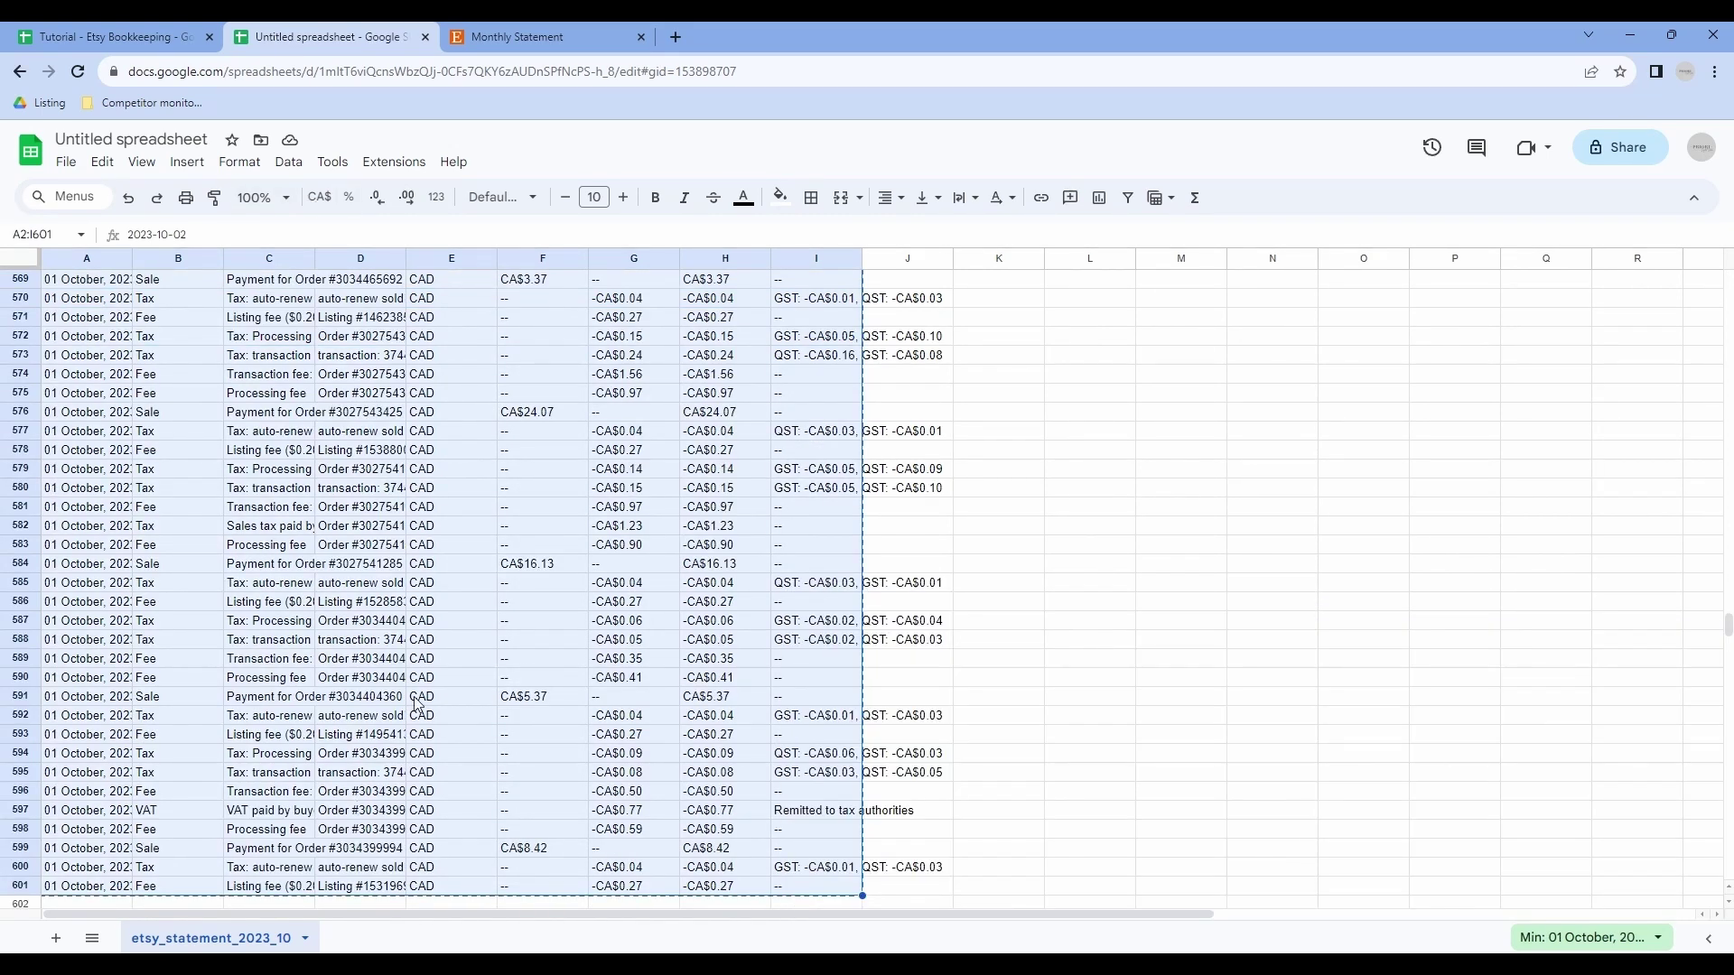
key(ctrl+c)
Step: Paste the copied statement rows as values only into the ETSY STATEMENTS sheet of the bookkeeping spreadsheet, starting at J8 under DATE
click(110, 41)
click(772, 413)
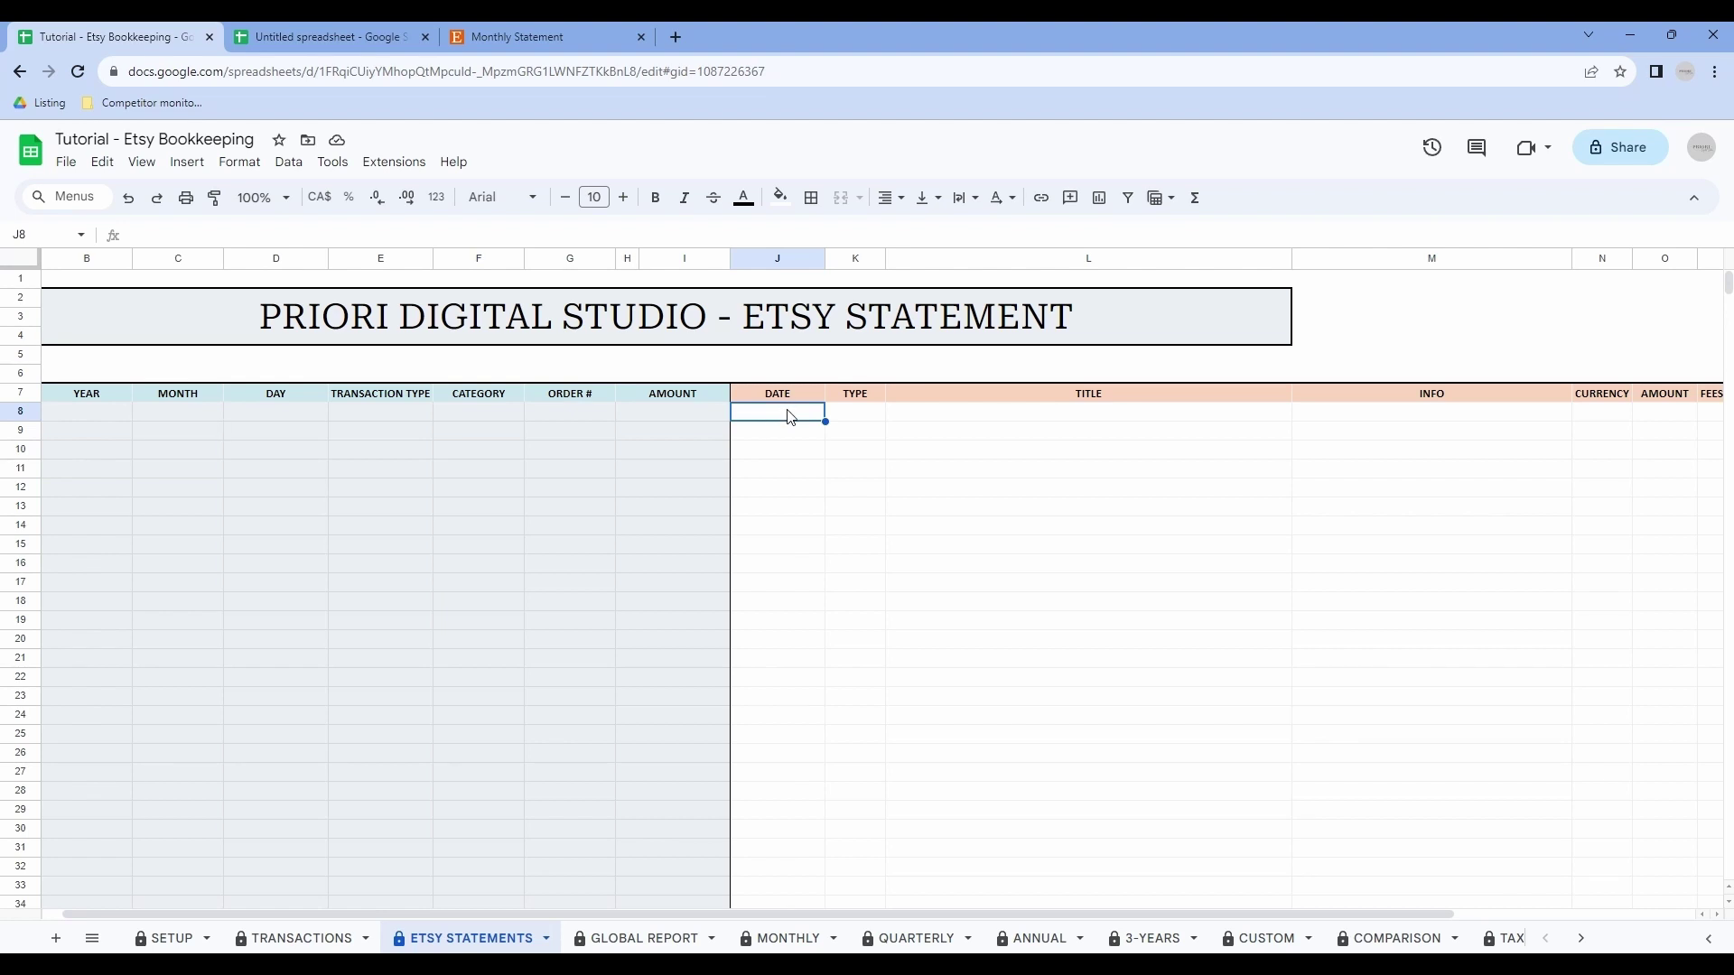
key(ctrl+shift+v)
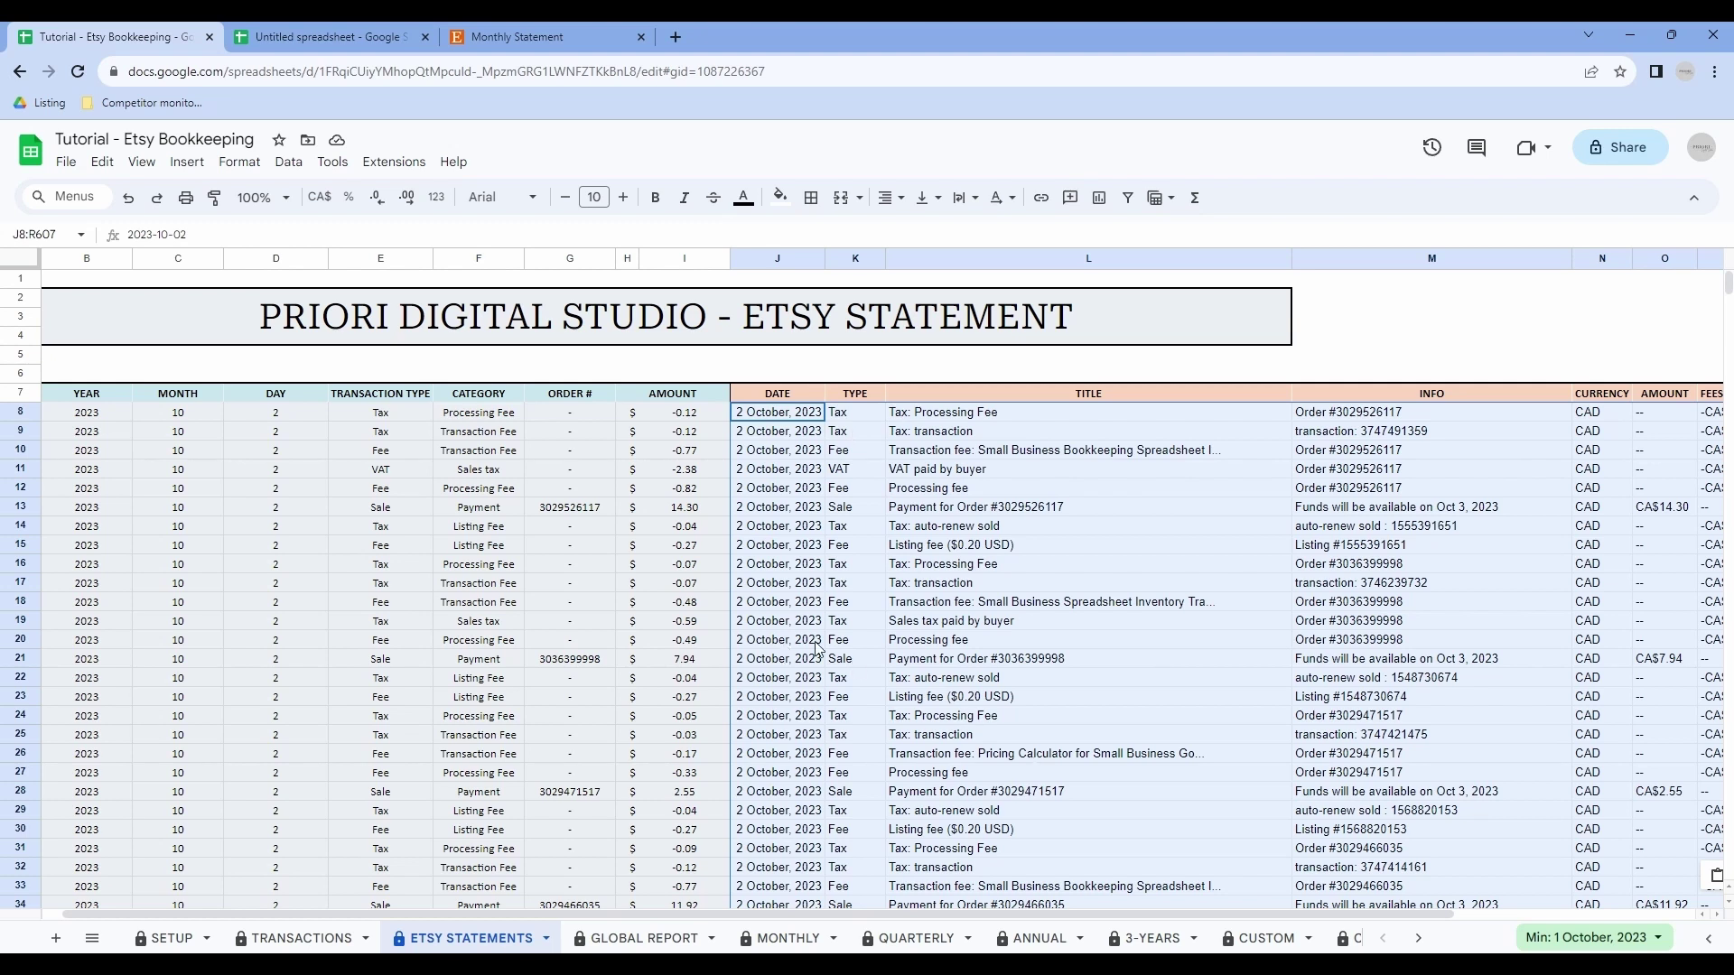
Step: Examine the year, month, day, transaction type, category, order number and amount columns filled in from the pasted Etsy statement
click(881, 546)
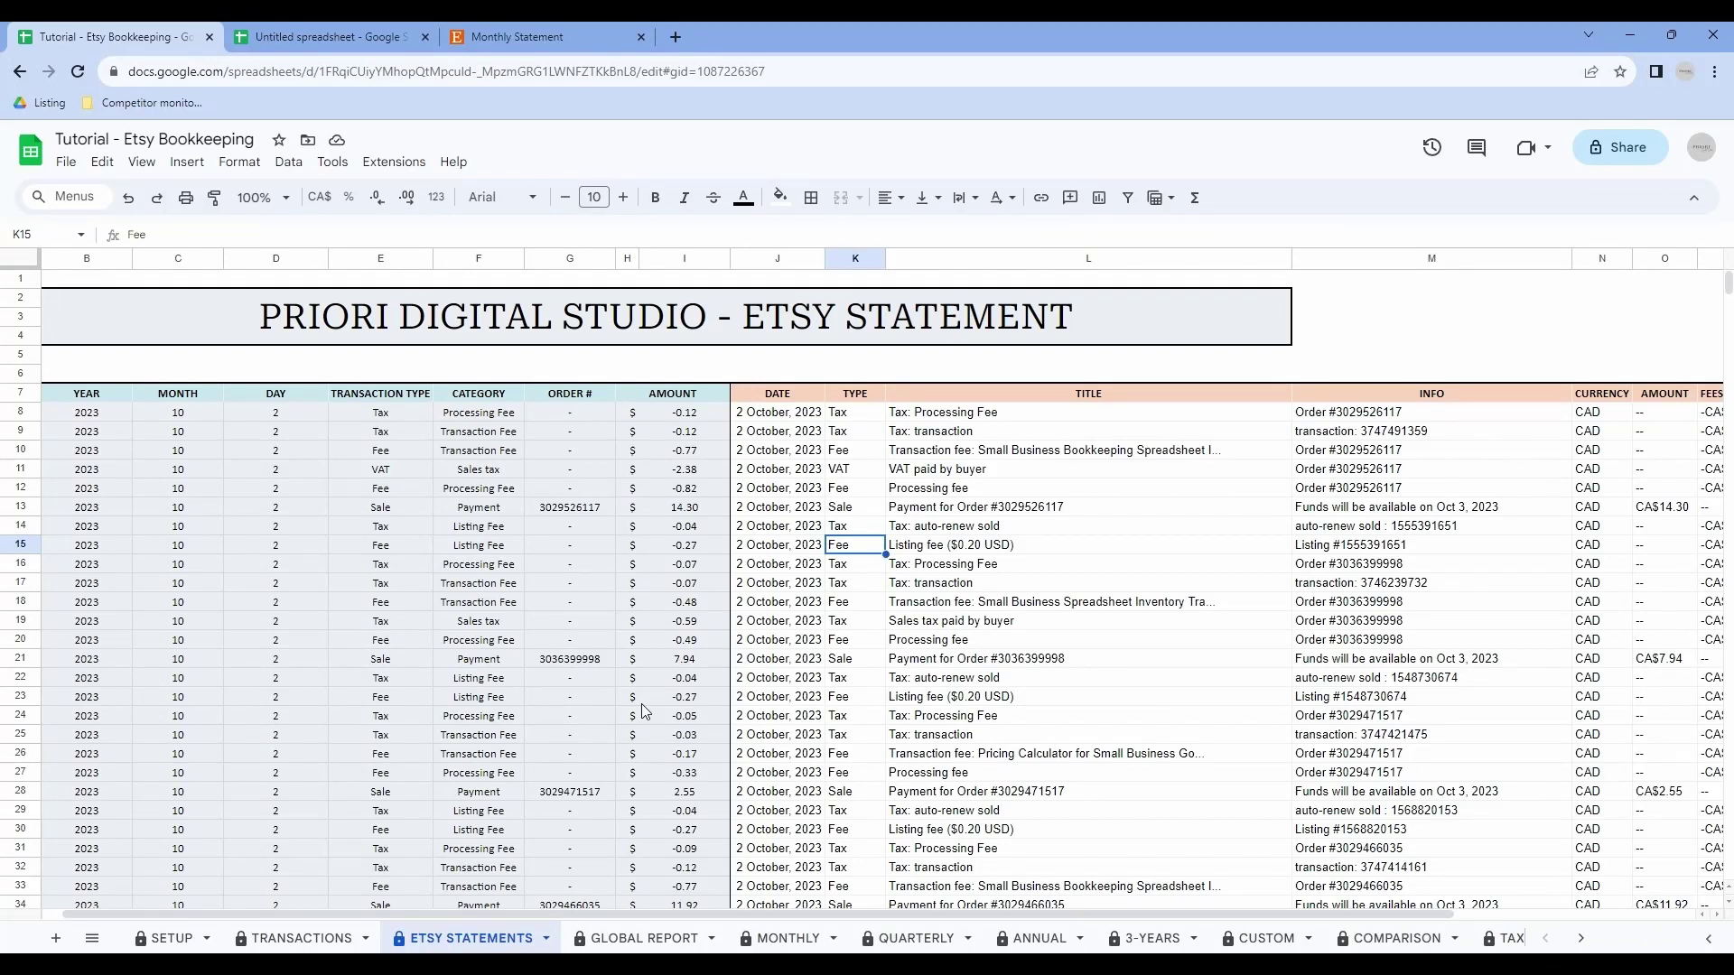
scroll(197, 501, down, 19)
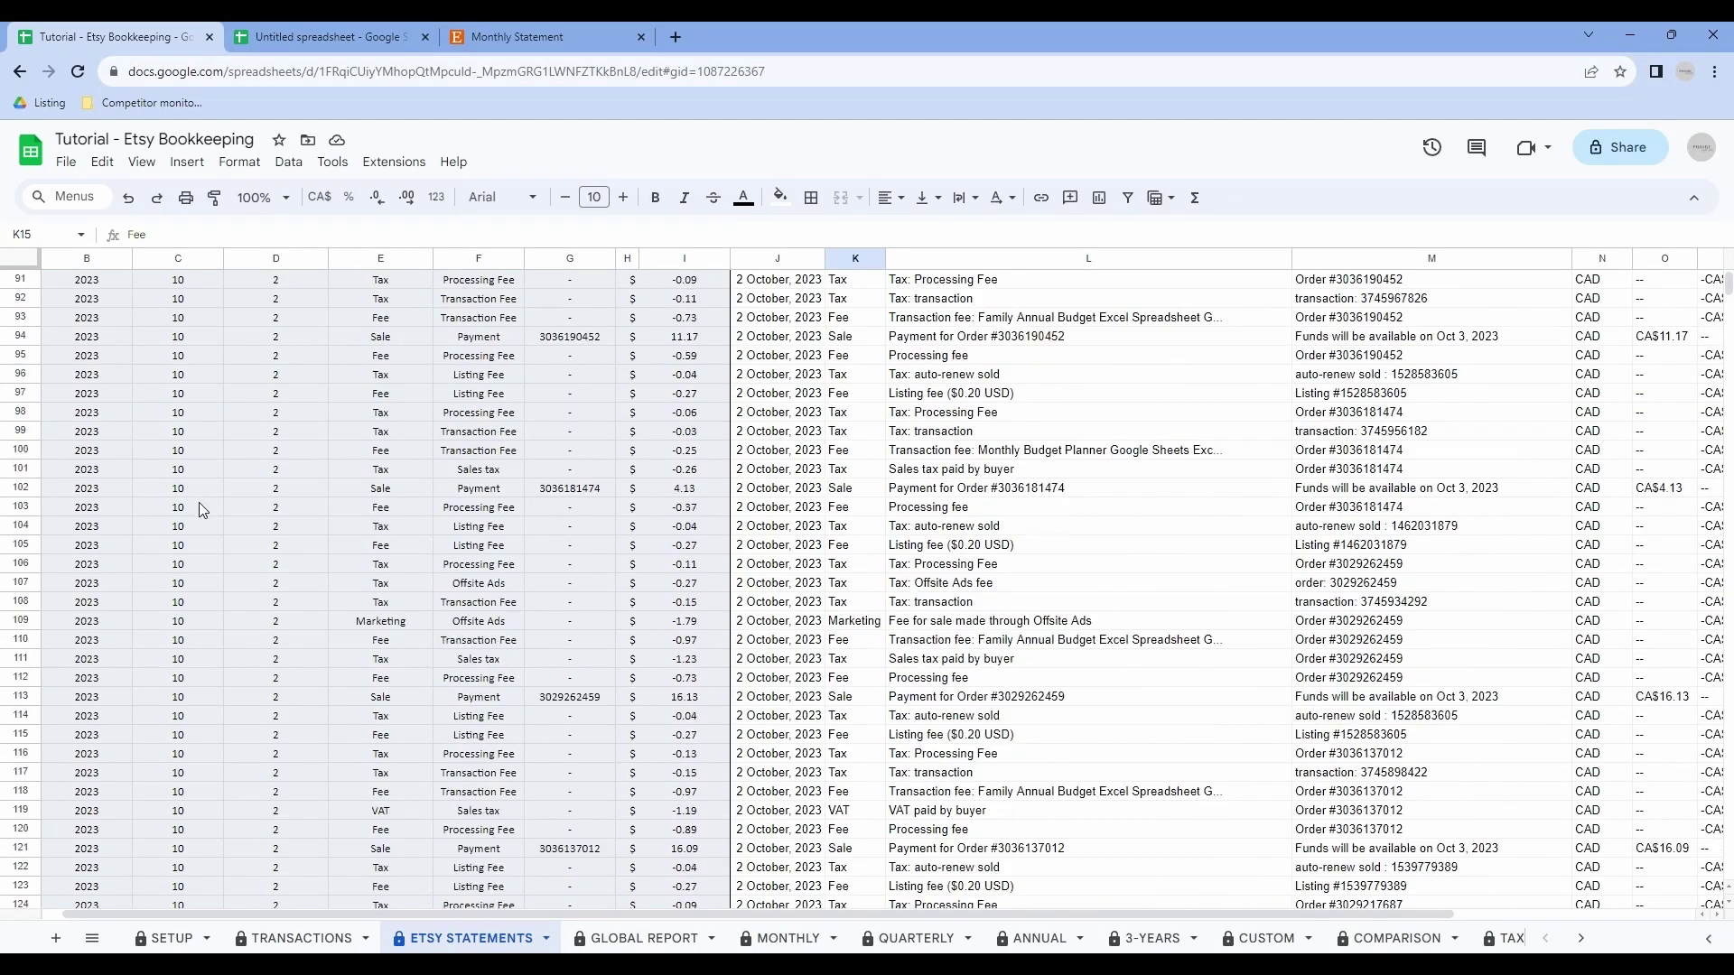
scroll(588, 505, down, 17)
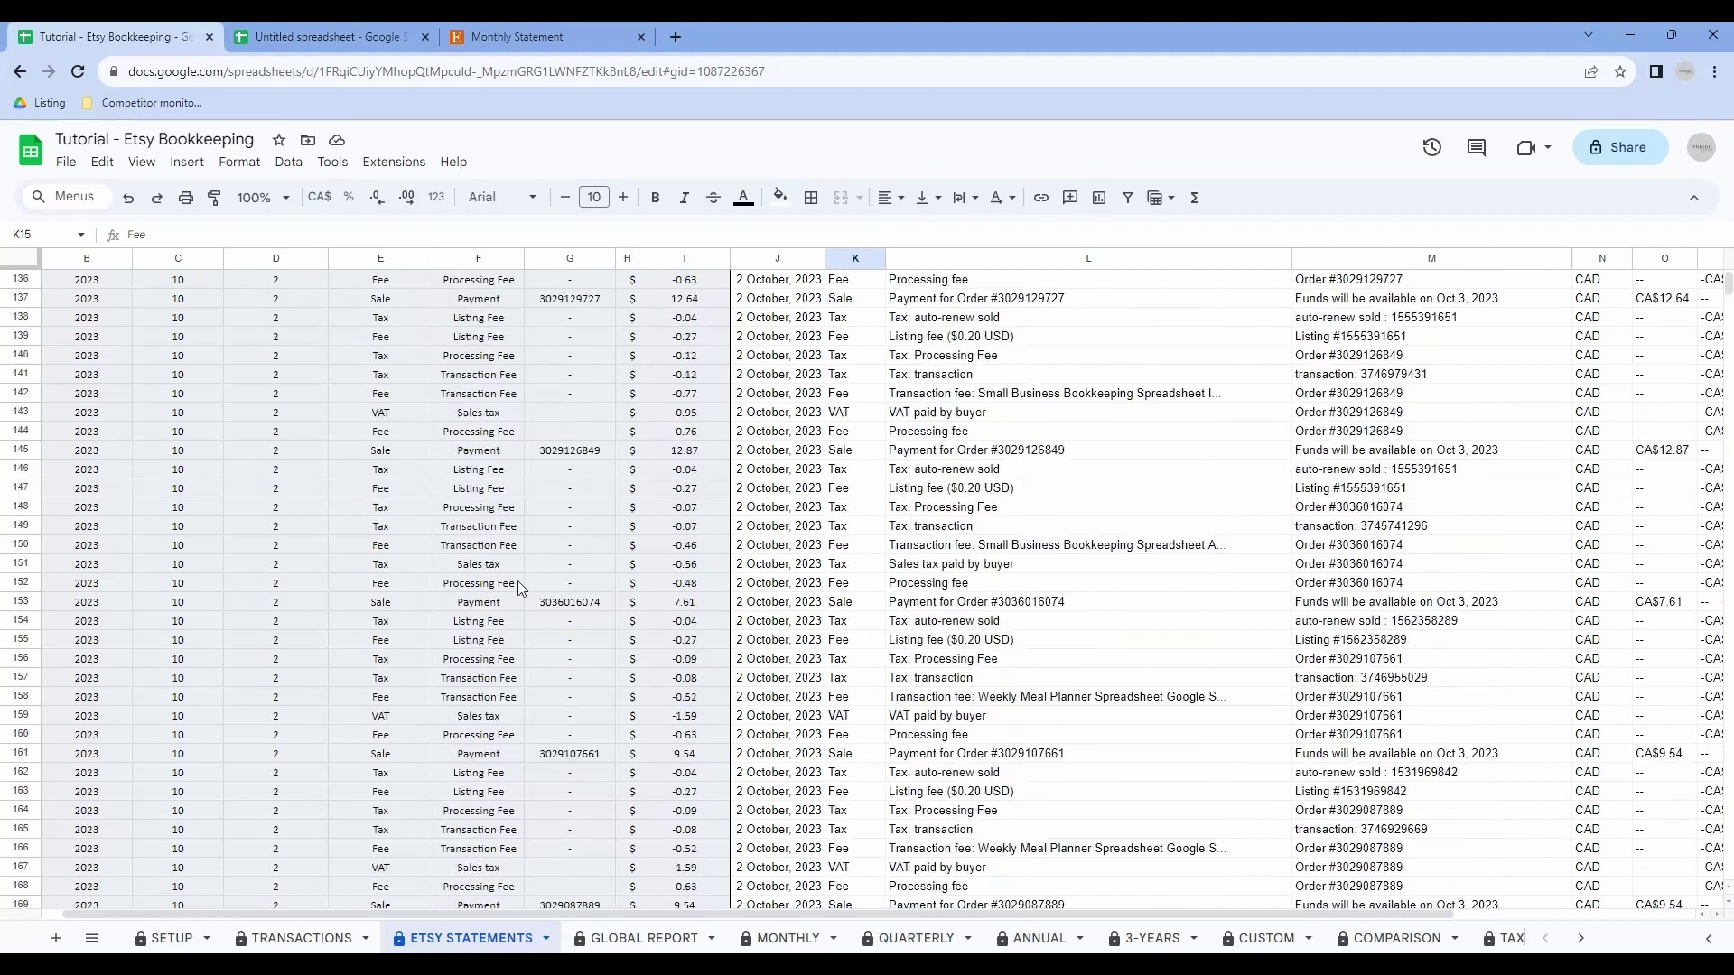
scroll(306, 510, down, 2)
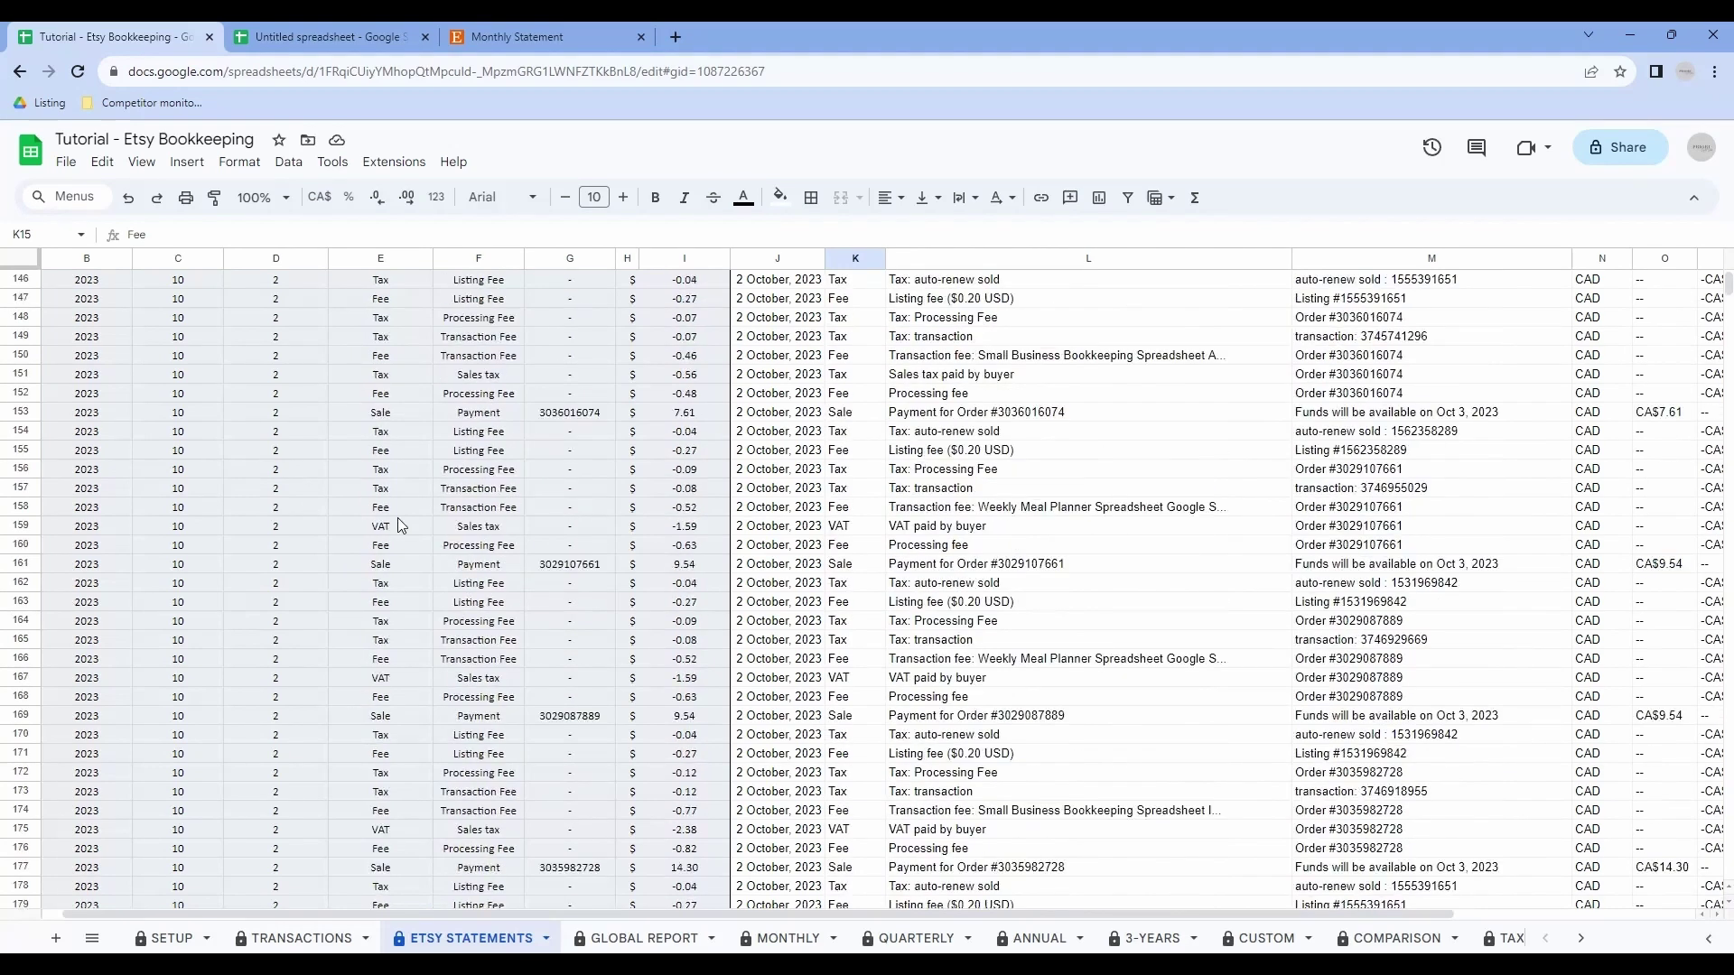
scroll(399, 507, down, 20)
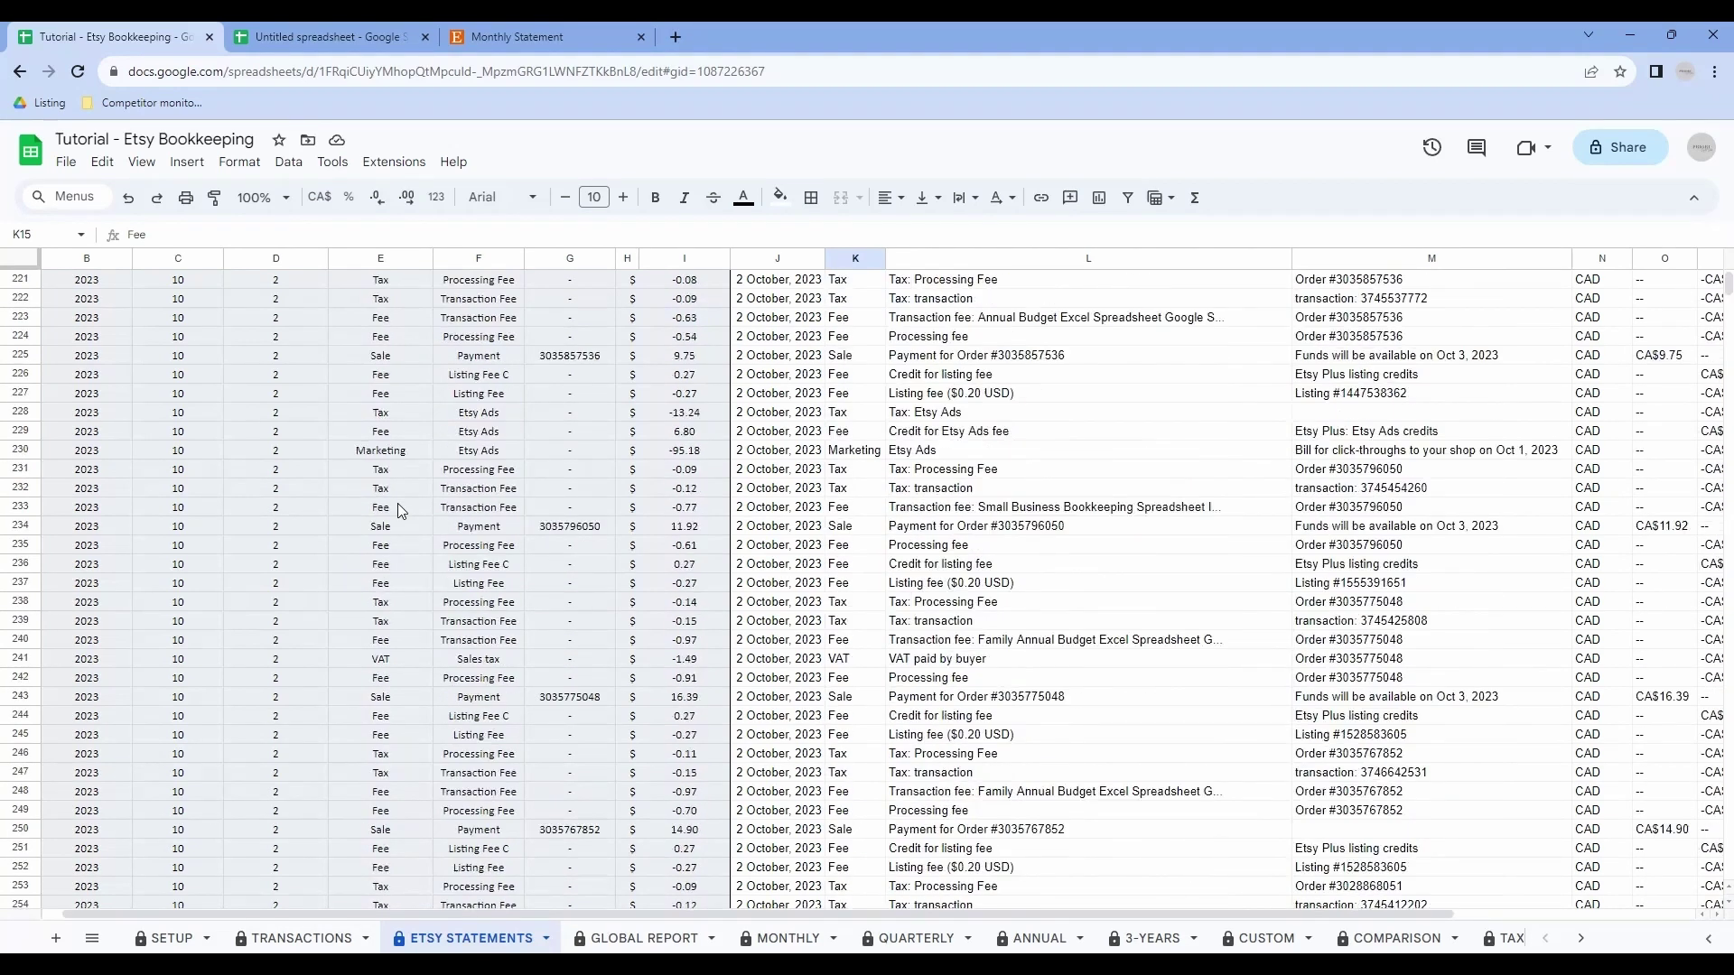
scroll(399, 508, down, 20)
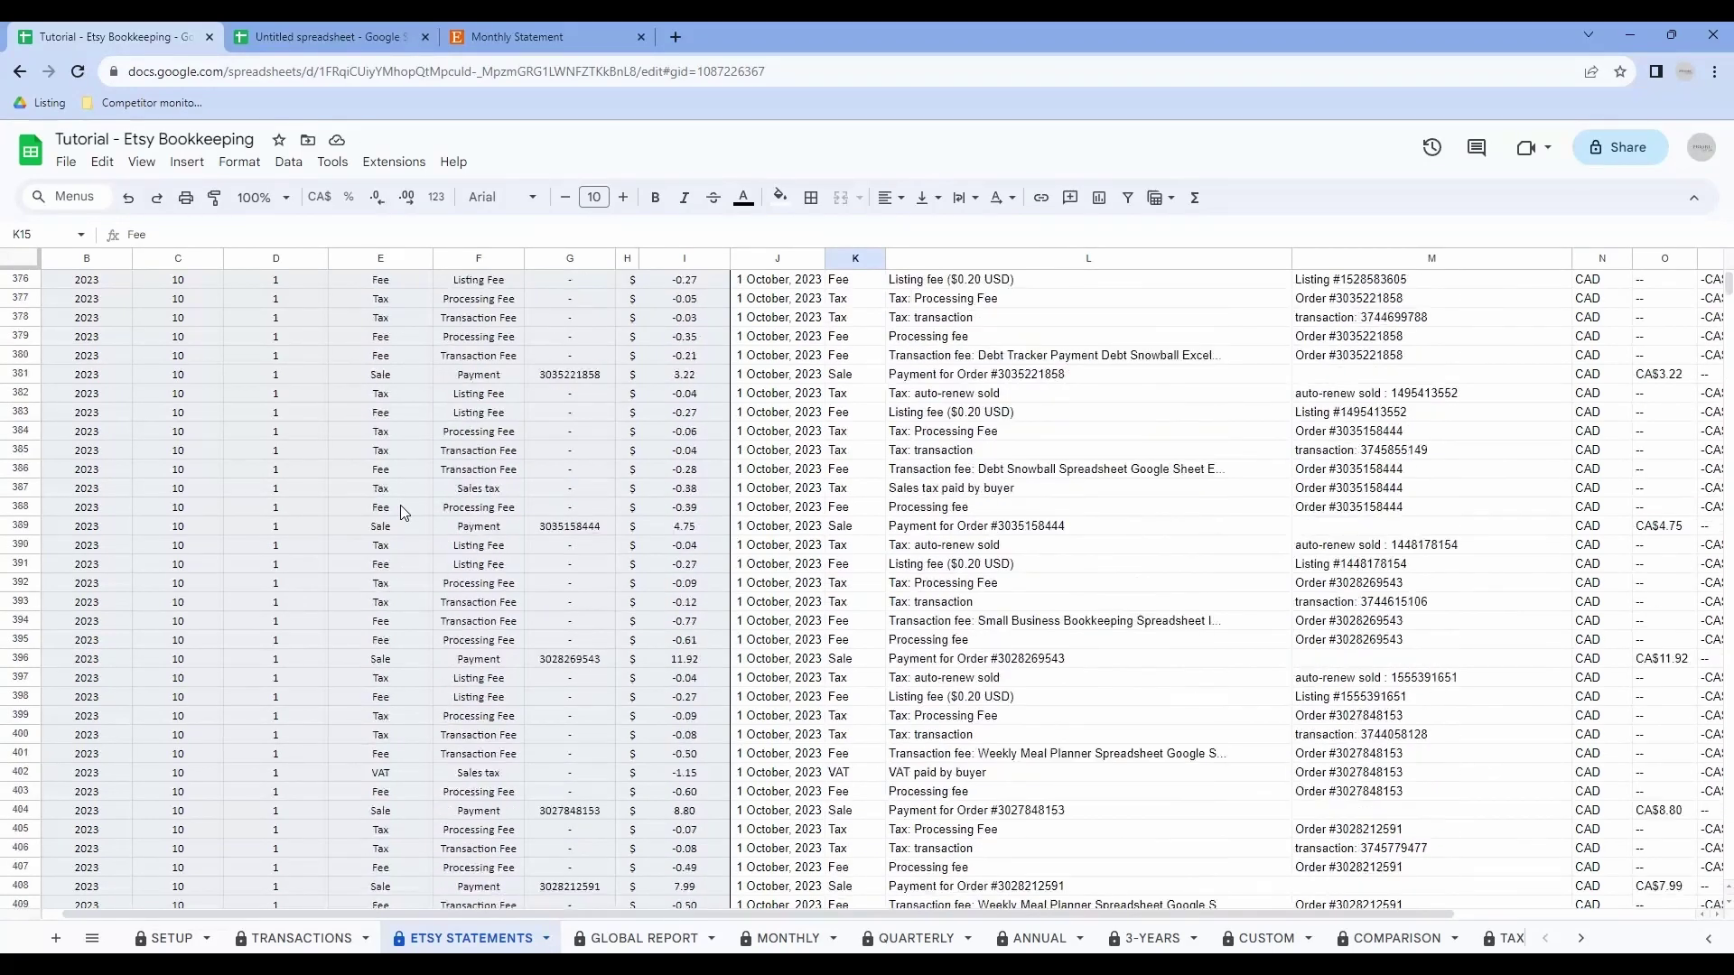
scroll(466, 583, down, 10)
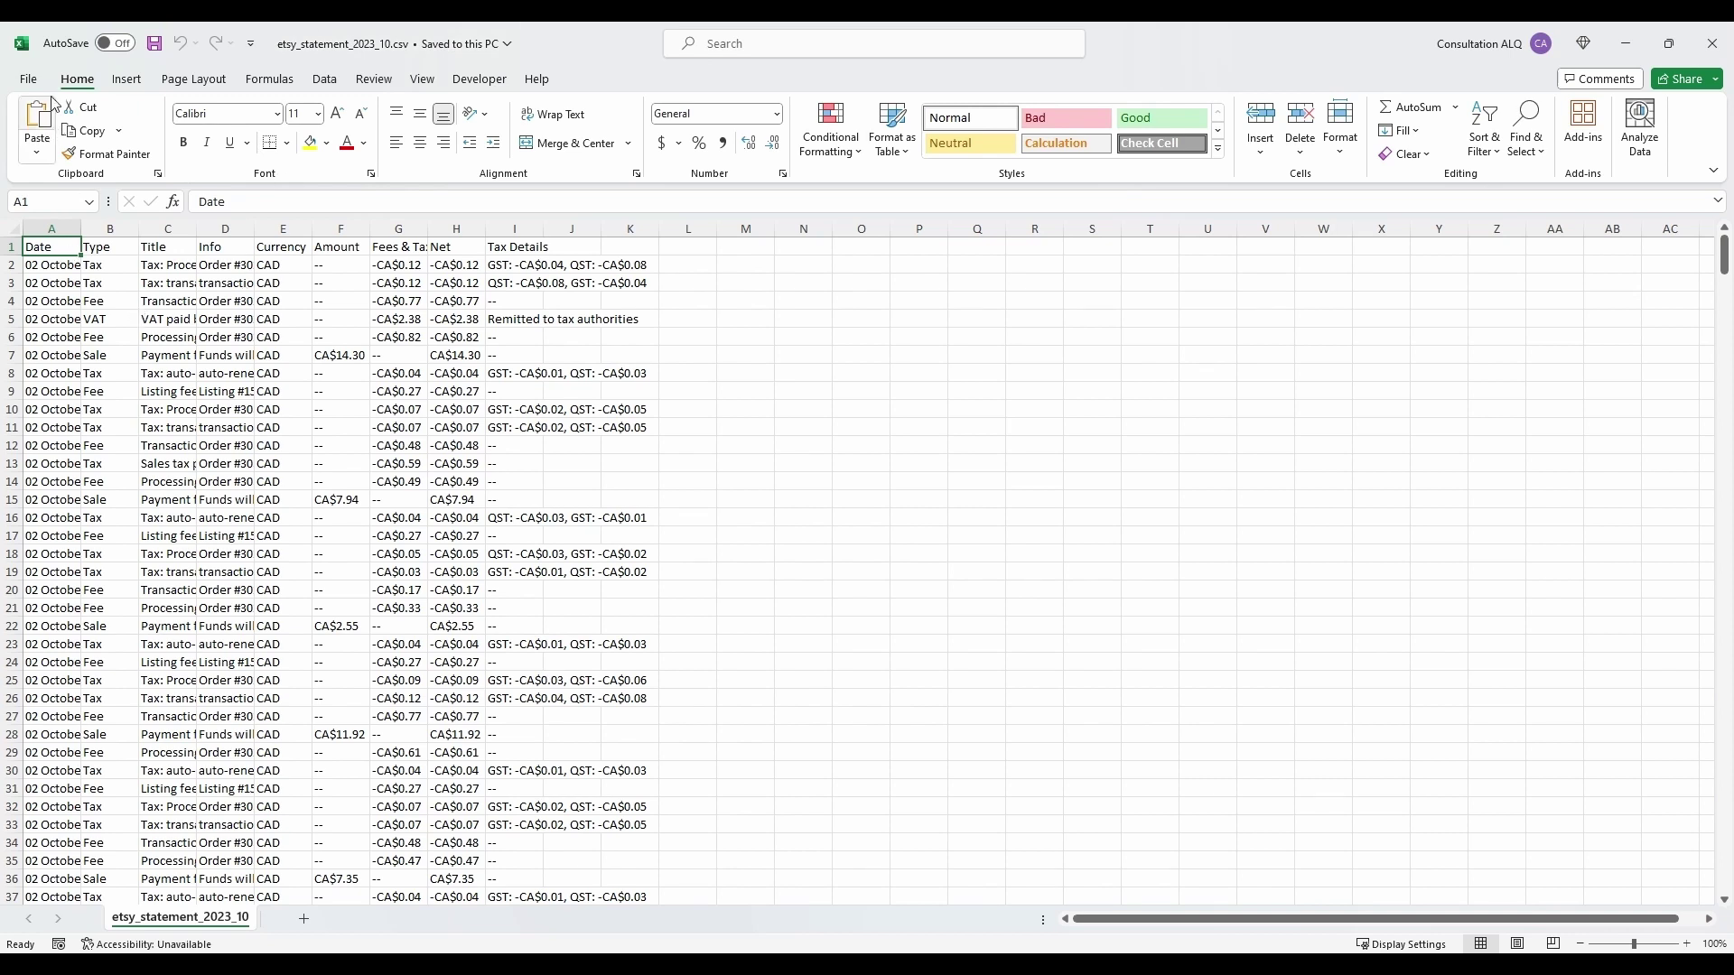
Step: In Excel, open etsy_statement_2023_10.csv from the Downloads folder with all file types listed
click(28, 79)
click(69, 202)
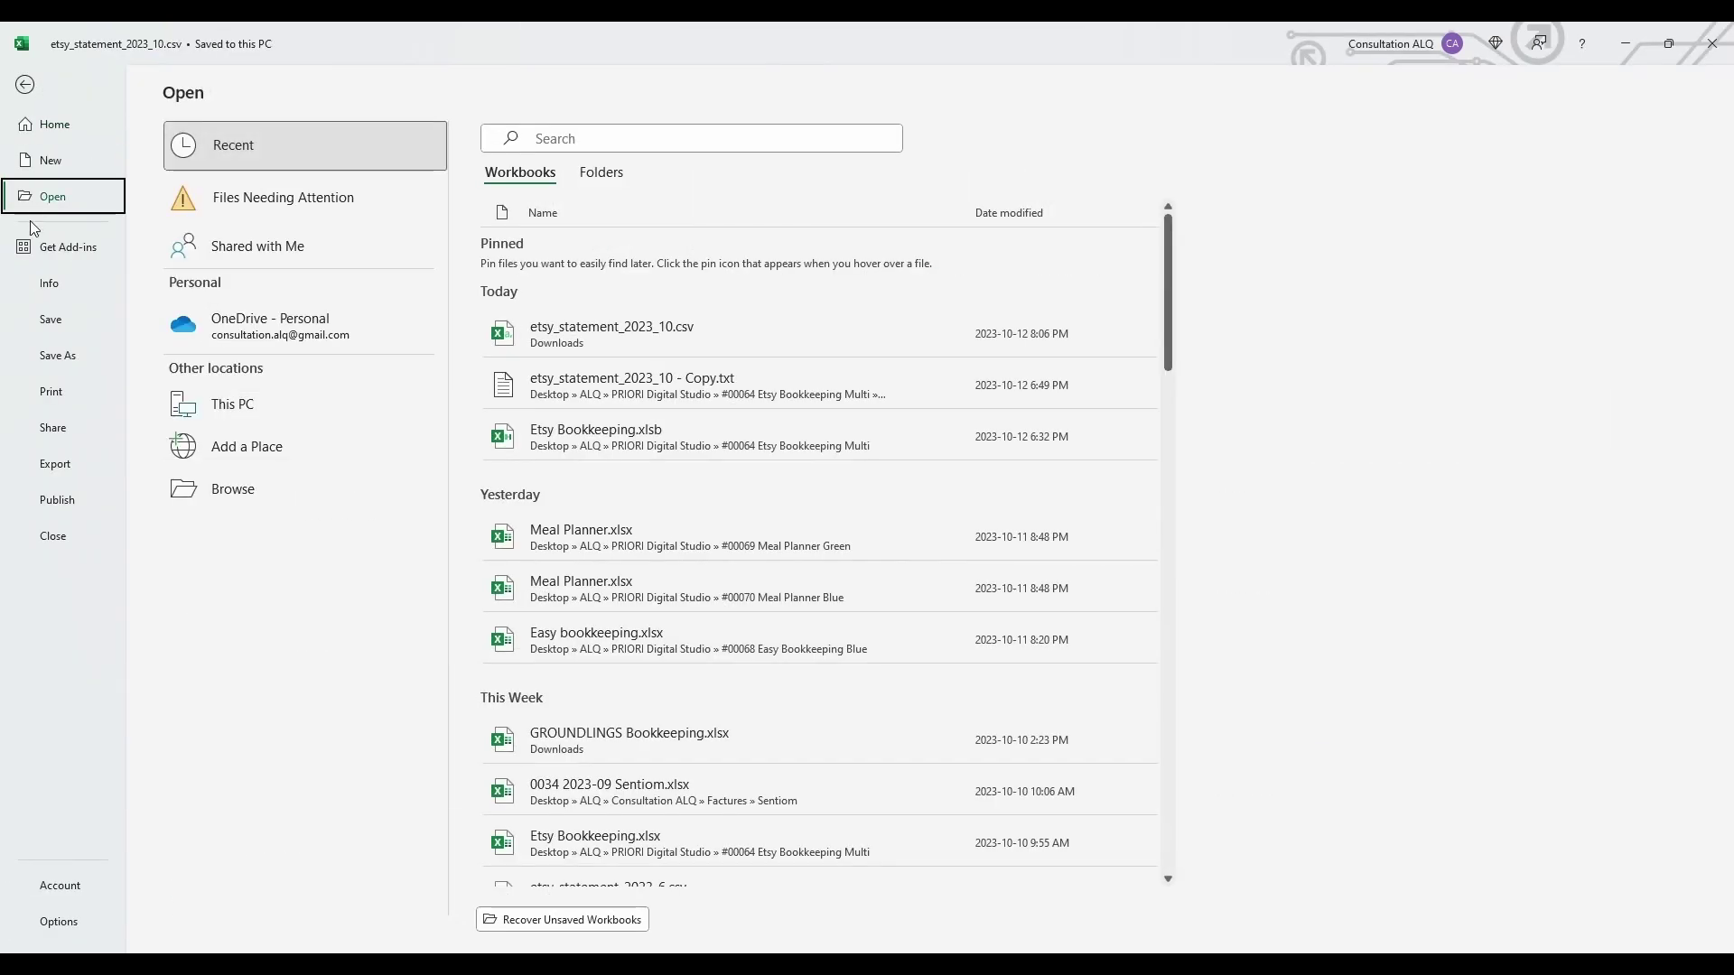
click(271, 488)
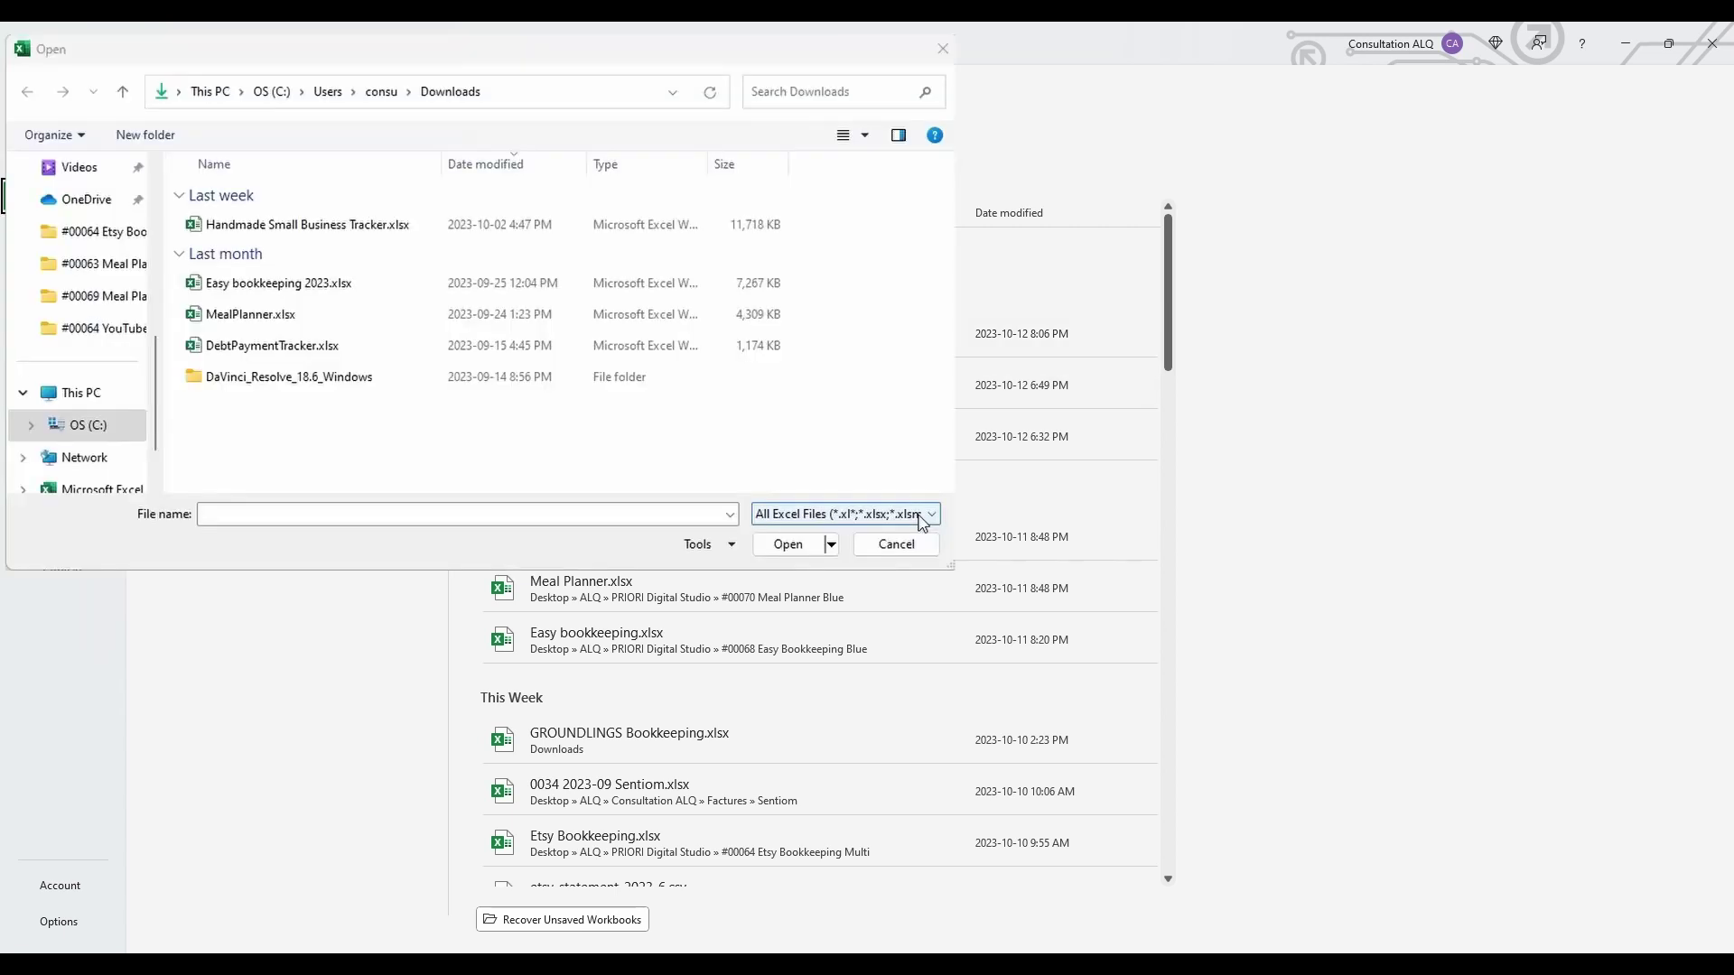
click(903, 514)
click(871, 542)
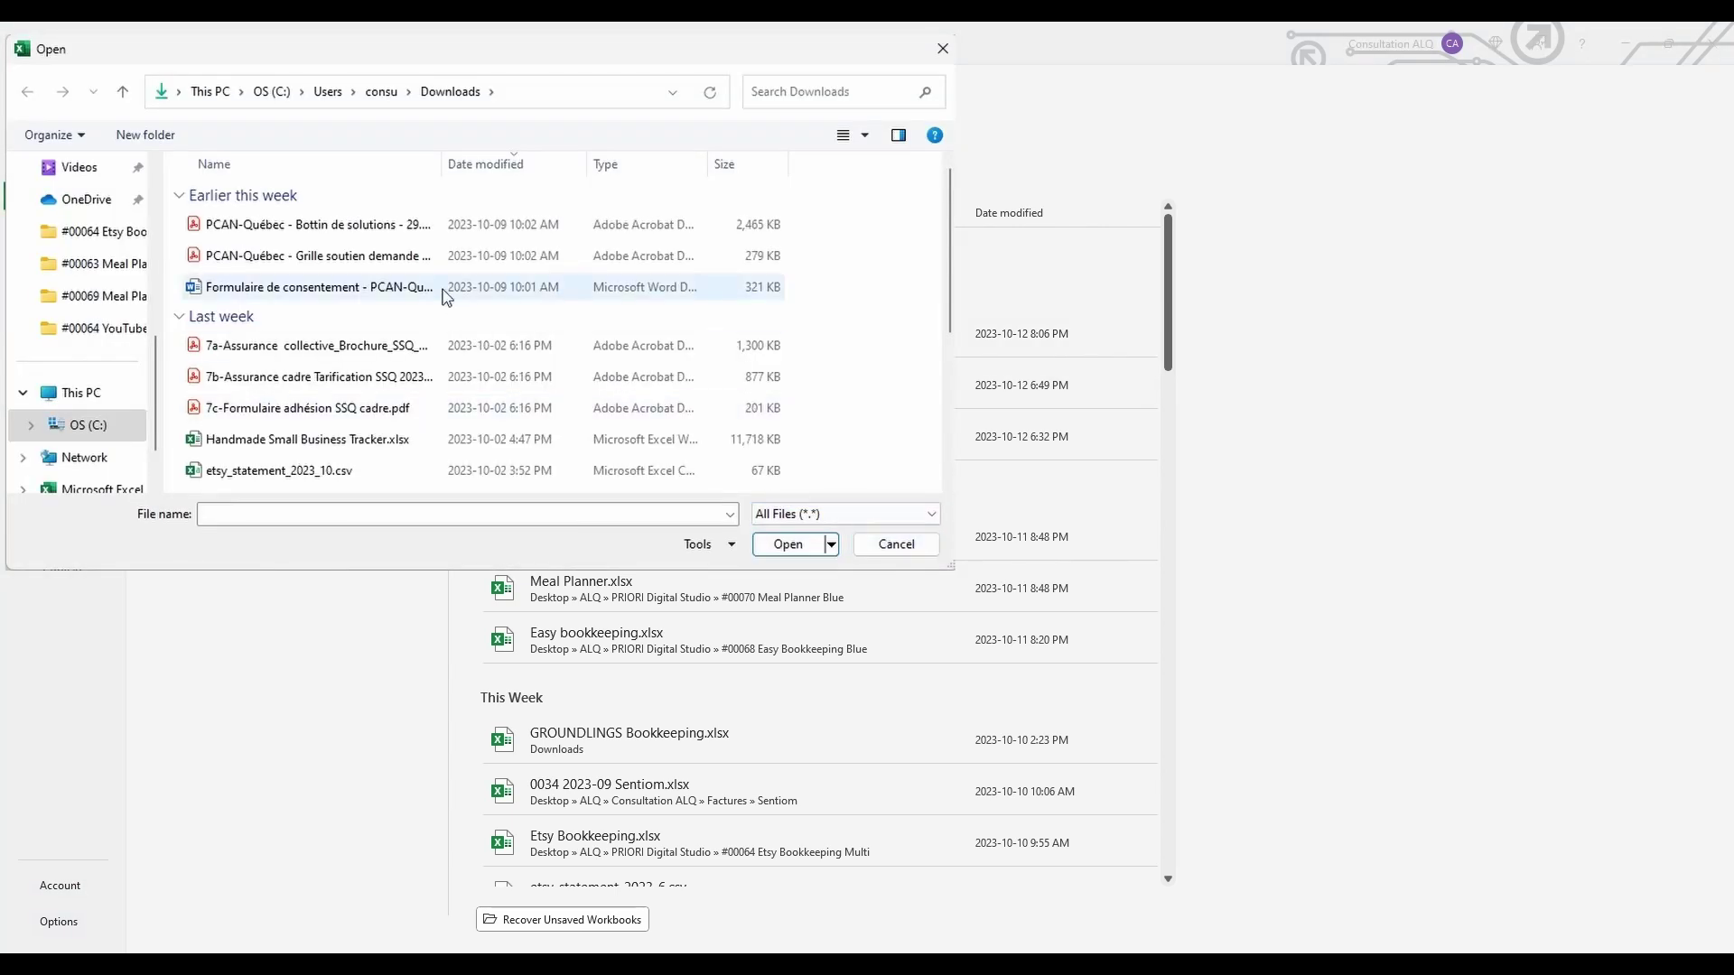
click(298, 471)
click(776, 552)
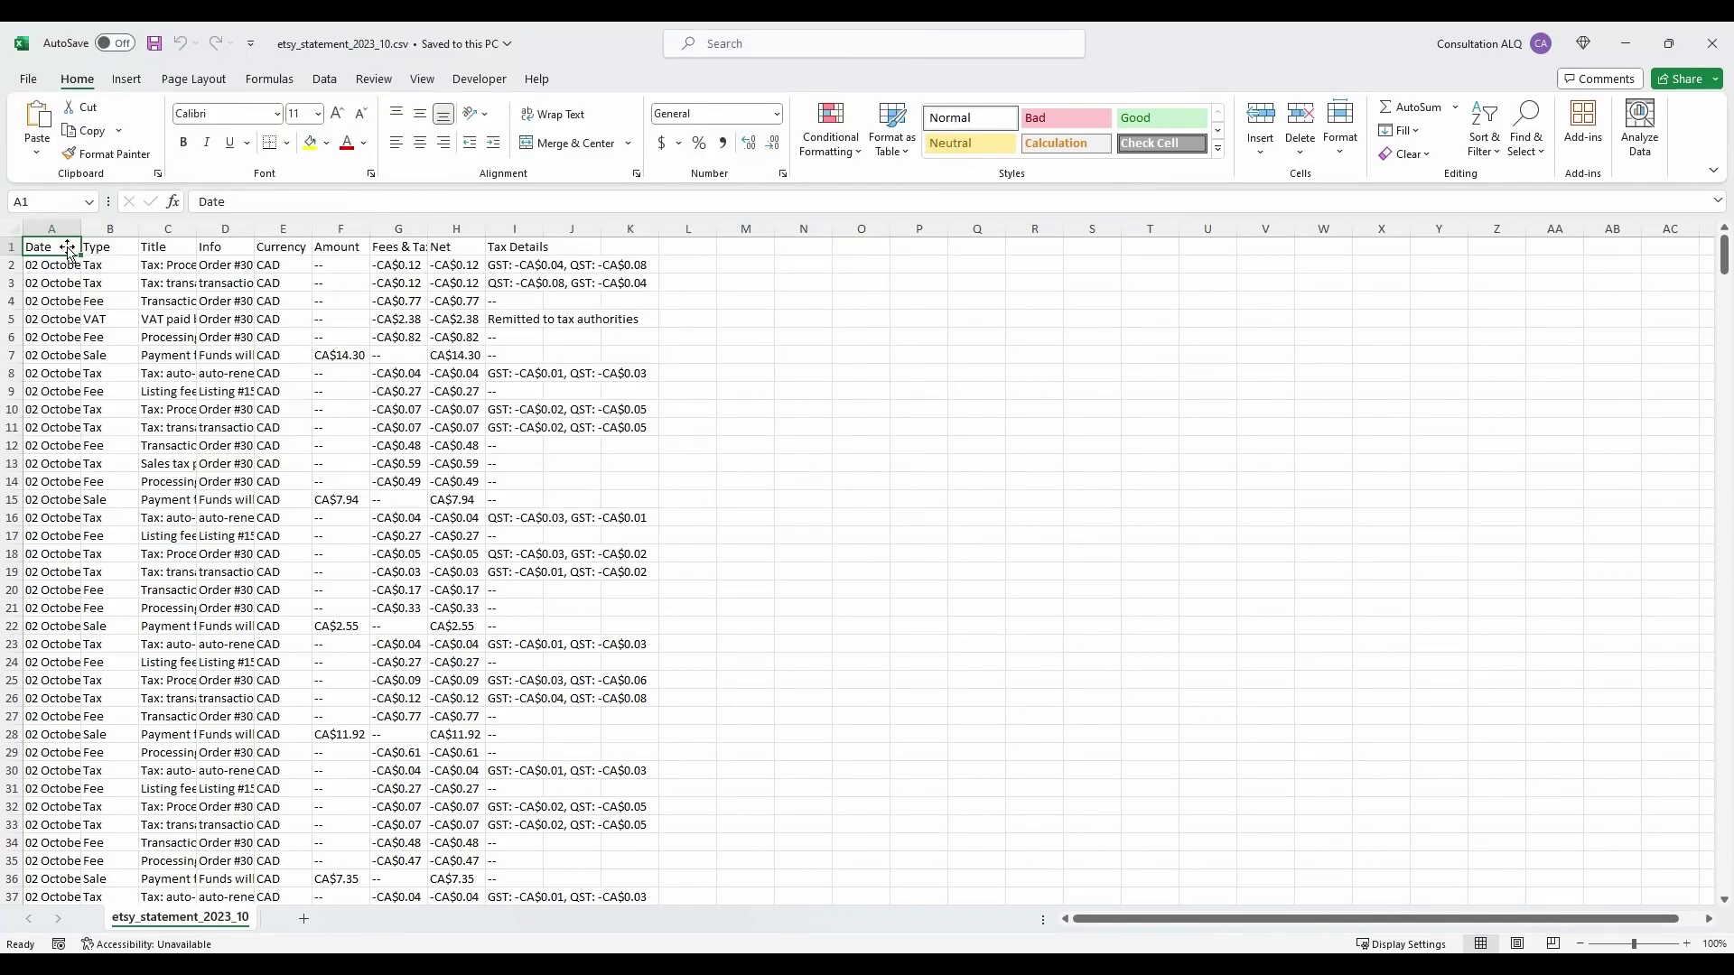
drag(65, 251, 603, 820)
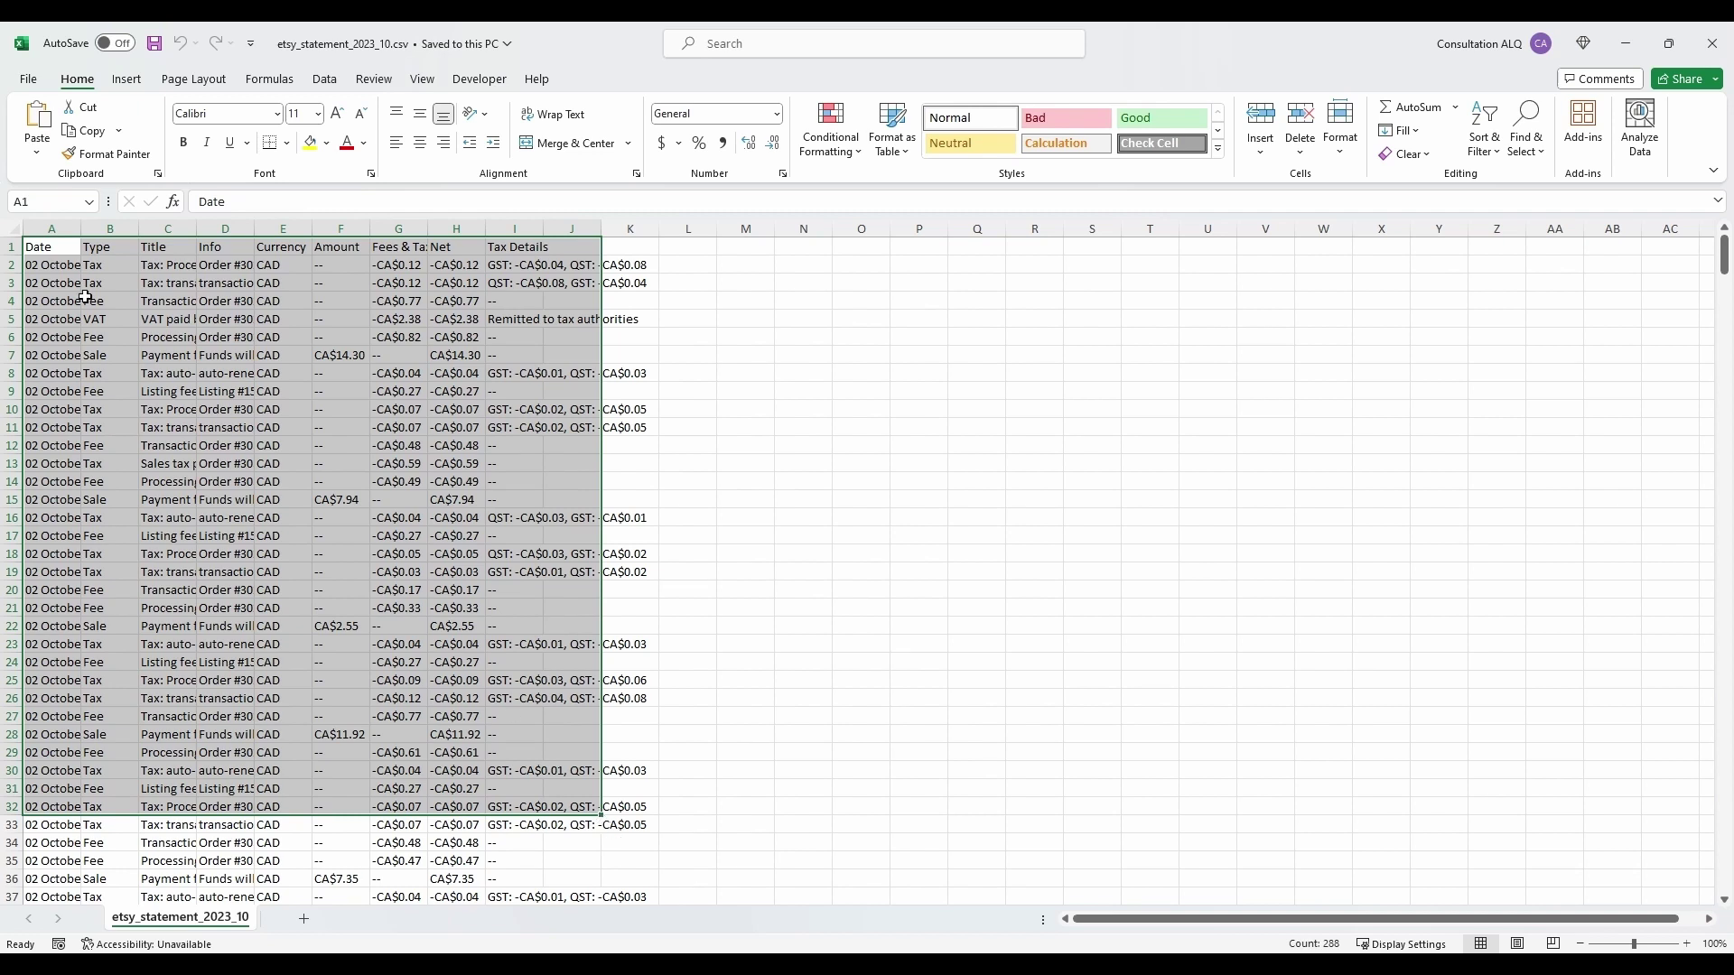
click(54, 264)
key(ctrl+c)
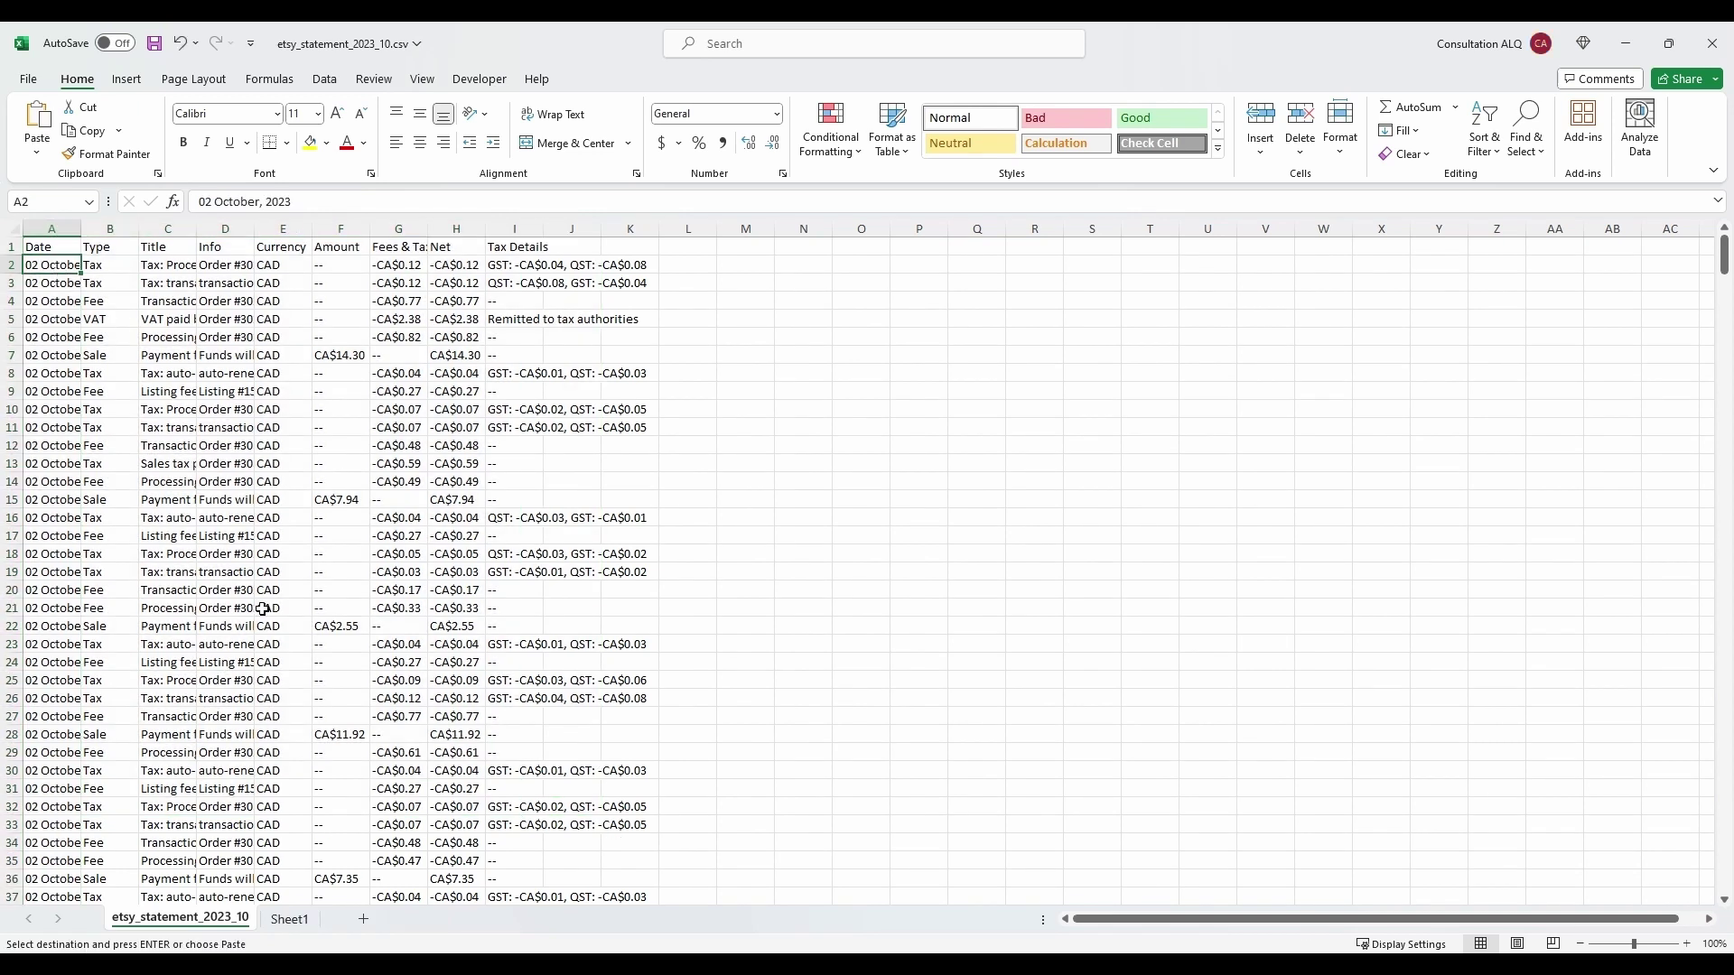
Step: Try to split the unseparated statement text on Sheet1 into columns with Text to Columns, as delimited data with comma as the only delimiter
click(290, 918)
drag(72, 235, 515, 231)
click(76, 236)
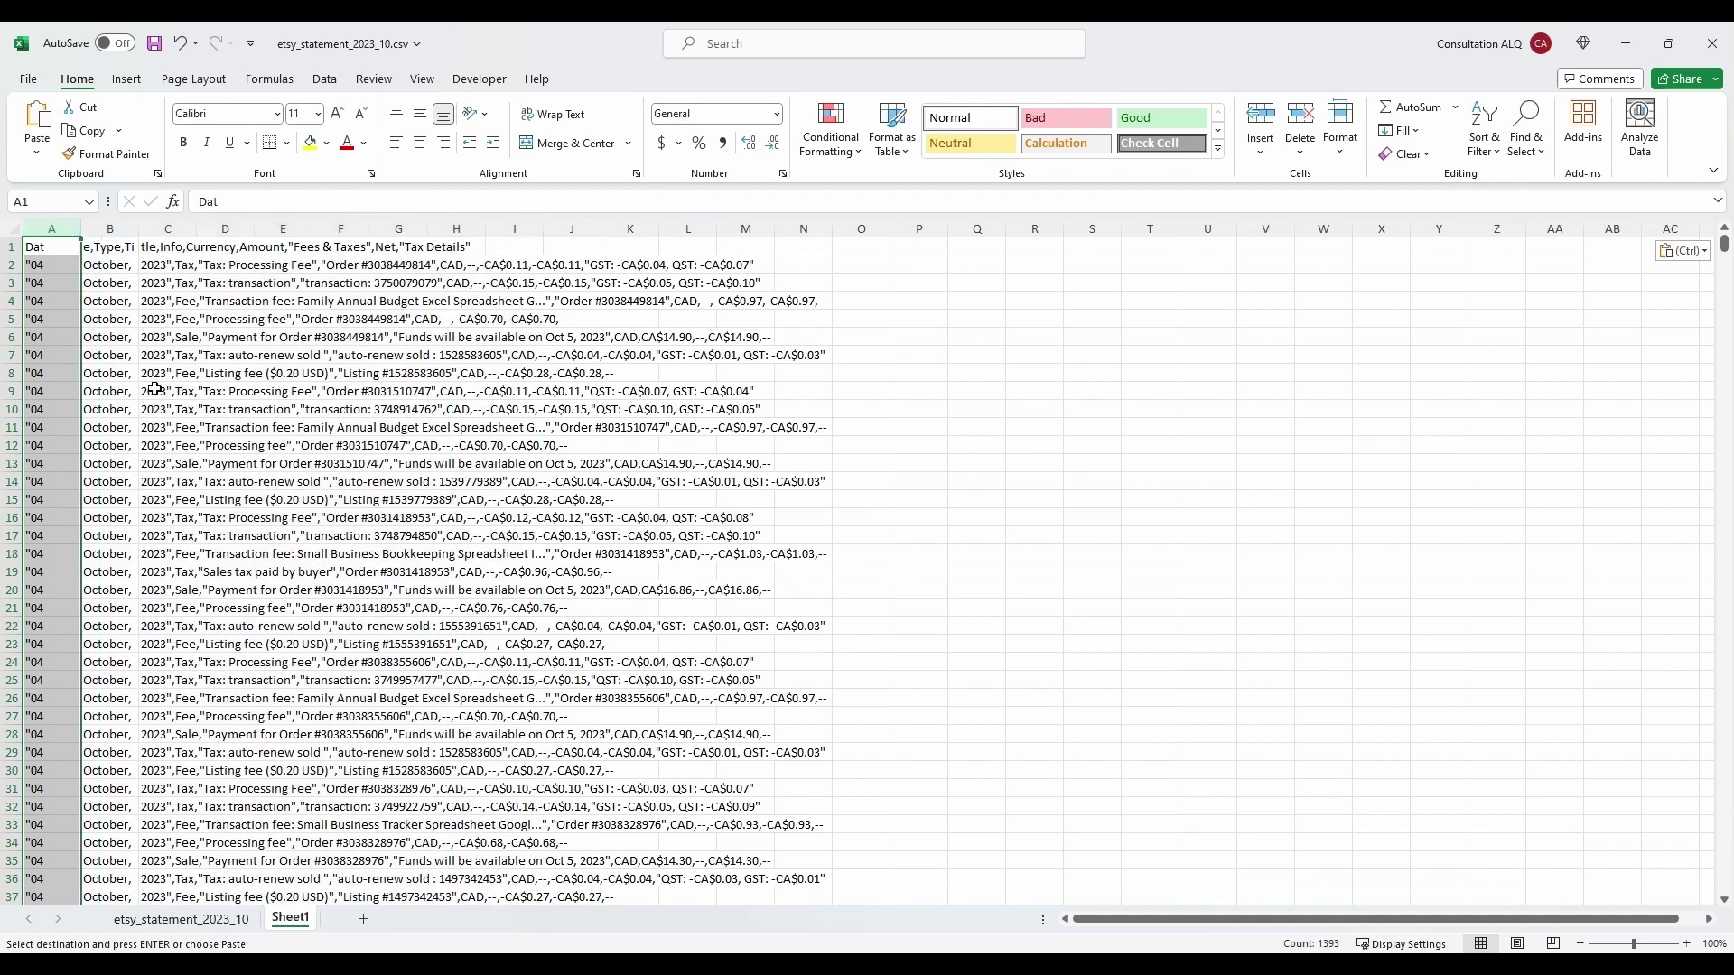
click(327, 81)
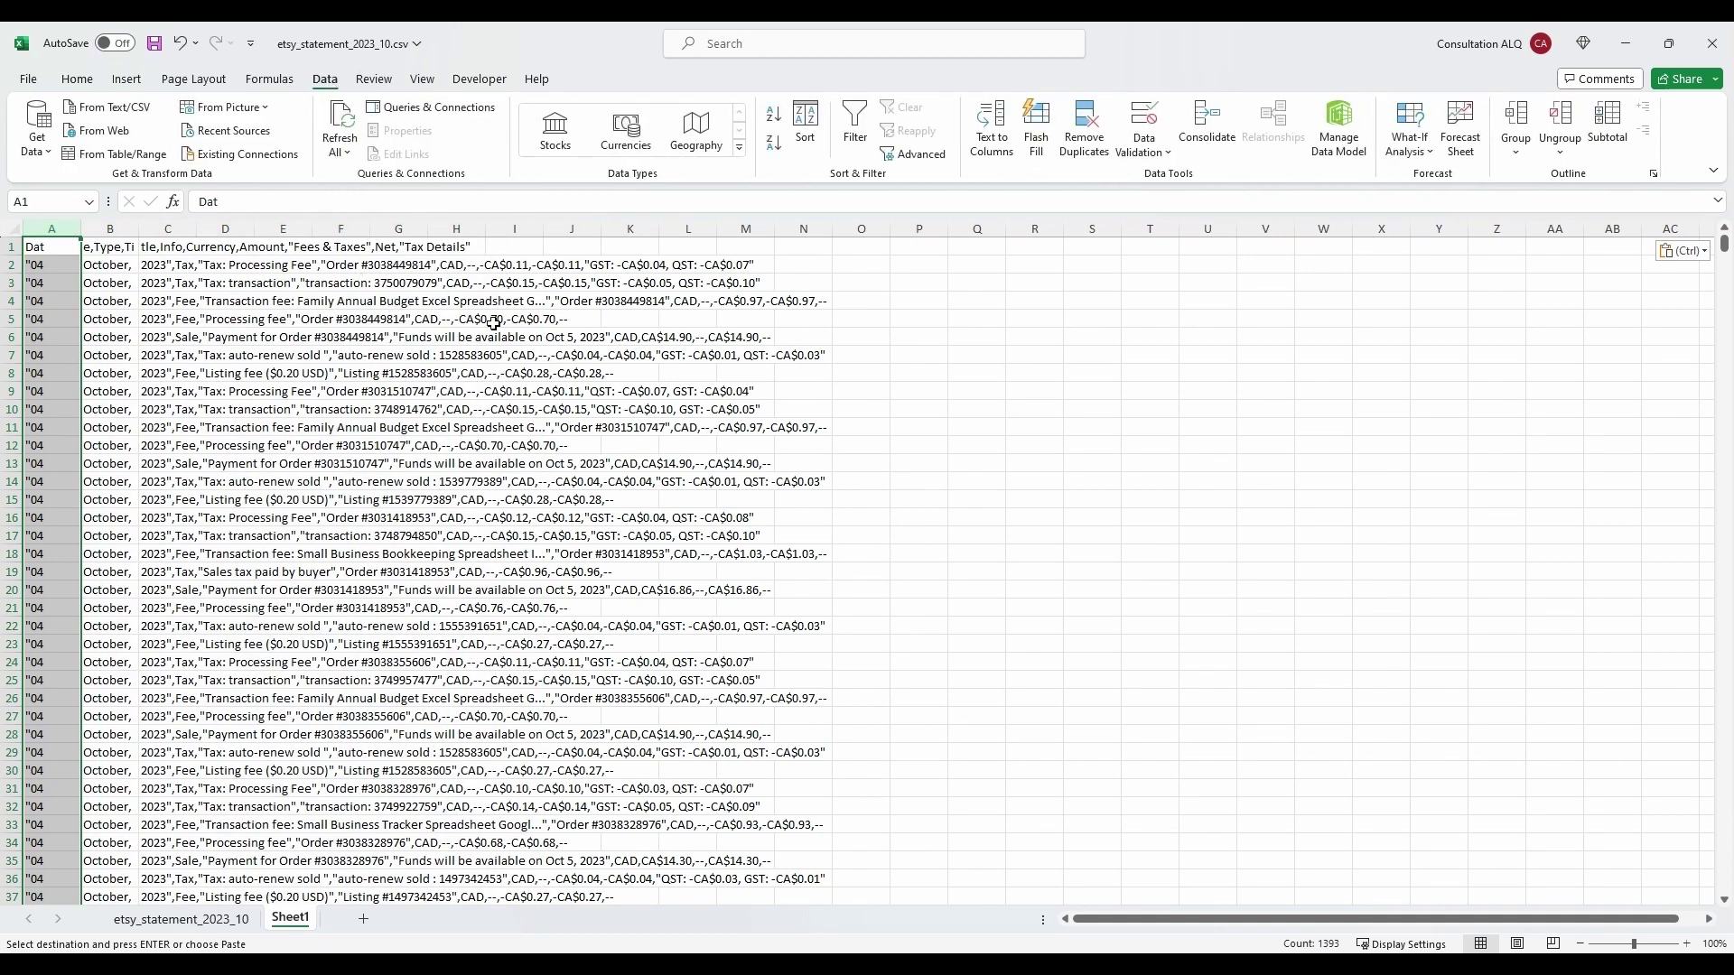
click(998, 118)
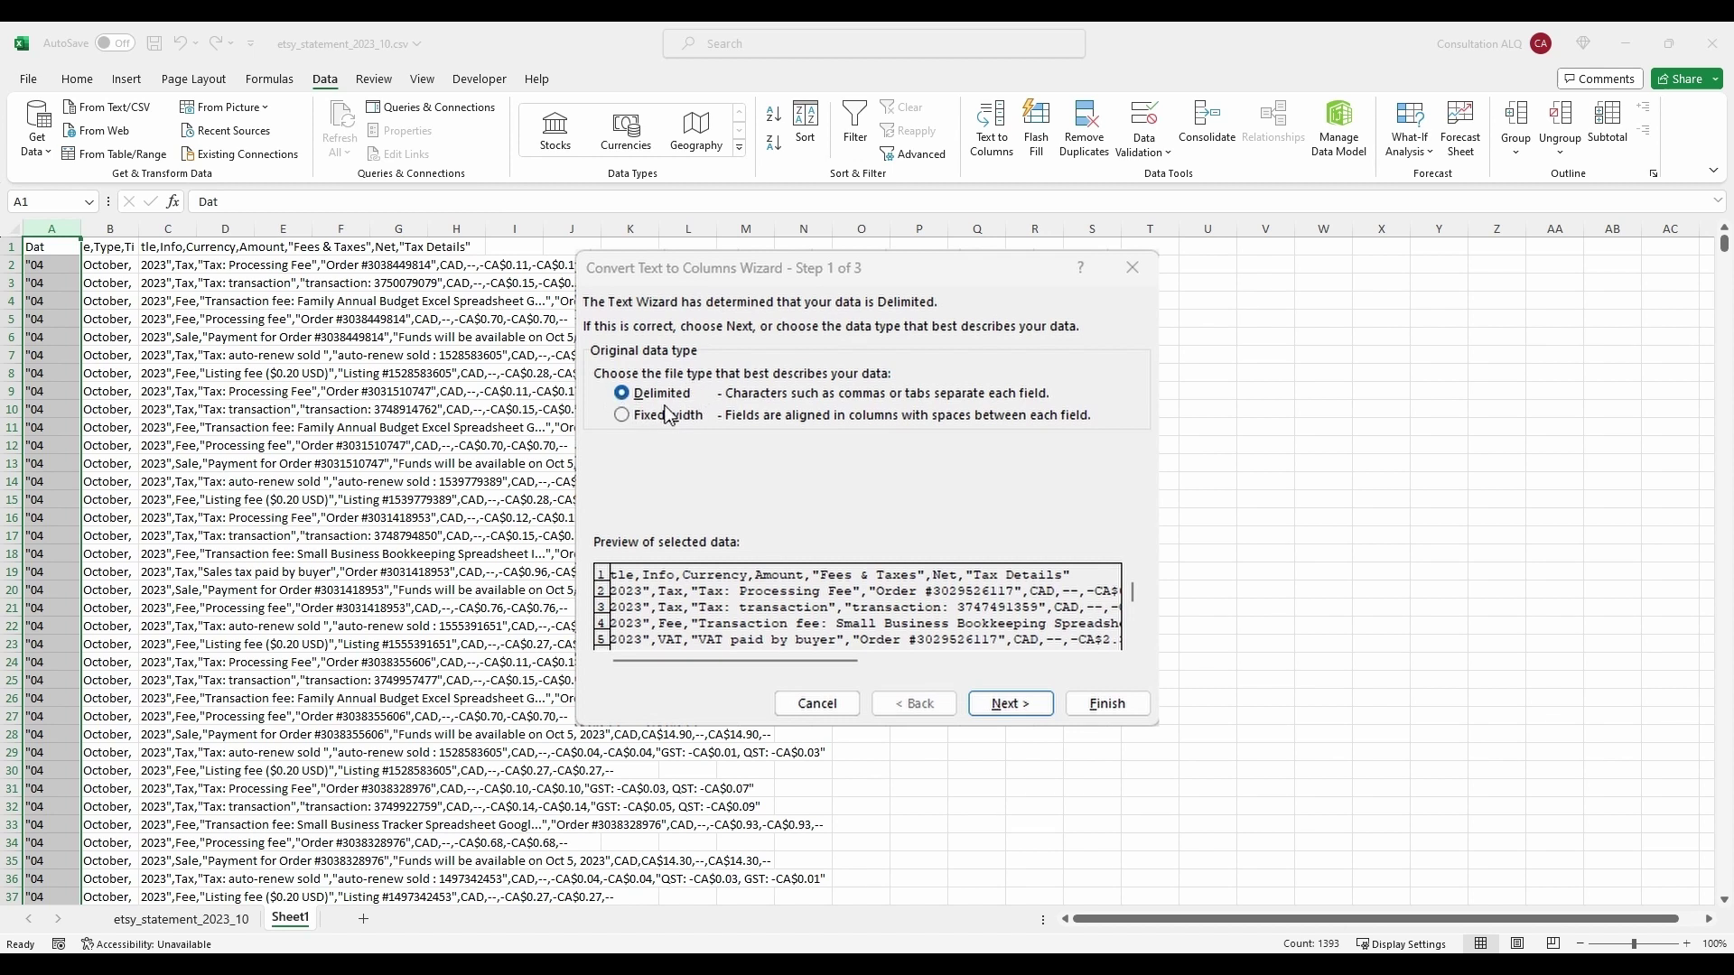
click(1023, 708)
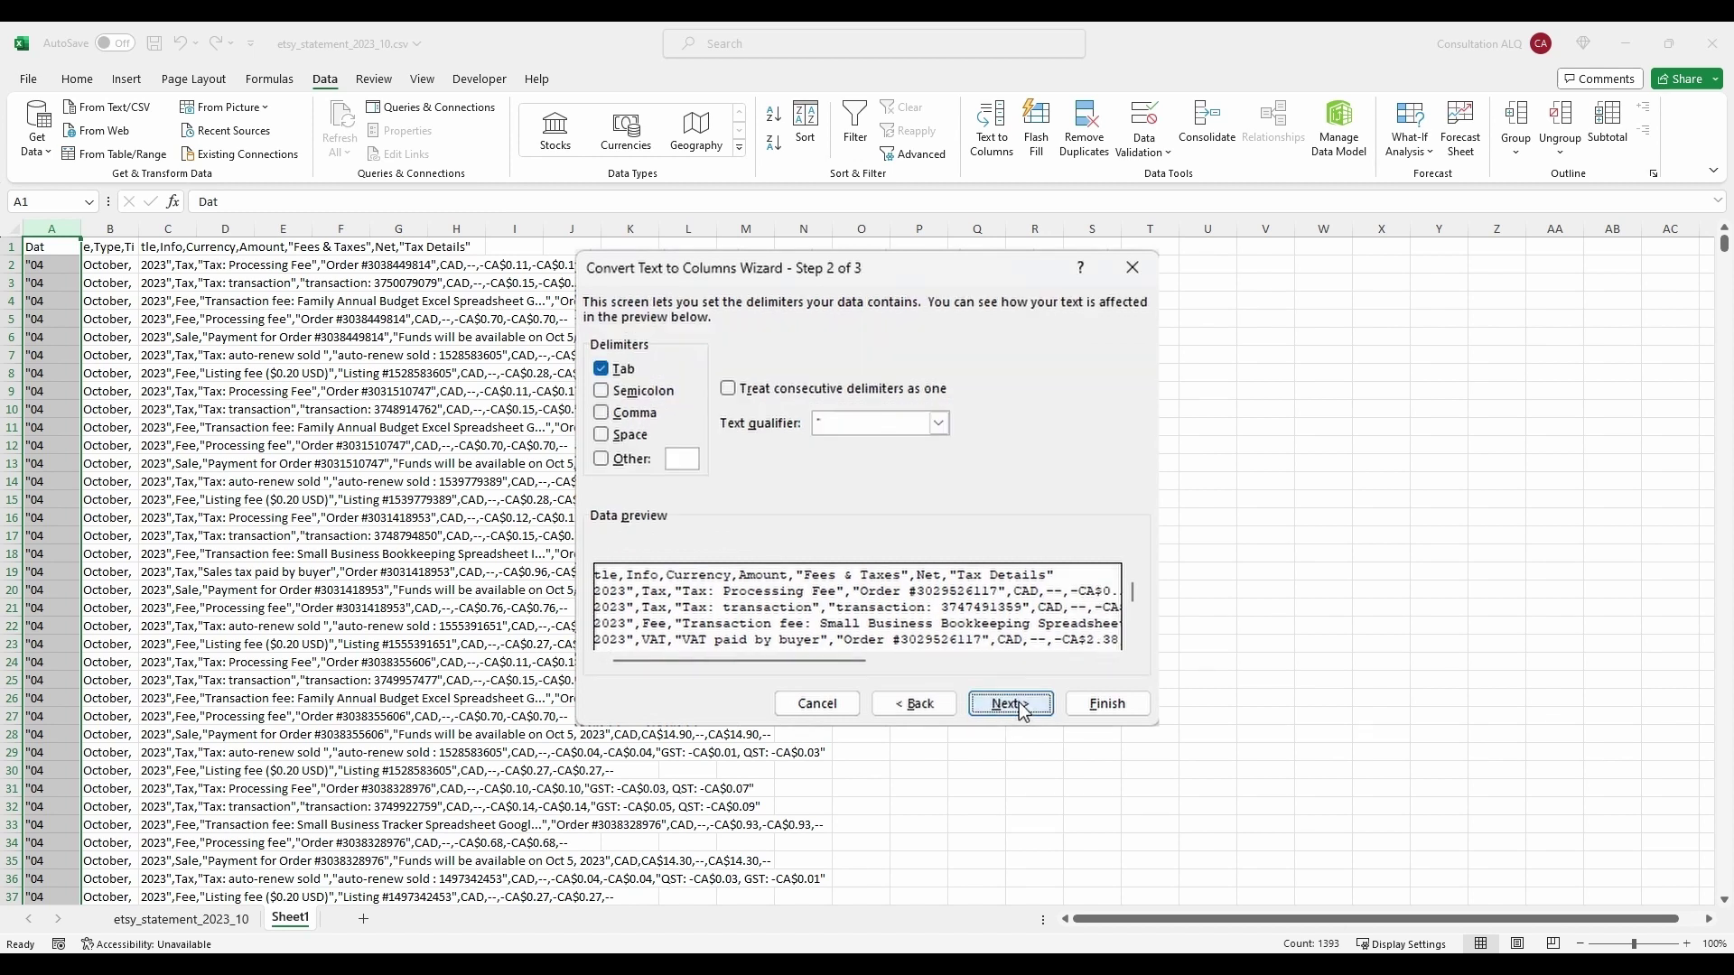
click(599, 371)
click(606, 413)
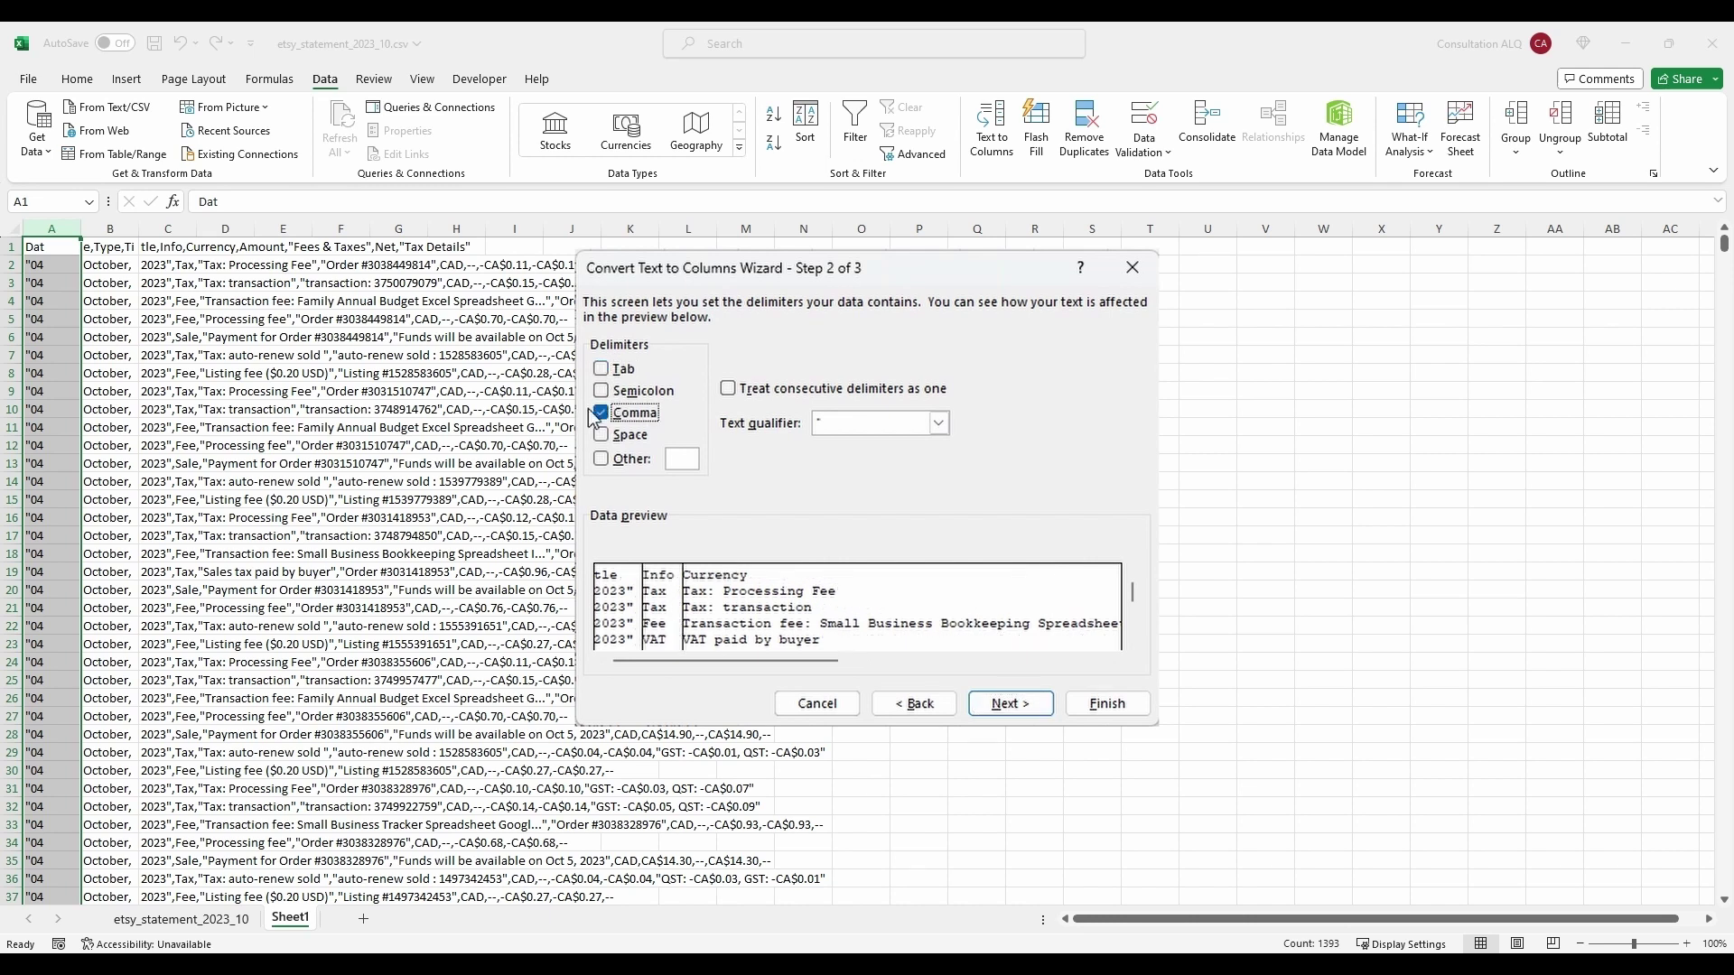
click(1035, 708)
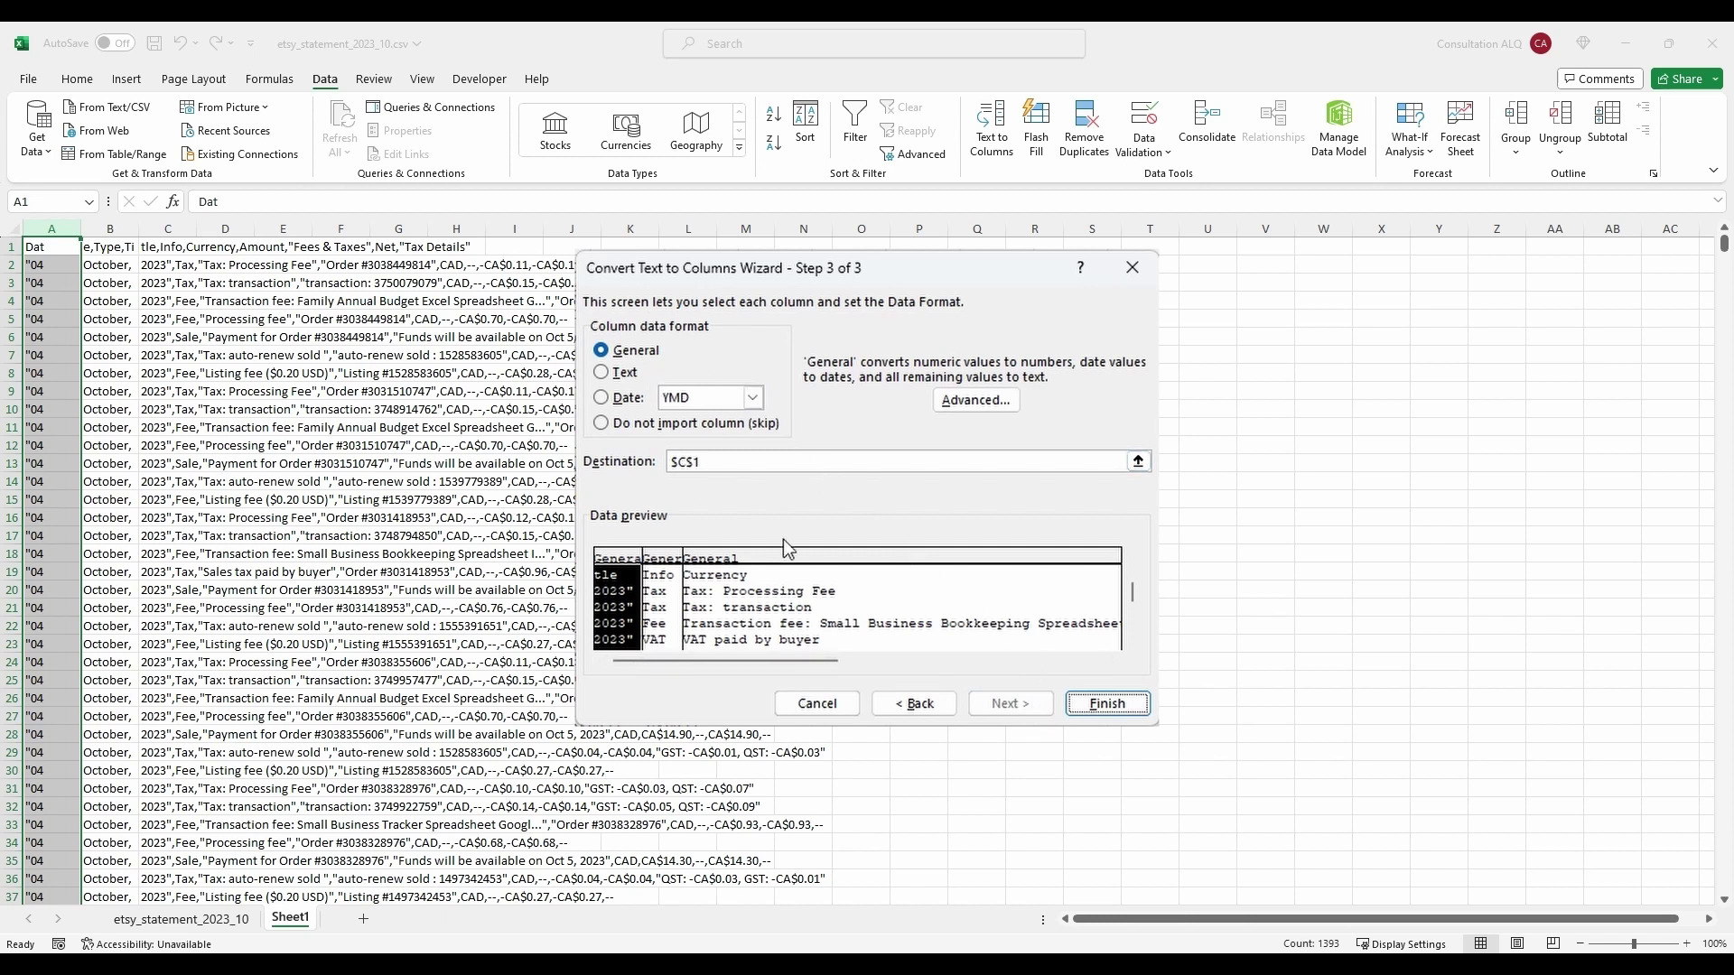
click(1120, 706)
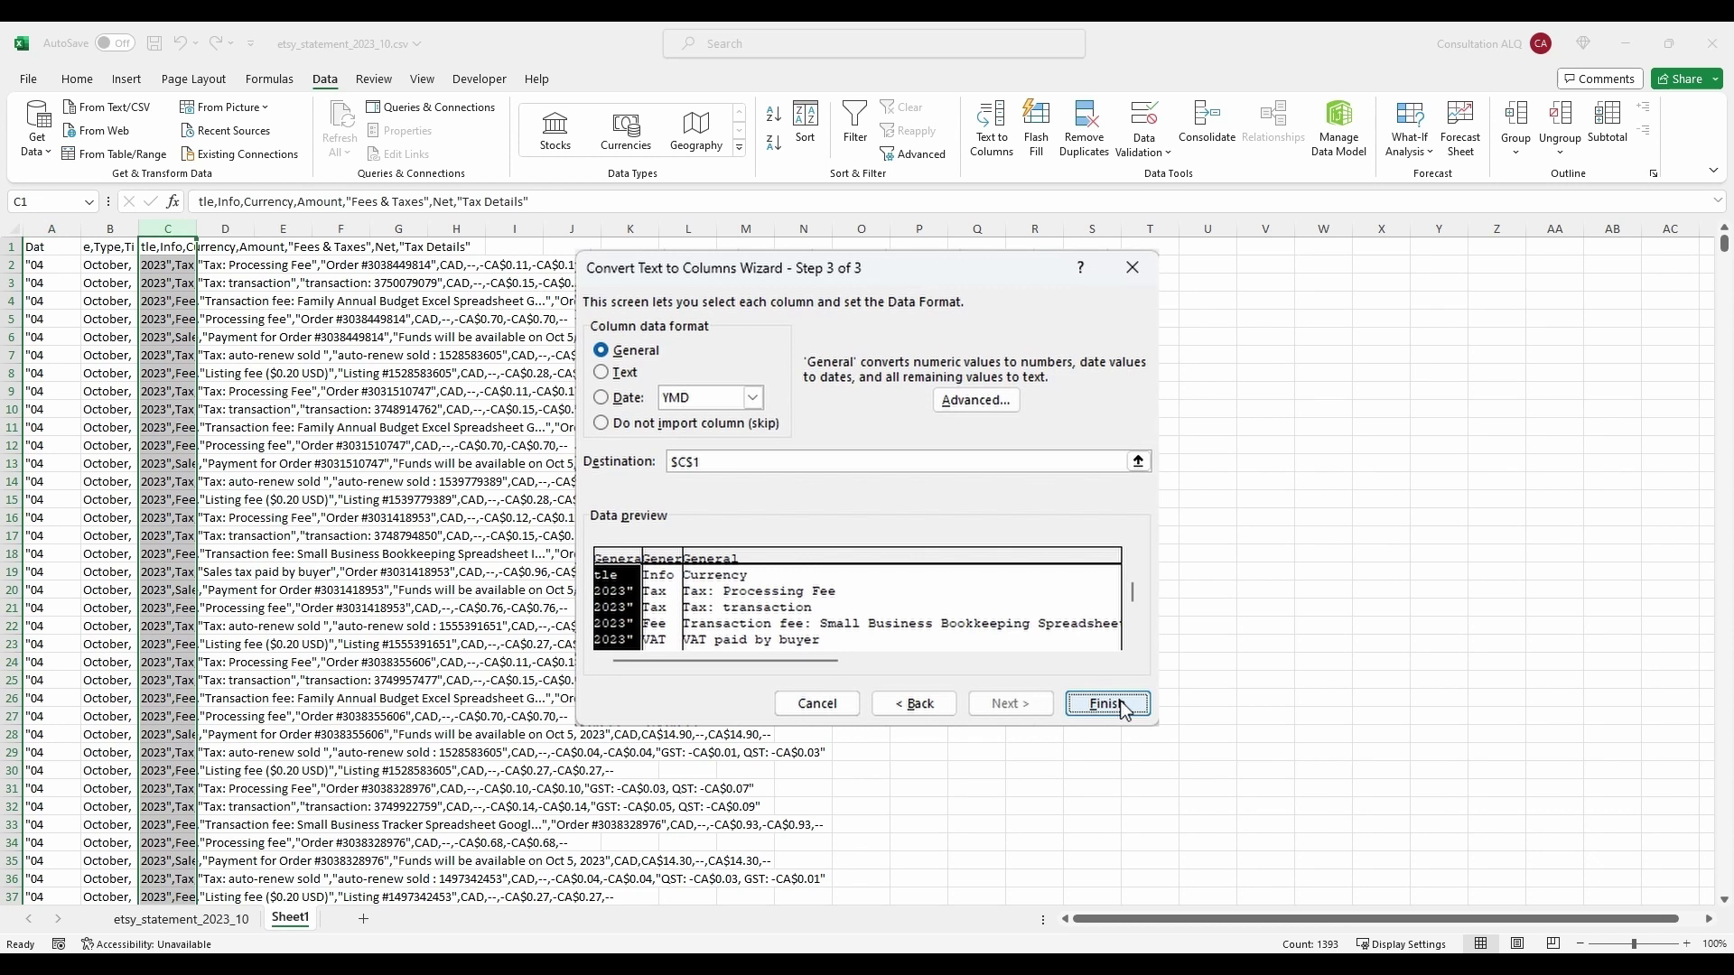
click(820, 704)
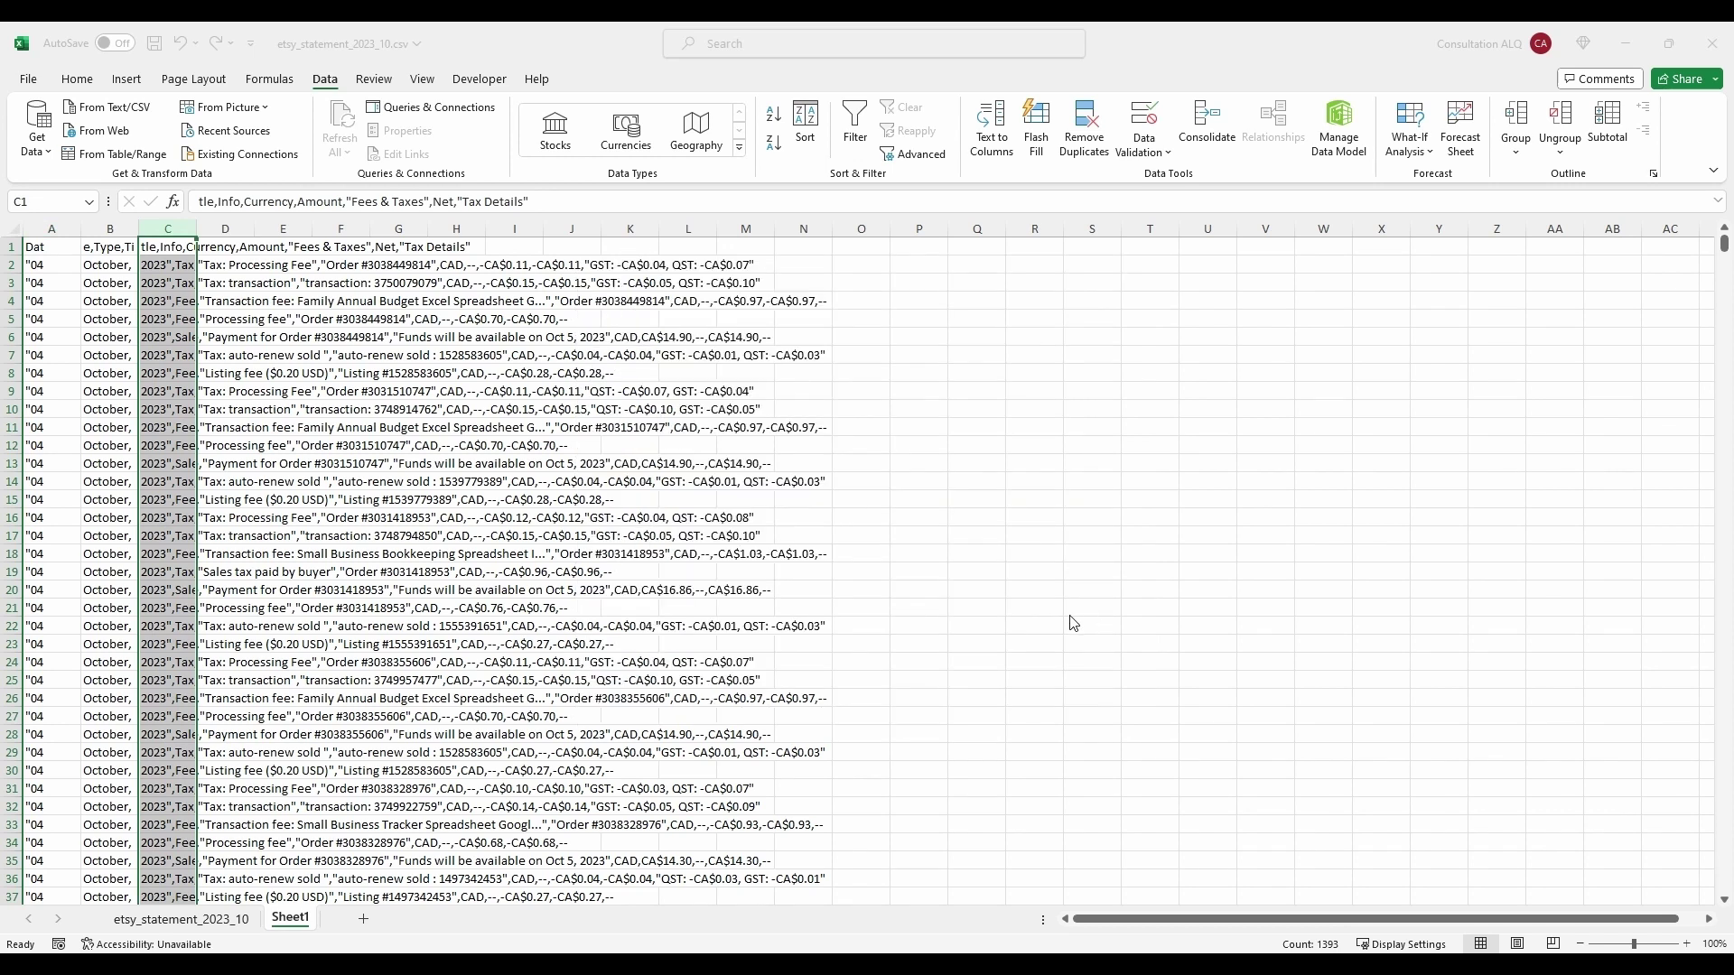
Step: Copy all statement rows from A2 through I601 on the etsy_statement_2023_10 sheet, leaving out the header row
key(ctrl+Page_Up)
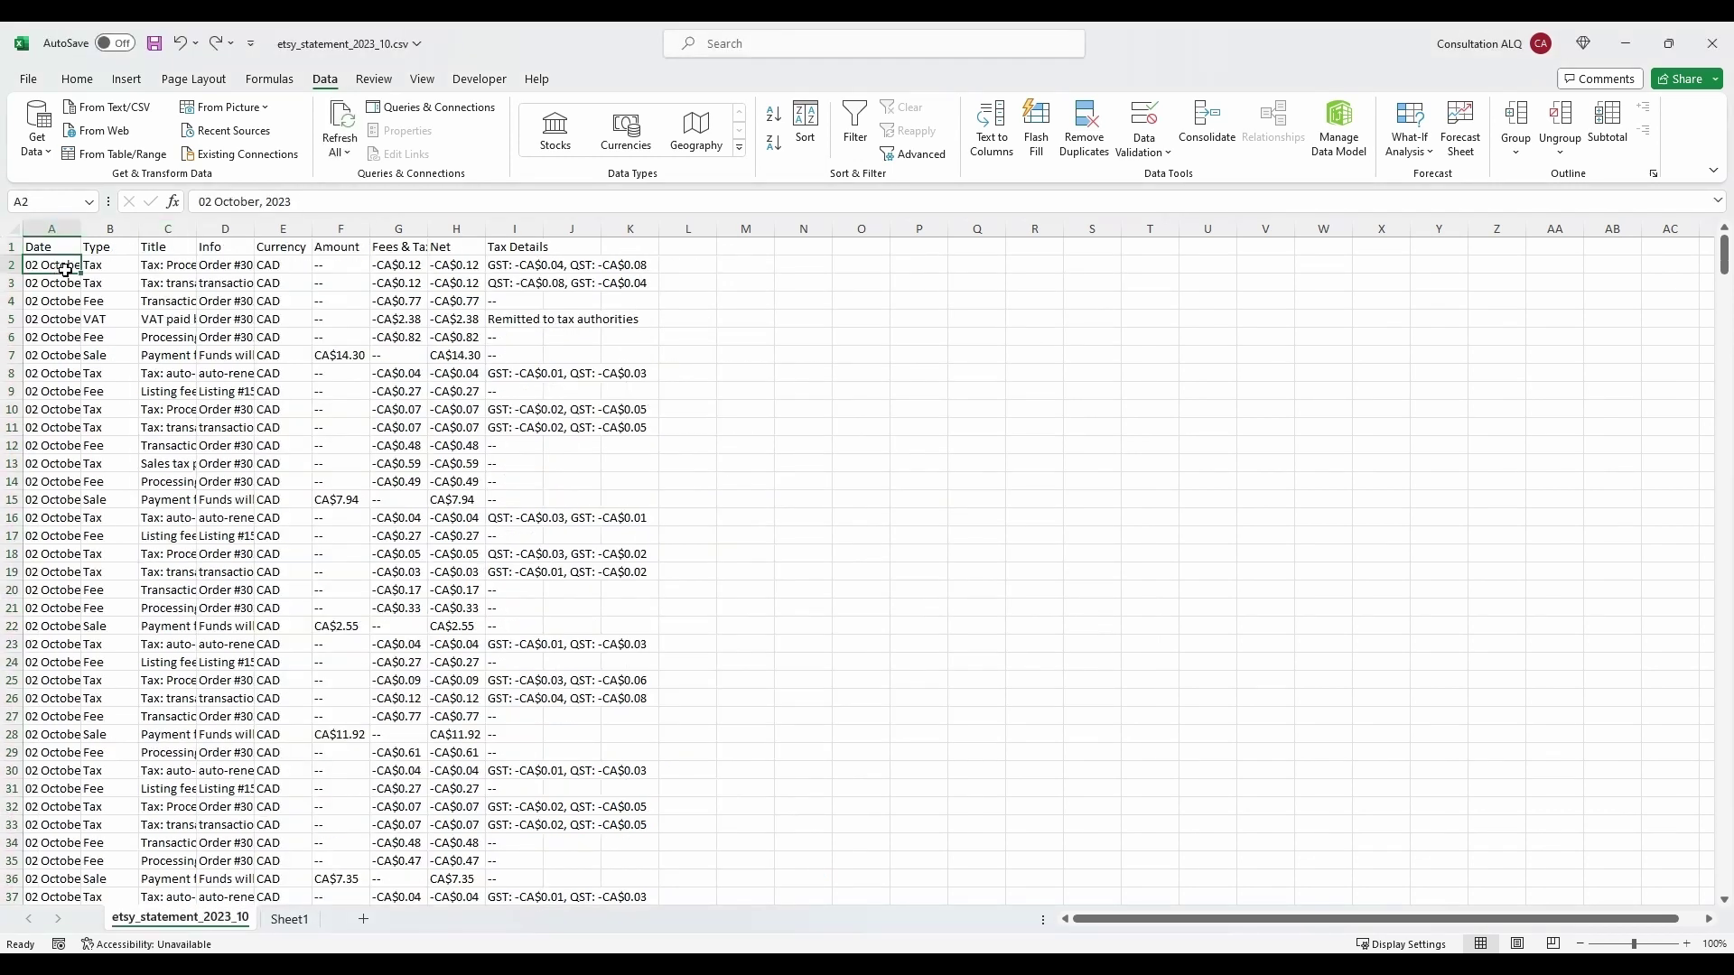
drag(167, 481, 341, 644)
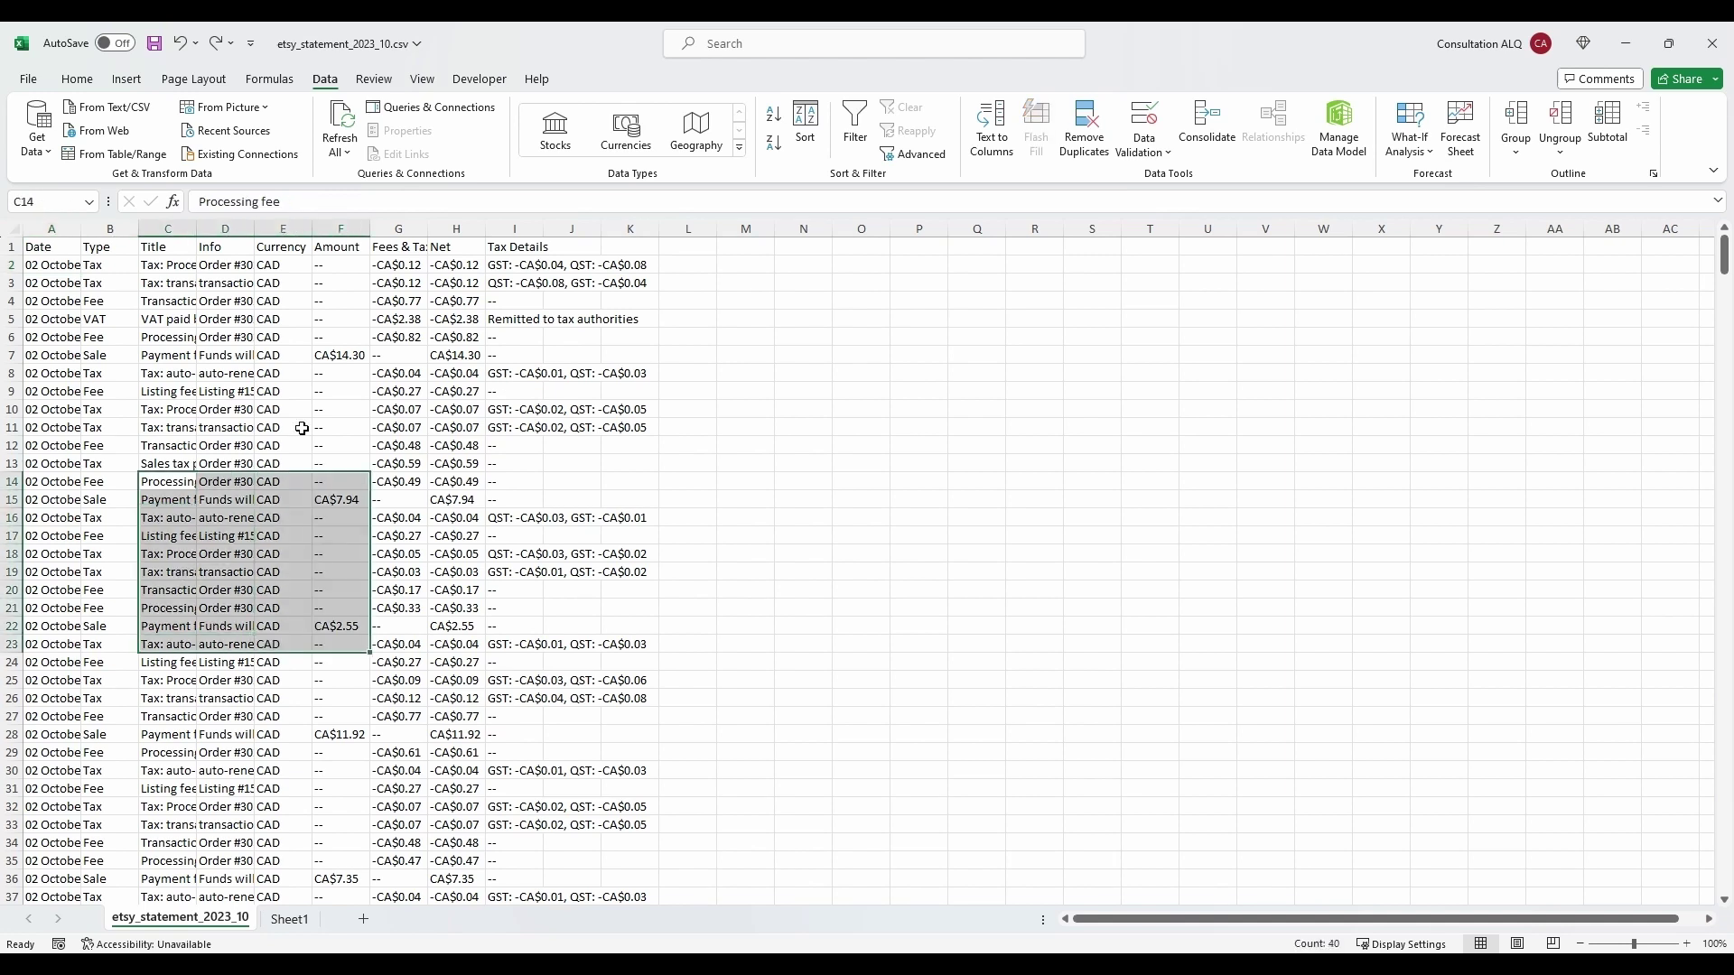
drag(65, 269, 526, 889)
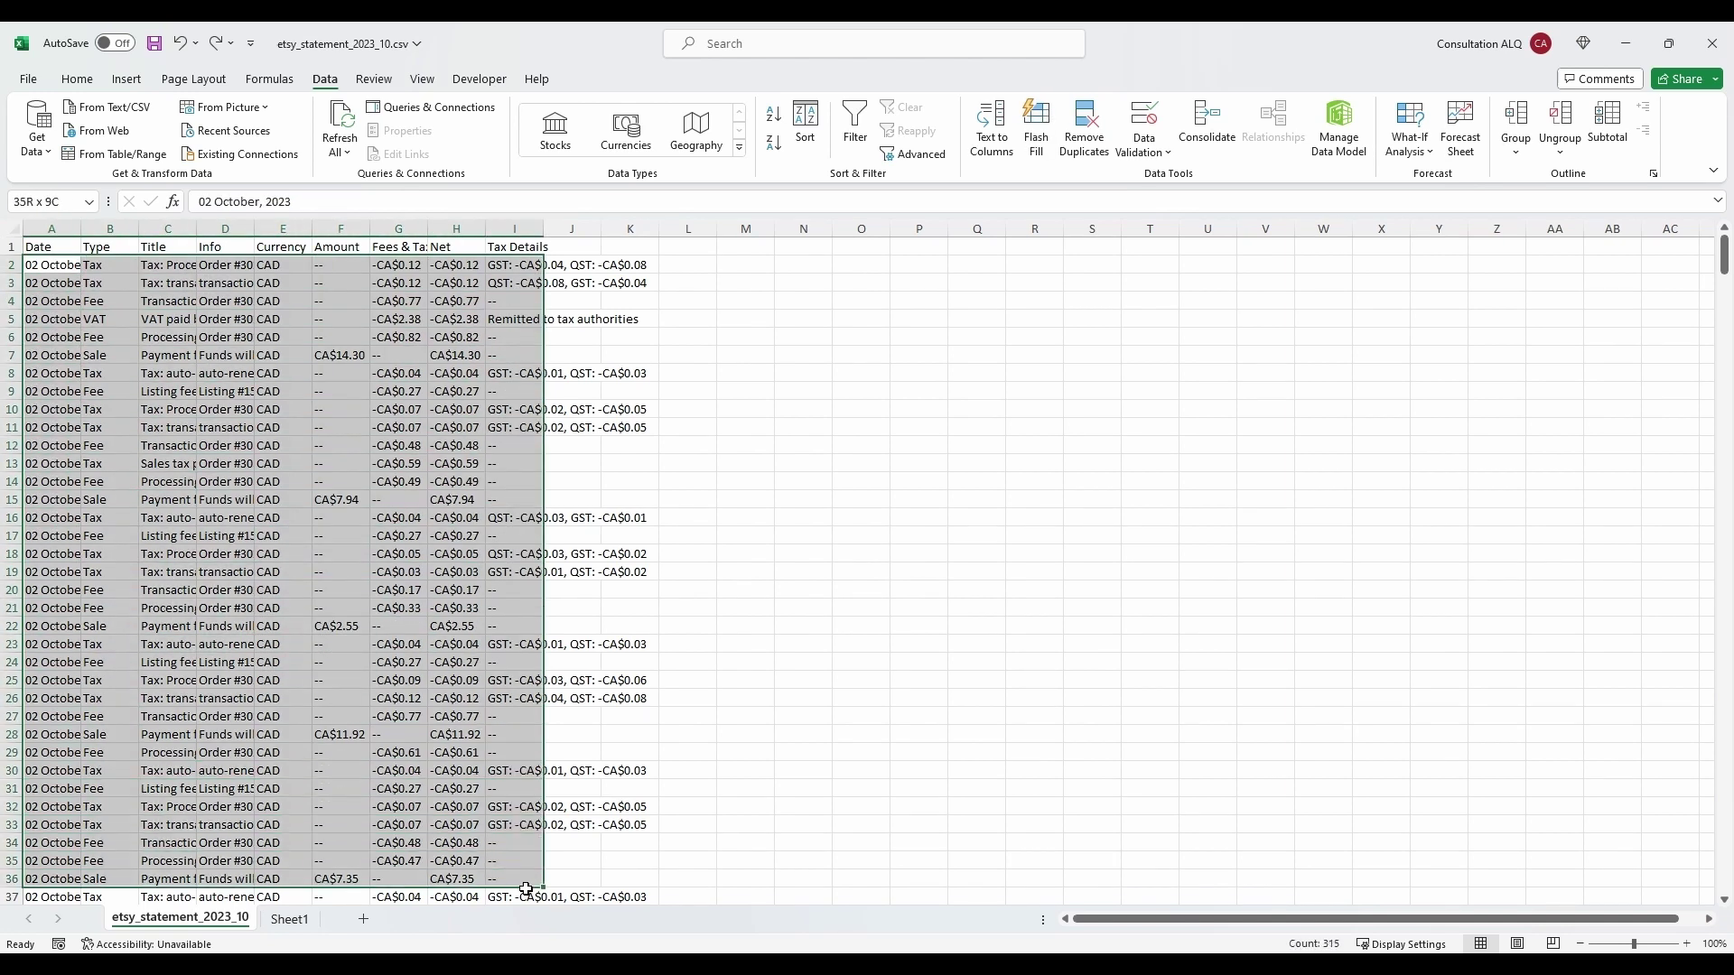
click(57, 267)
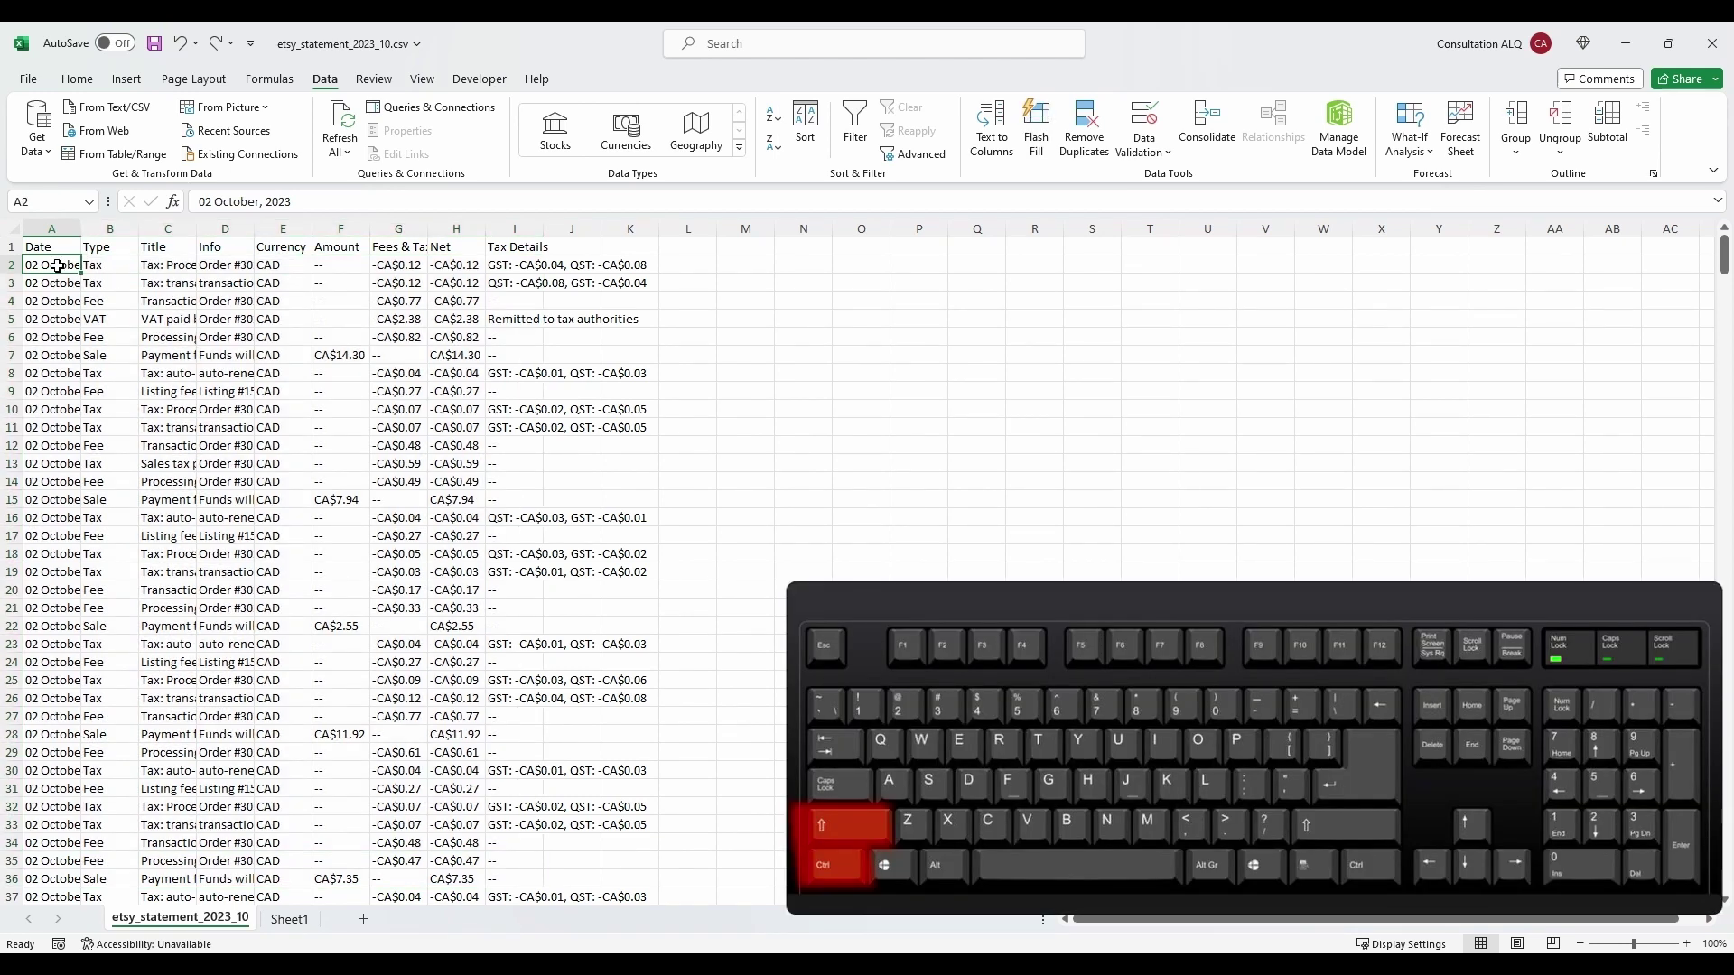
key(ctrl+shift+Right)
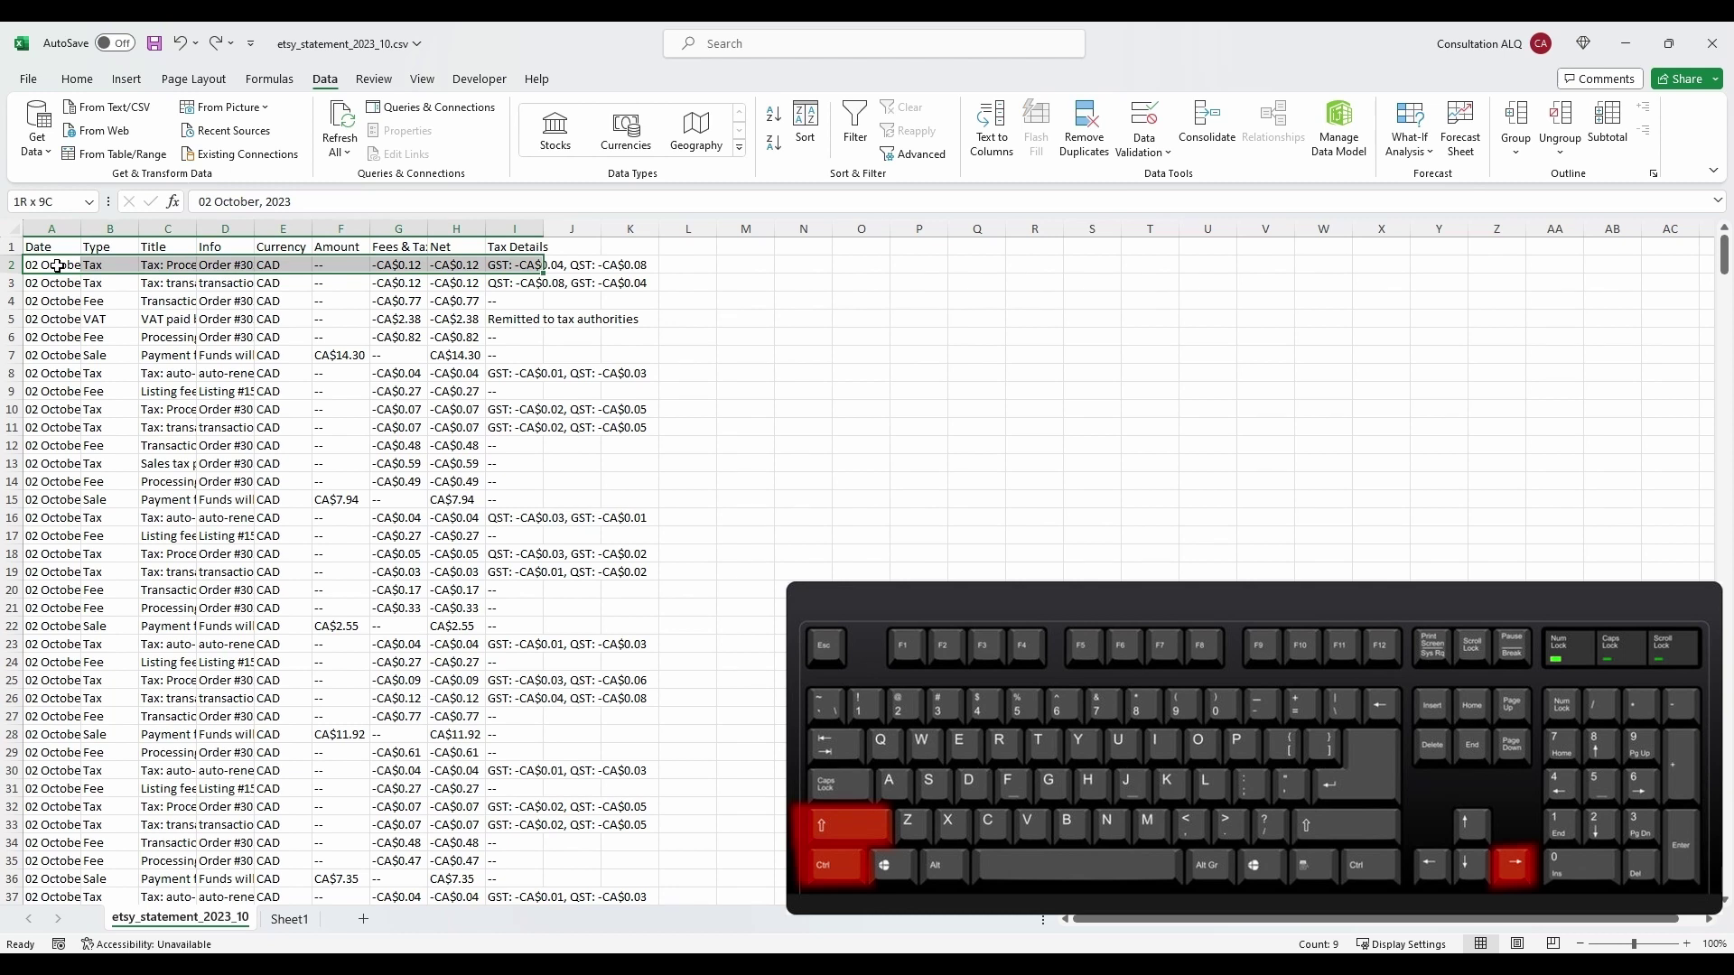
key(ctrl+shift+Down)
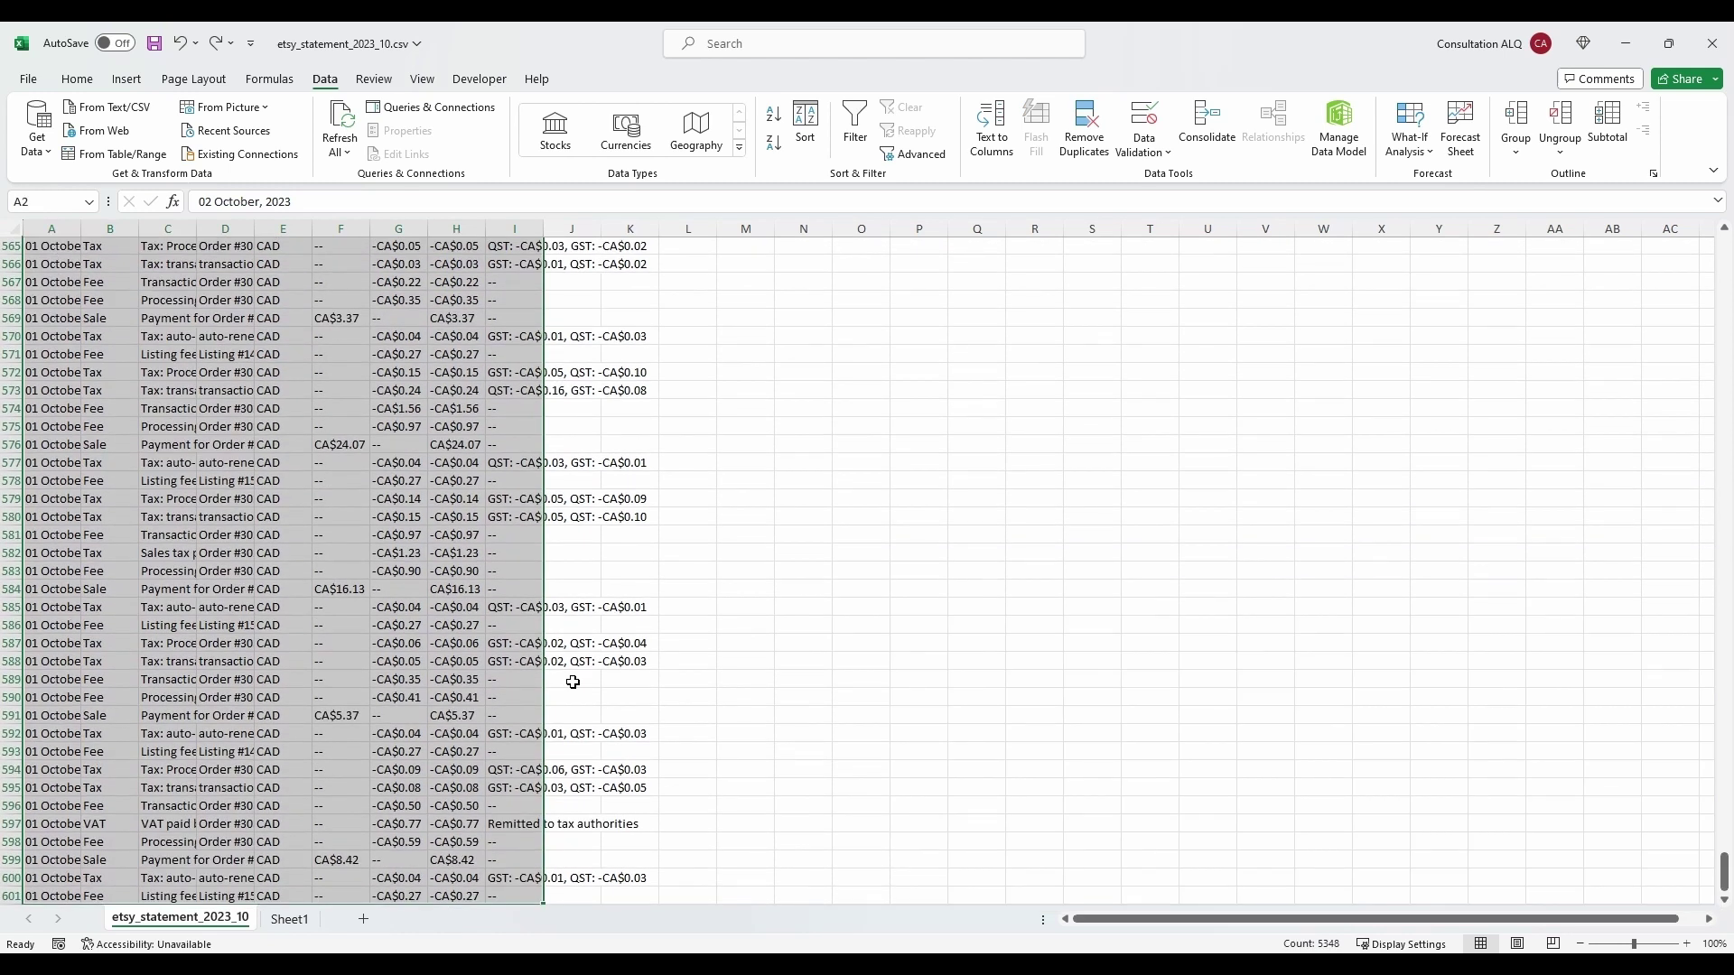
key(ctrl+c)
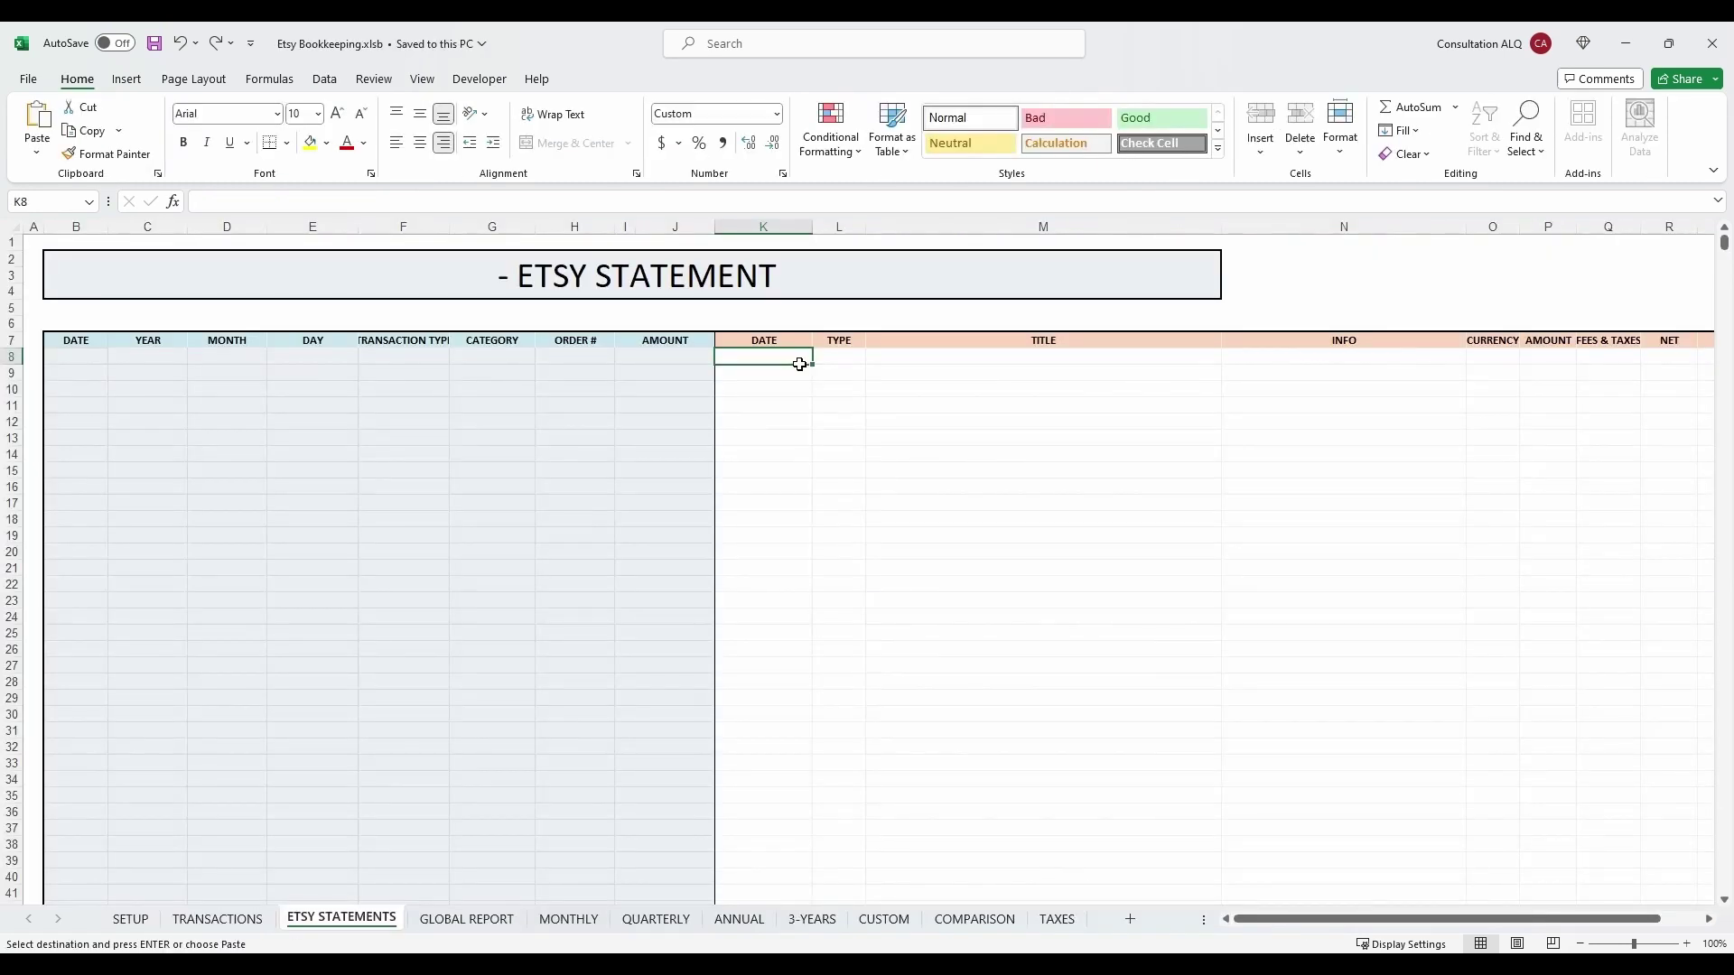
Step: Paste the copied statement rows as values only into the ETSY STATEMENTS sheet of Etsy Bookkeeping.xlsb, starting at K8 under DATE
click(799, 361)
key(ctrl+shift+v)
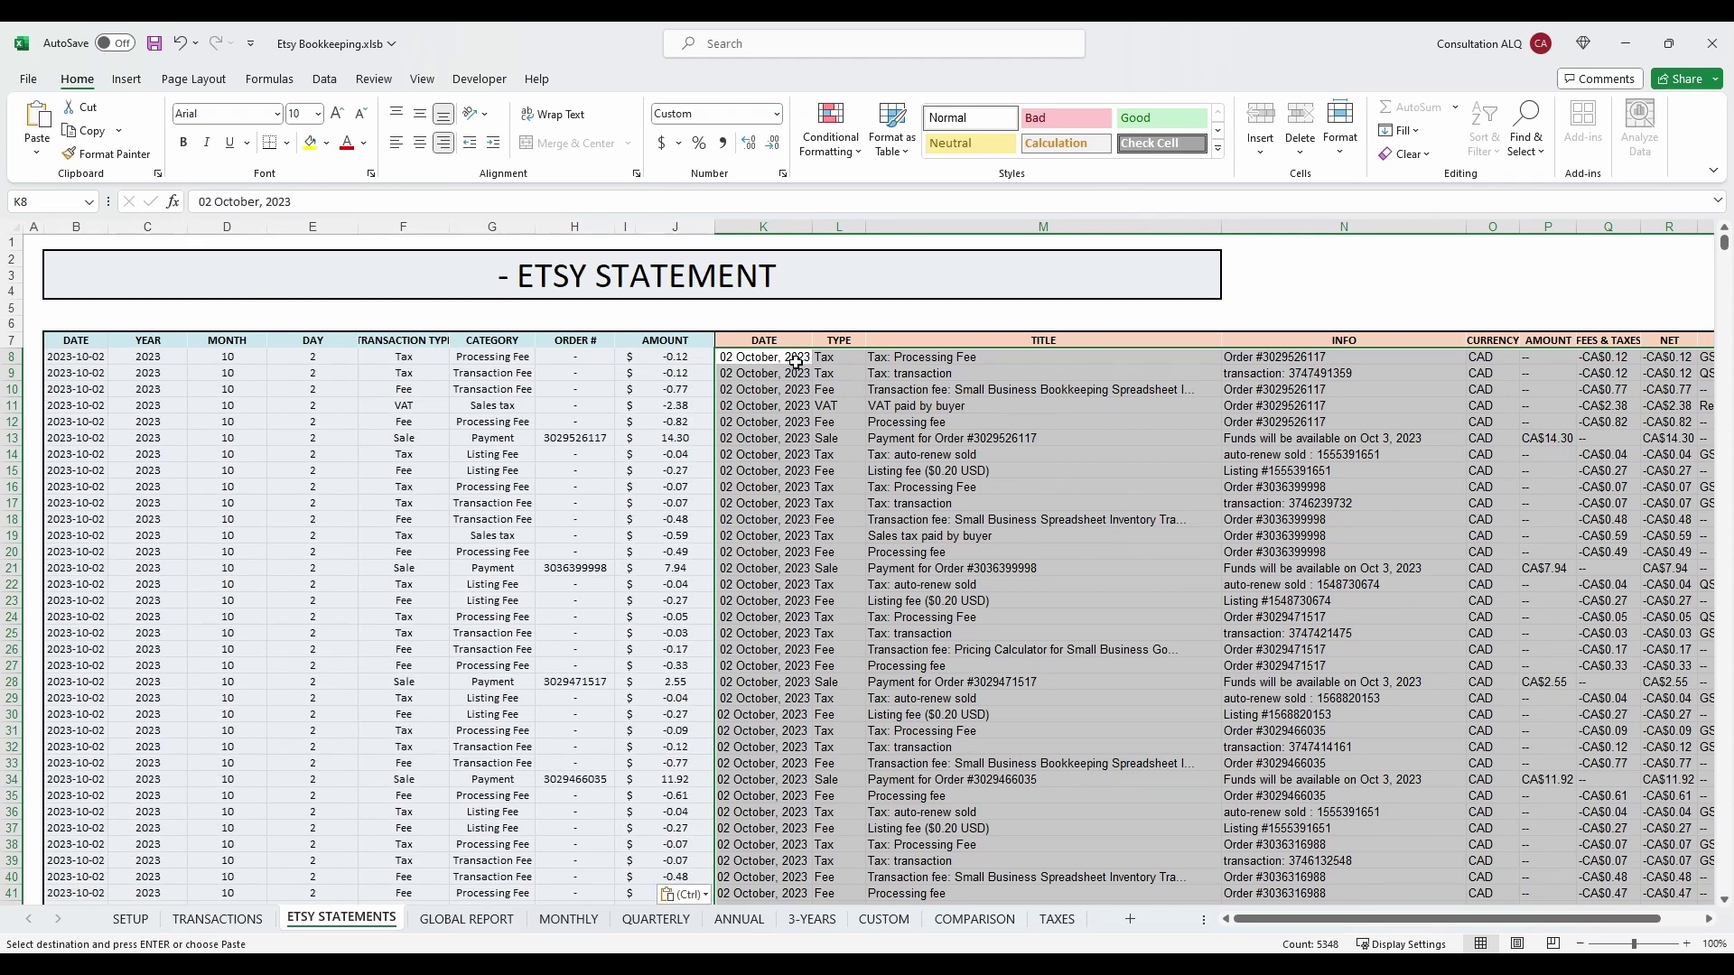
ctrl+scroll(763, 395, down, 1)
click(763, 394)
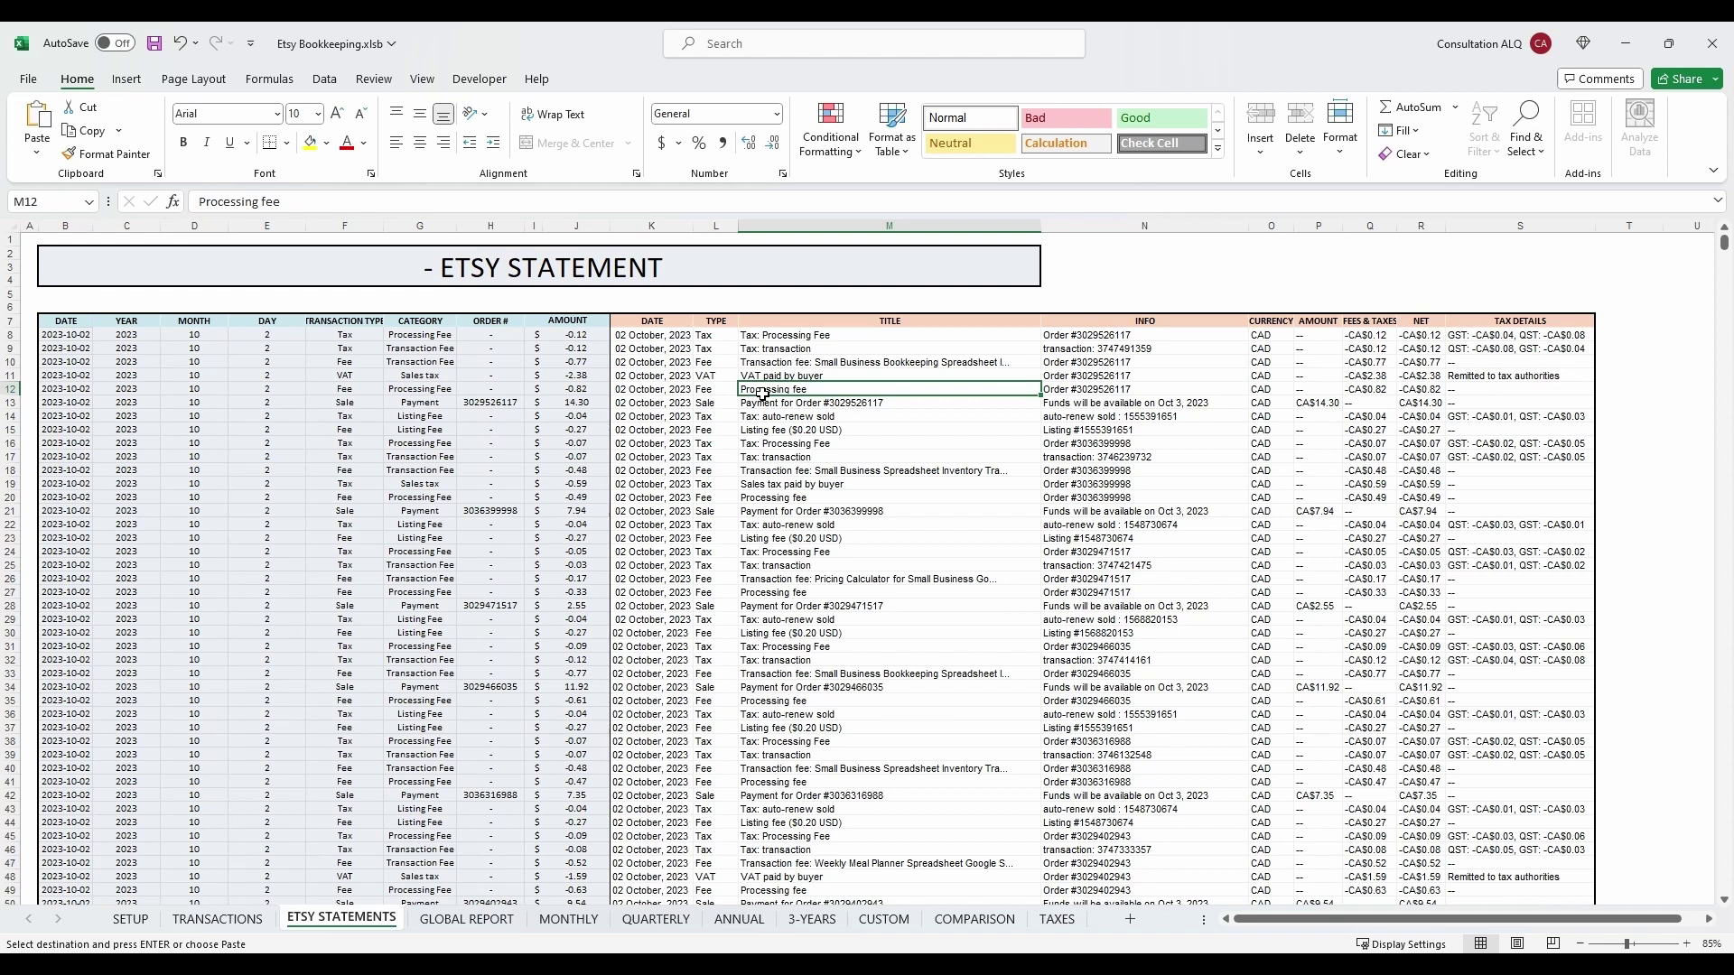
Step: Review the pasted statement rows and select the first empty DATE cell directly below the last row of data
scroll(290, 376, down, 2)
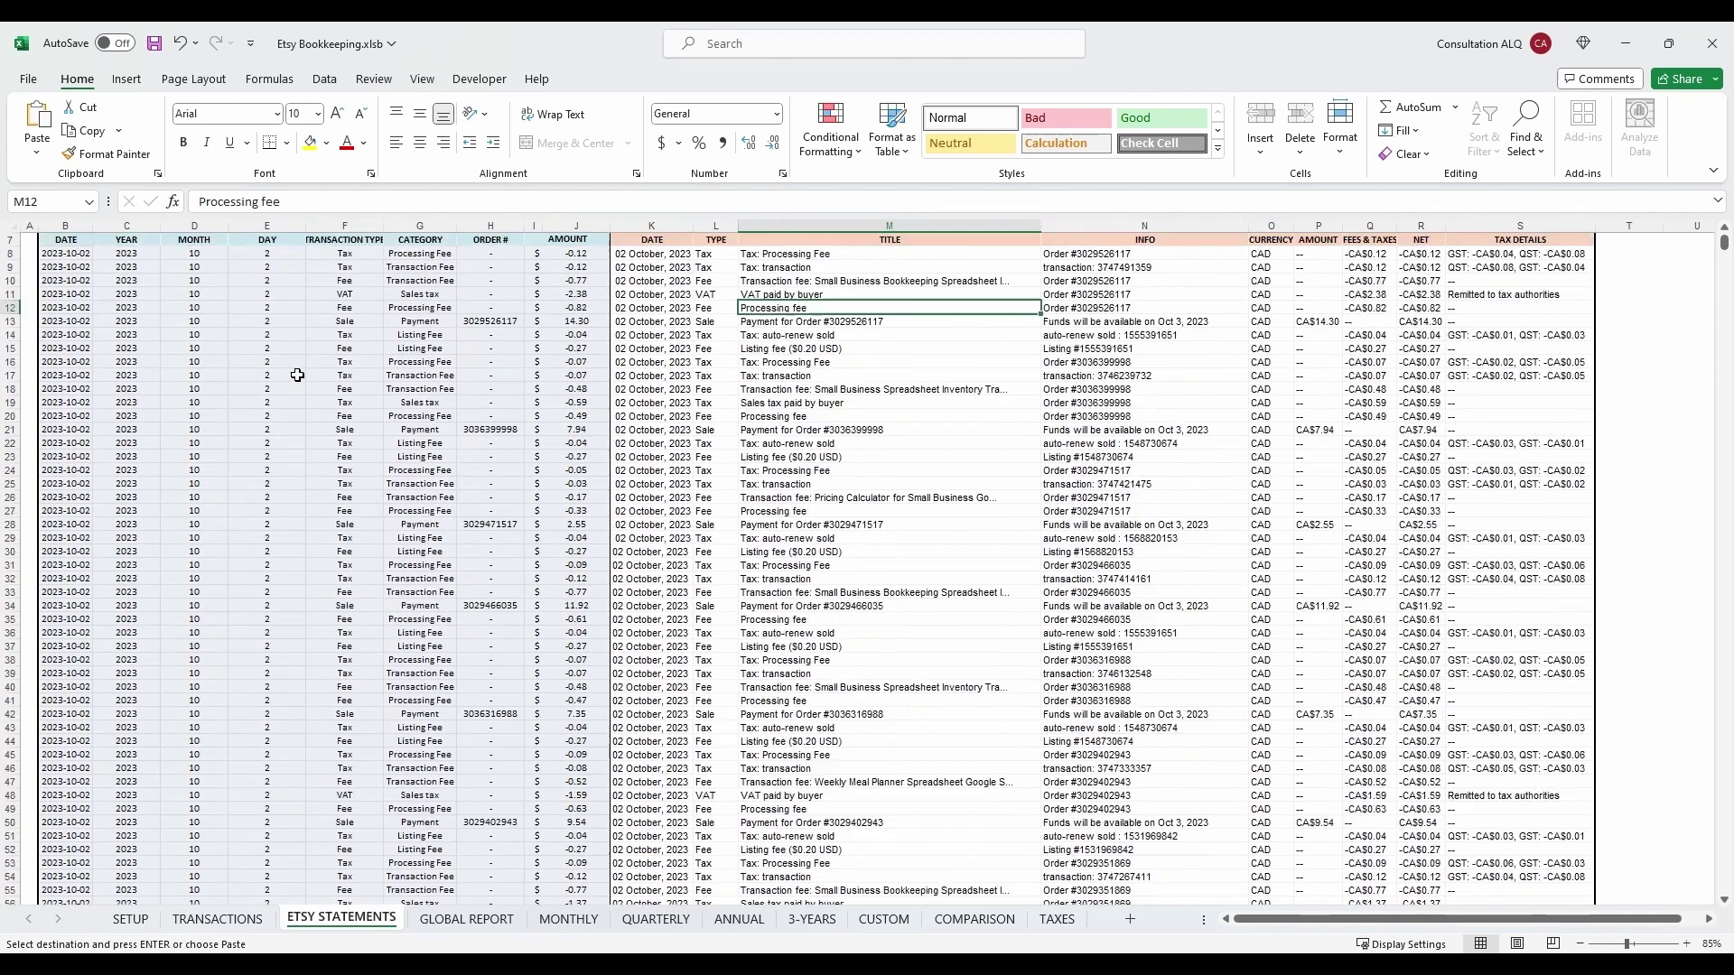
scroll(290, 375, up, 2)
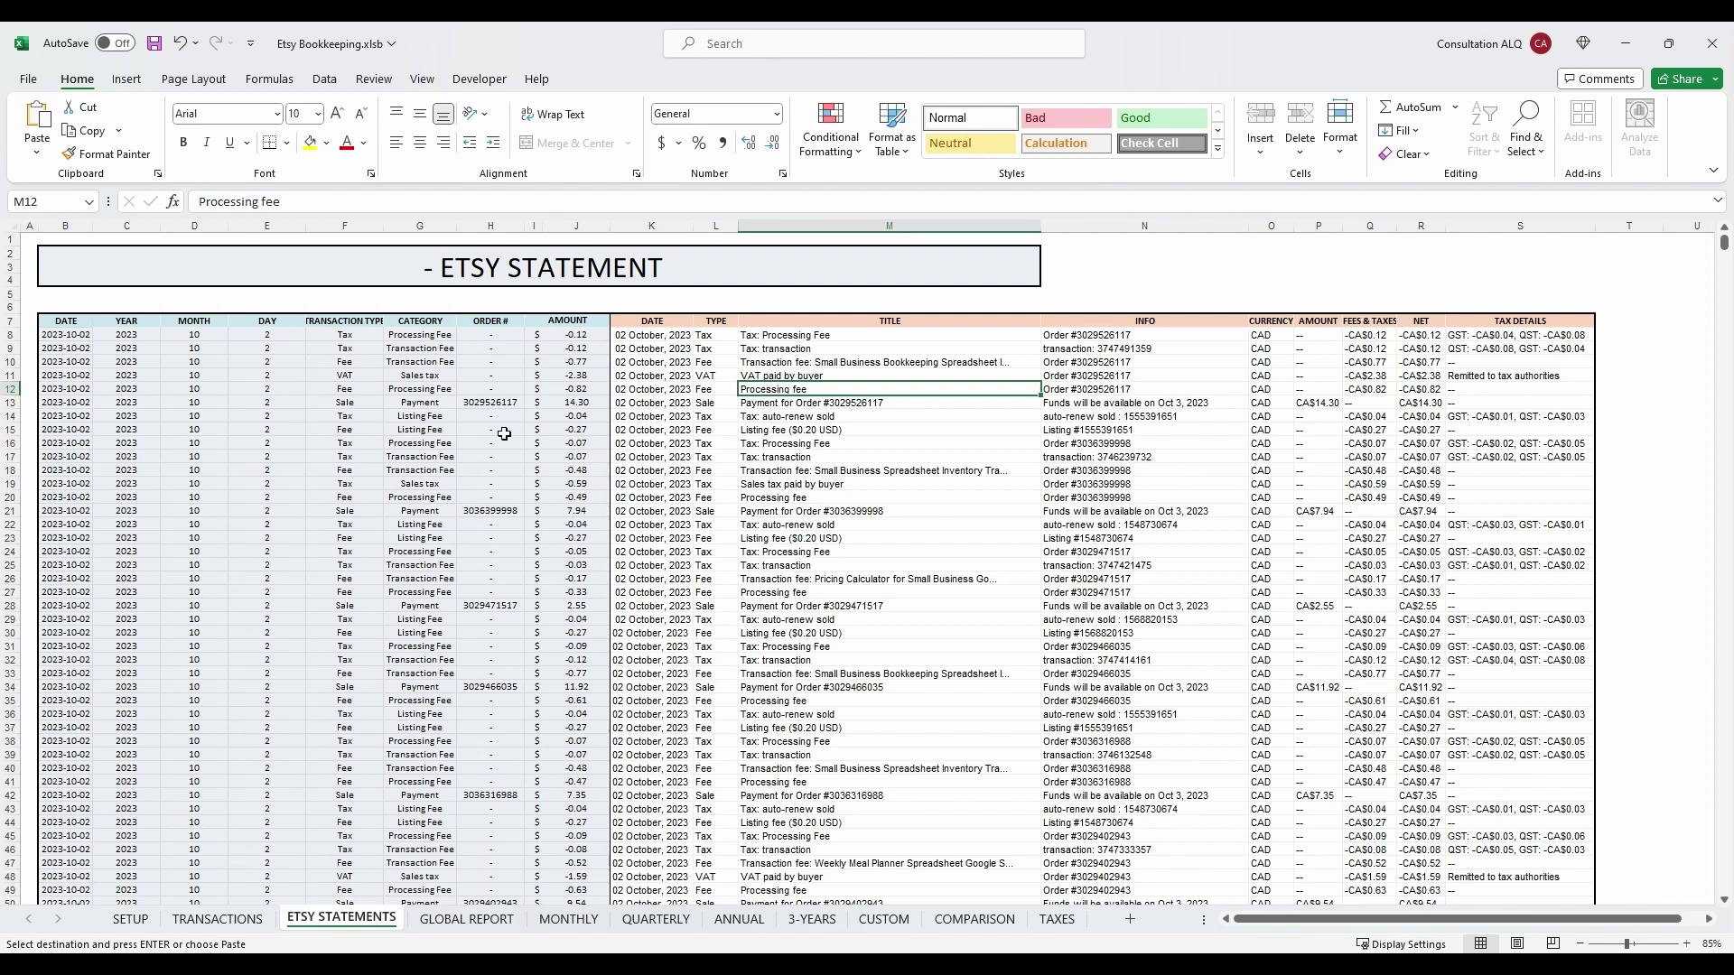
click(652, 404)
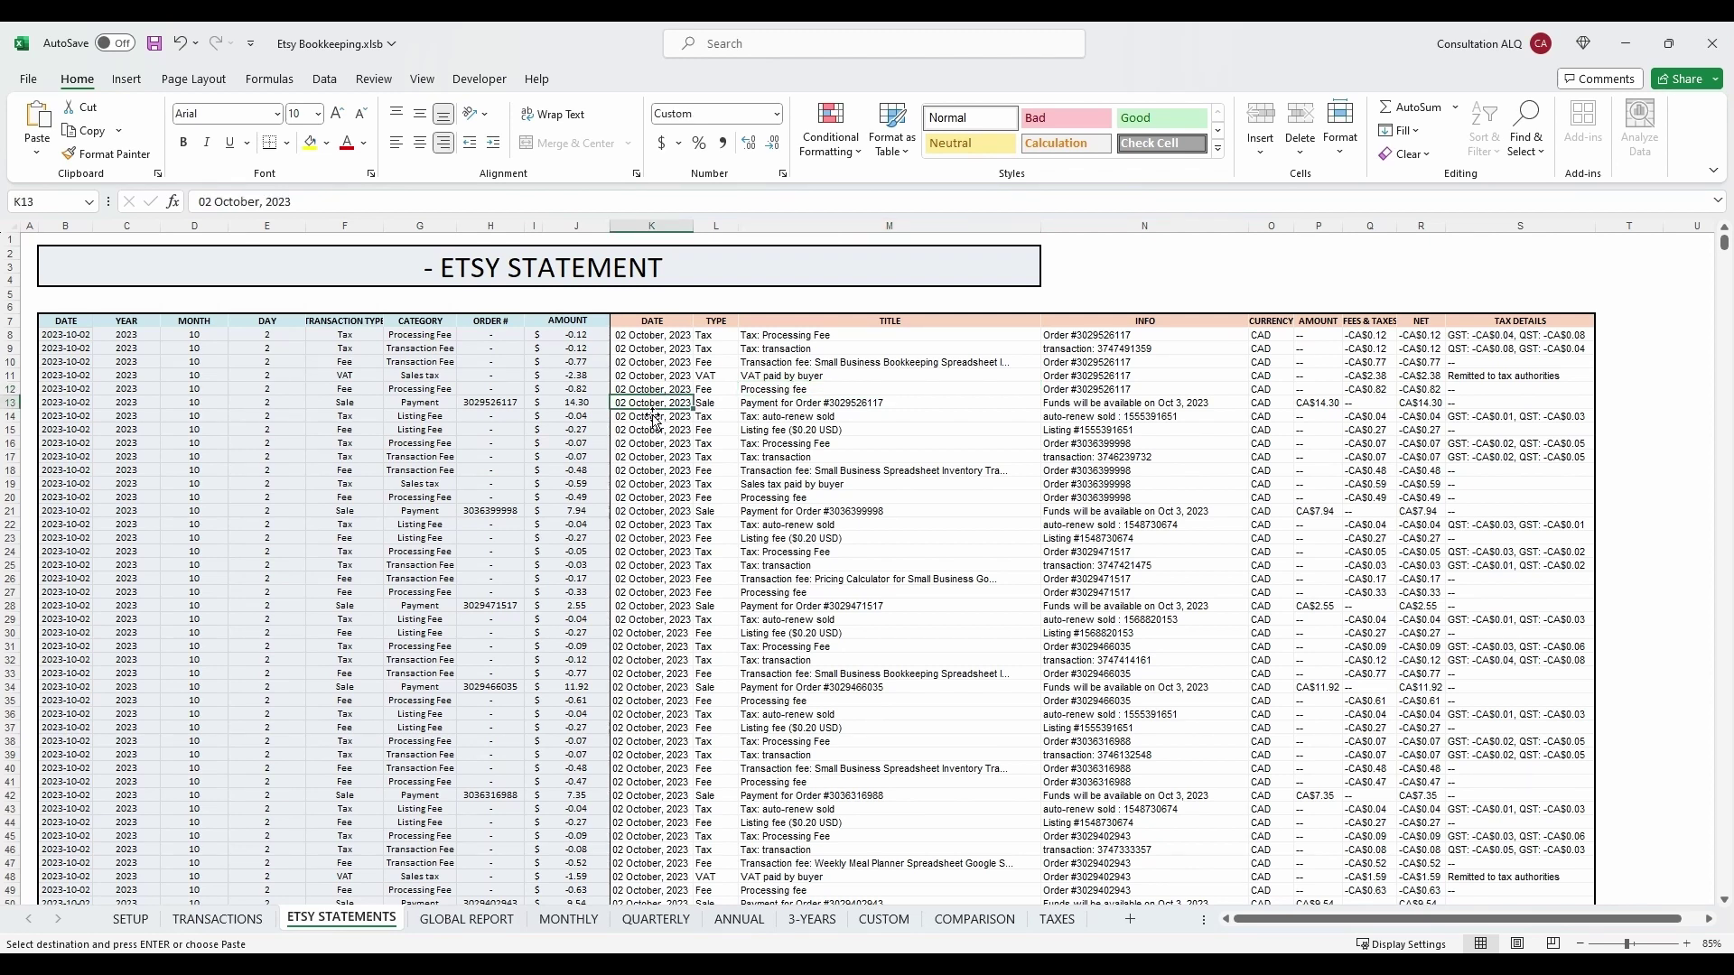
click(668, 336)
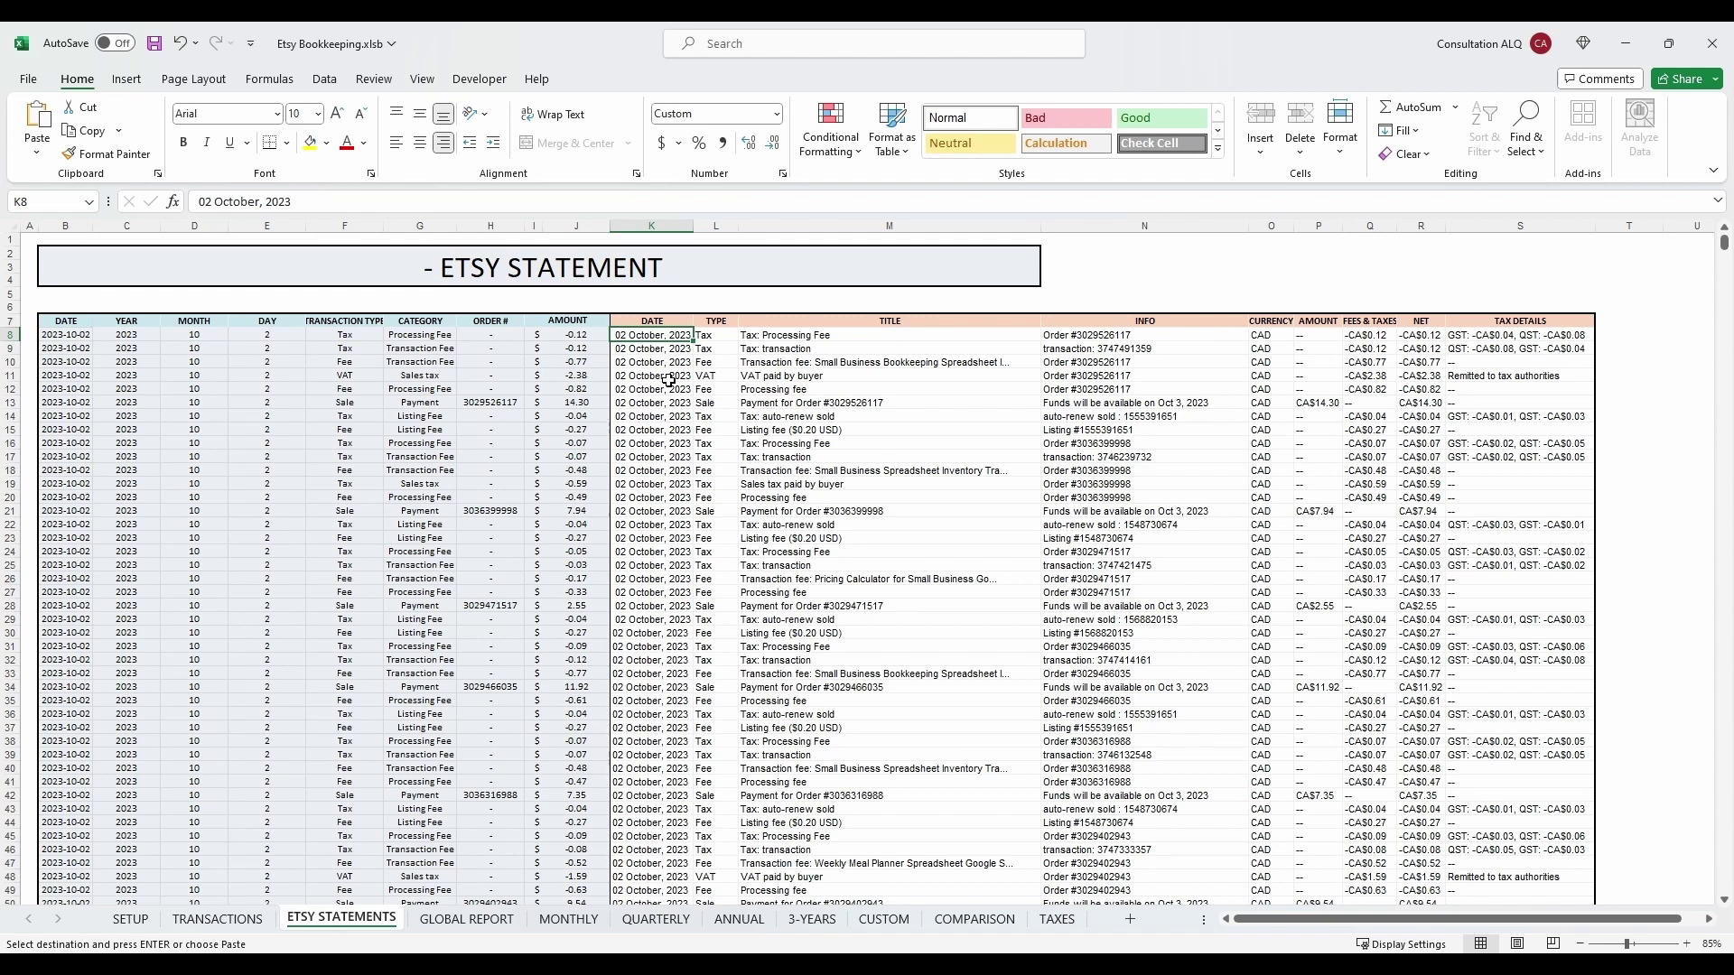
key(ctrl+Down)
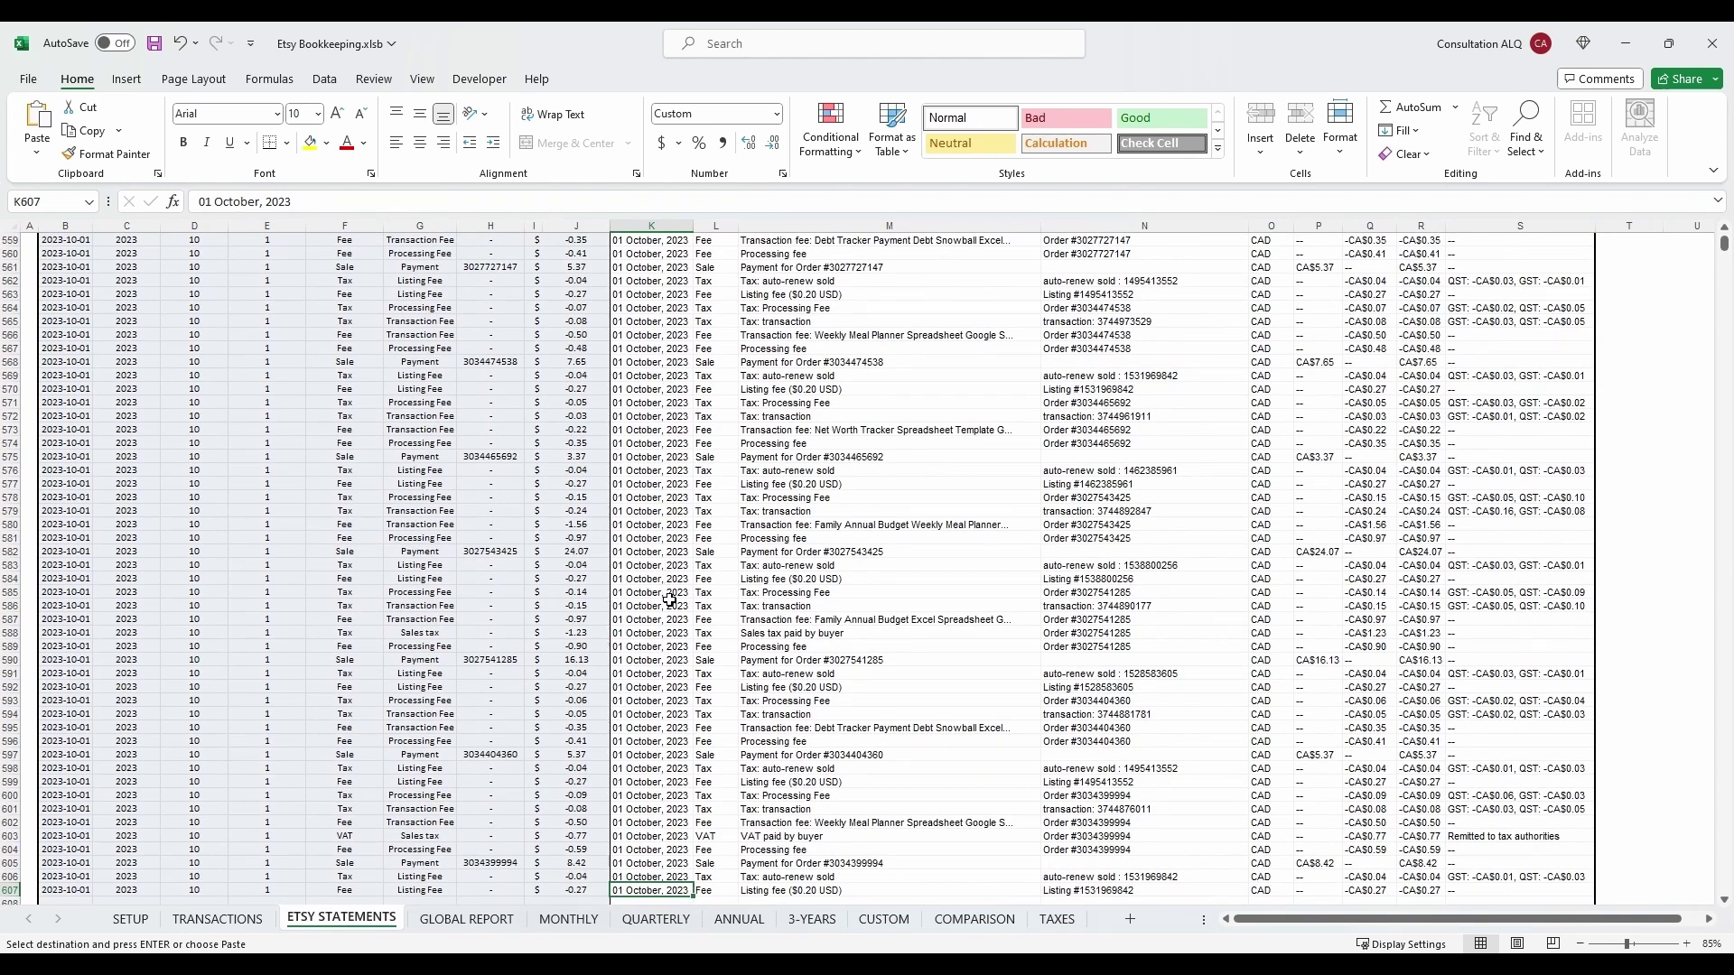
scroll(686, 677, down, 2)
click(668, 824)
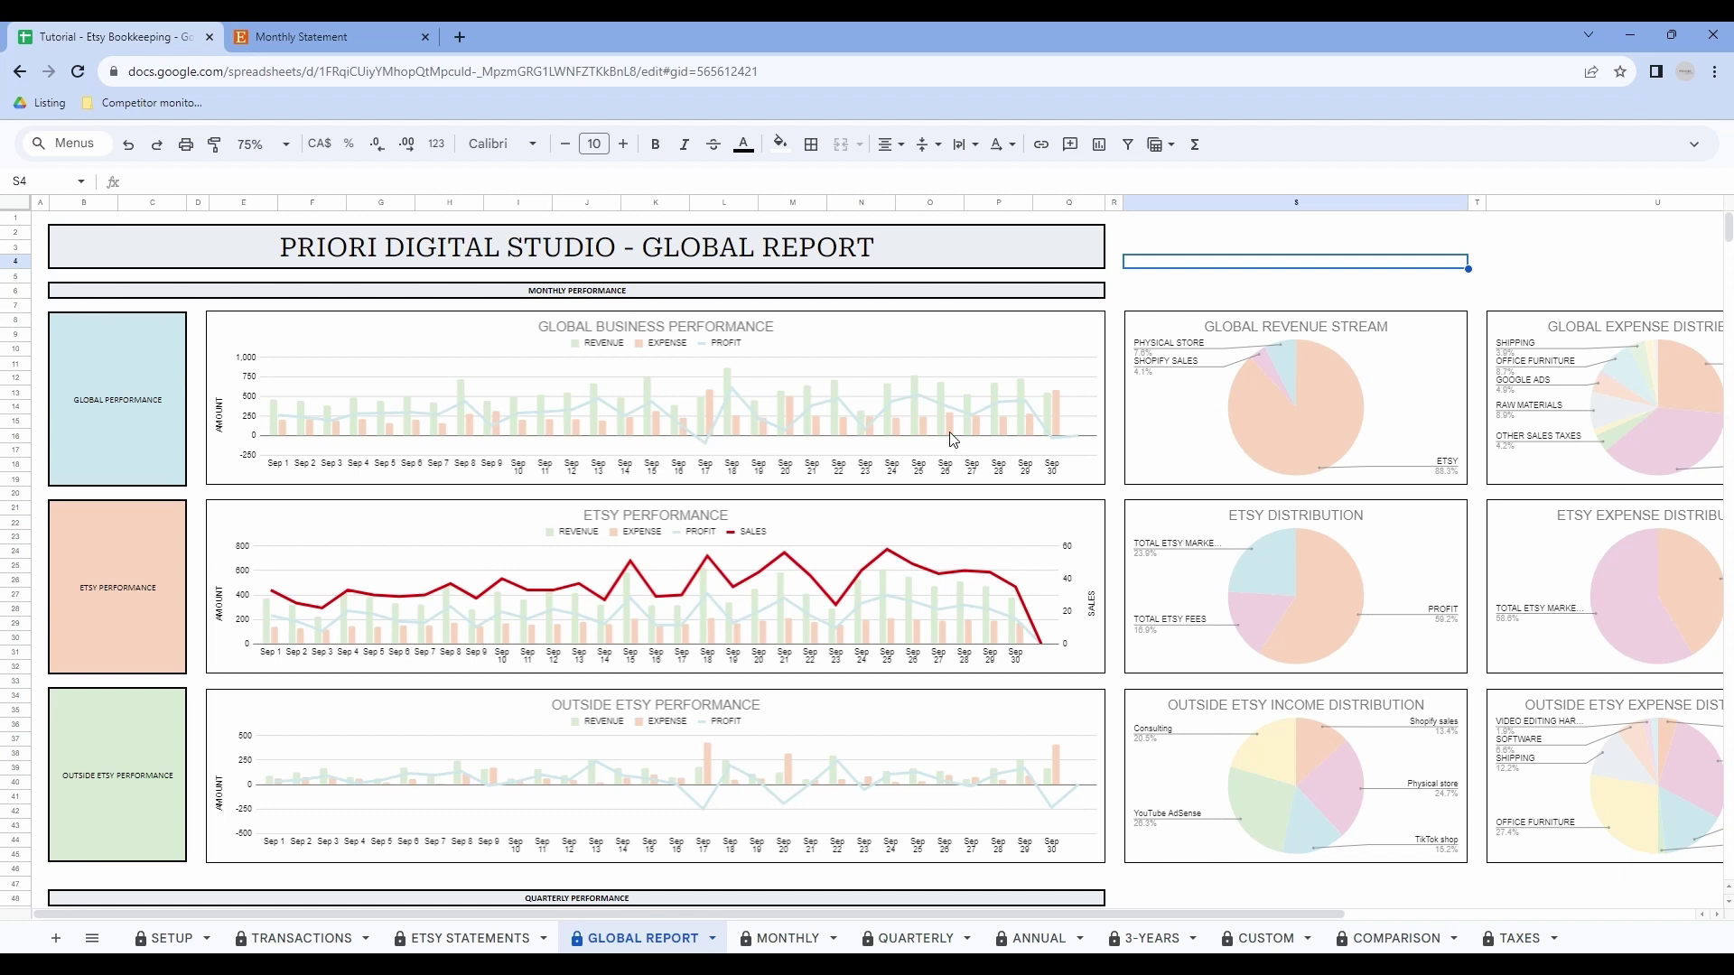
Step: Open the MONTHLY report in the Google Sheets bookkeeping file and set its start date to year 2023 and month September
key(ctrl+shift+Page_Down)
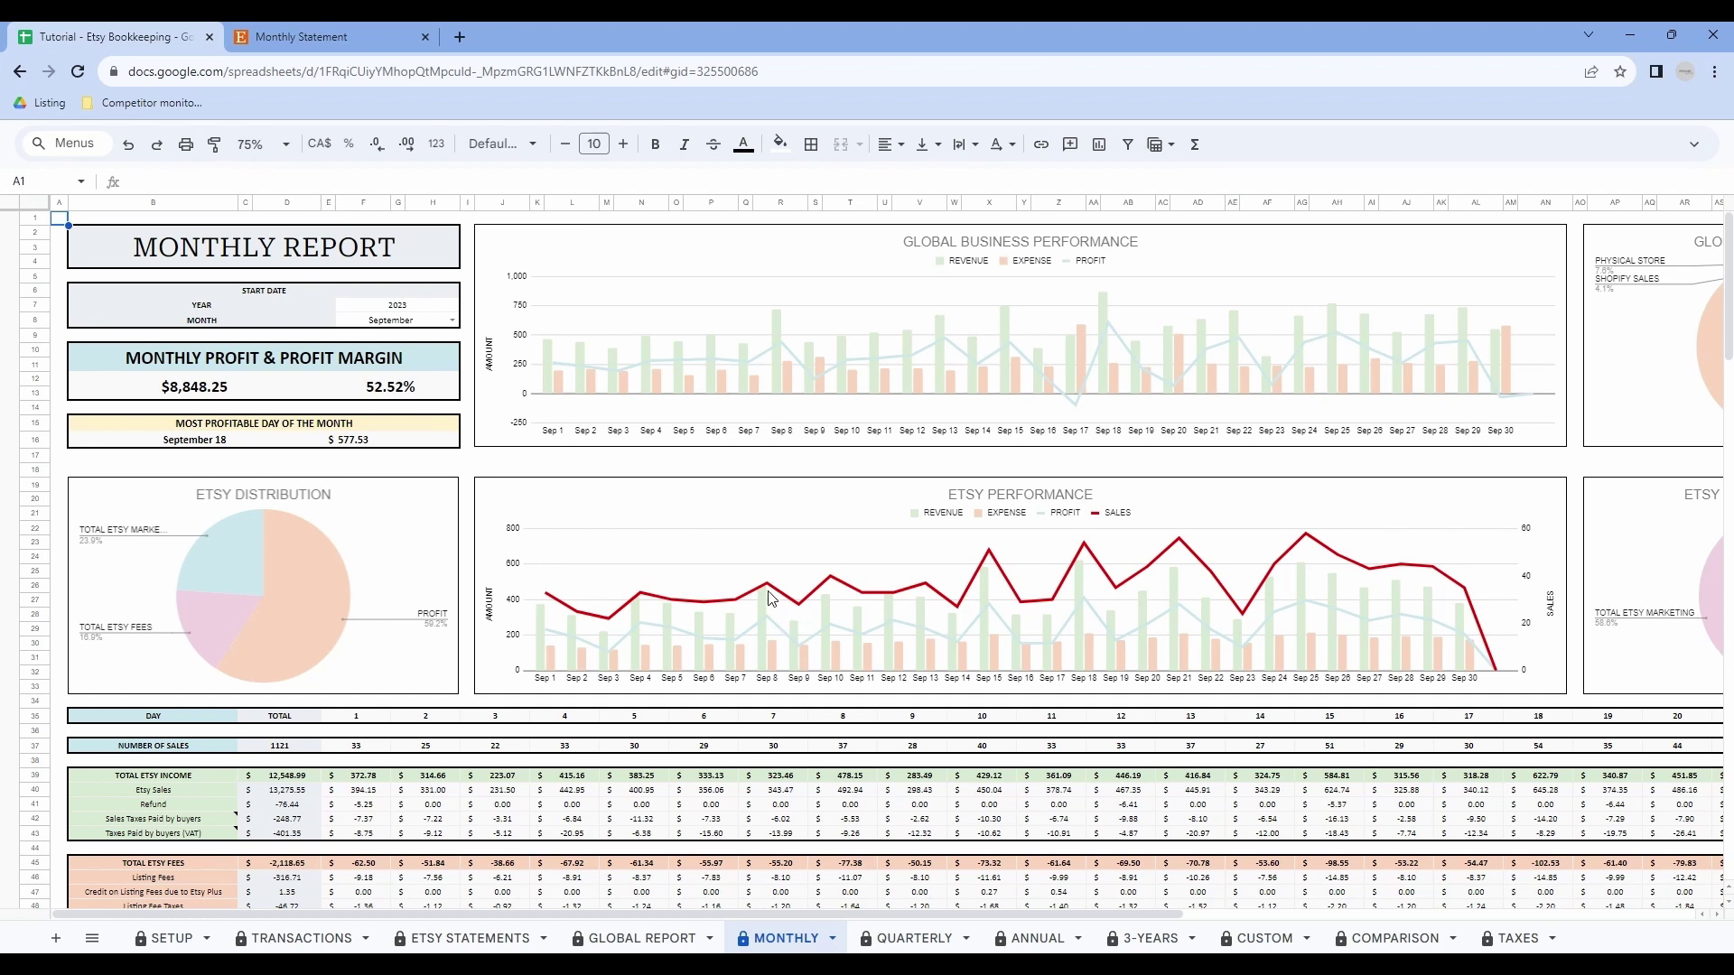
click(398, 305)
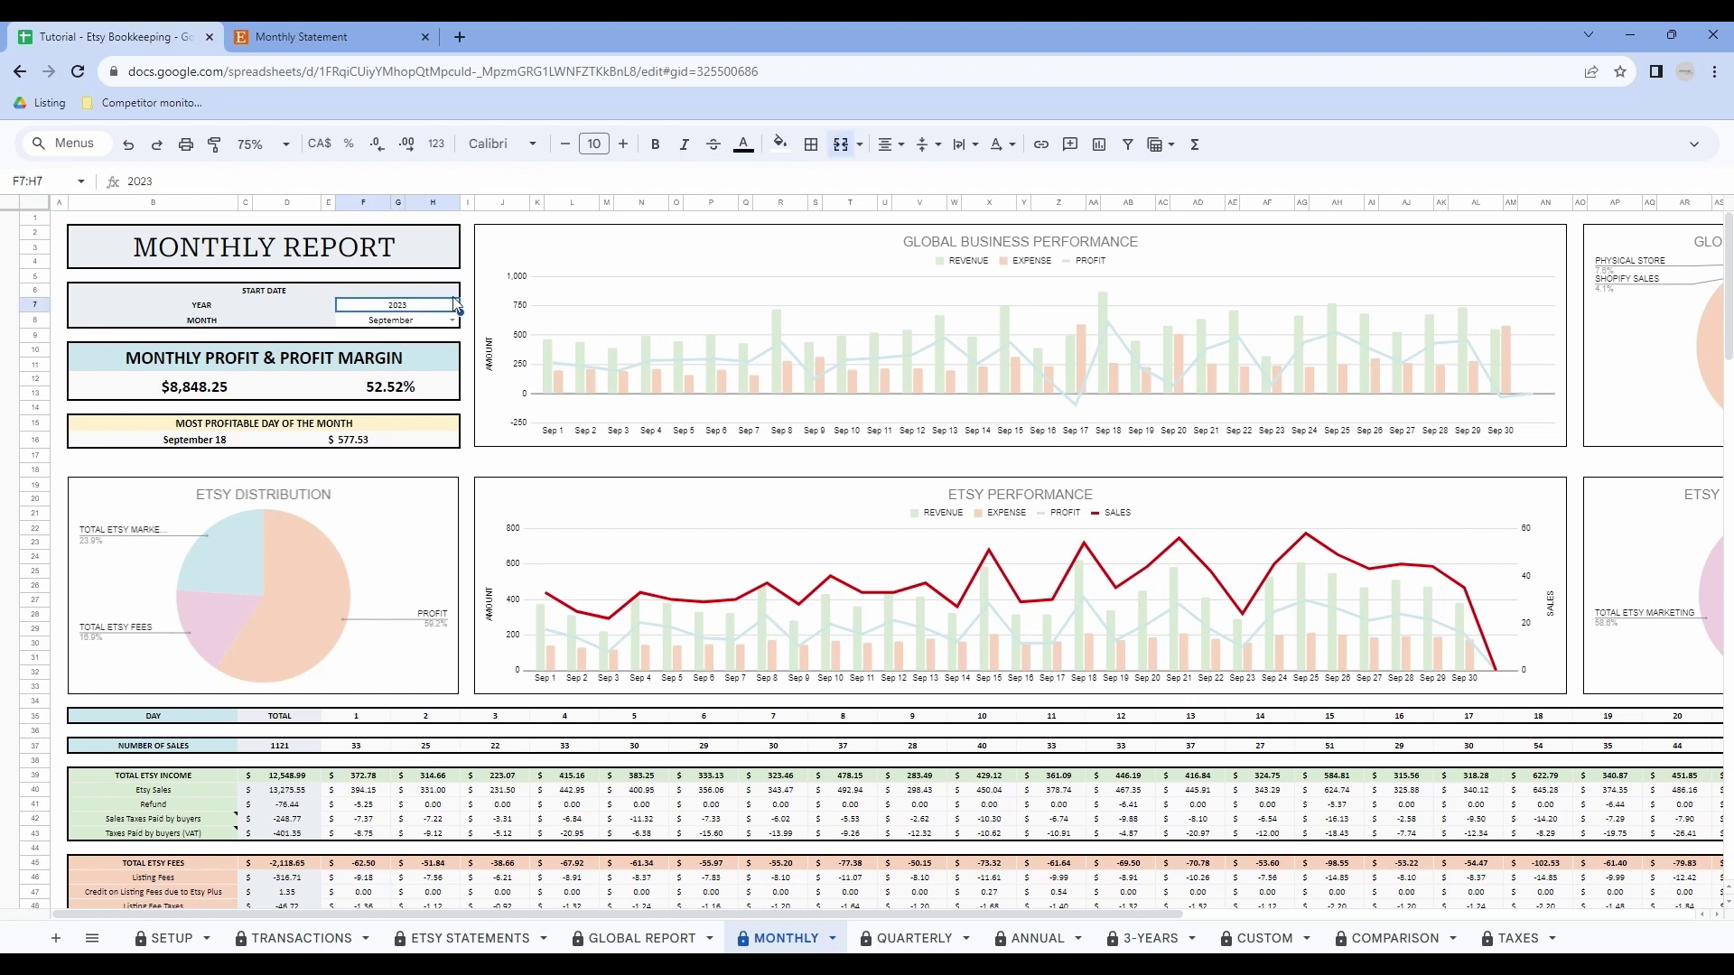
key(Delete)
text(2023)
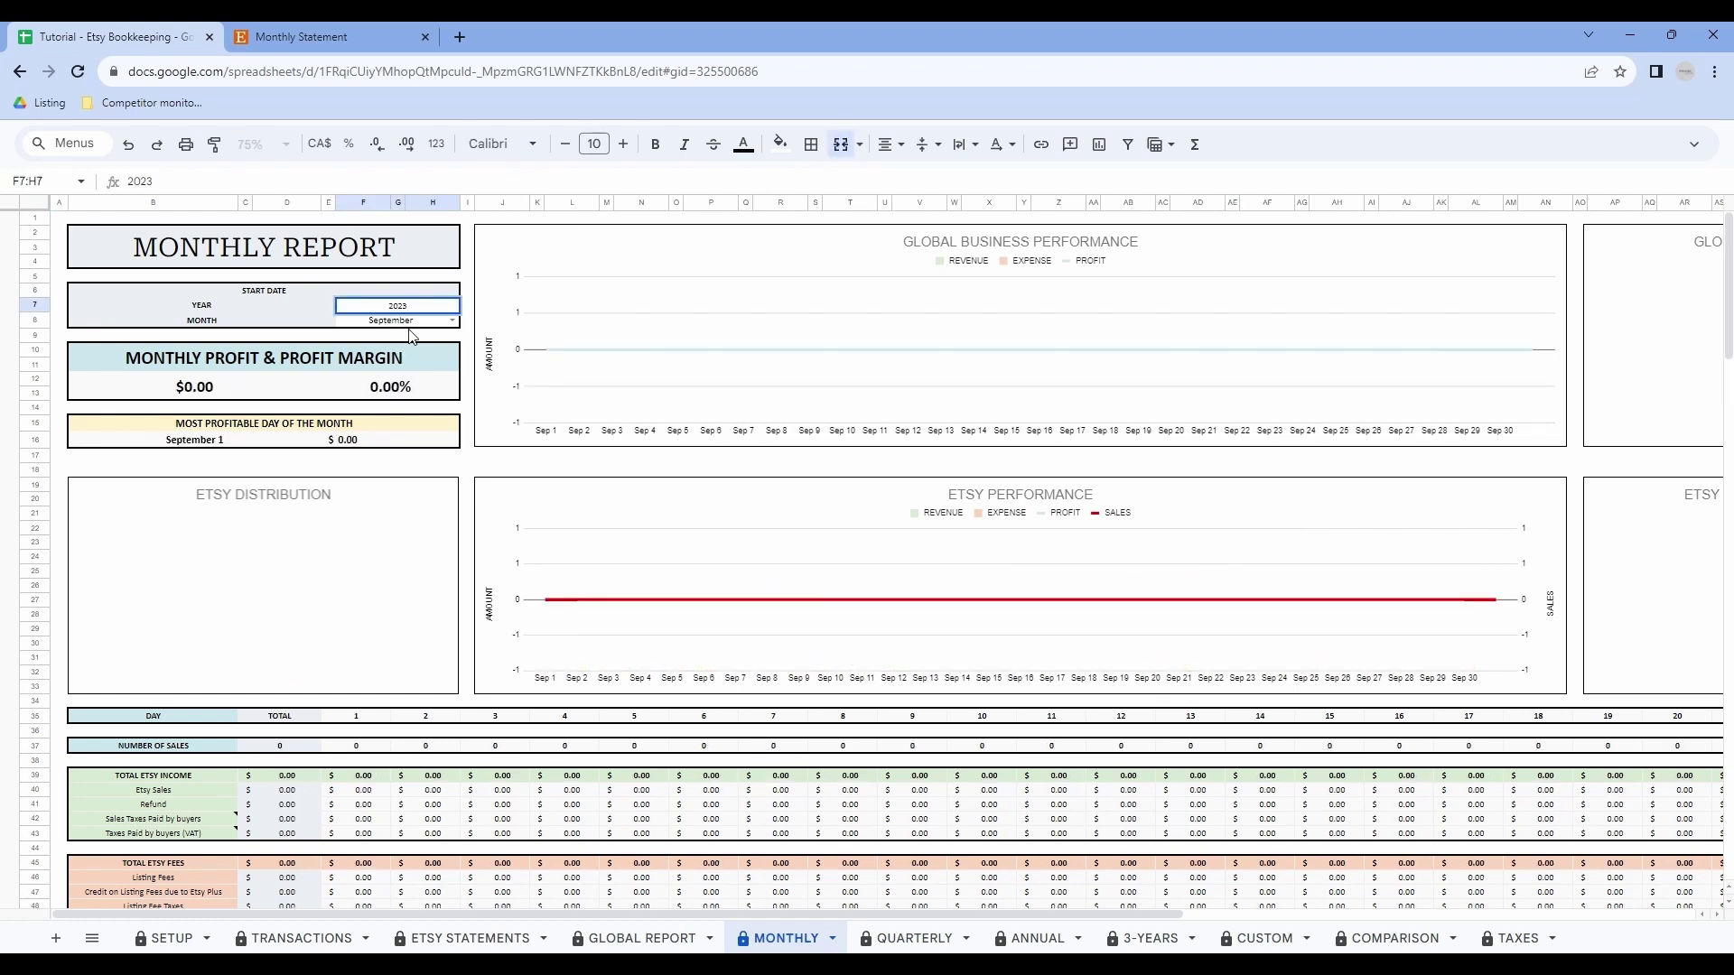
key(Return)
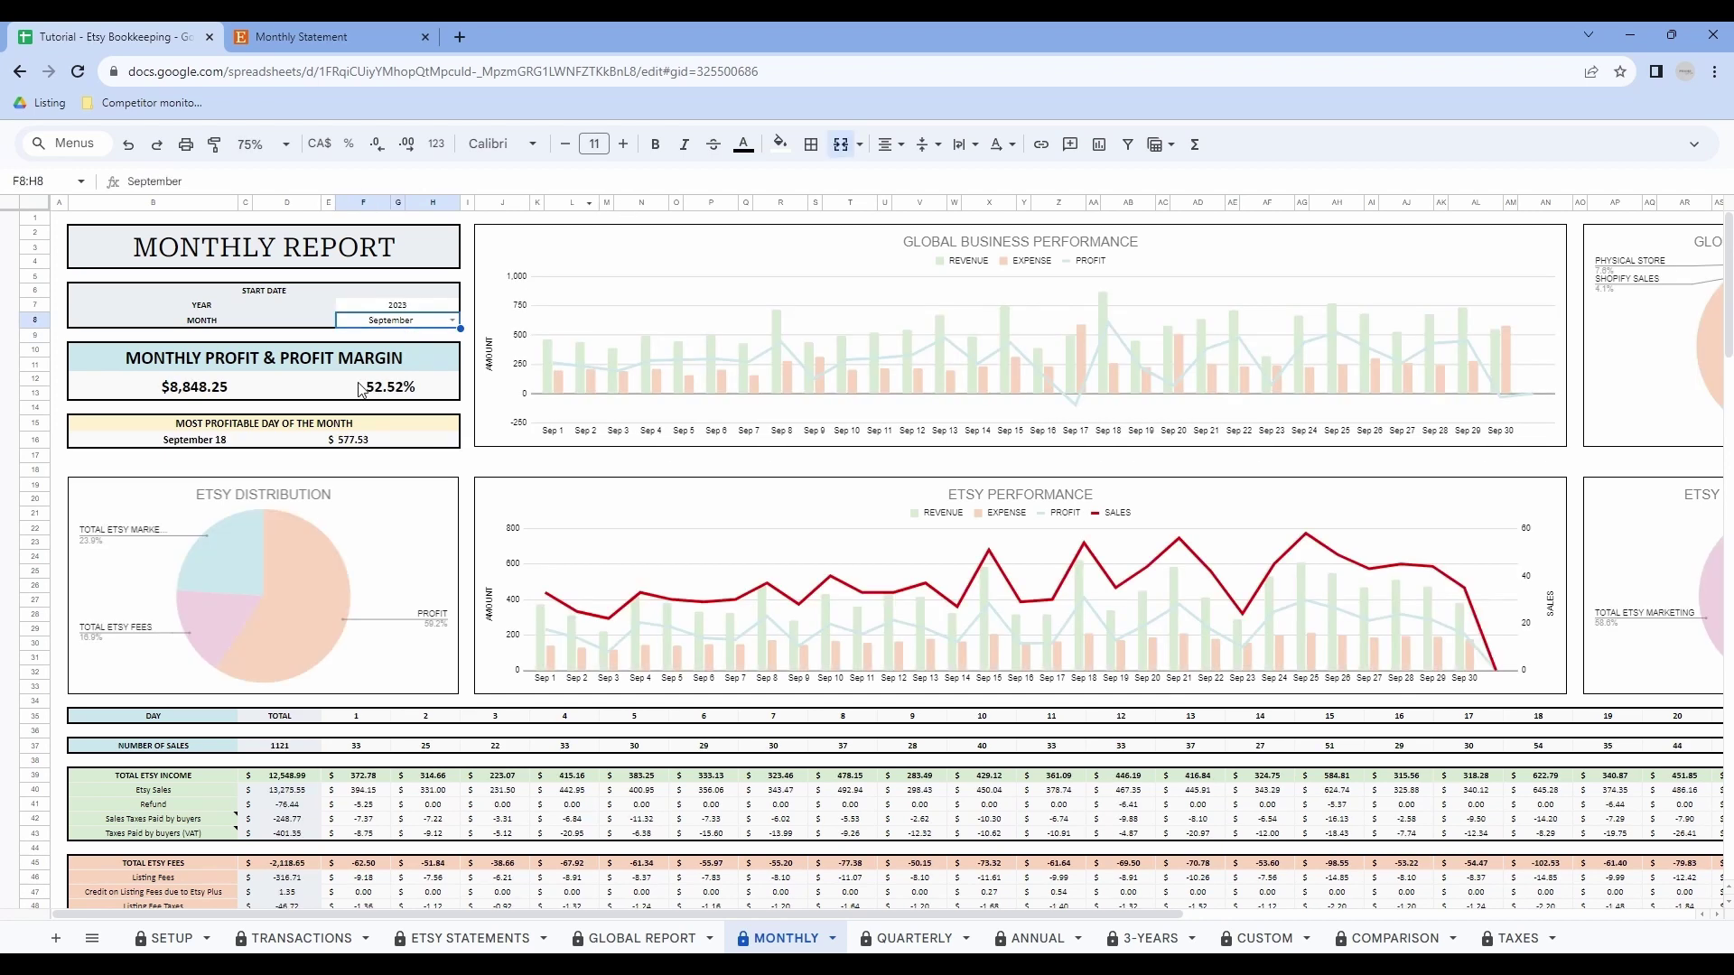
click(451, 321)
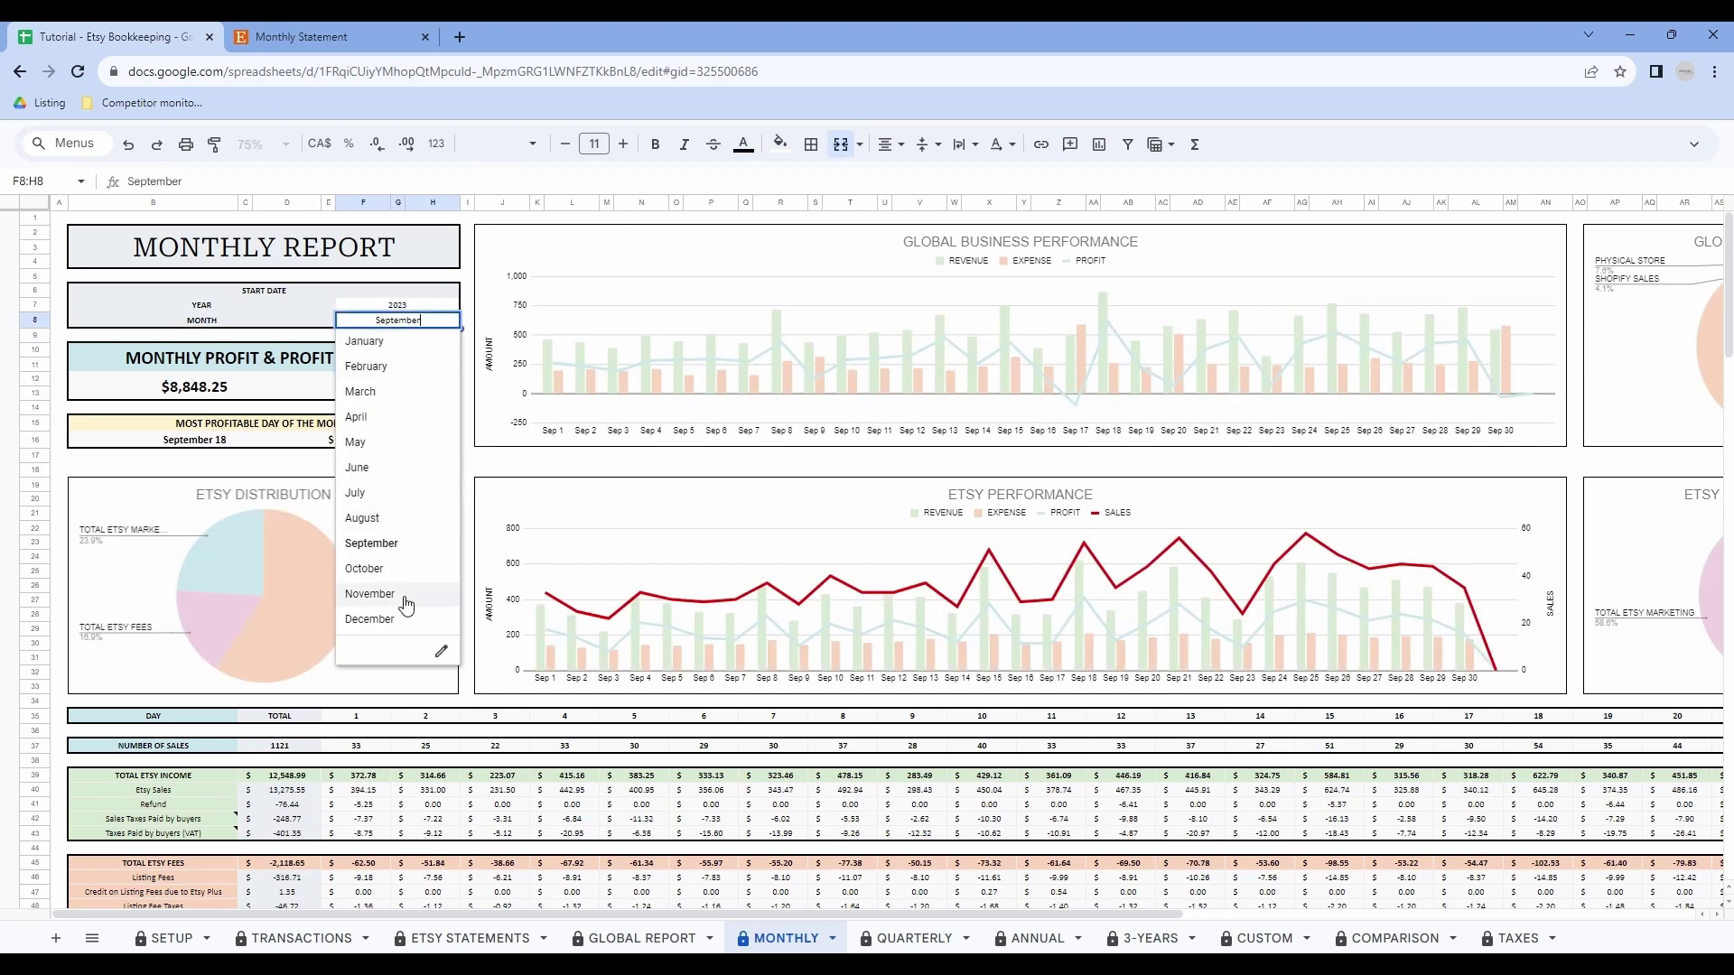
click(393, 552)
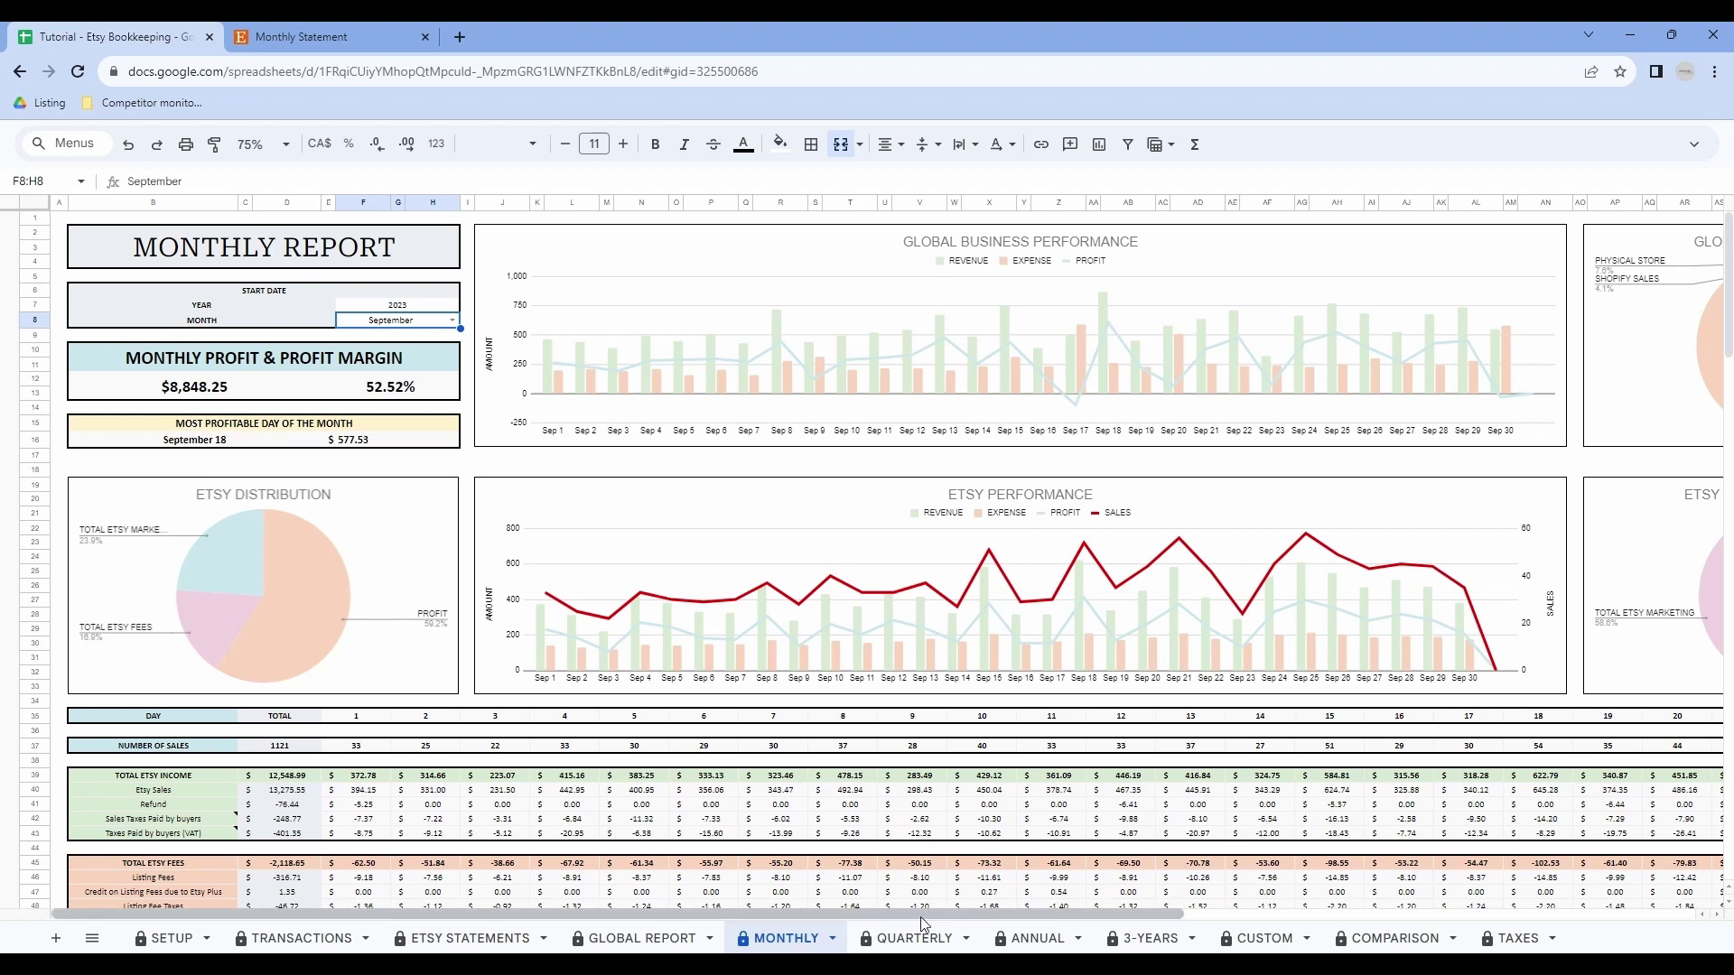
Step: Examine the monthly report's charts, total column, Etsy income and cost breakdown, outside-Etsy figures and global business results
drag(921, 917, 1429, 942)
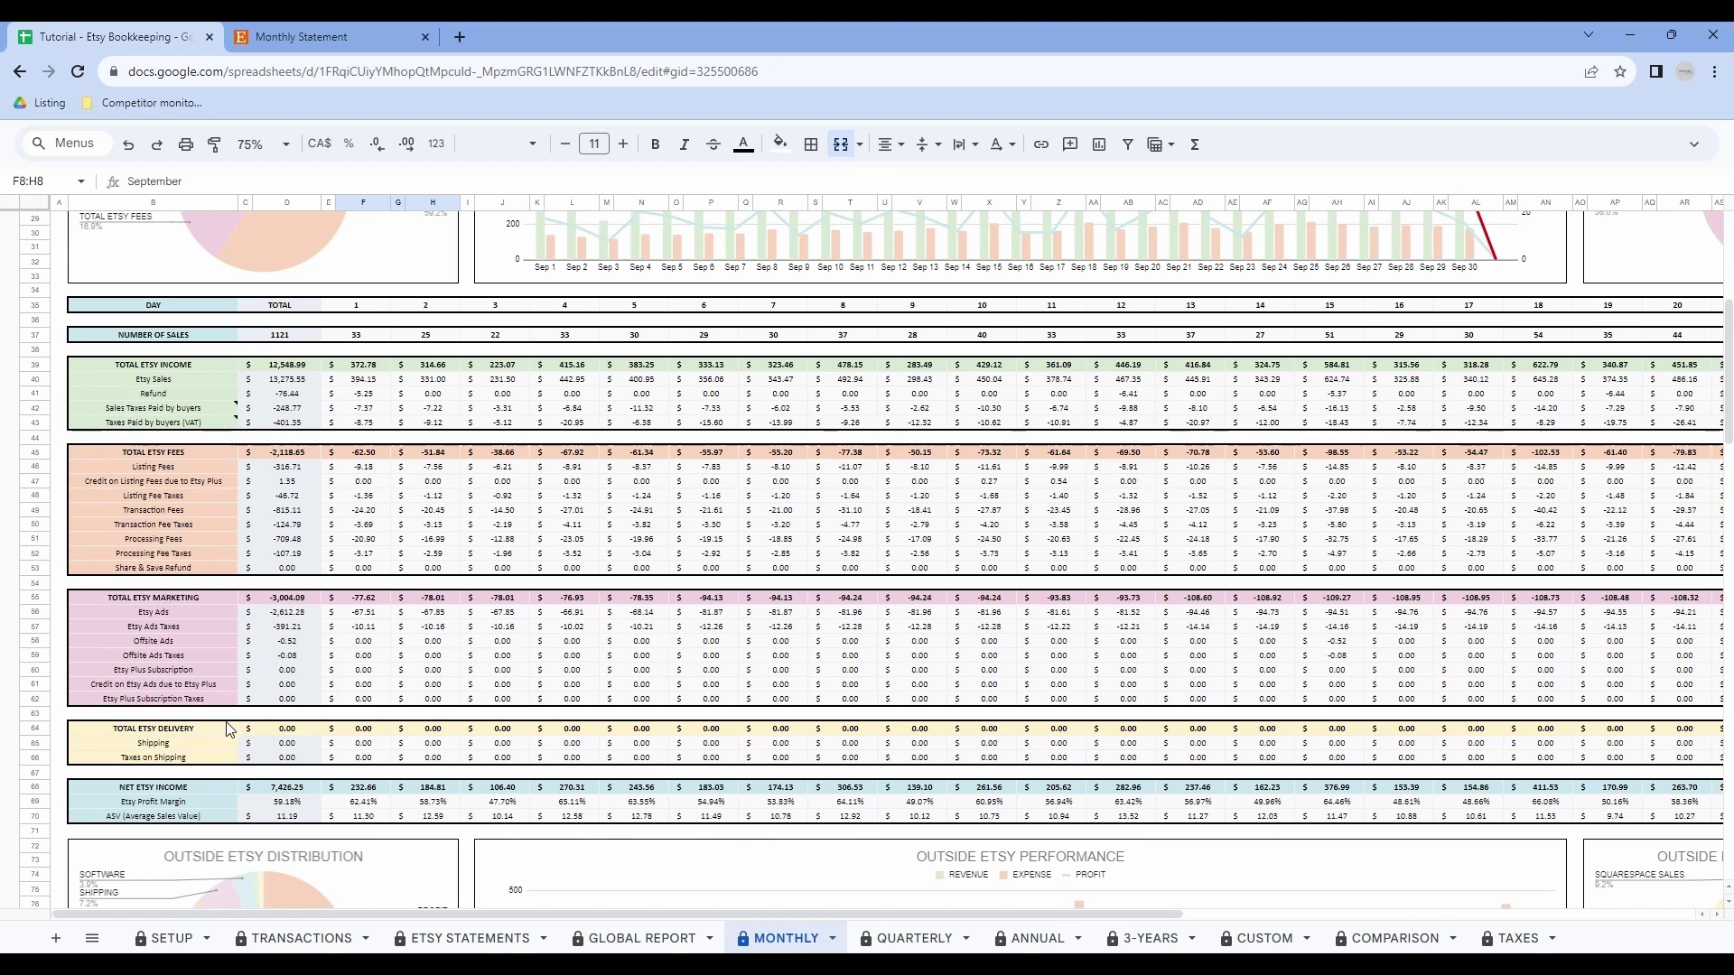
drag(280, 306, 282, 818)
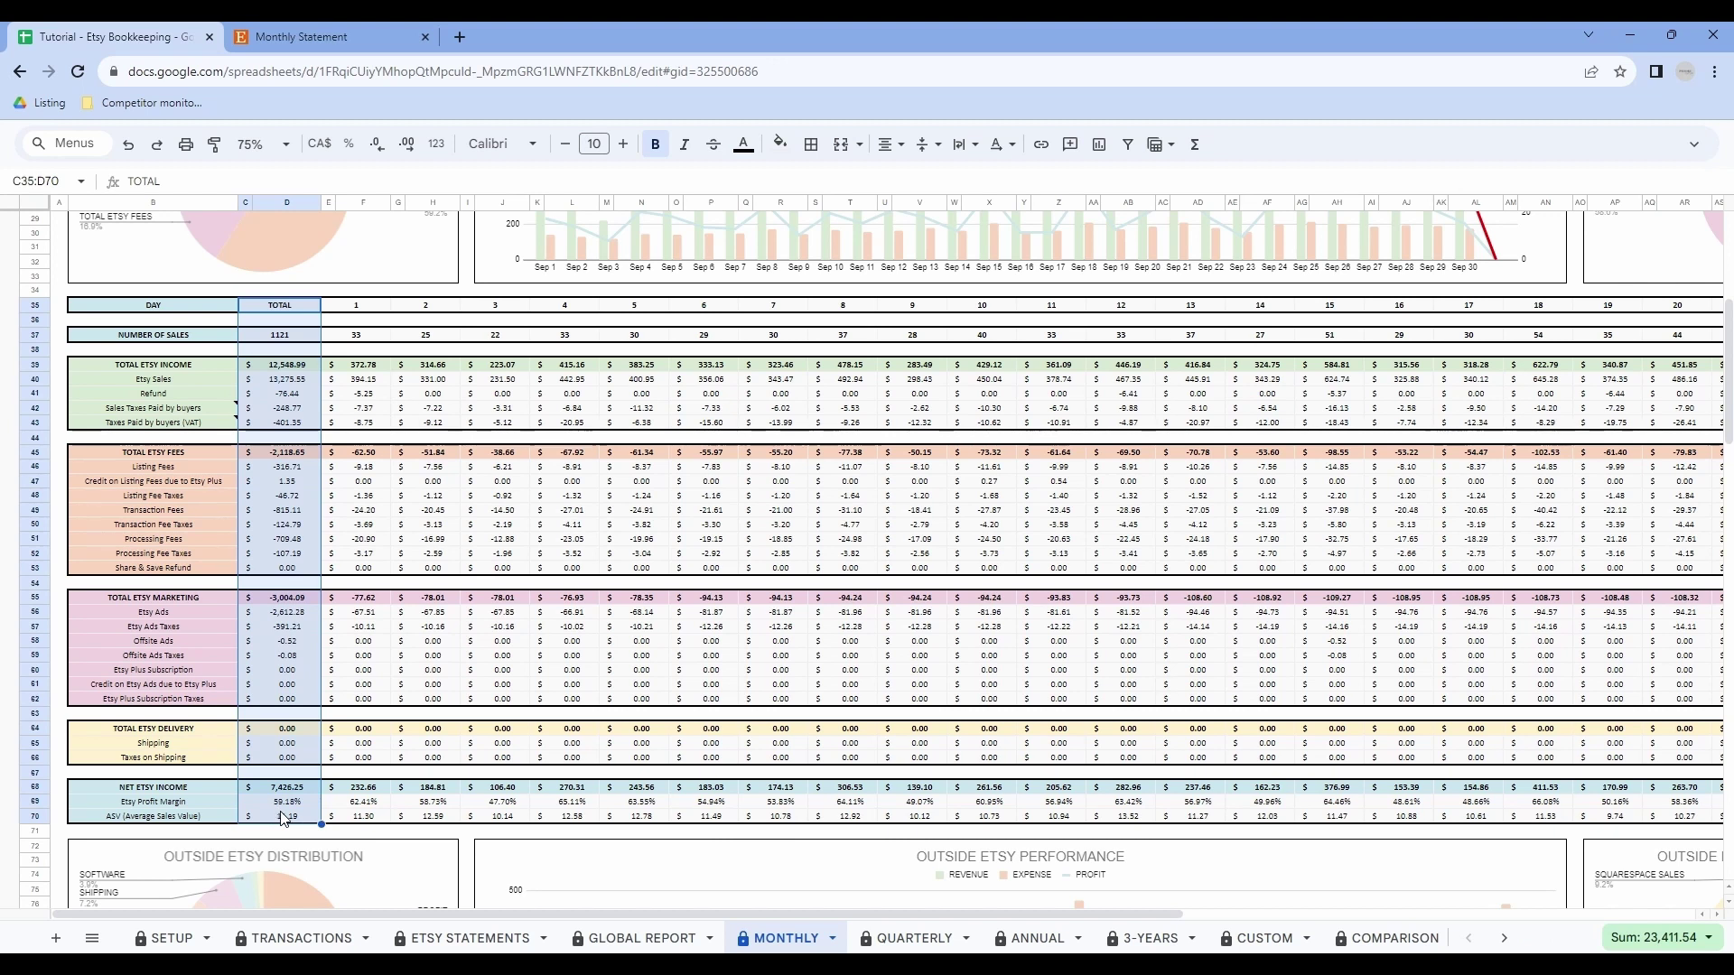
click(676, 685)
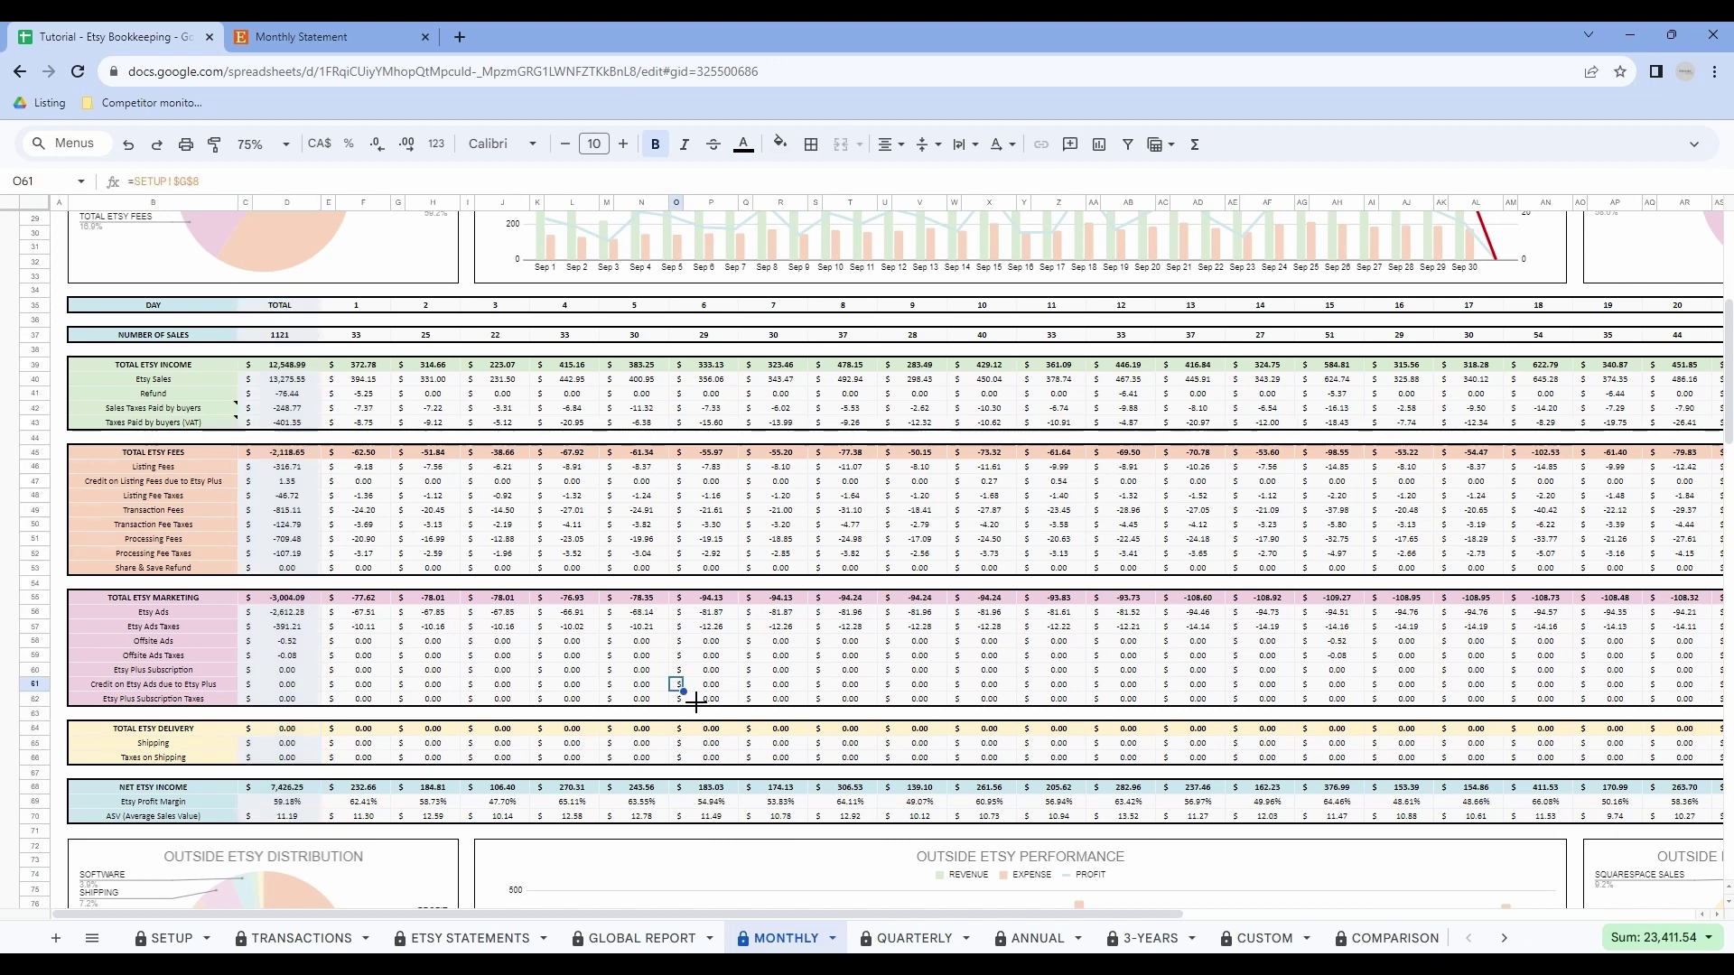
scroll(695, 703, down, 7)
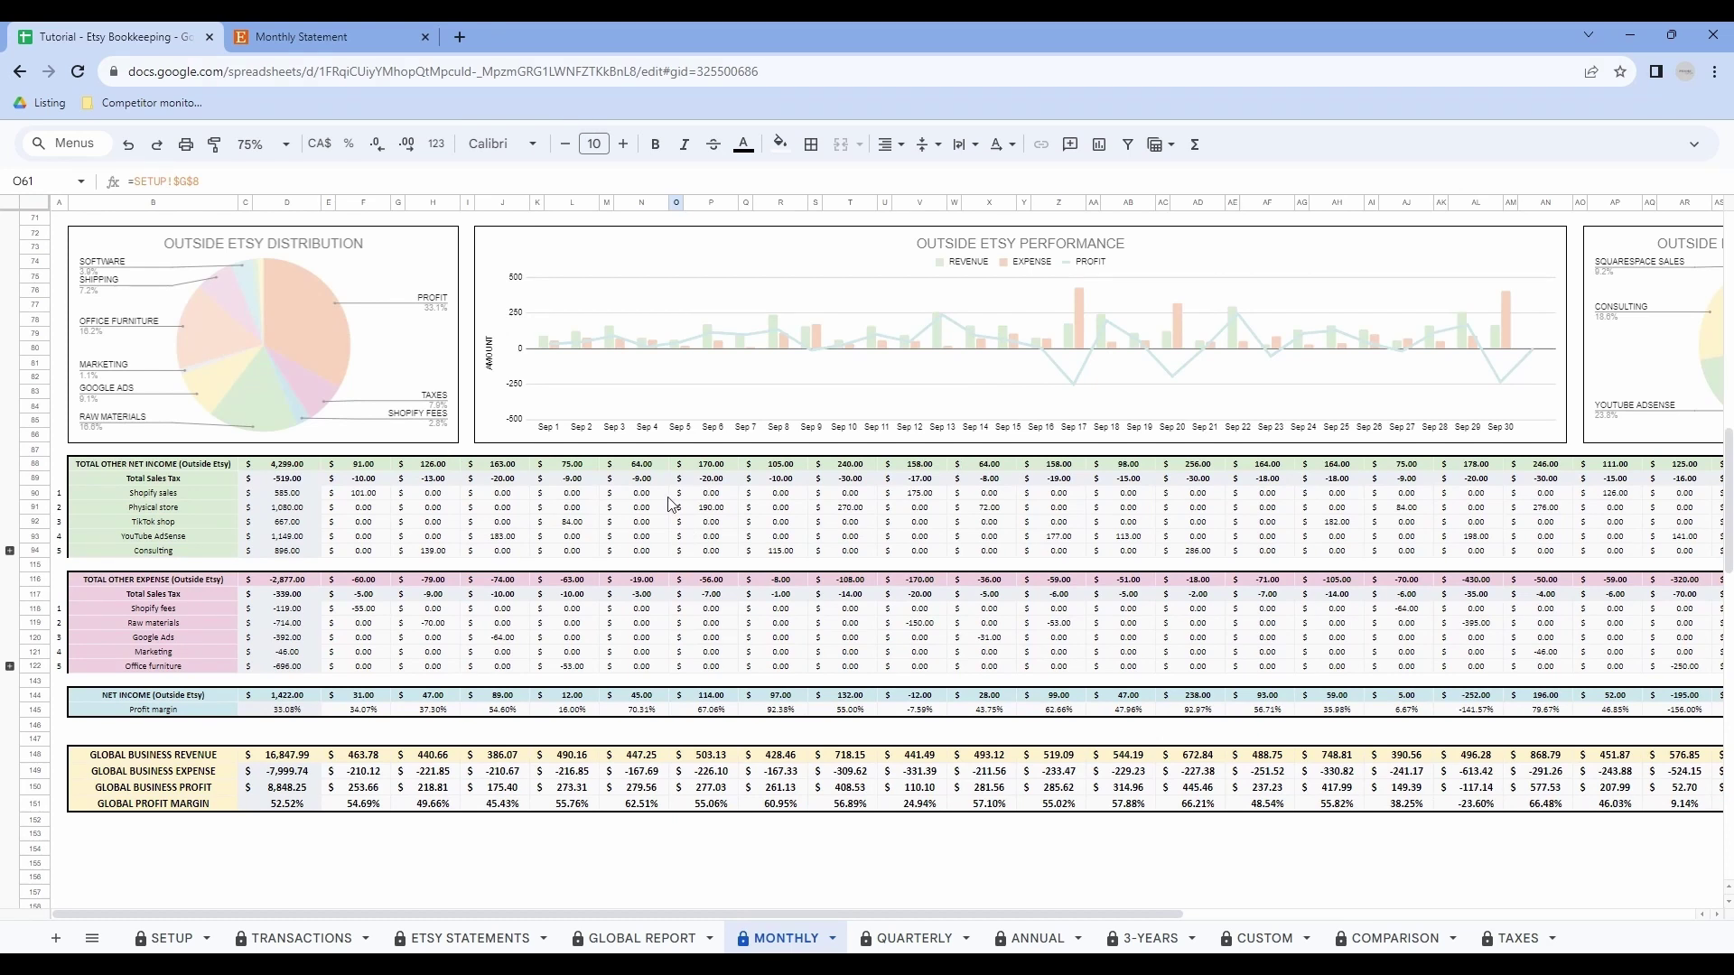
Step: Expand the collapsed category rows of the outside-Etsy net income section in the monthly report, allowing the edit to the protected sheet
scroll(799, 611, up, 1)
click(798, 611)
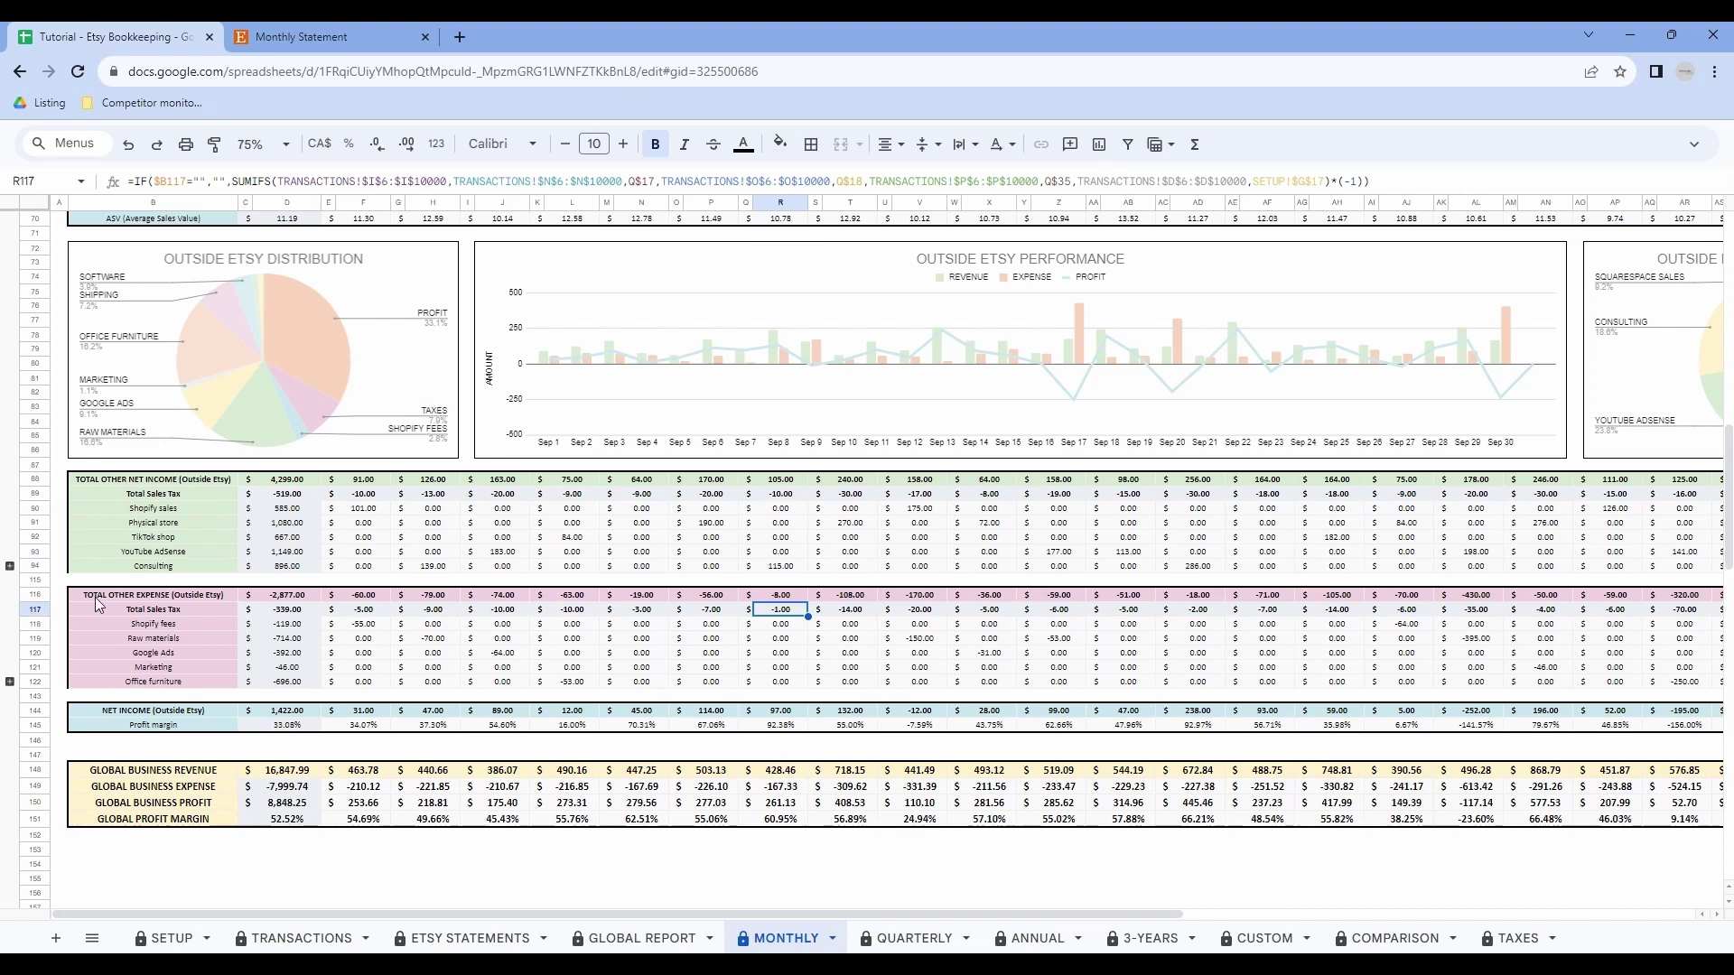
click(9, 567)
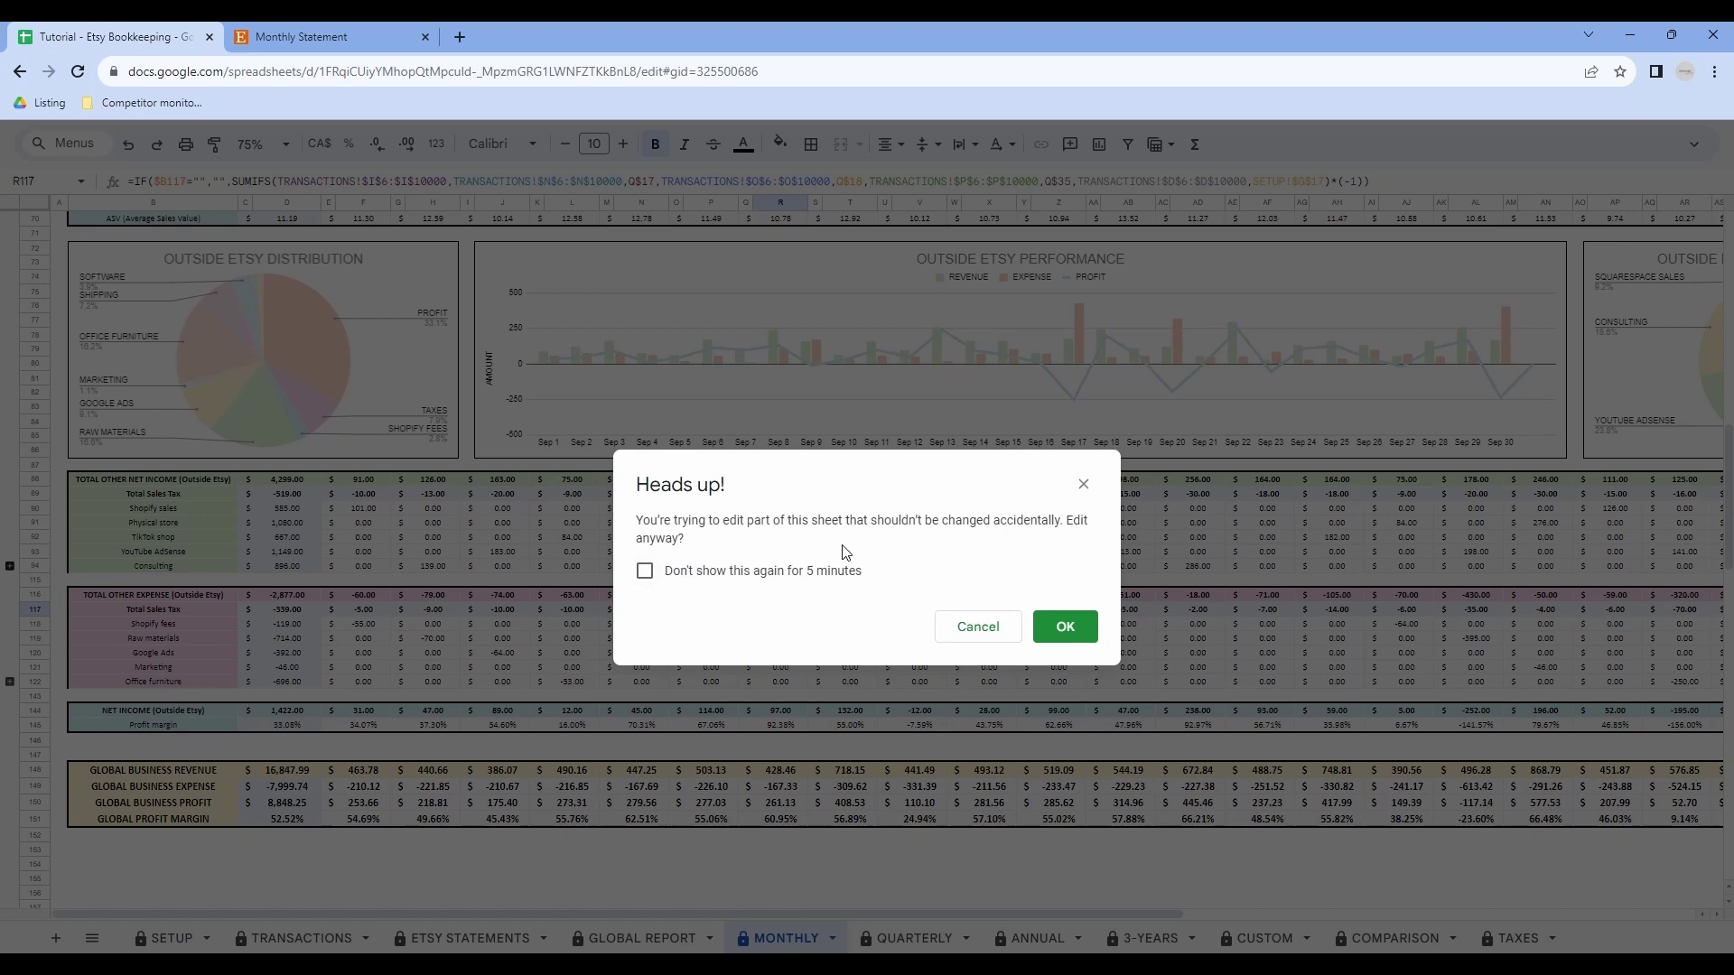
click(1066, 627)
click(135, 682)
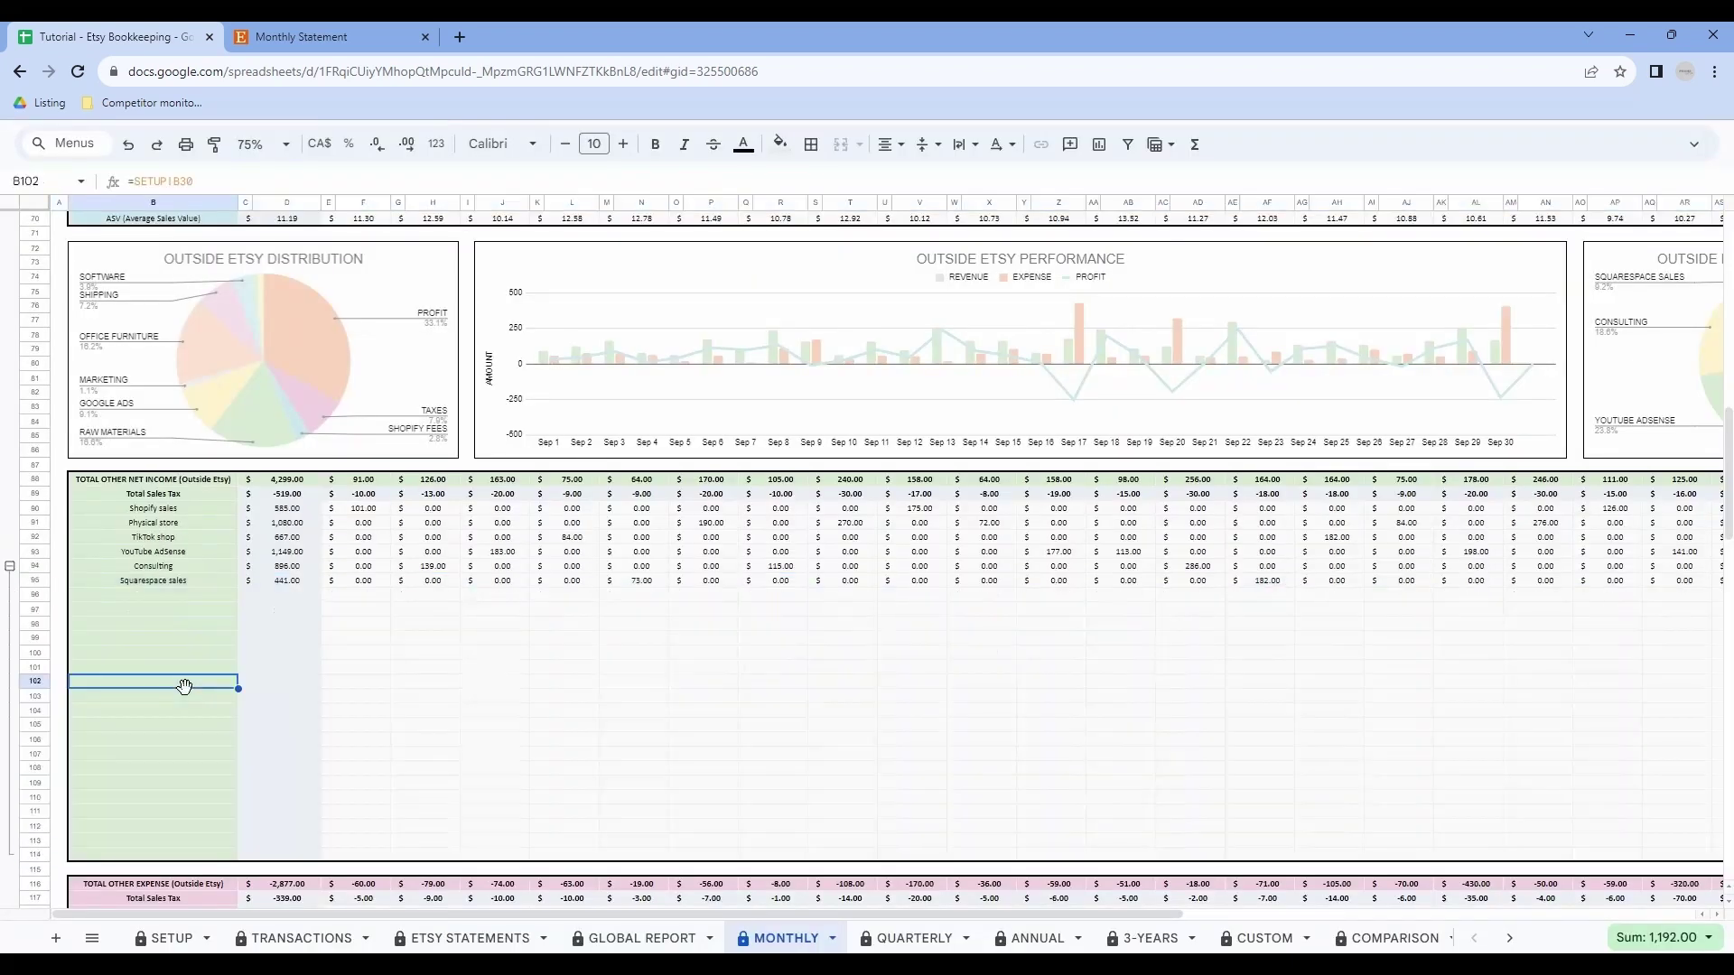
Step: Expand the collapsed category rows of the outside-Etsy expense section, allowing the edit to the protected sheet
scroll(99, 484, down, 3)
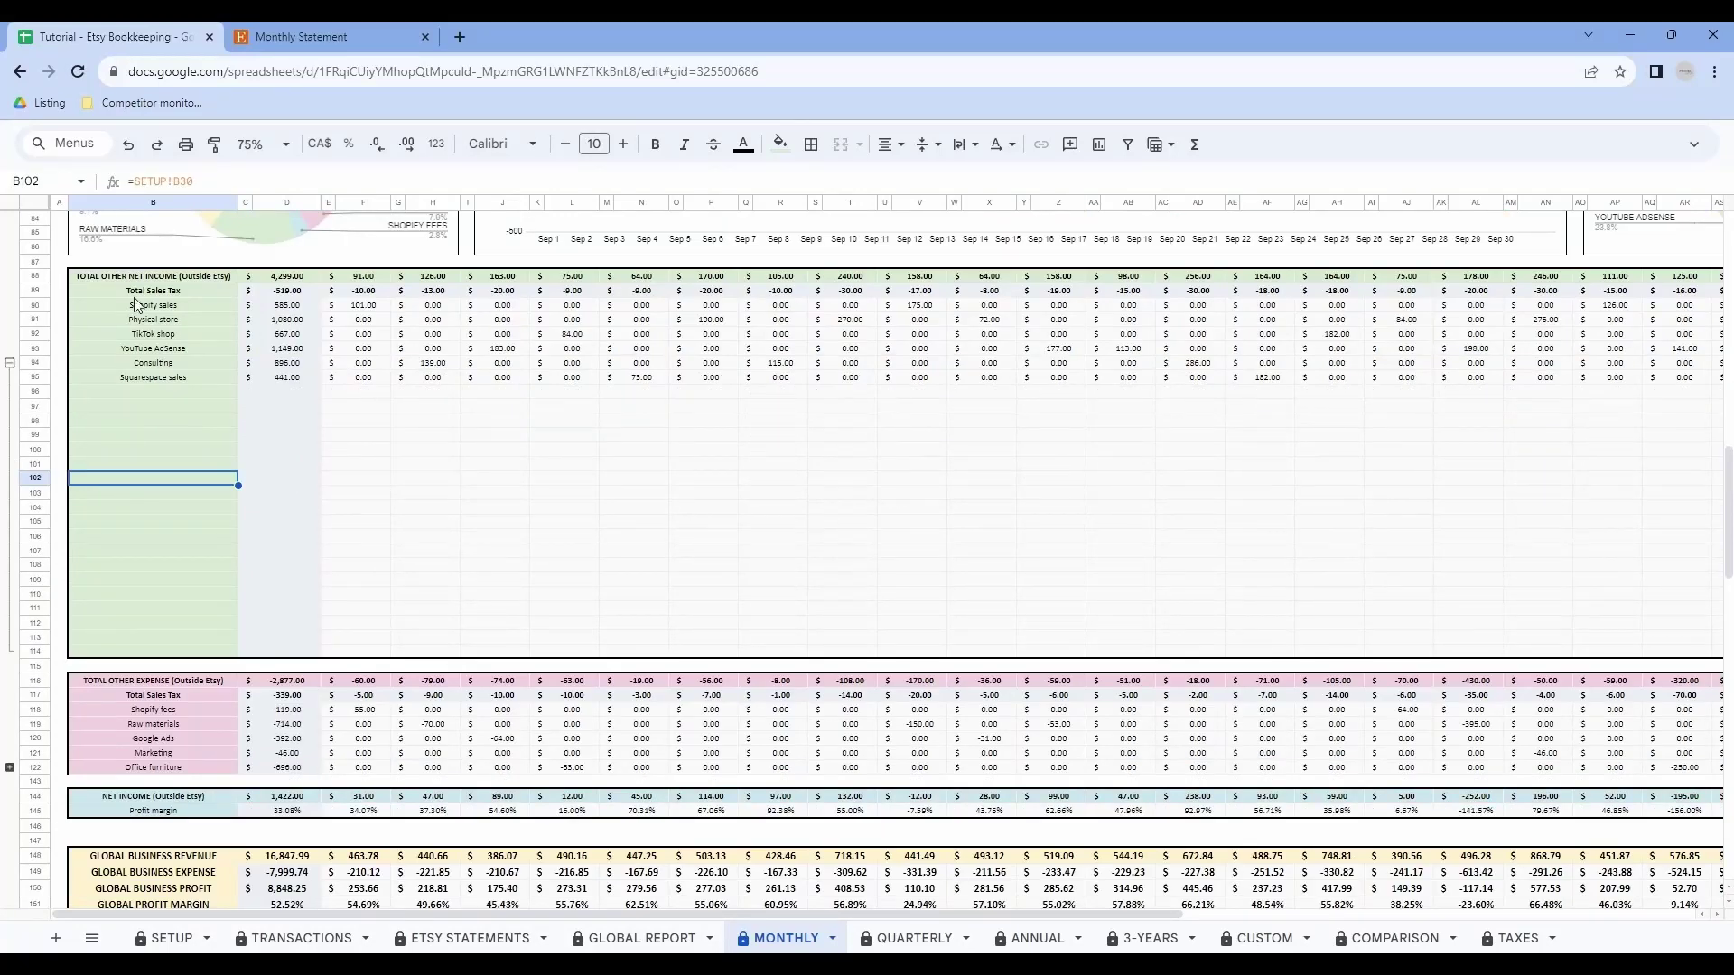
scroll(76, 499, down, 1)
scroll(73, 493, down, 1)
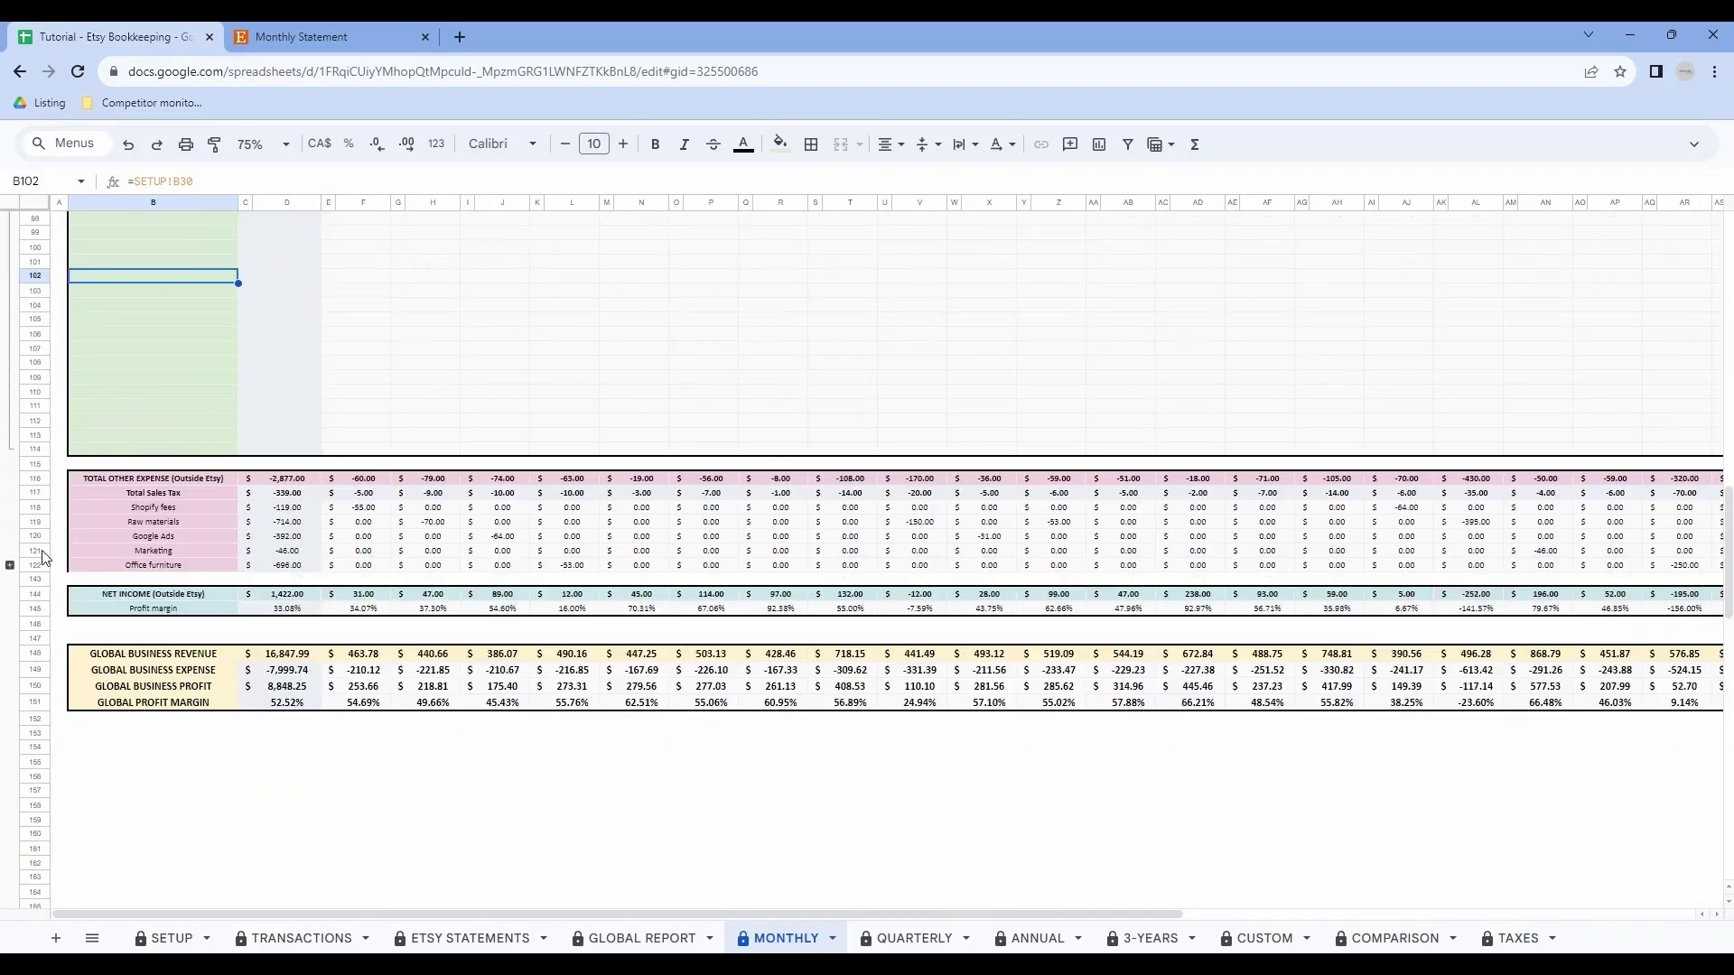
click(11, 566)
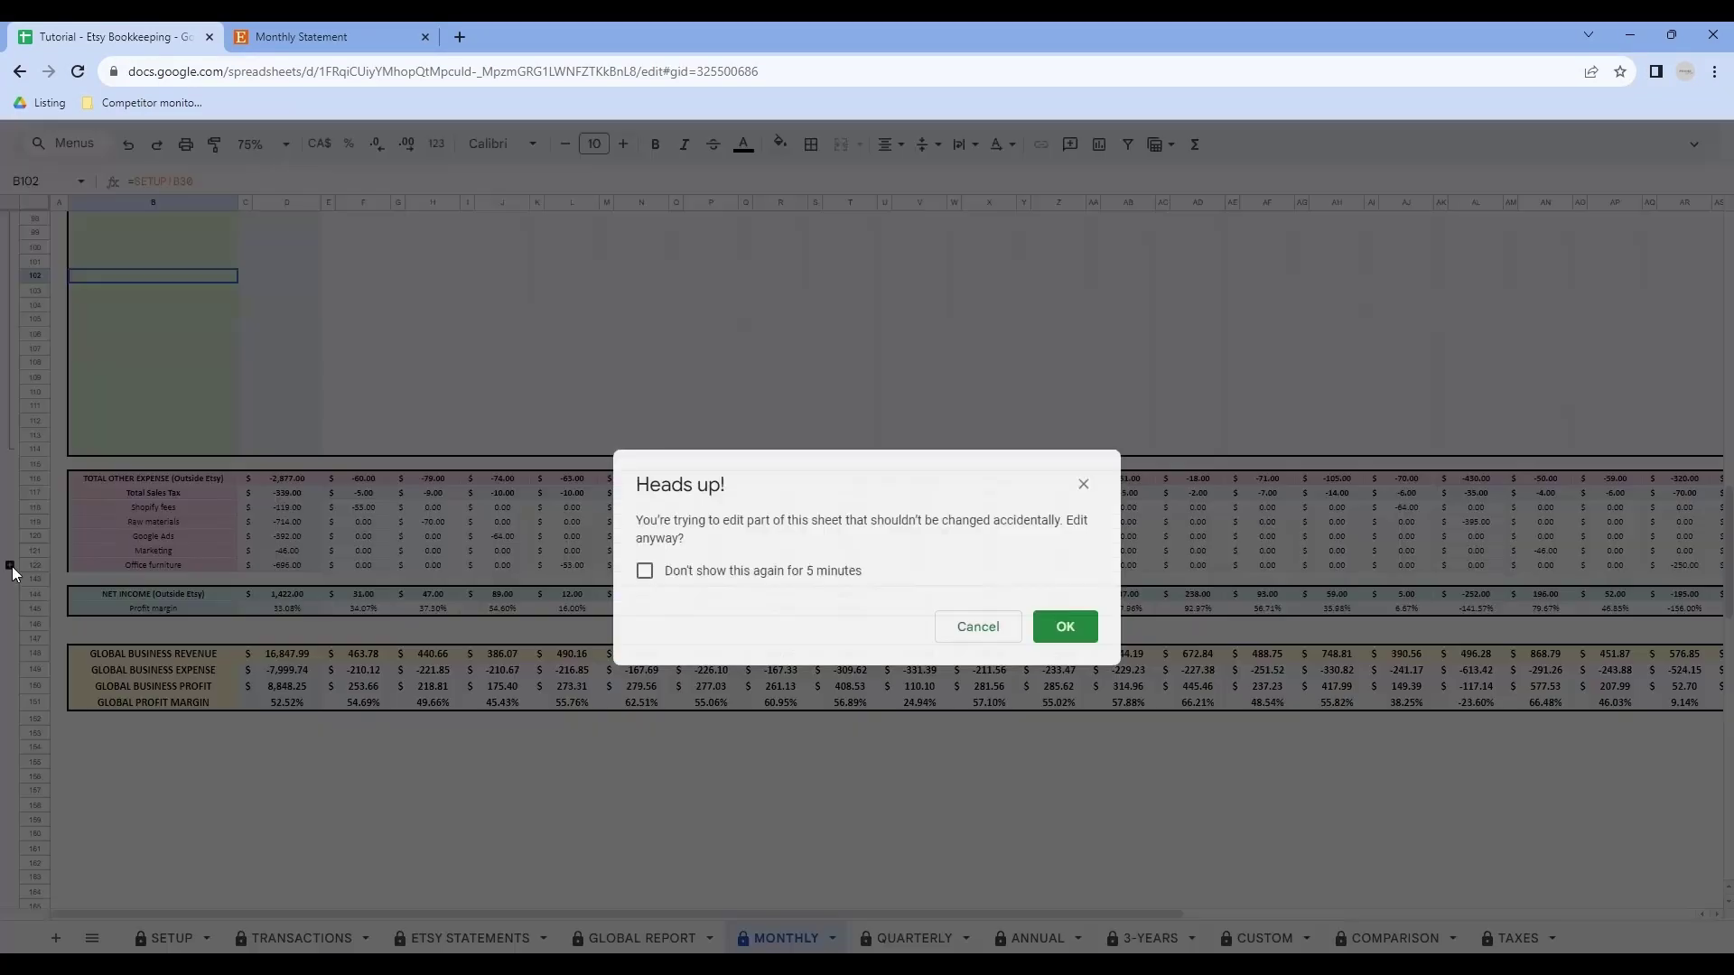
click(1055, 630)
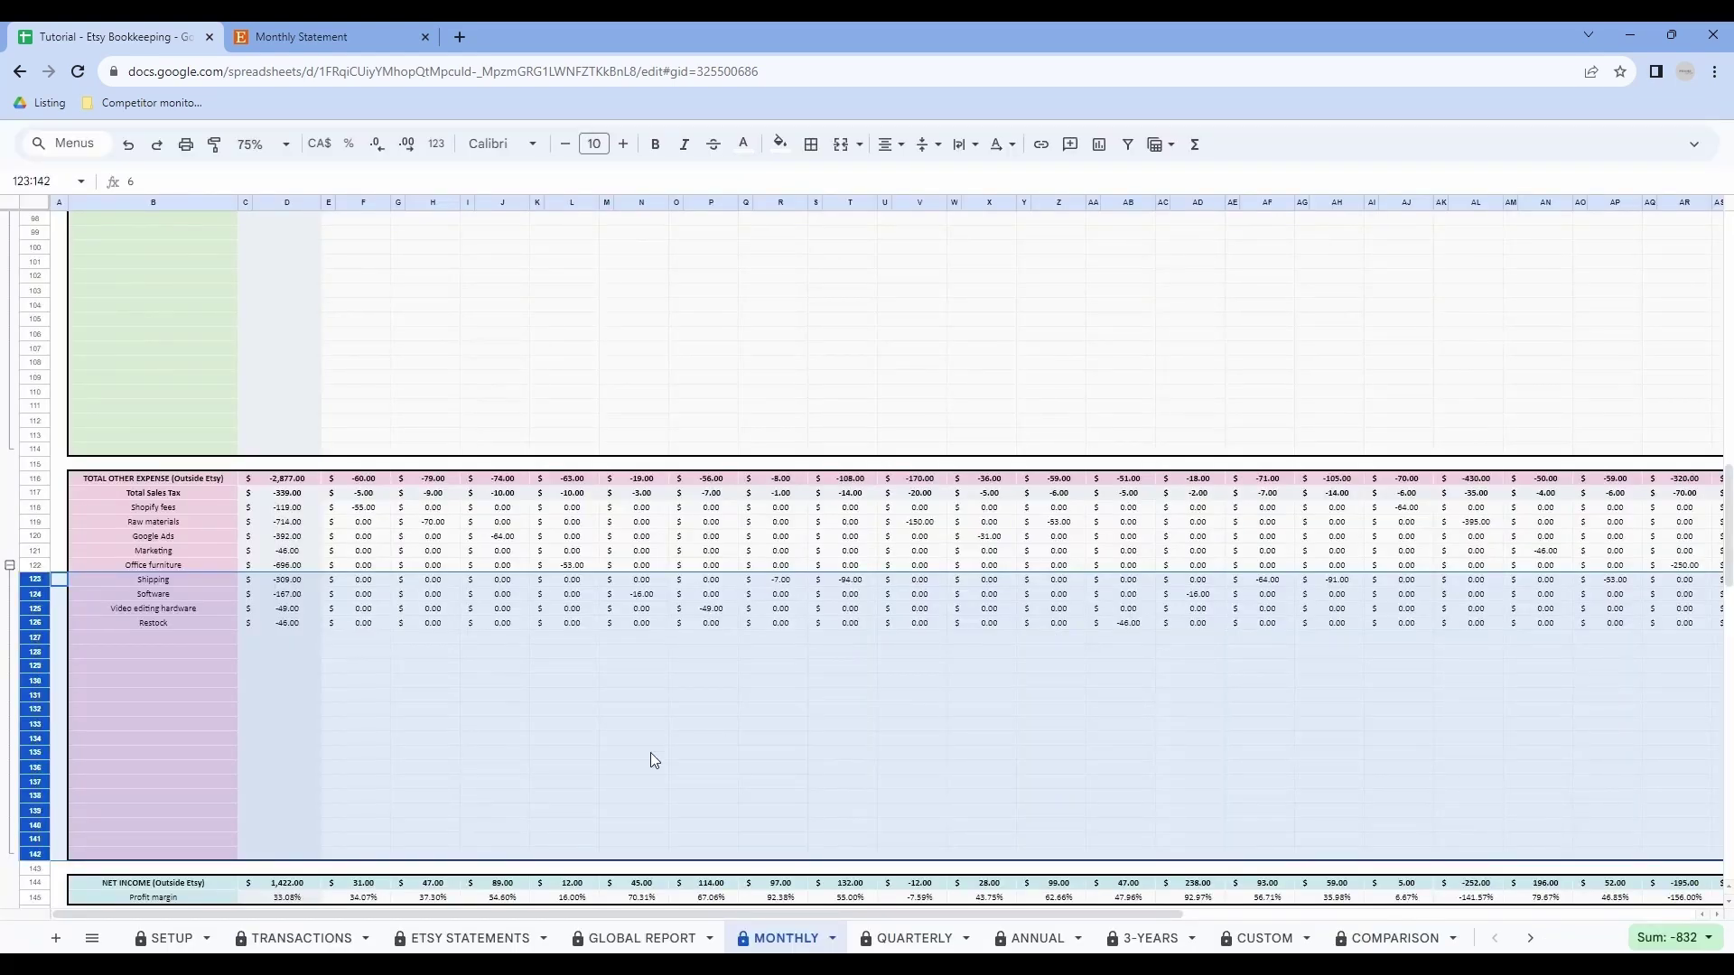
Step: Examine the expanded outside-Etsy expense and income categories, the net income rows, the Etsy cost sections and the global business results
click(204, 708)
drag(154, 493, 812, 797)
click(171, 782)
scroll(167, 782, down, 1)
click(160, 783)
click(607, 811)
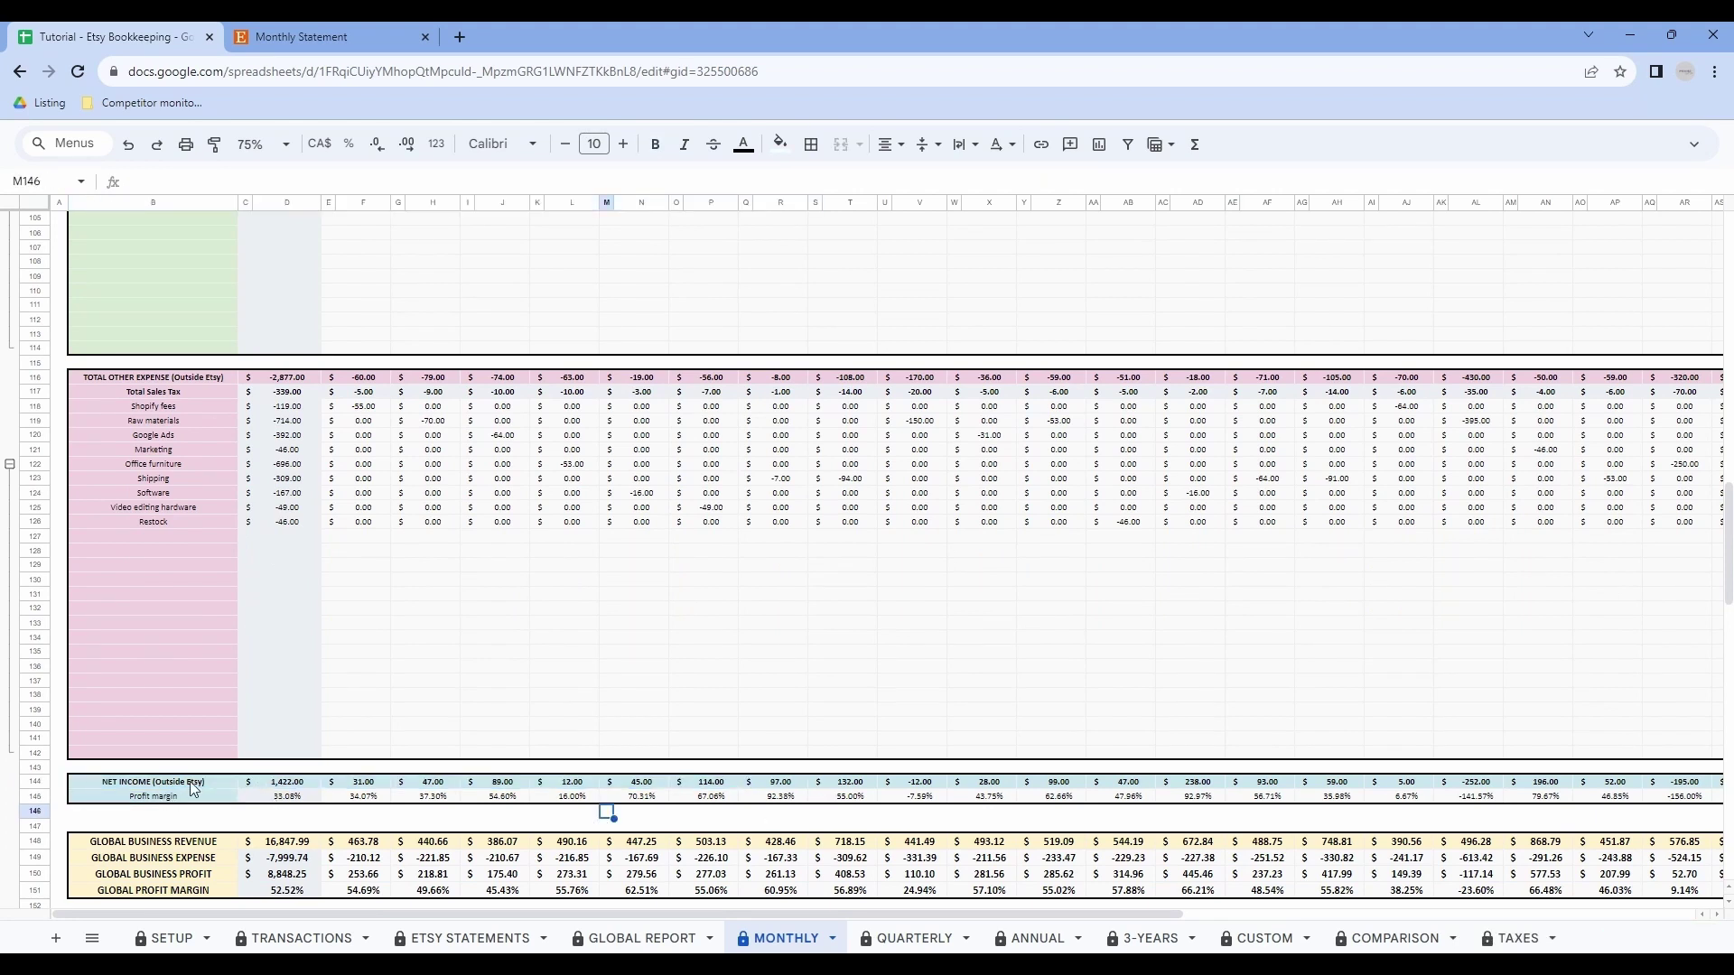
scroll(466, 749, up, 15)
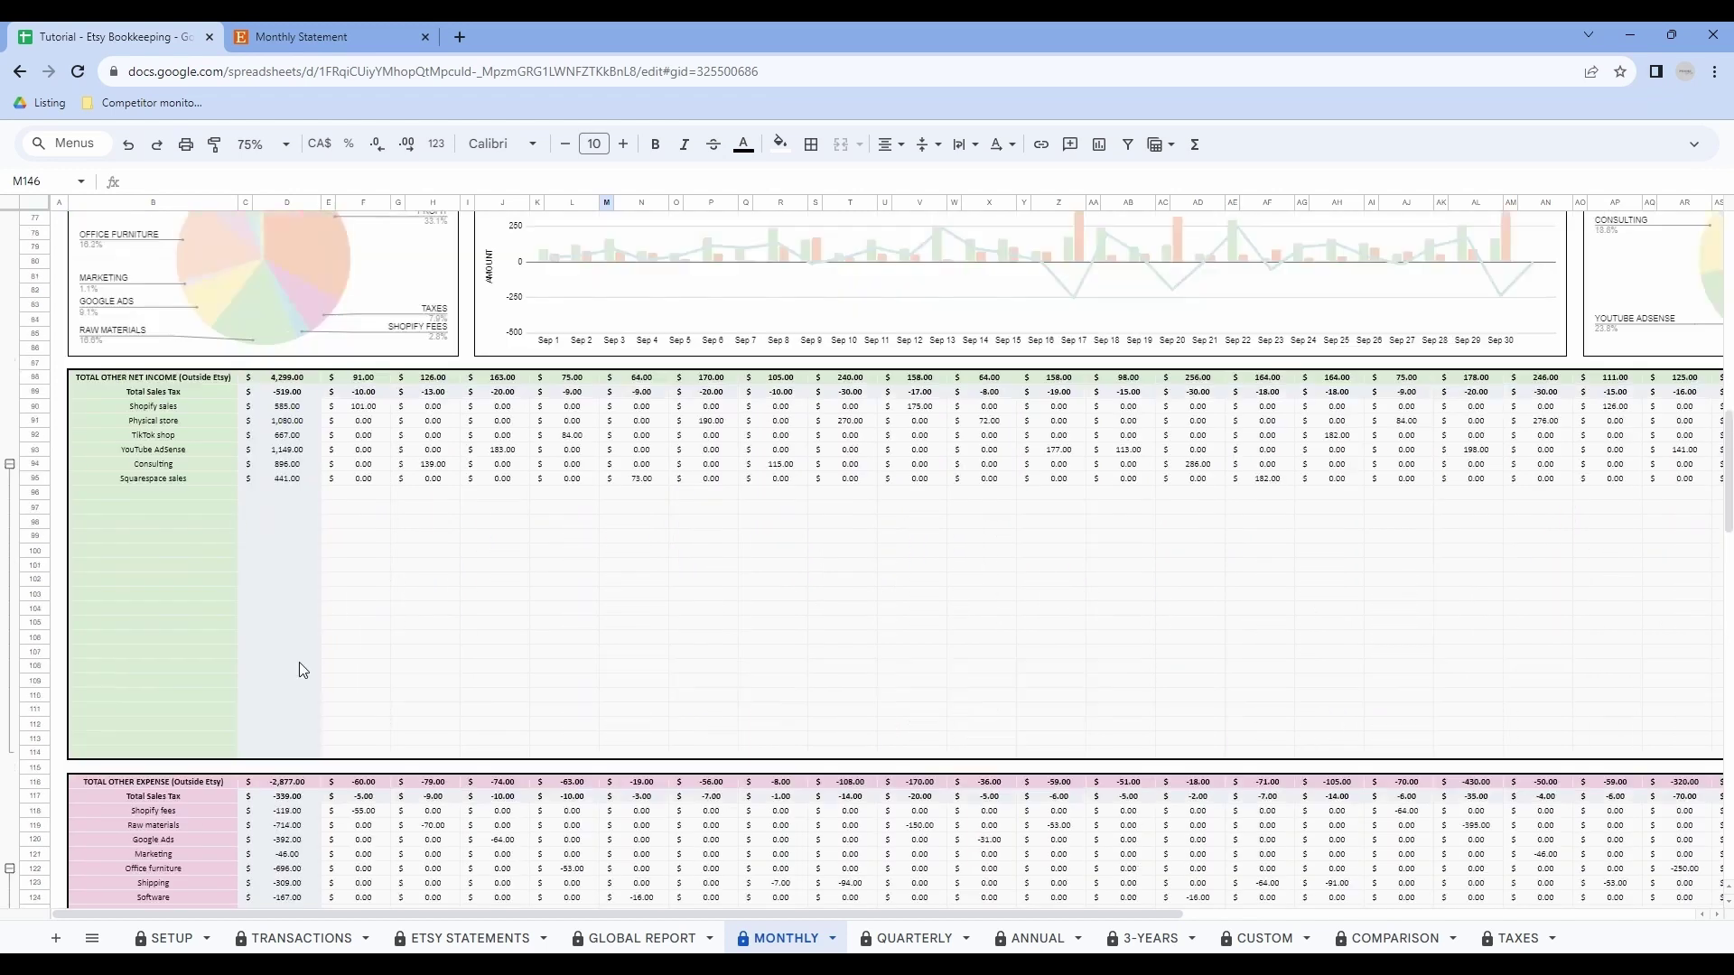
scroll(222, 602, down, 2)
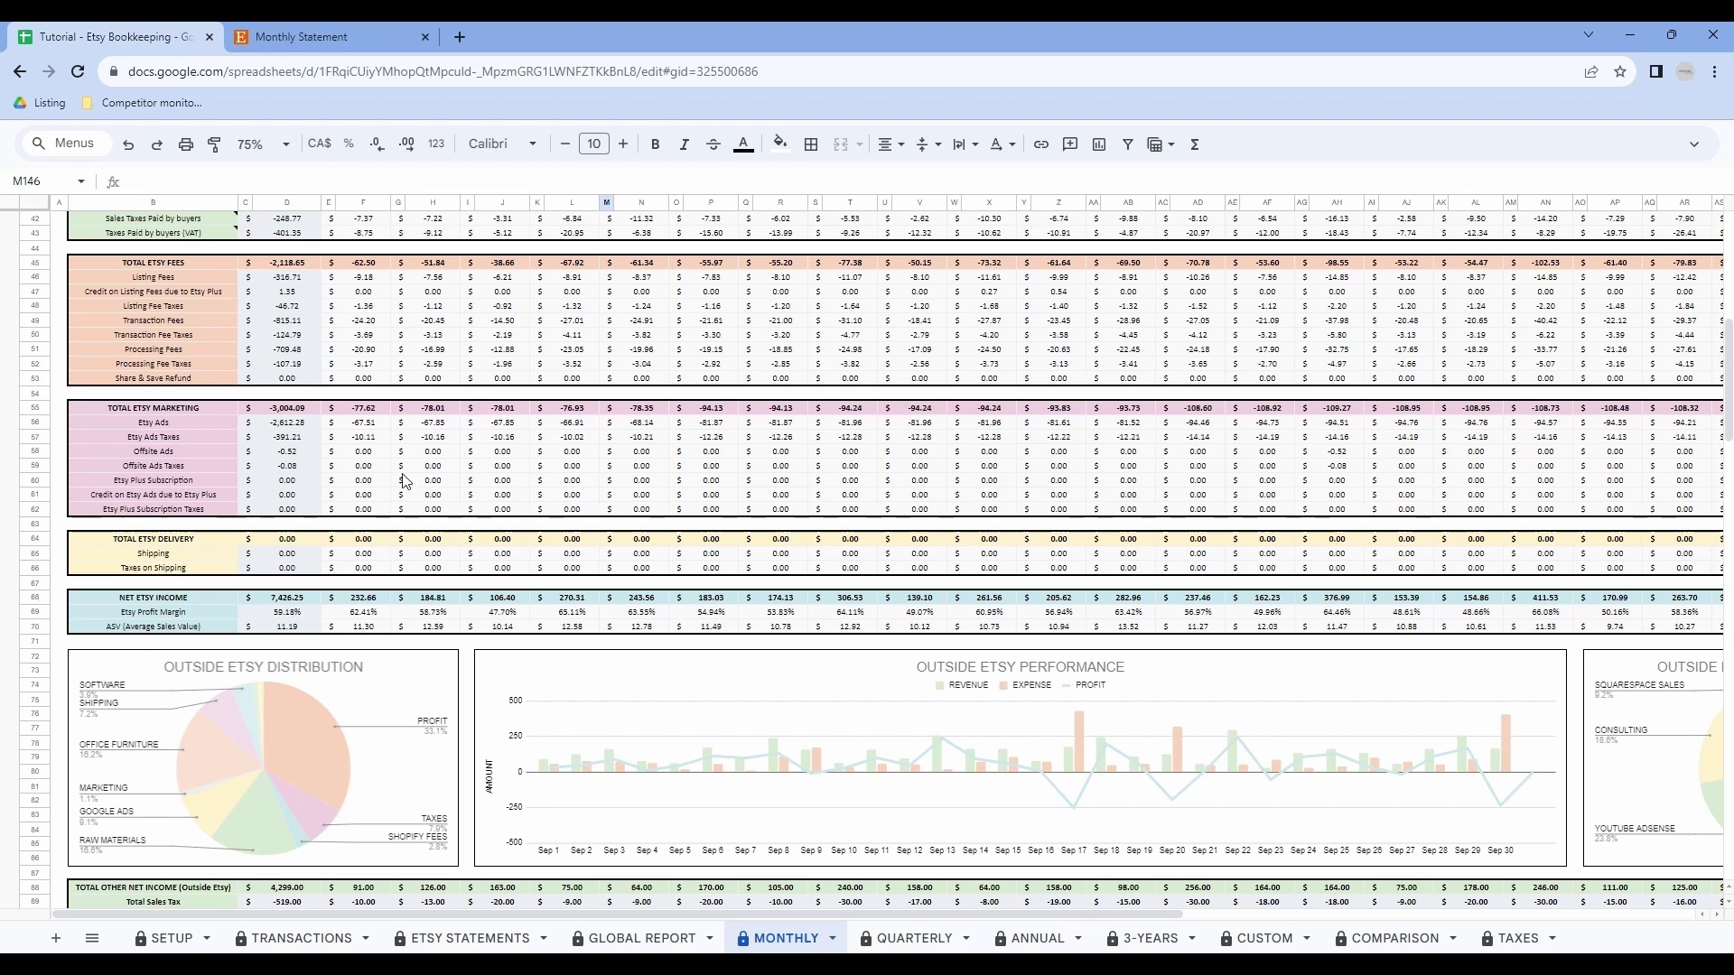
scroll(753, 329, down, 13)
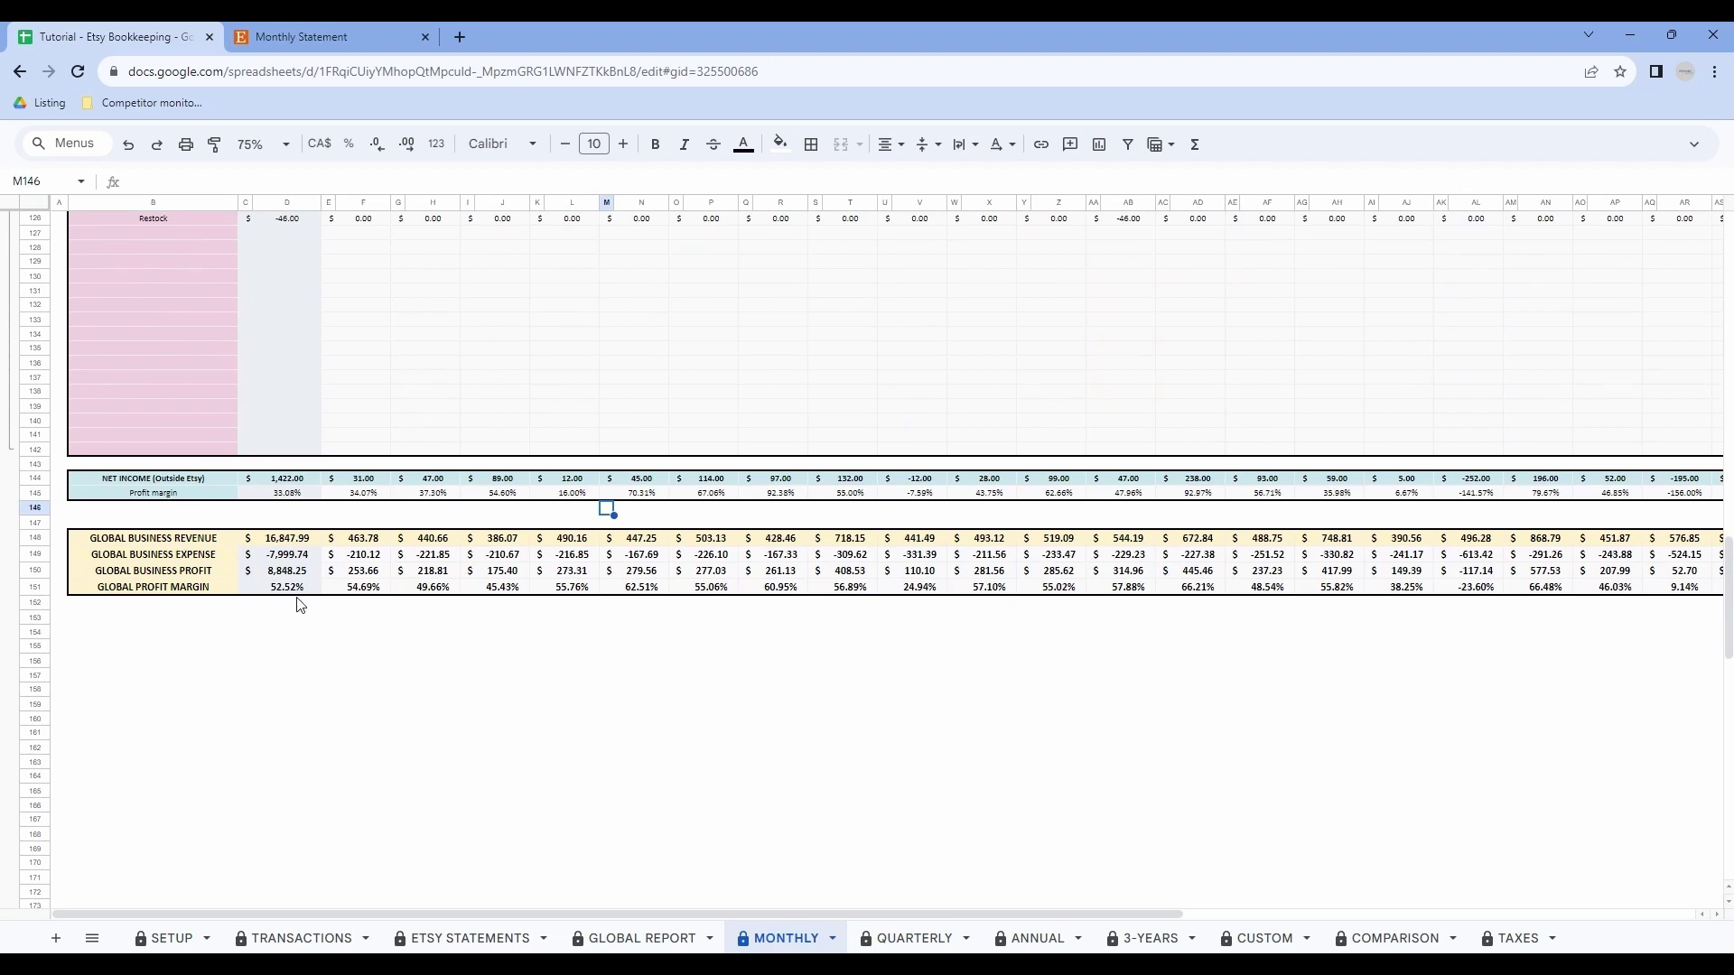
scroll(665, 464, up, 15)
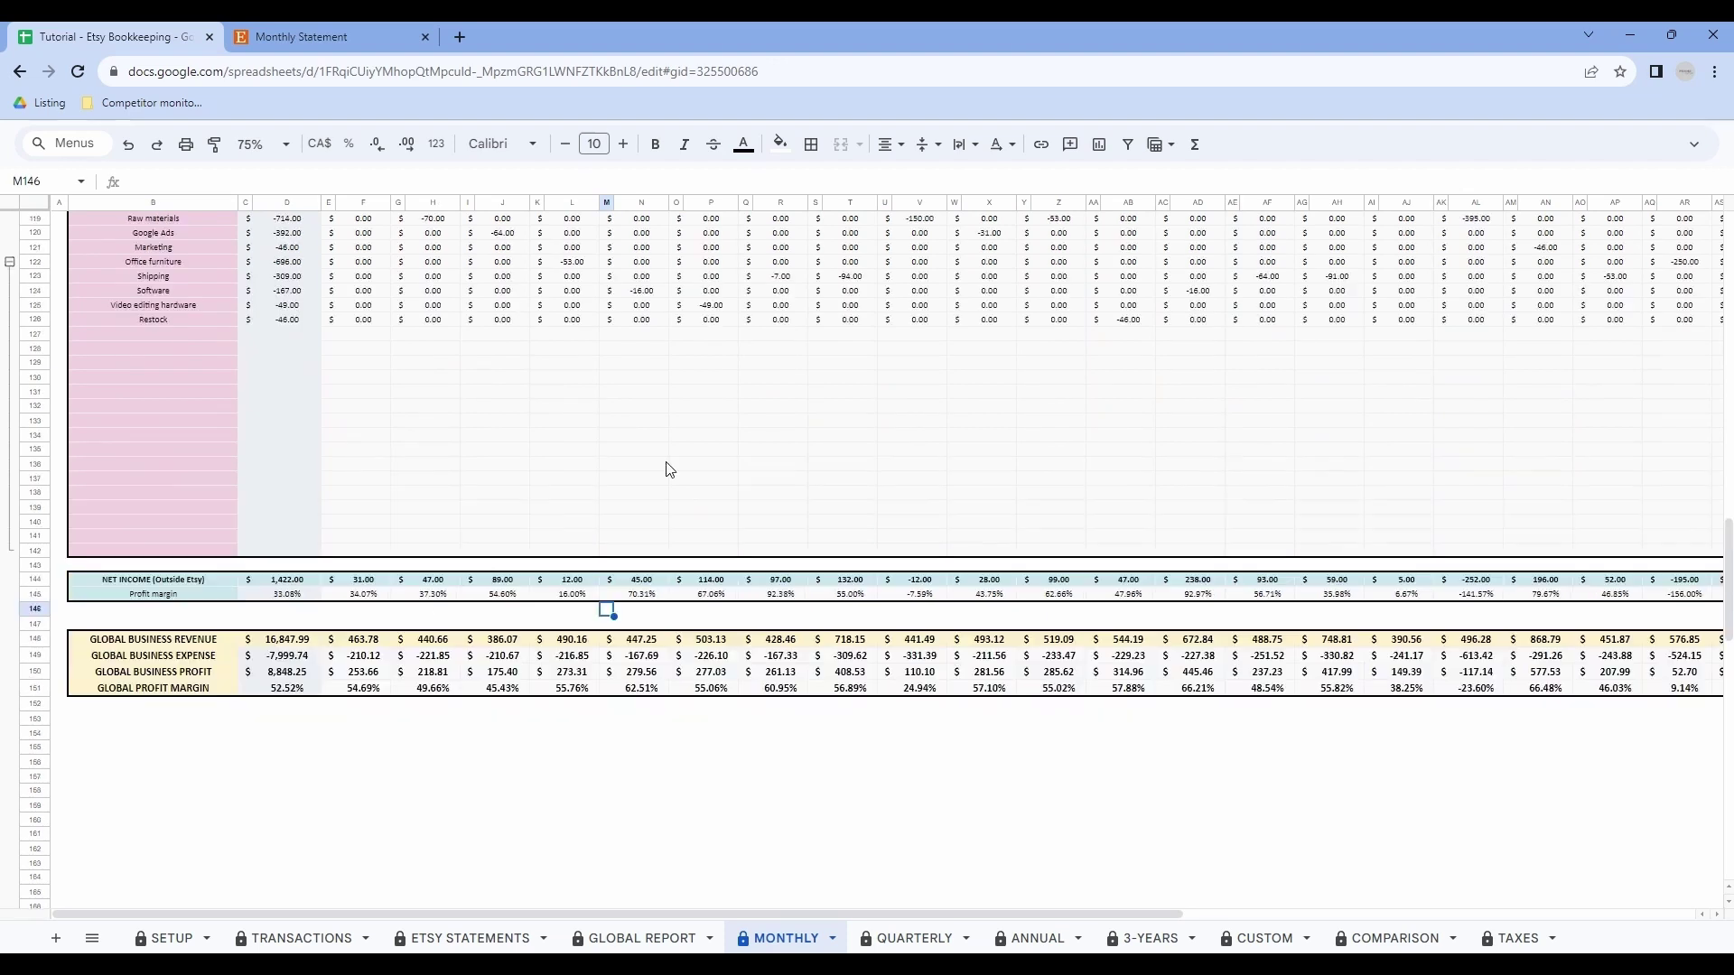
scroll(668, 453, up, 5)
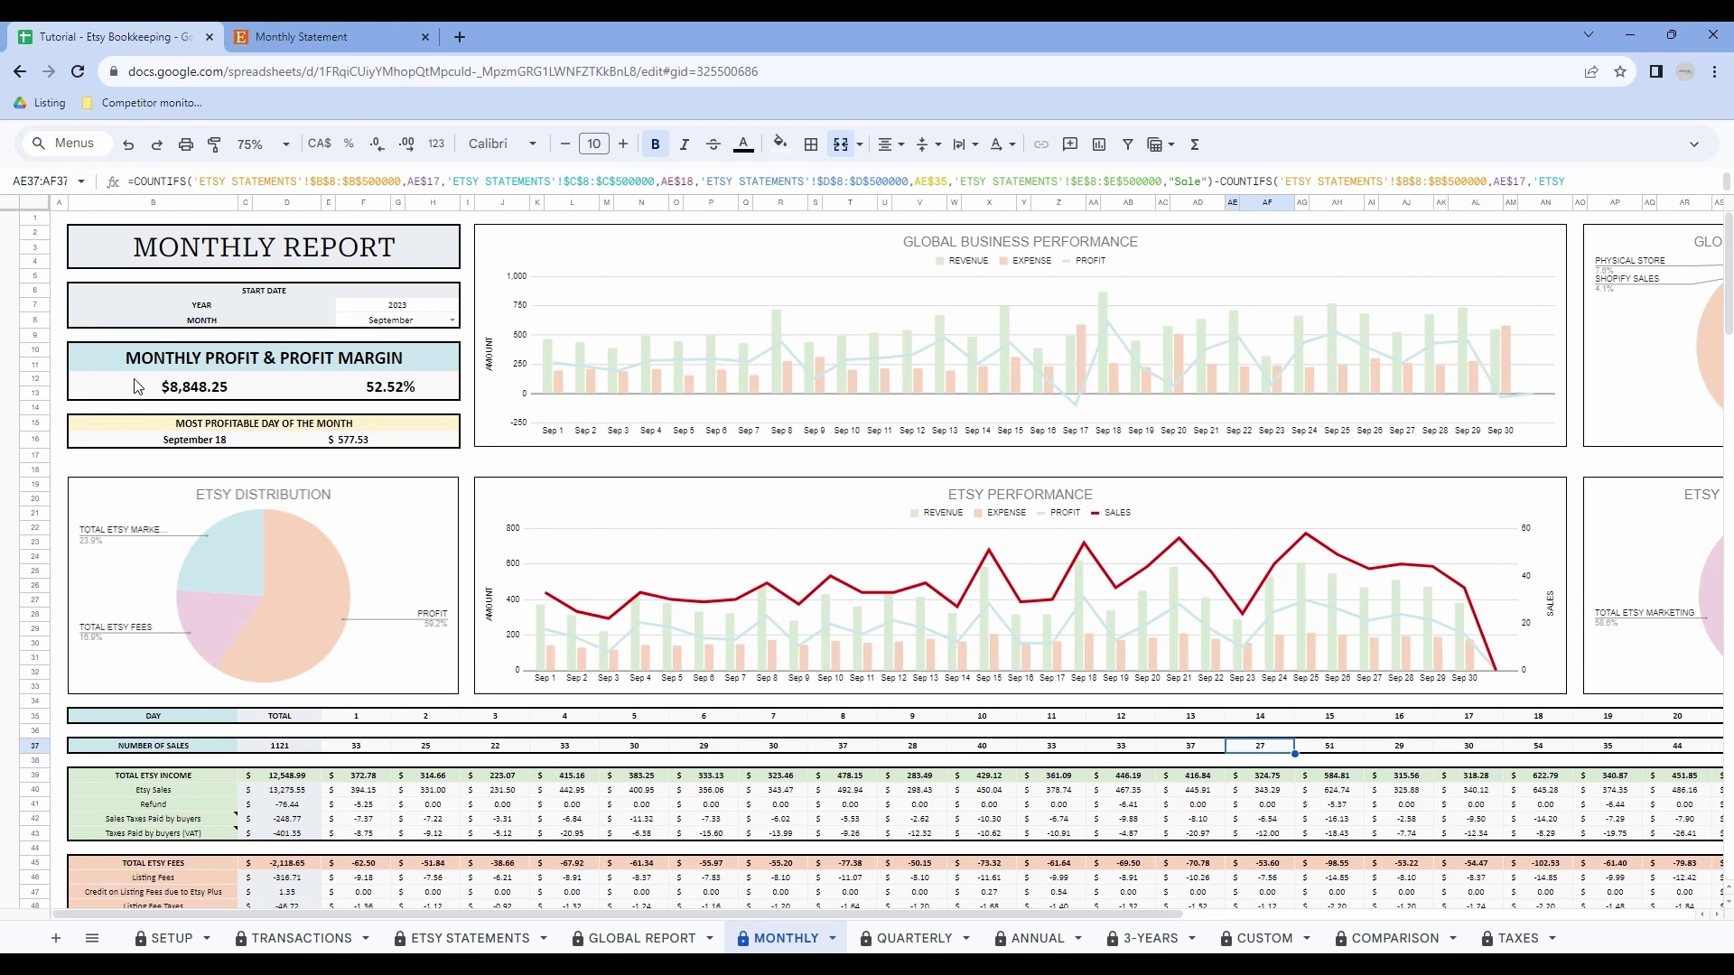
Step: Examine the monthly profit and margin, the most profitable day, the daily sales numbers, and the revenue stream and expense distribution charts
click(186, 390)
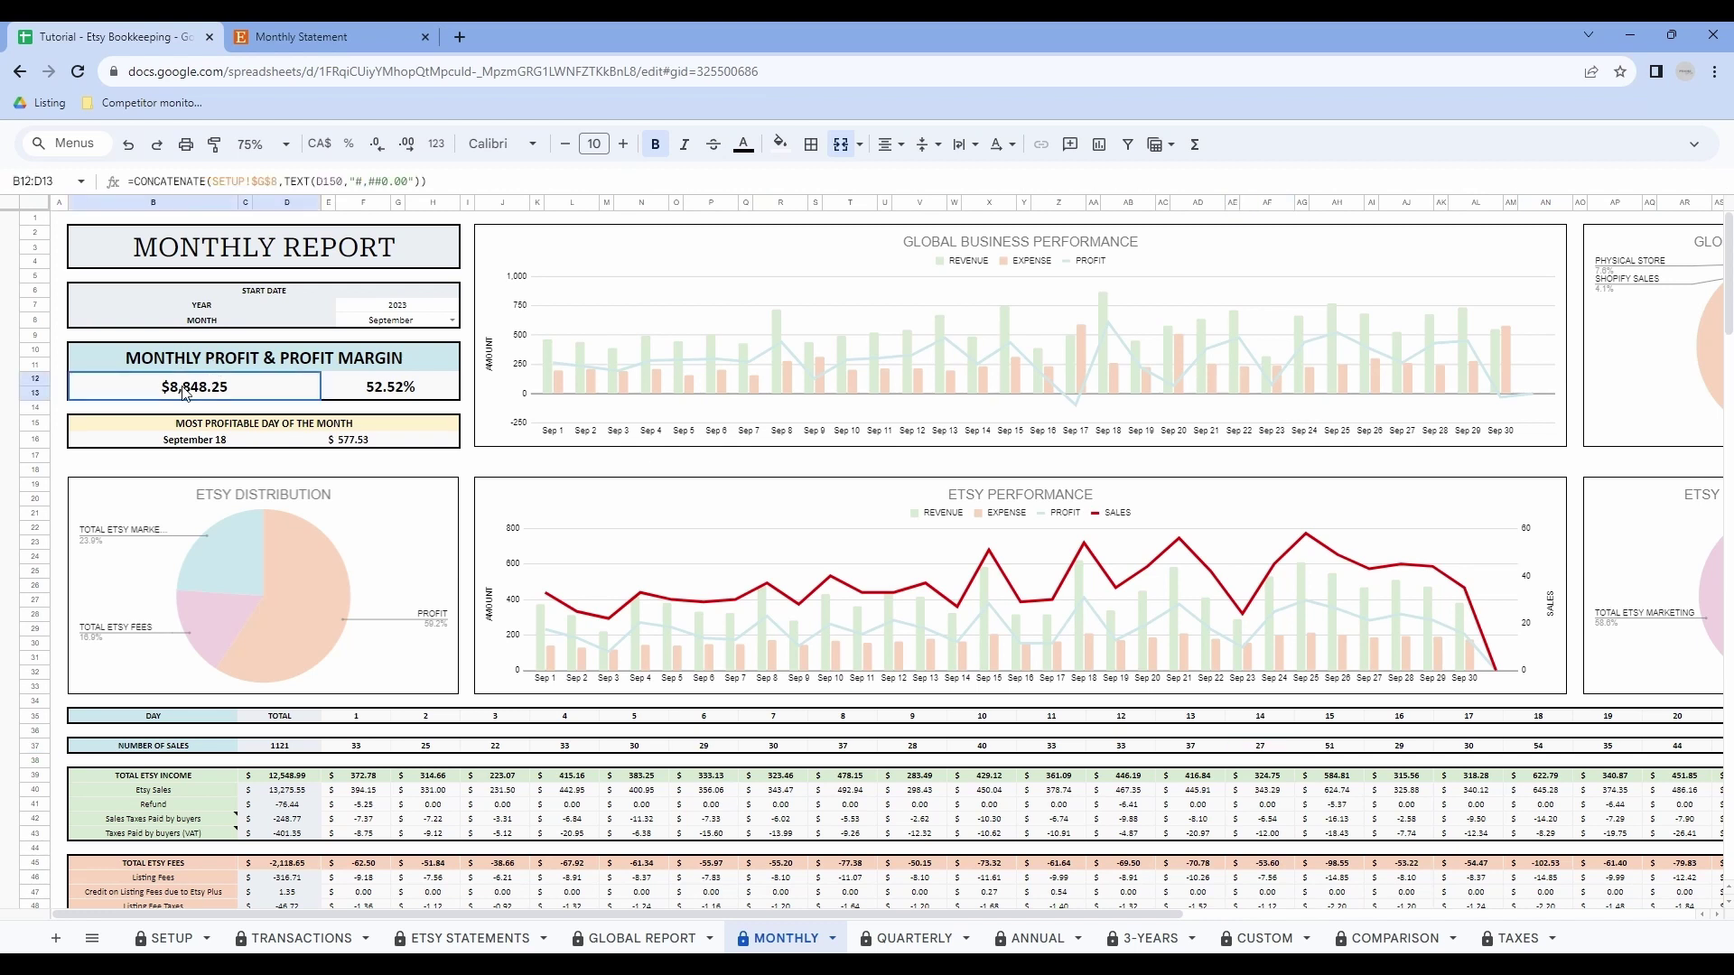
click(403, 398)
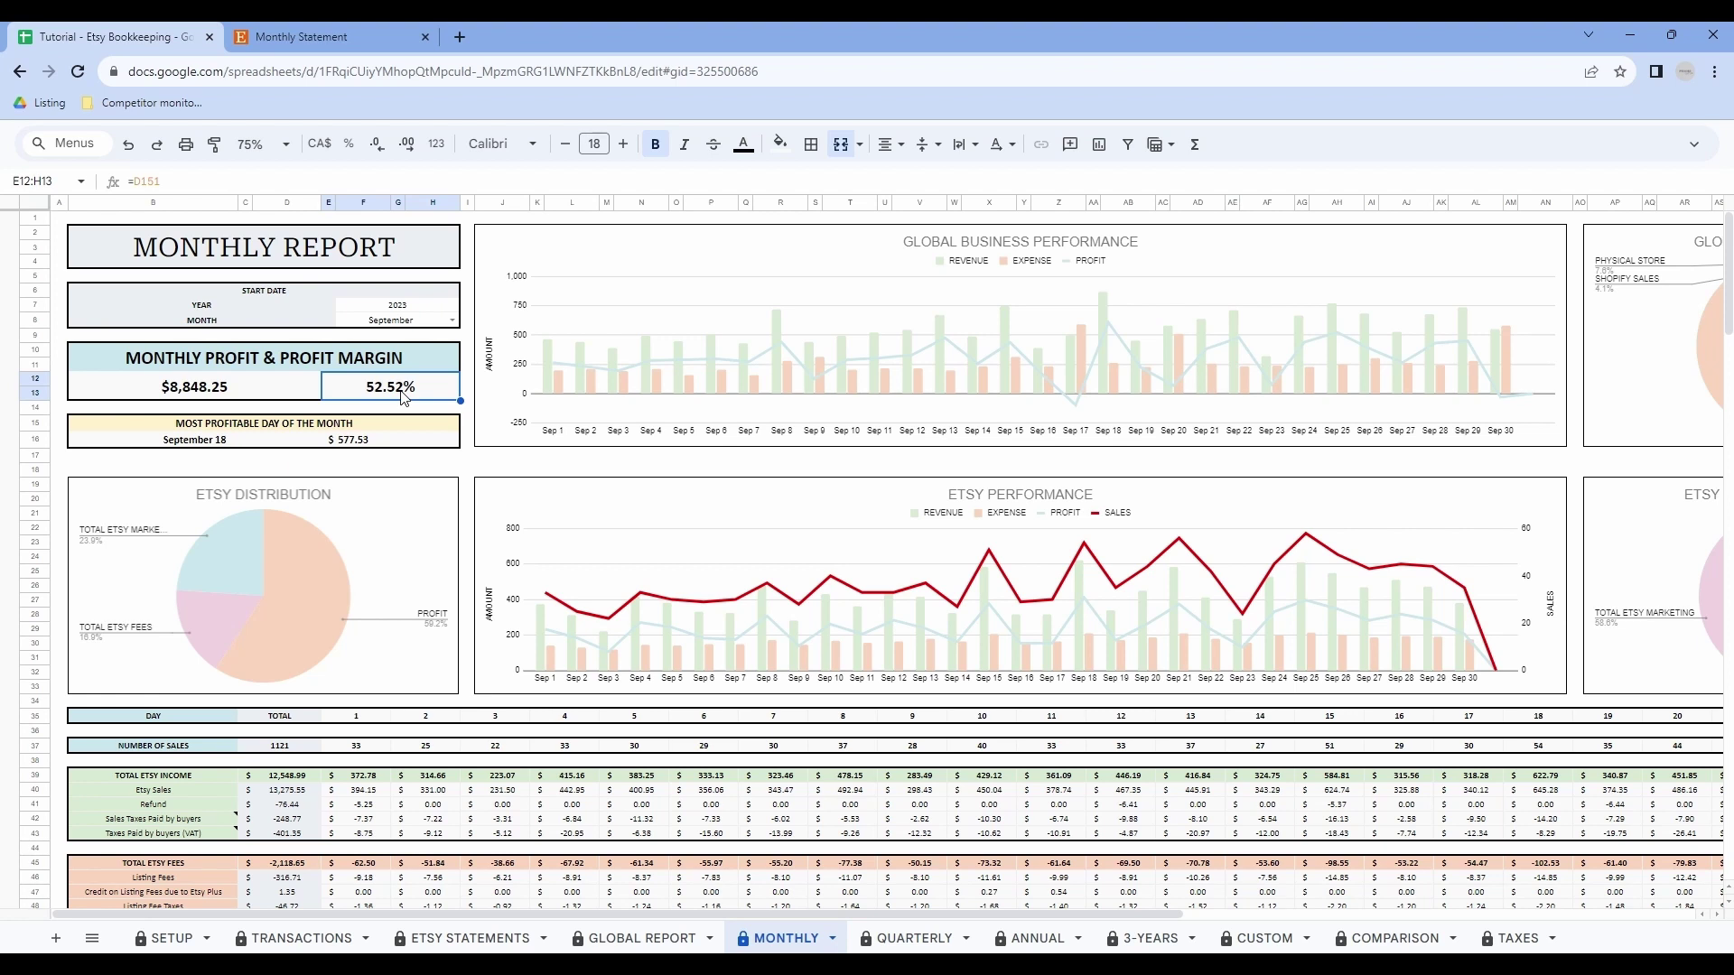
click(183, 444)
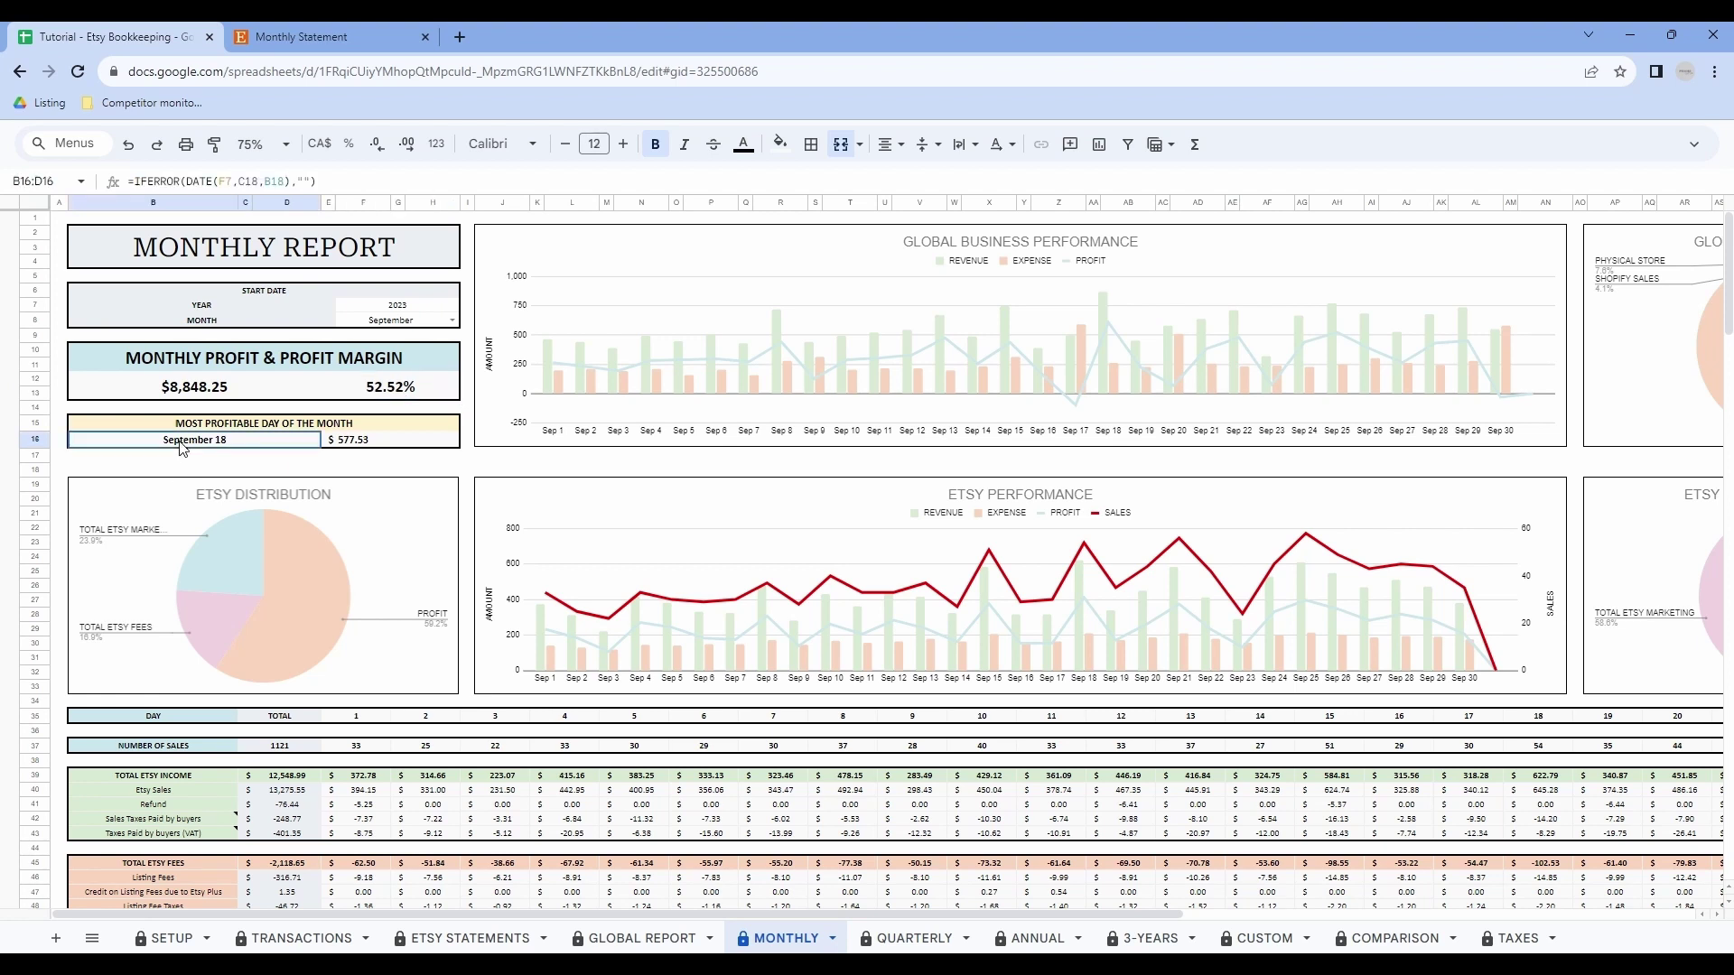
drag(182, 445, 379, 441)
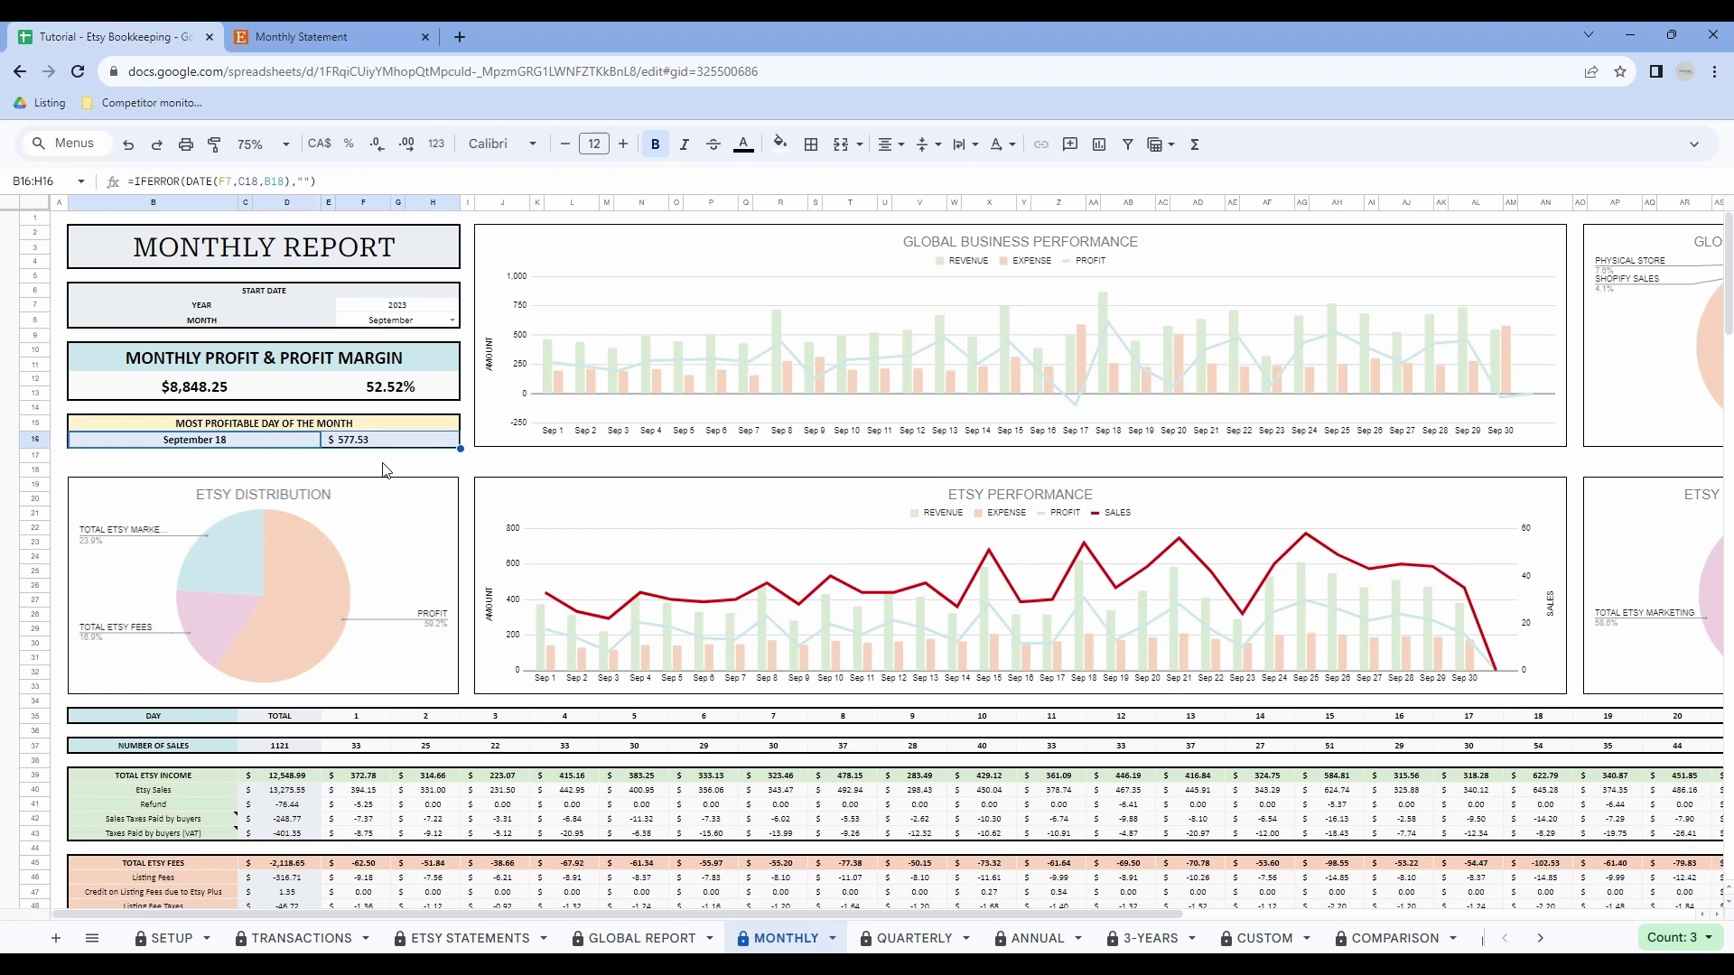
scroll(466, 602, down, 2)
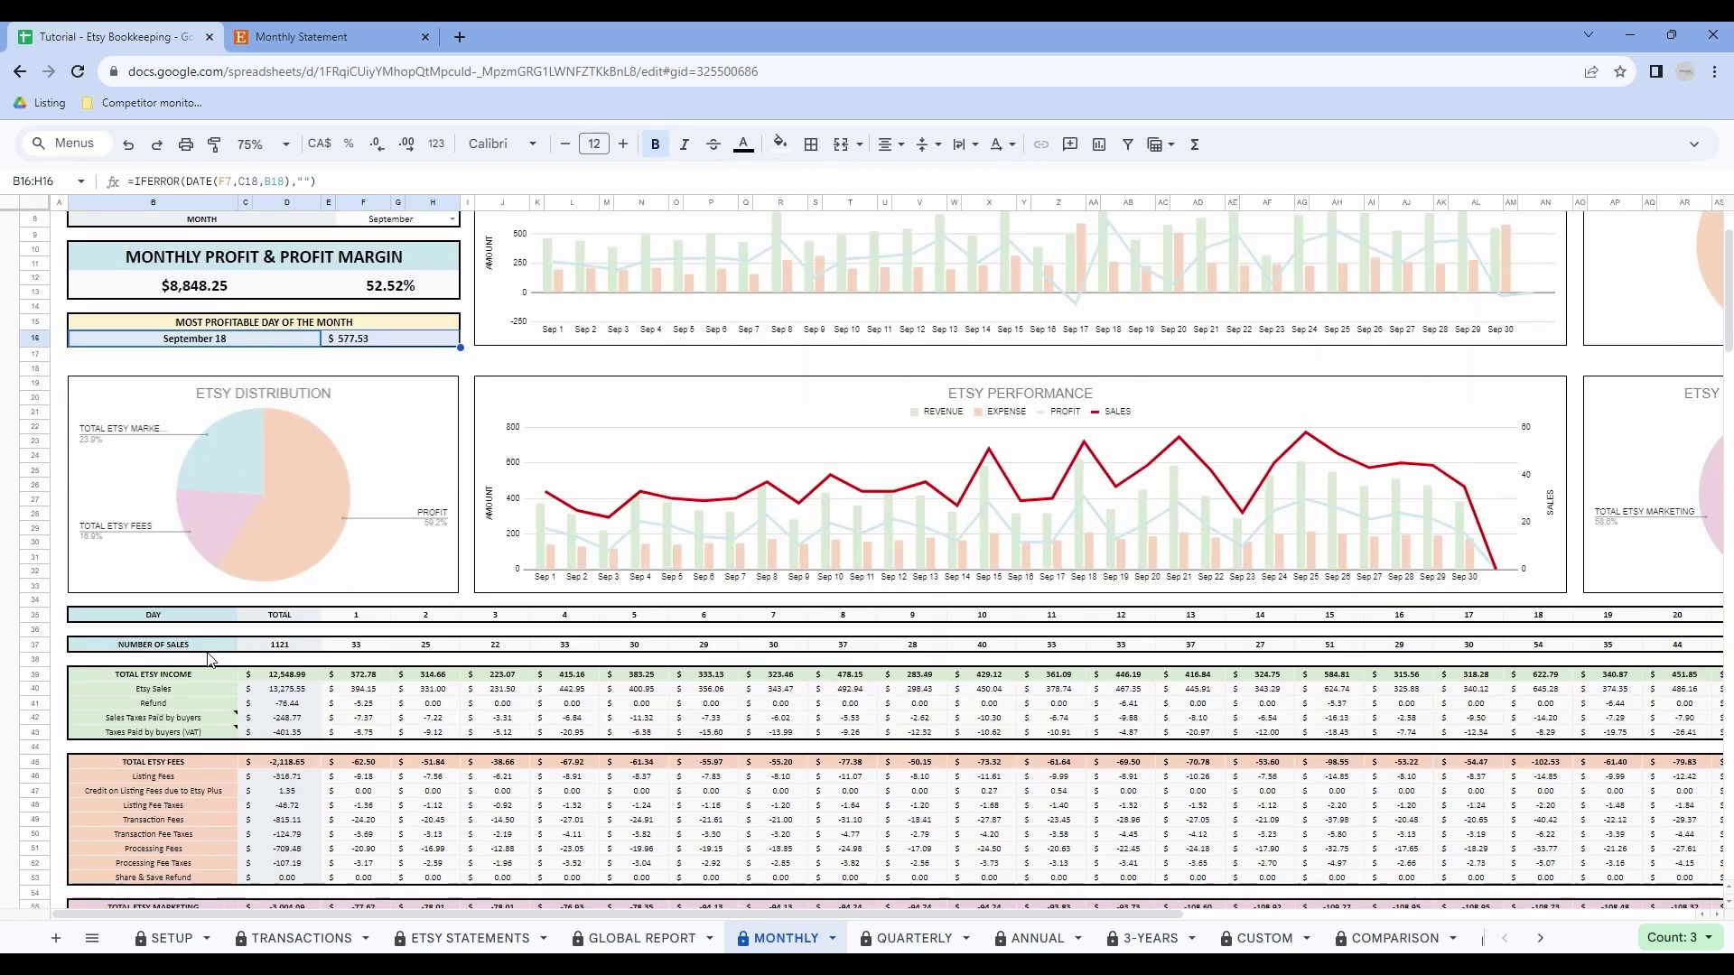
click(361, 646)
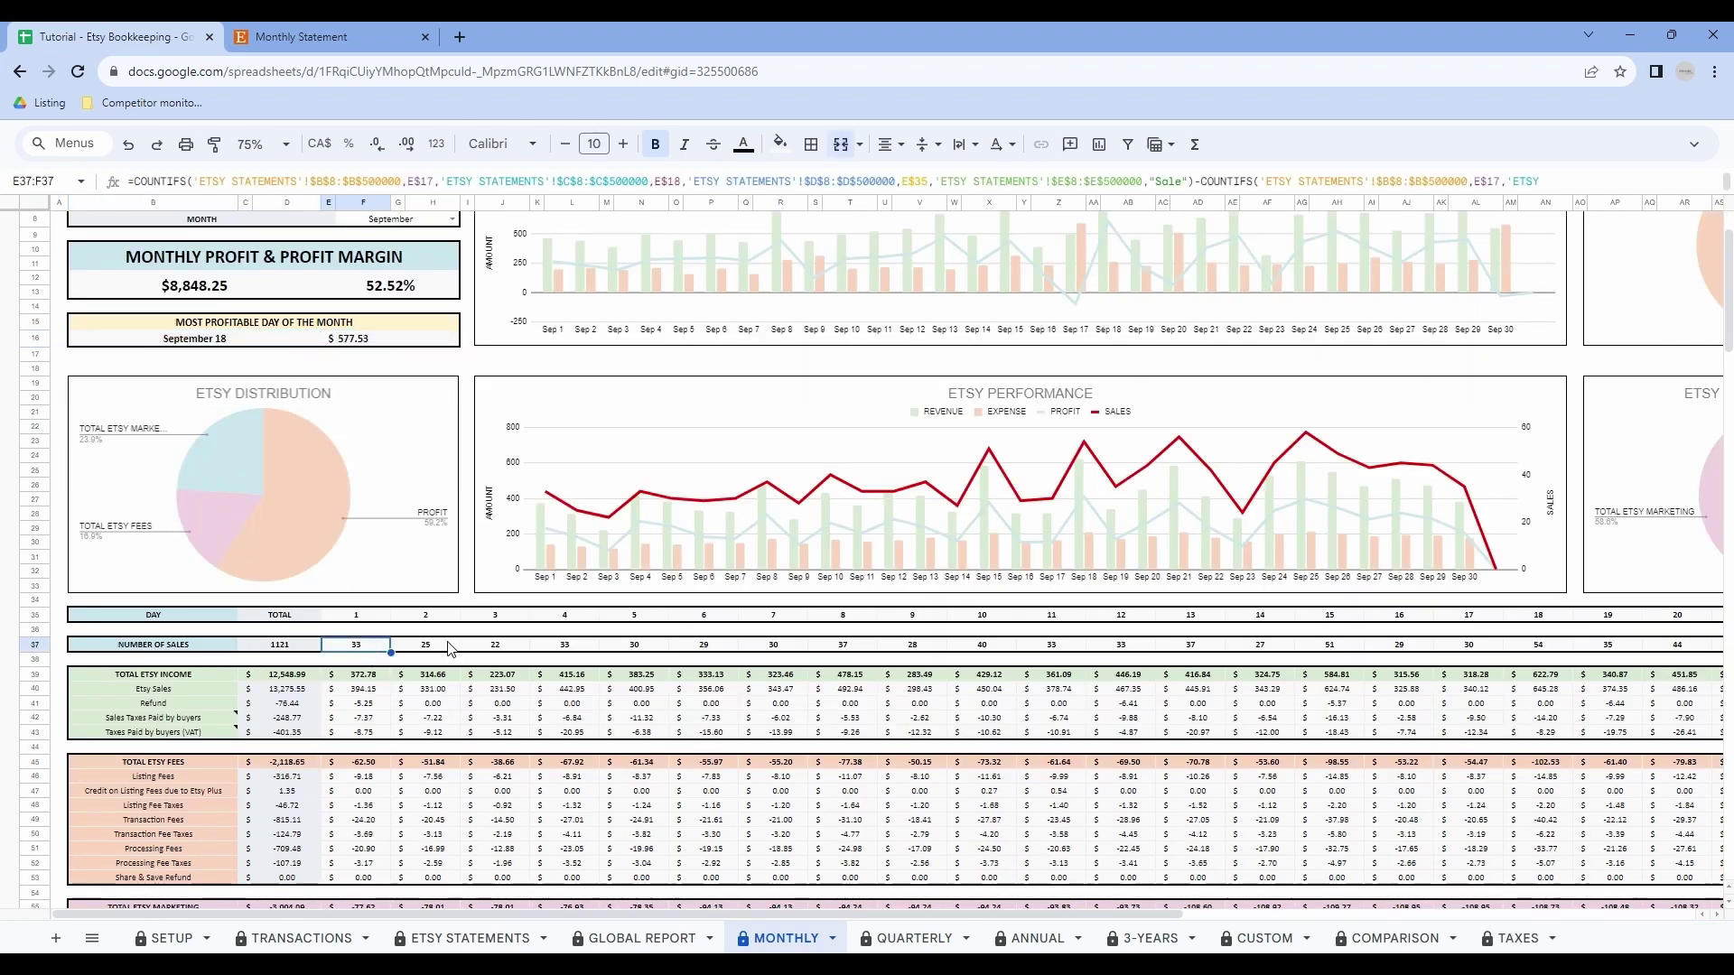
scroll(389, 470, up, 2)
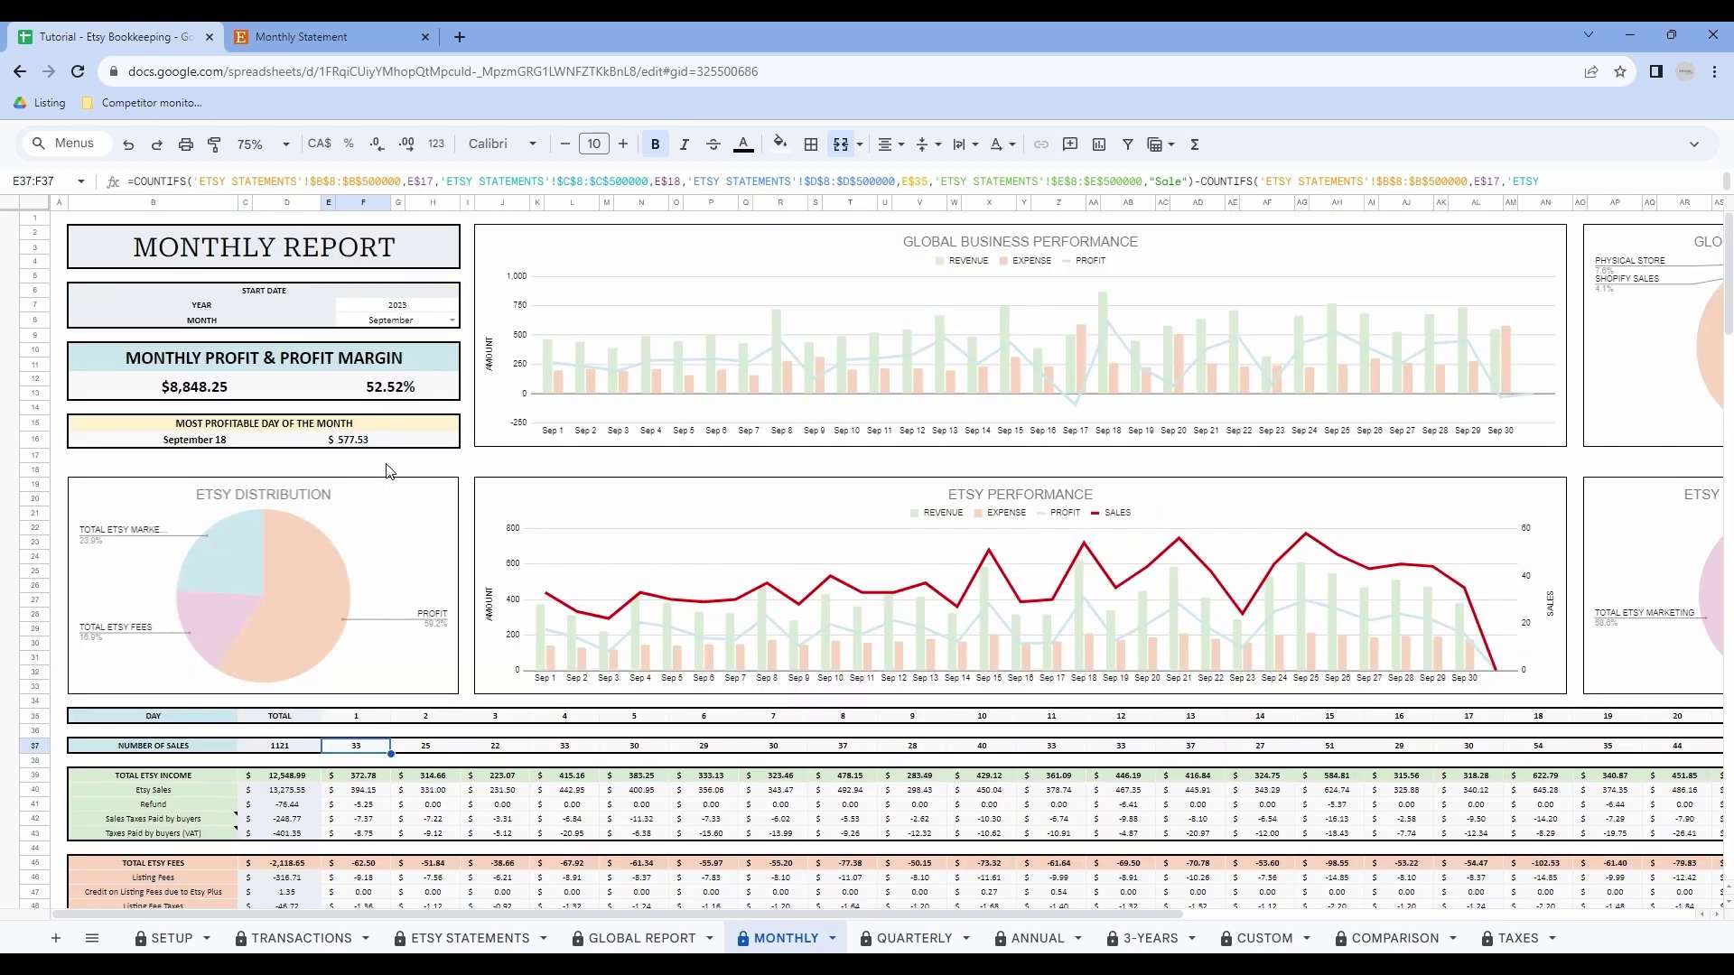
click(357, 718)
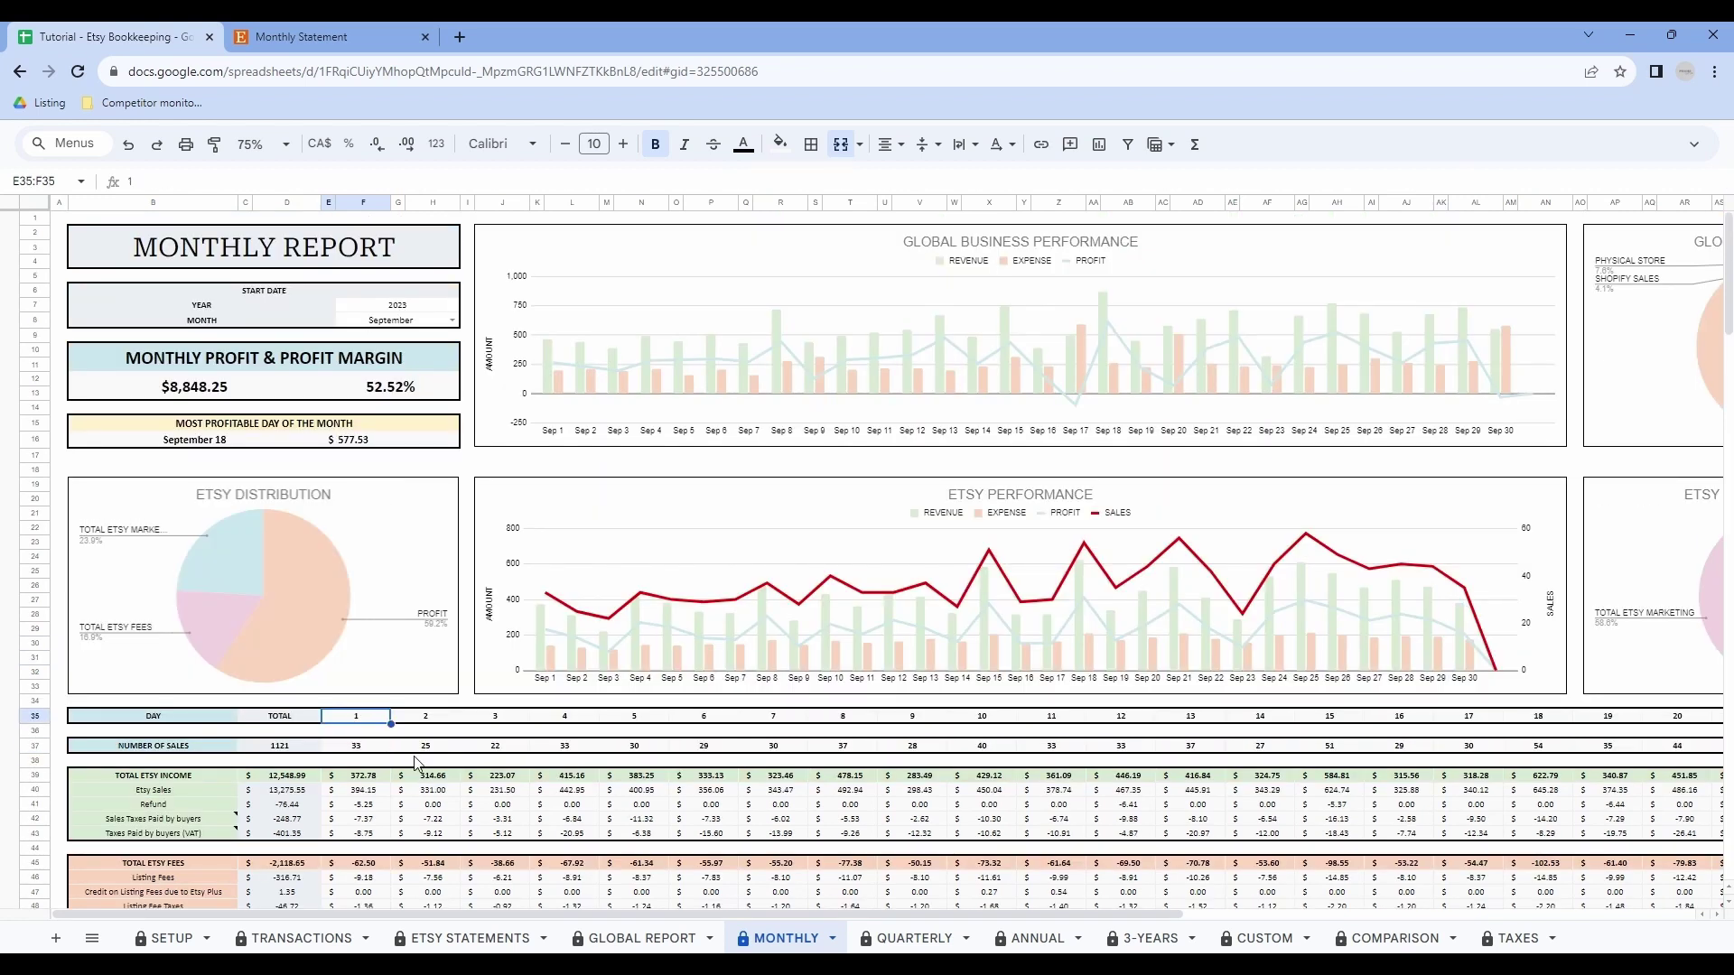
click(366, 752)
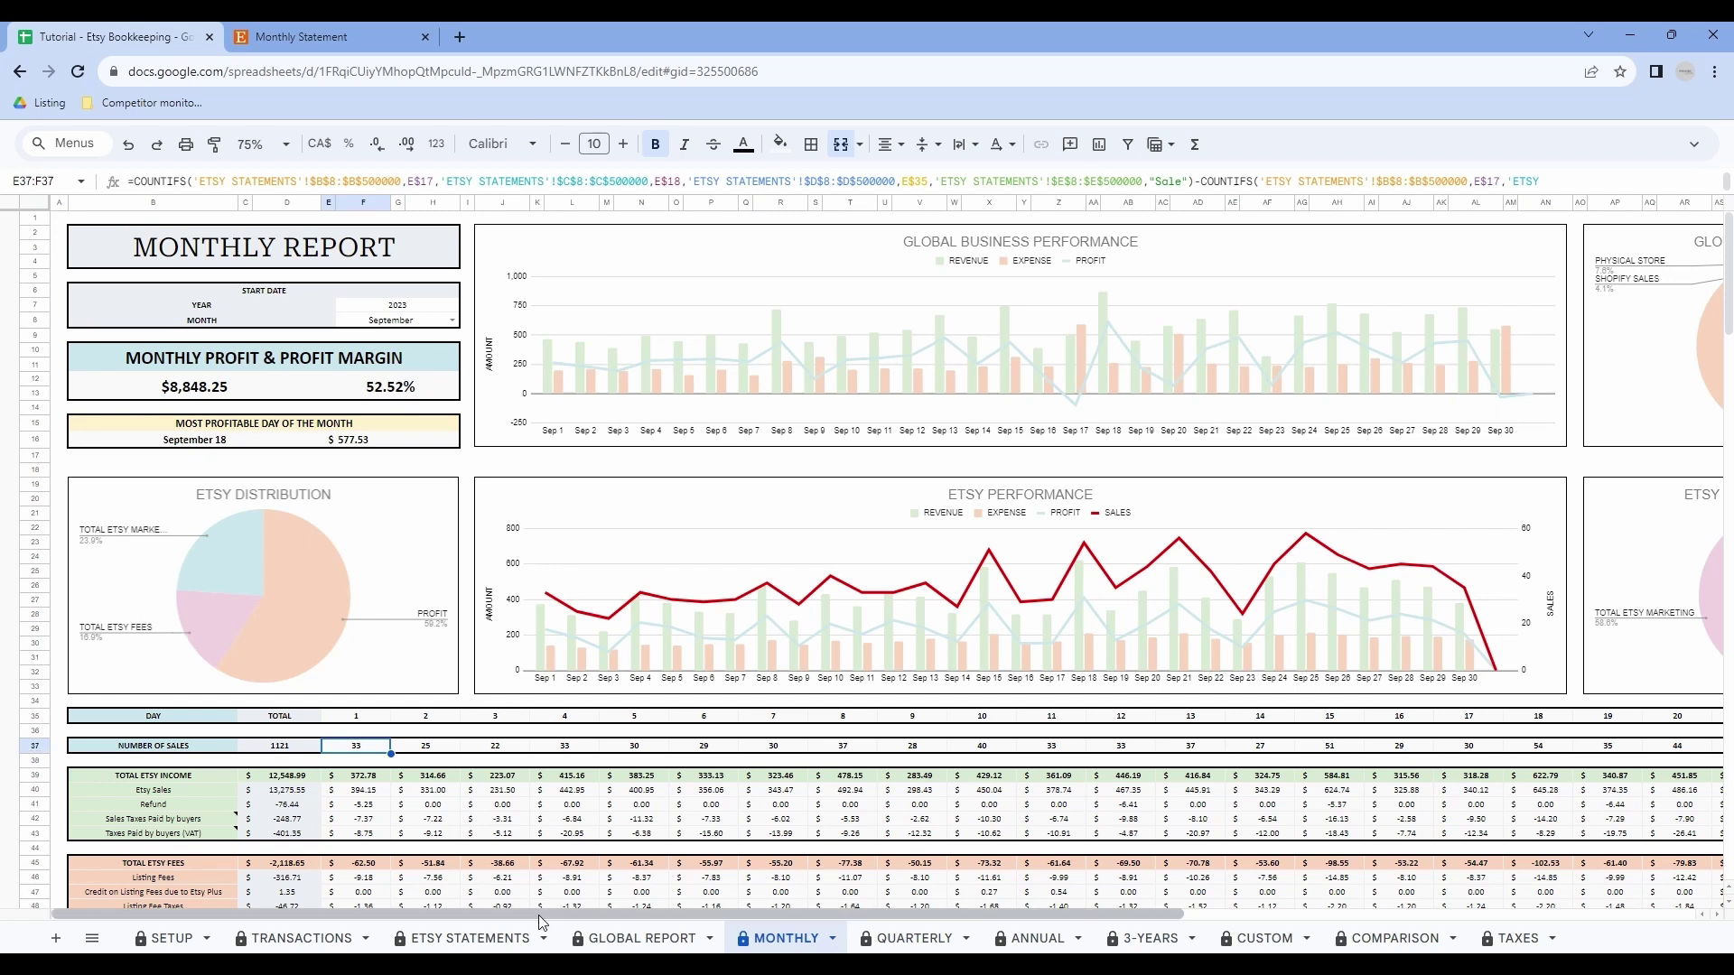
drag(542, 921, 1073, 912)
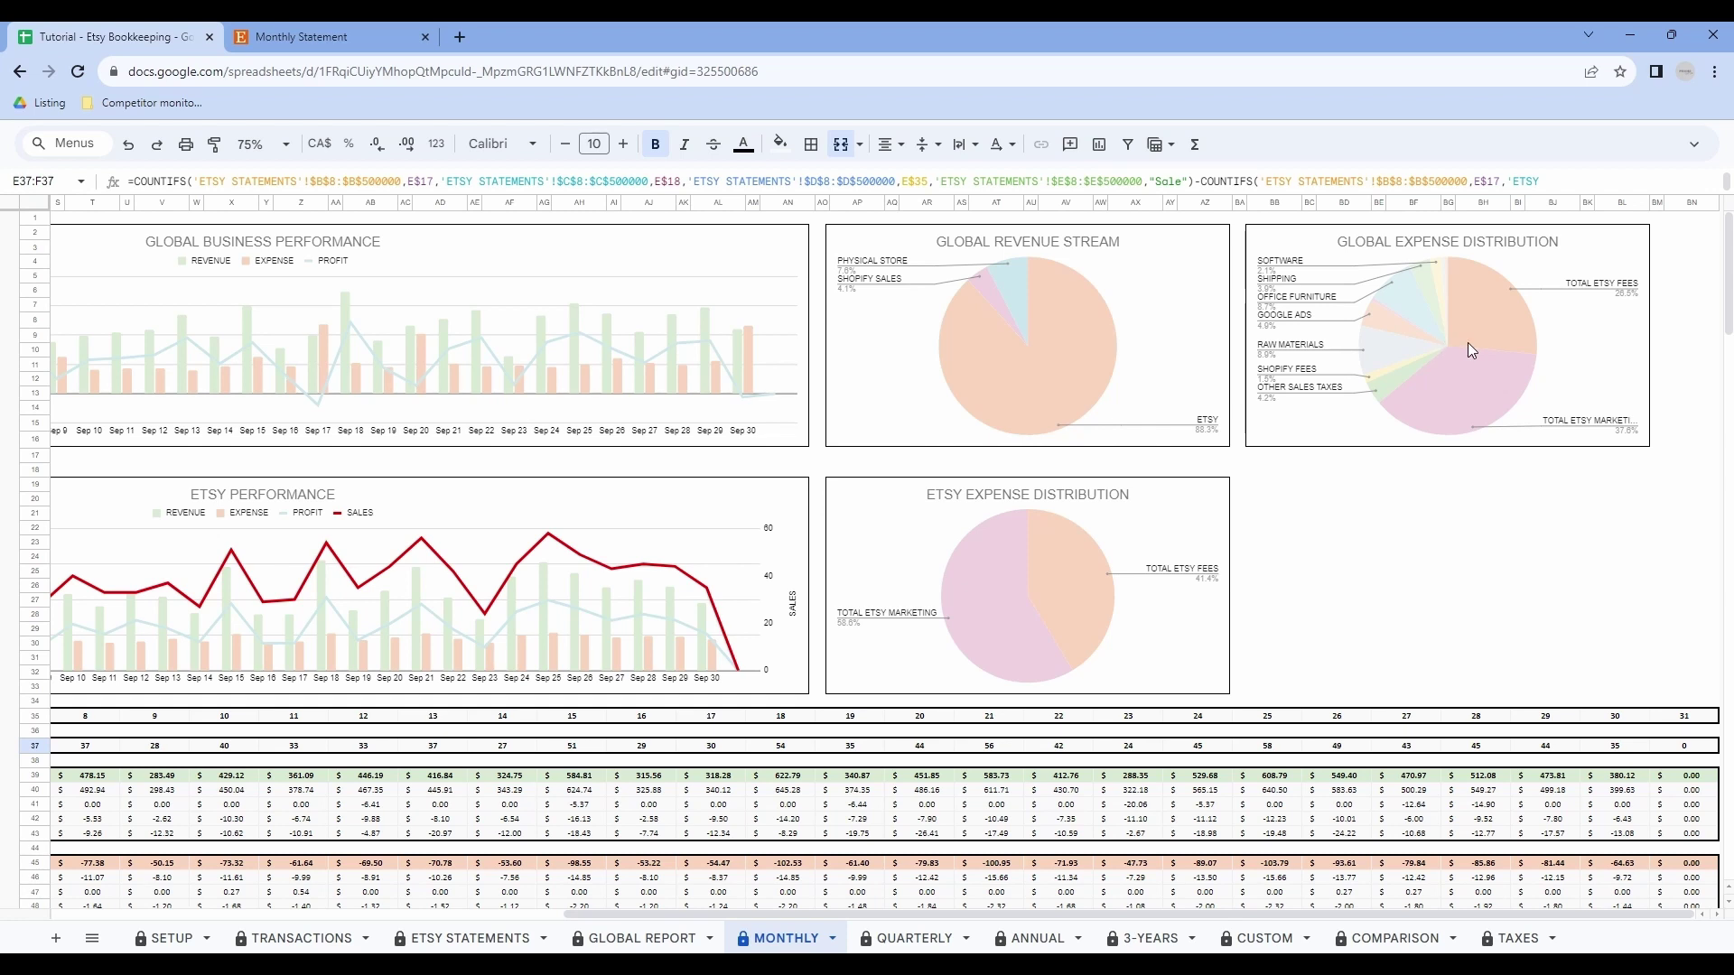
scroll(177, 881, left, 10)
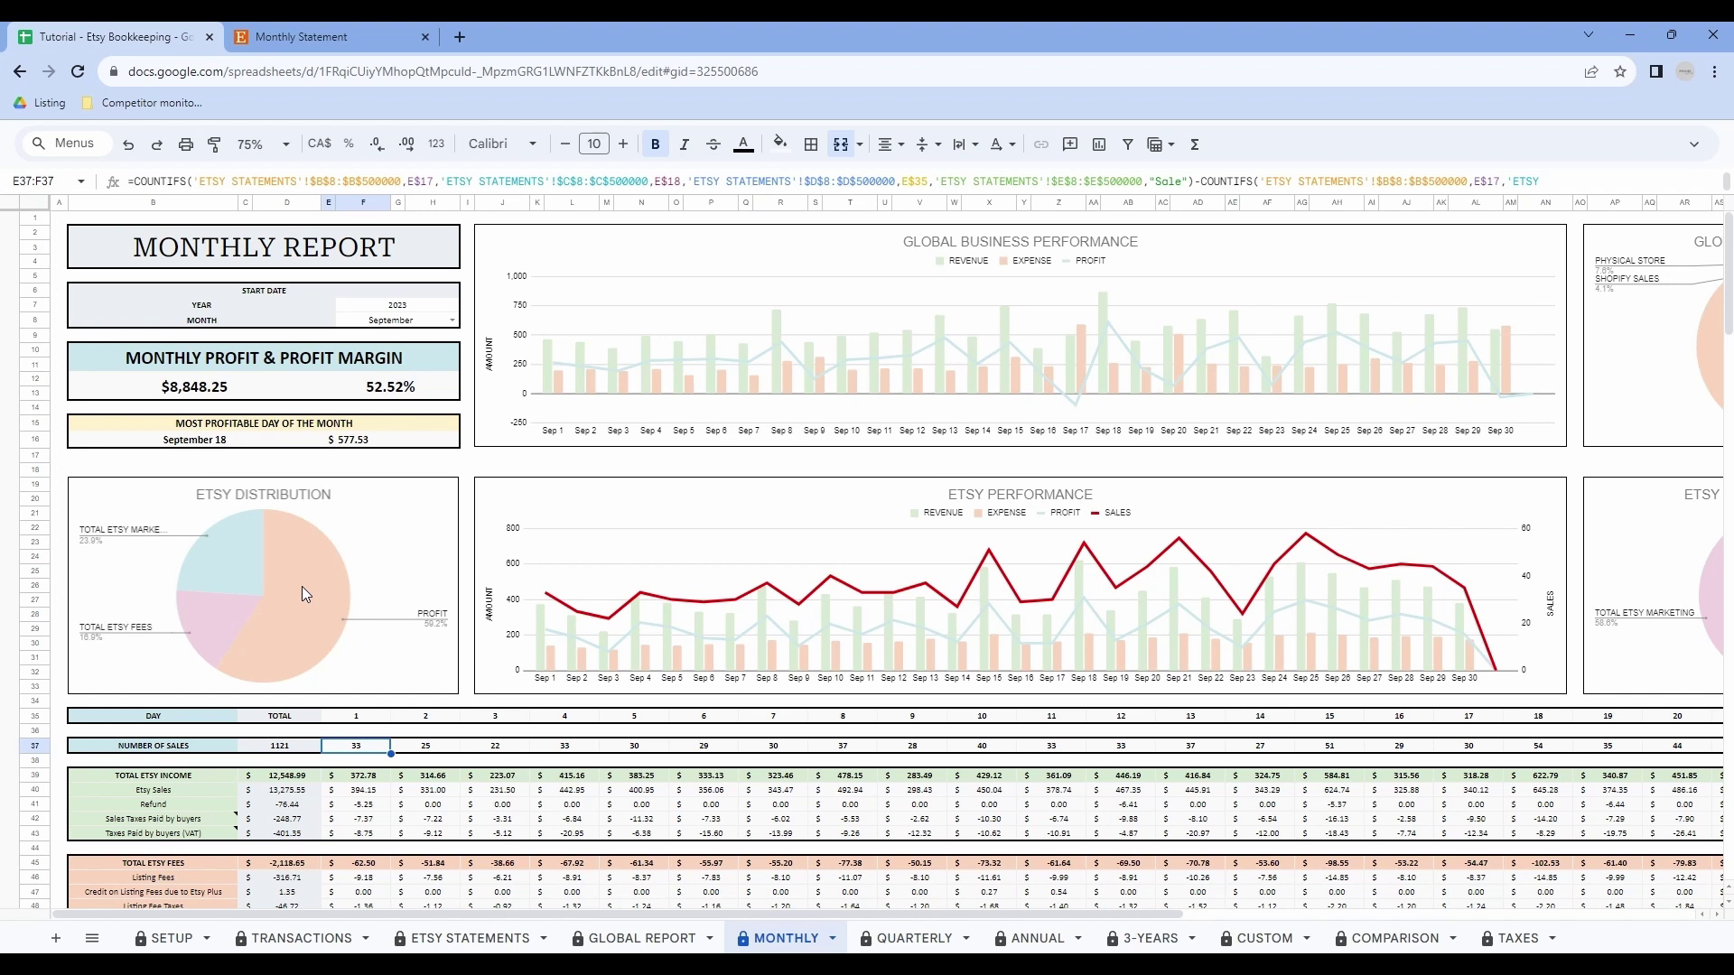
Step: Open the QUARTERLY report and set its start date to year 2023 and month July
key(ctrl+shift+Page_Down)
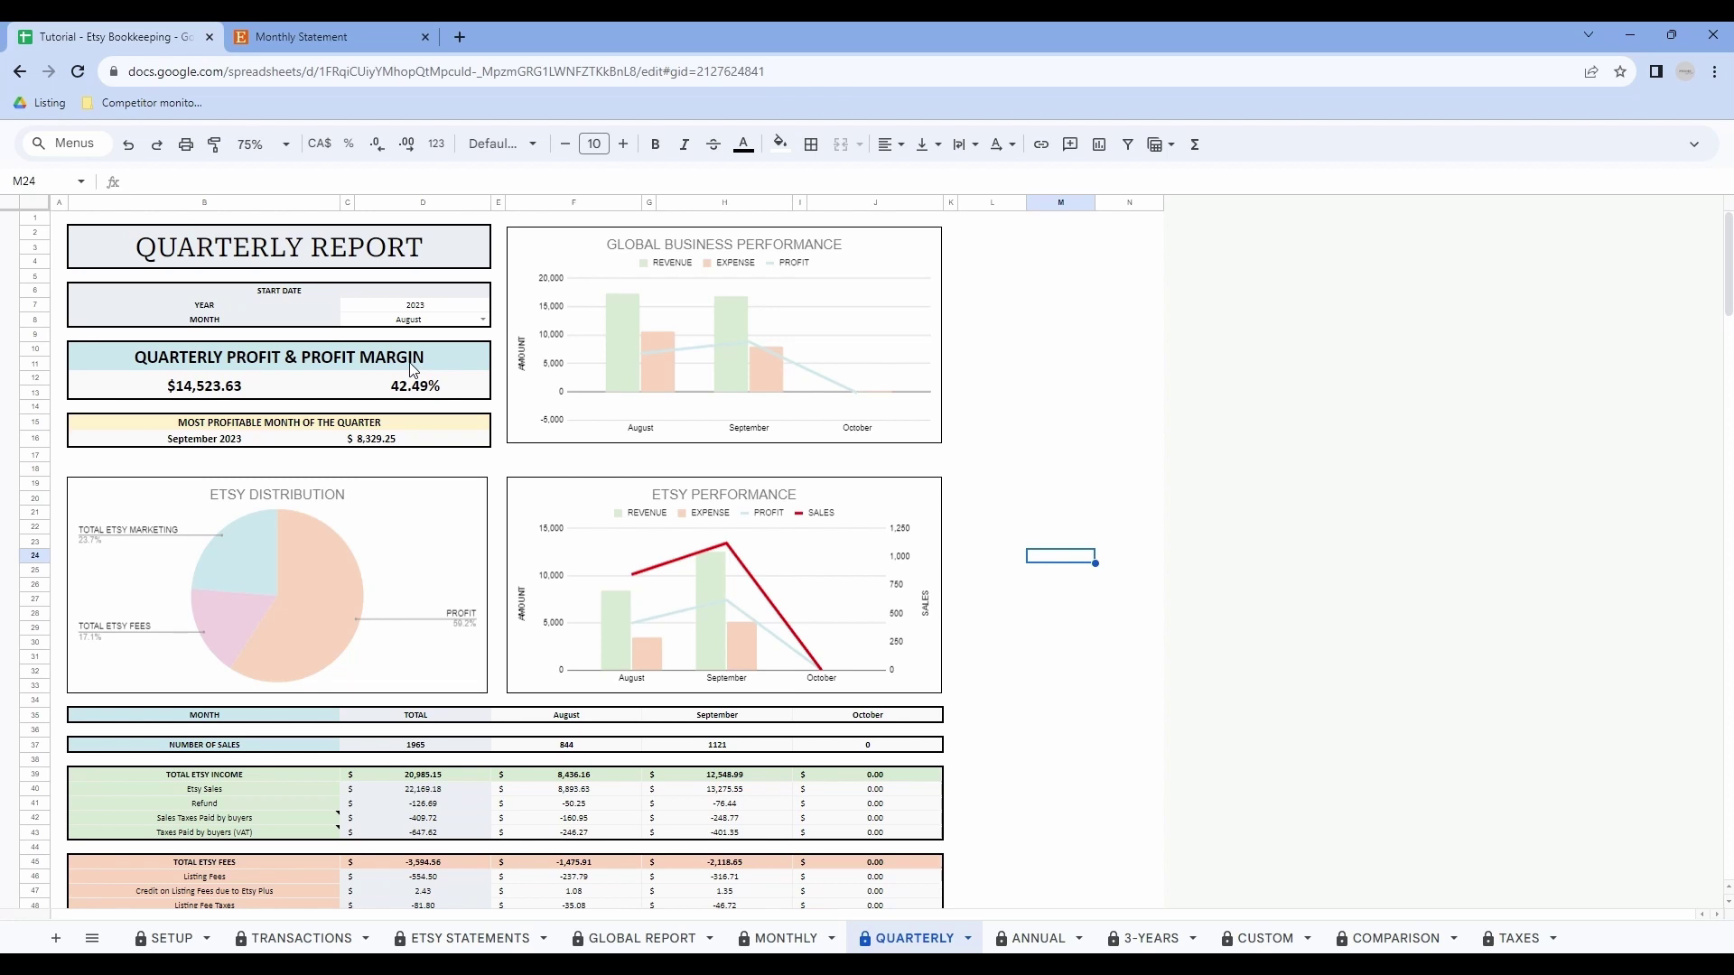
click(421, 307)
text(20)
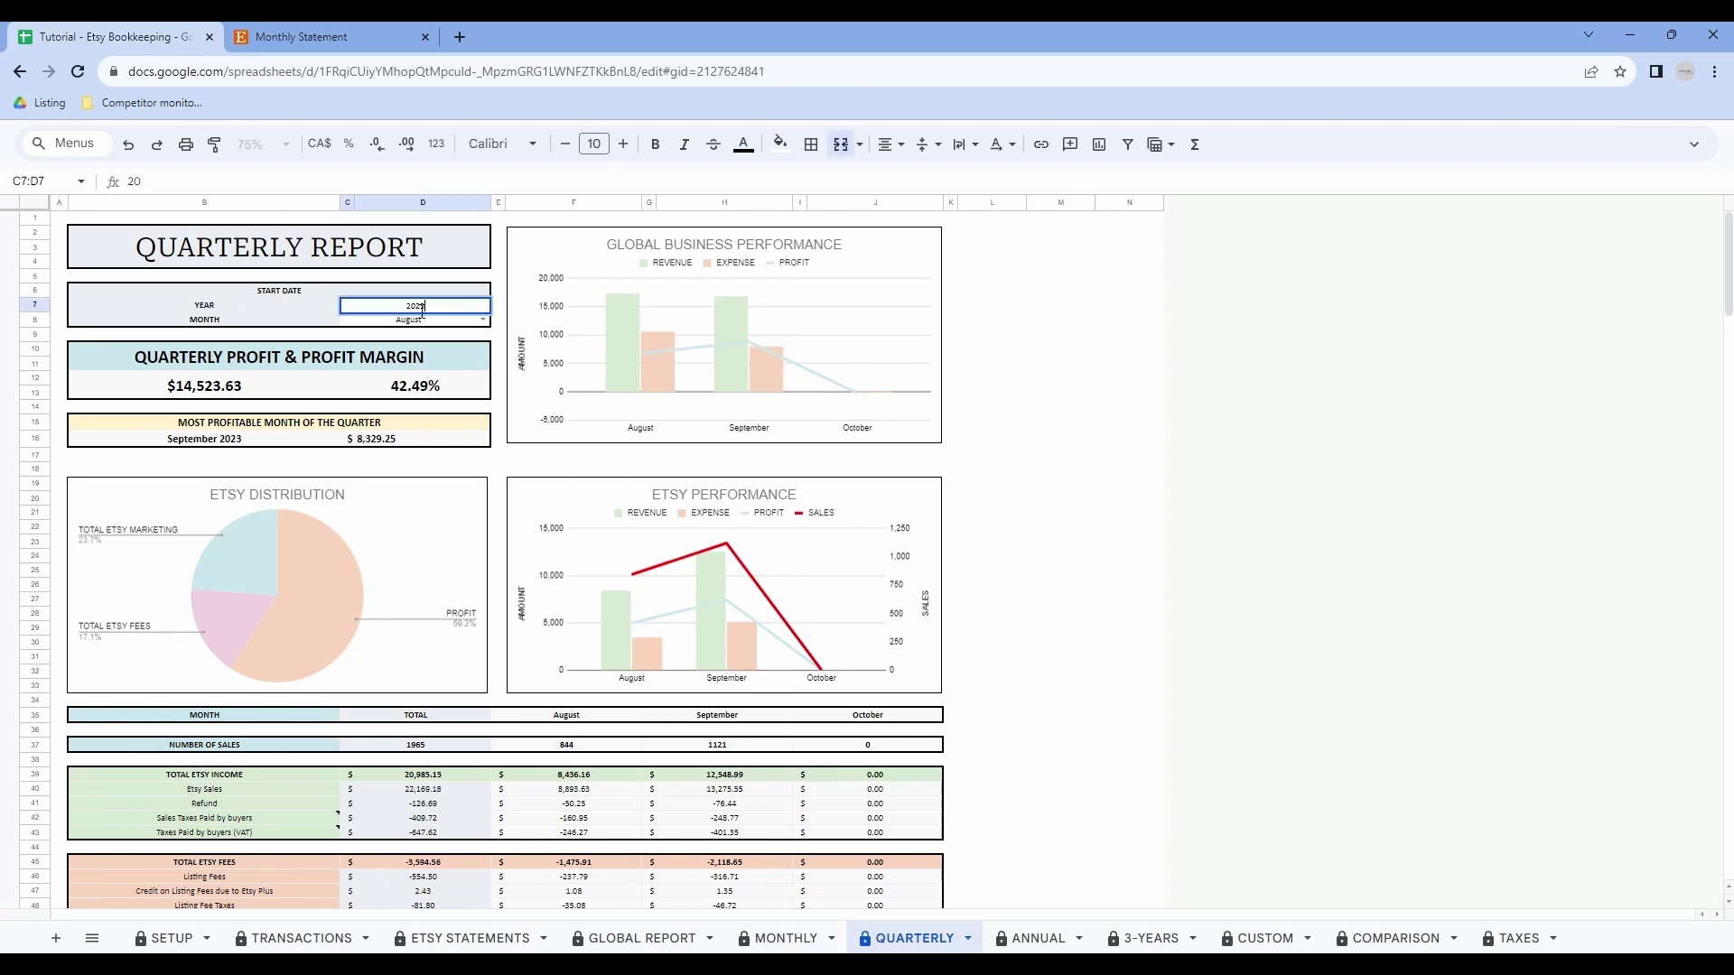
text(23)
click(452, 334)
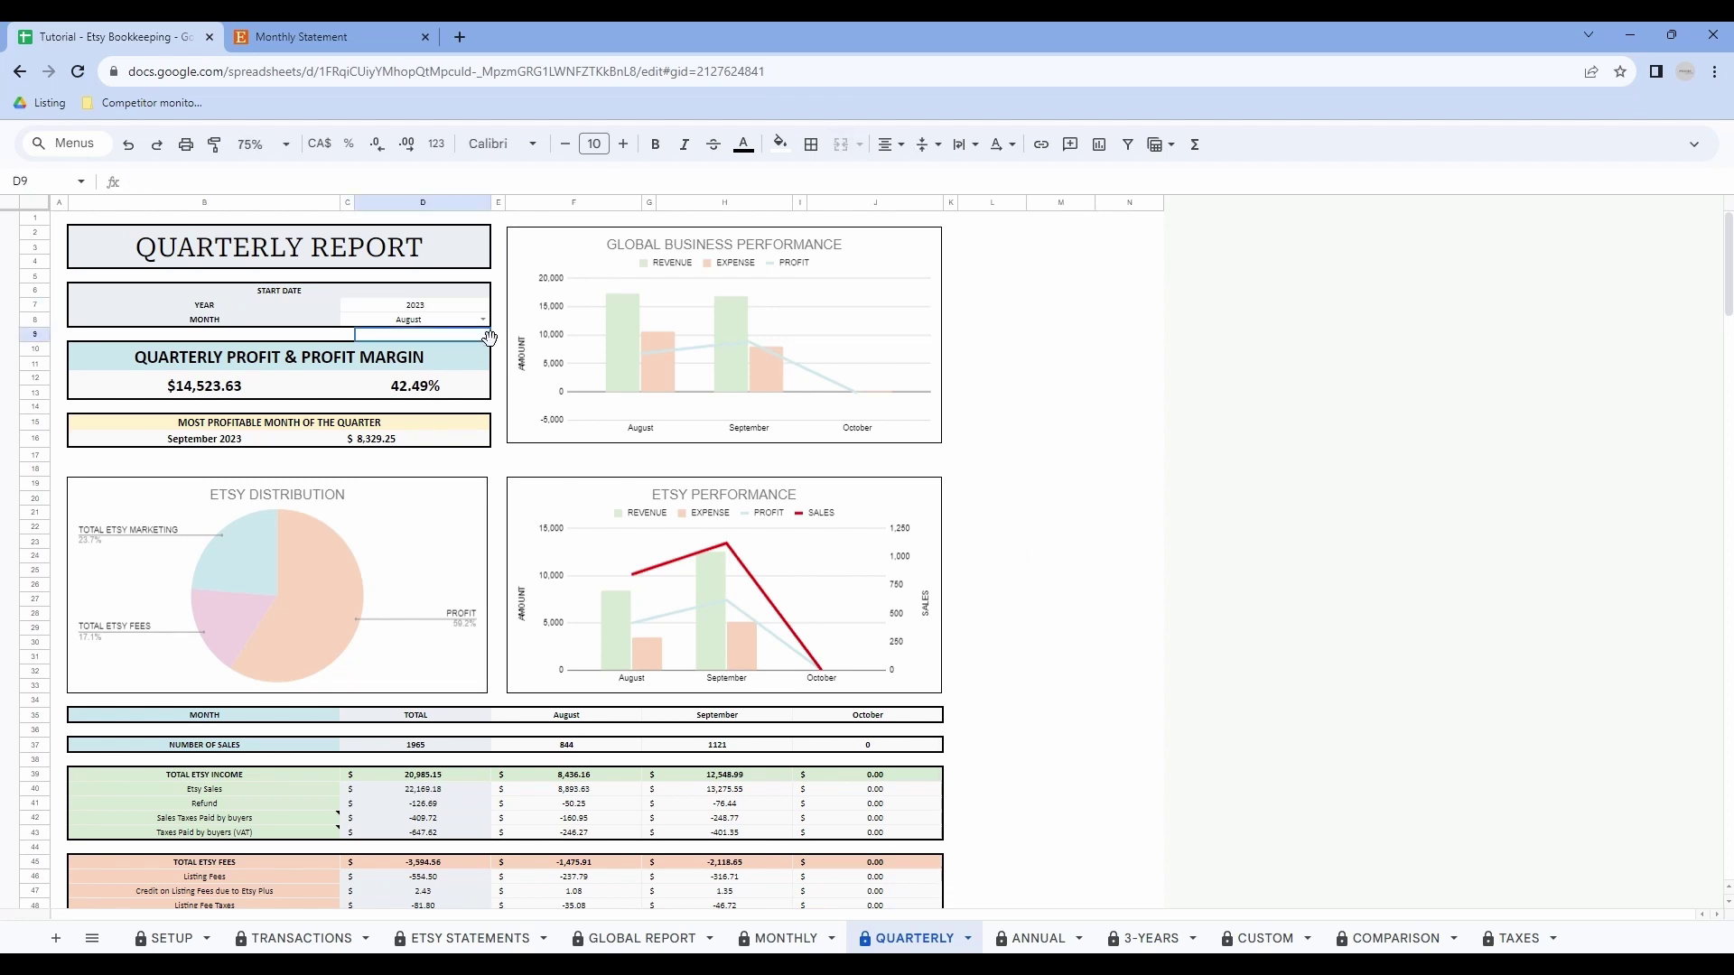
click(484, 320)
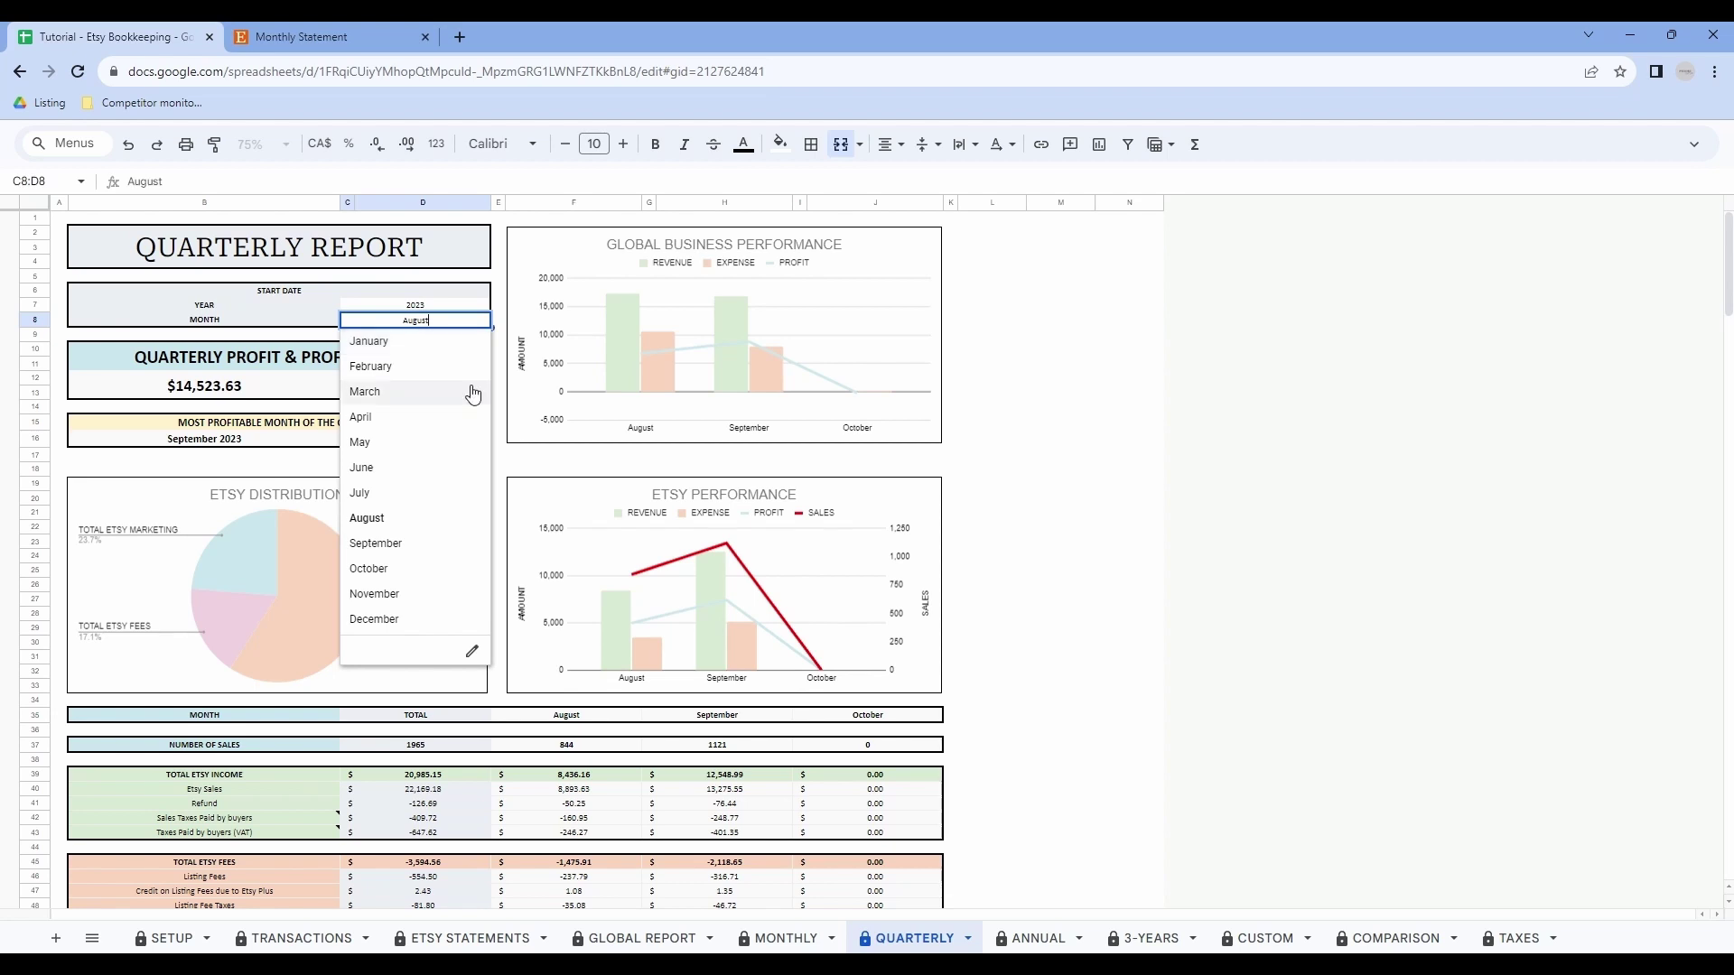
click(401, 495)
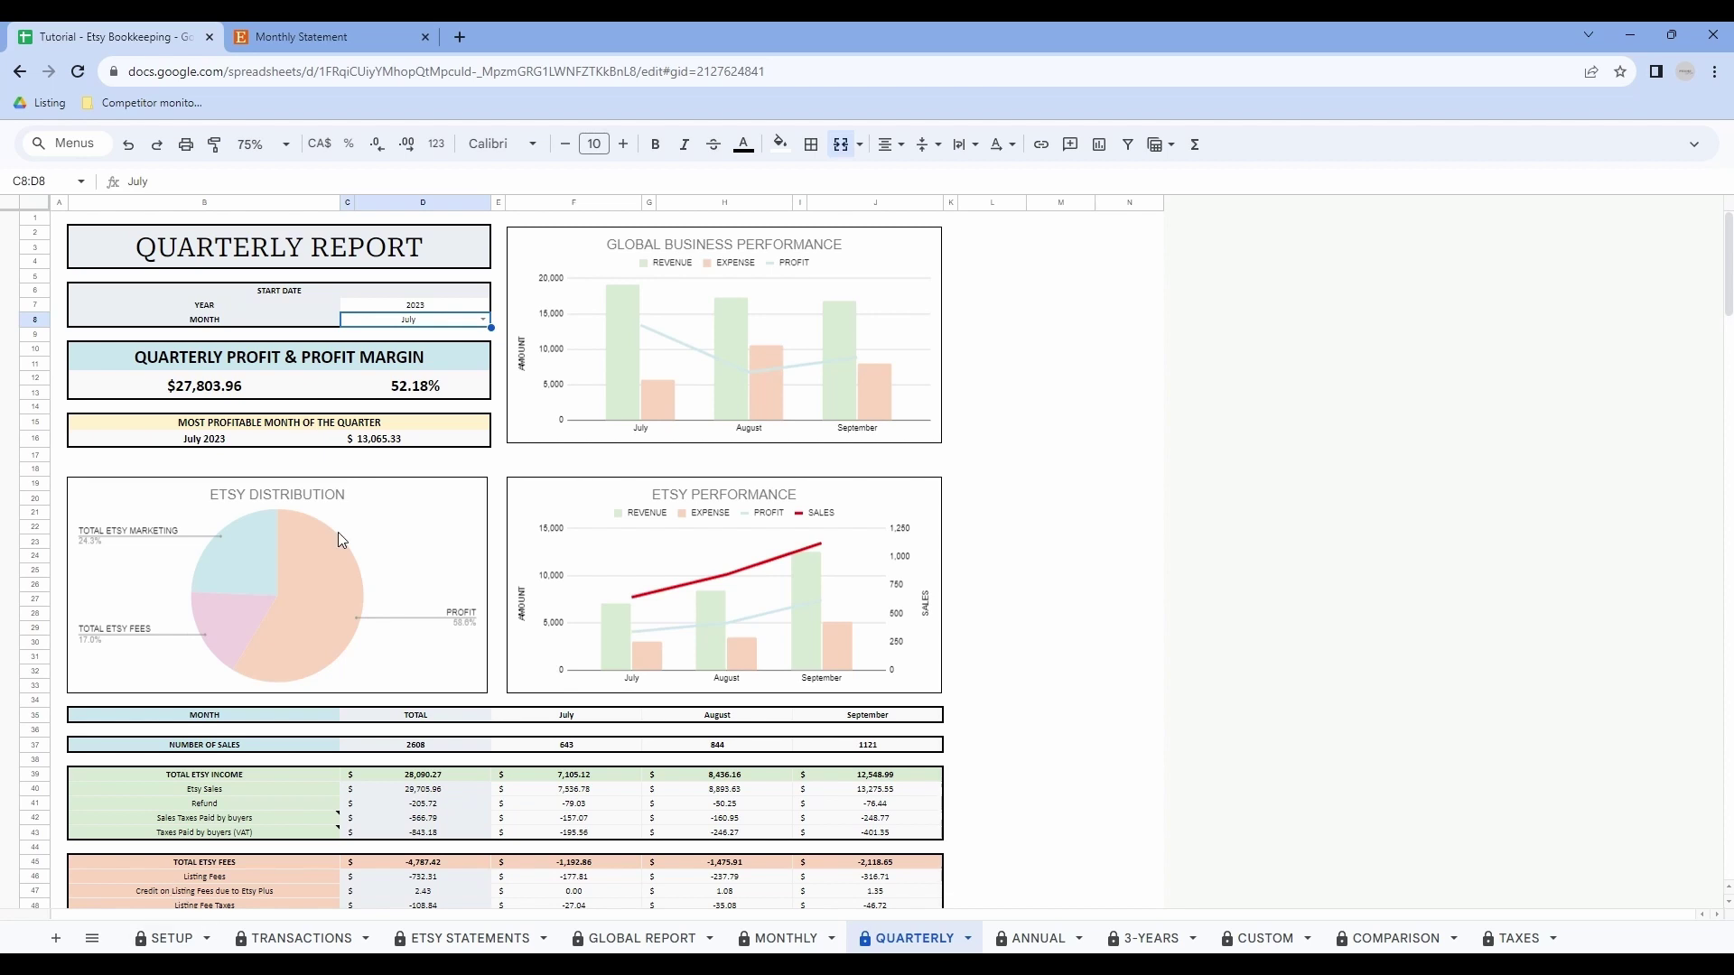
scroll(686, 470, down, 5)
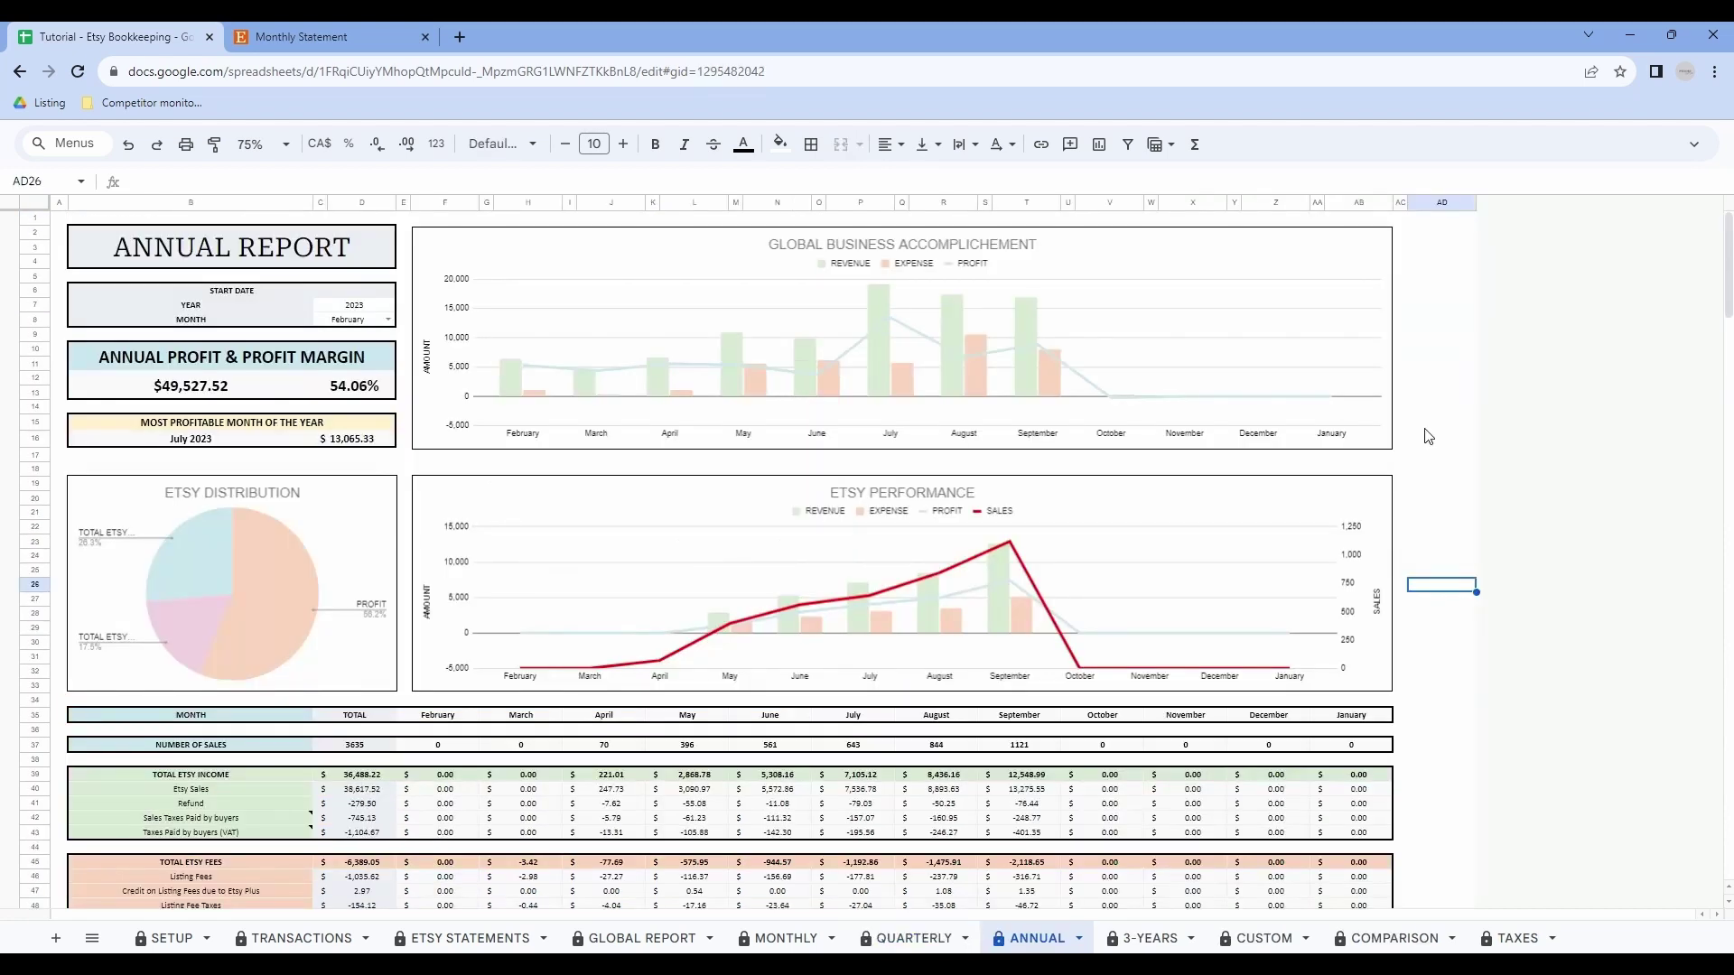
Step: Set the annual report's start date to year 2023 and month January
click(1420, 446)
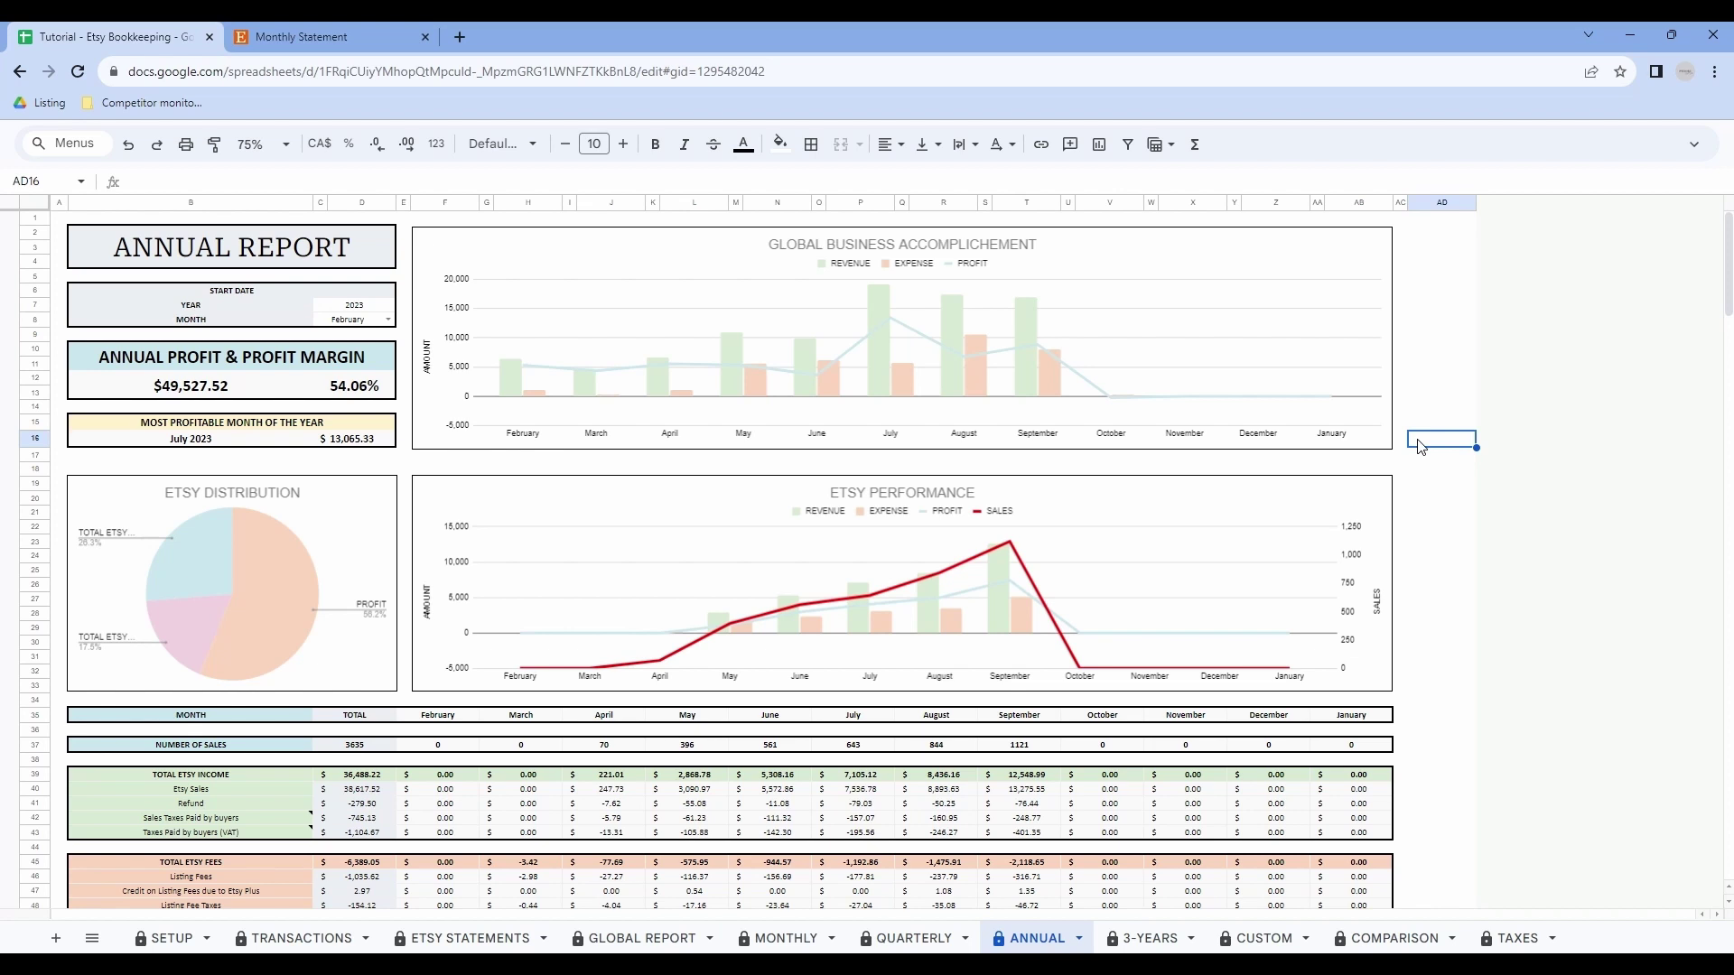
click(336, 308)
text(2023)
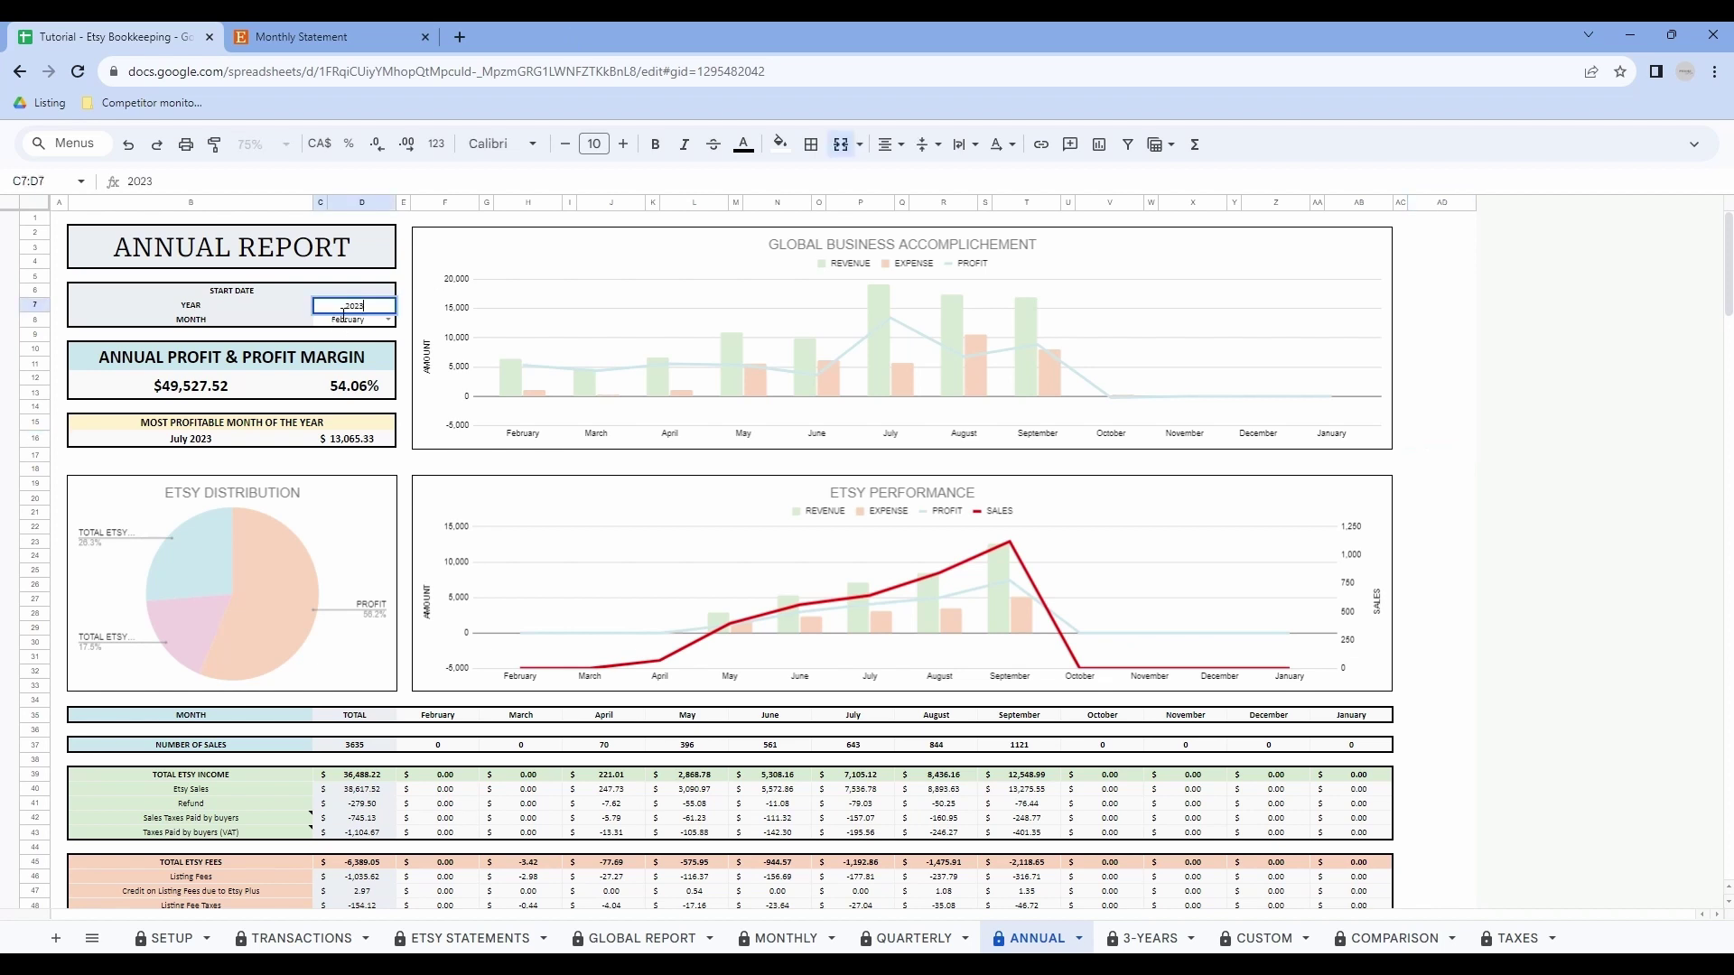
click(1425, 454)
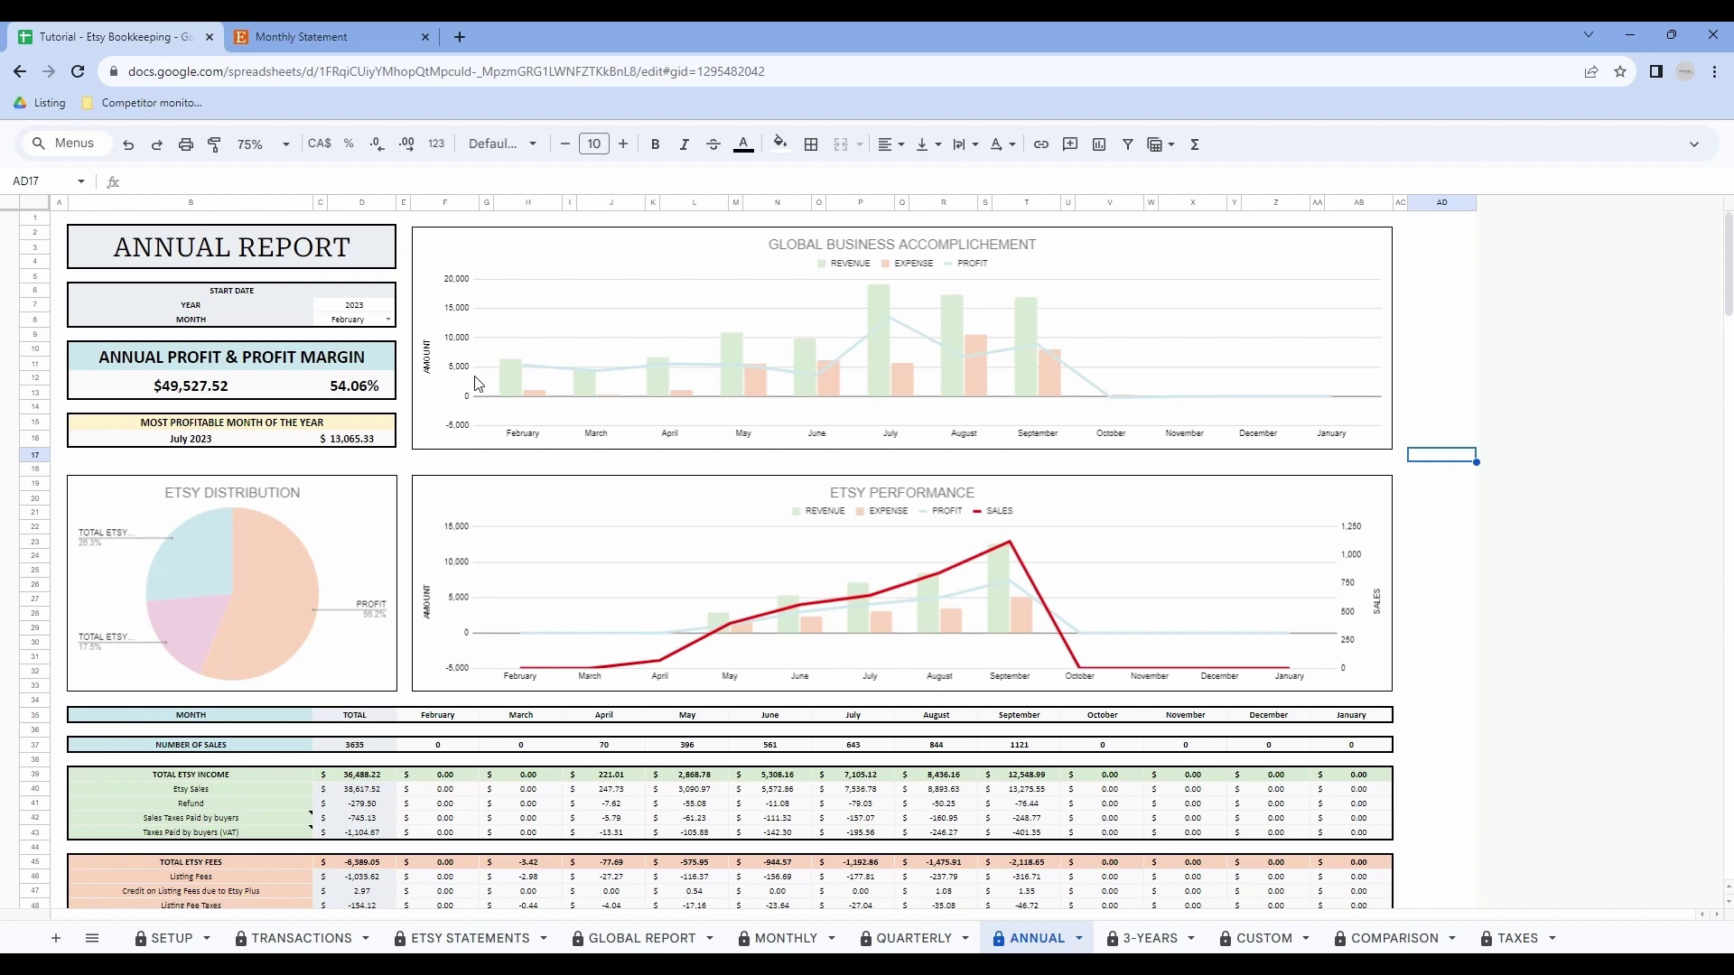
click(388, 320)
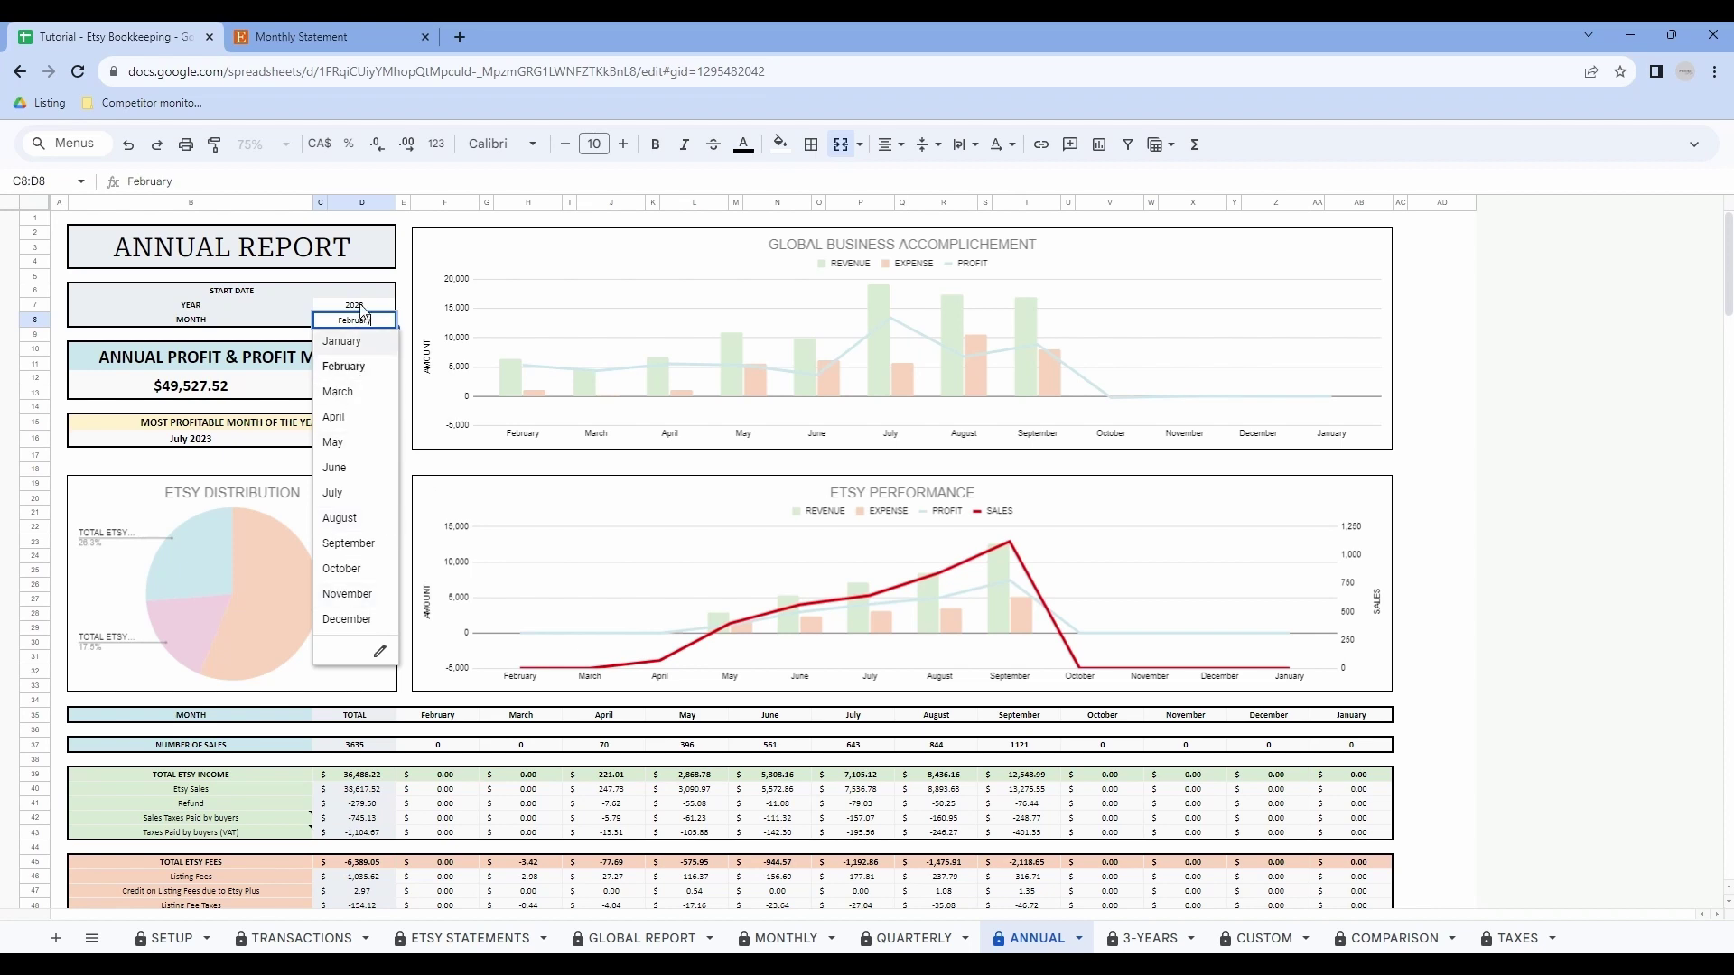
click(375, 343)
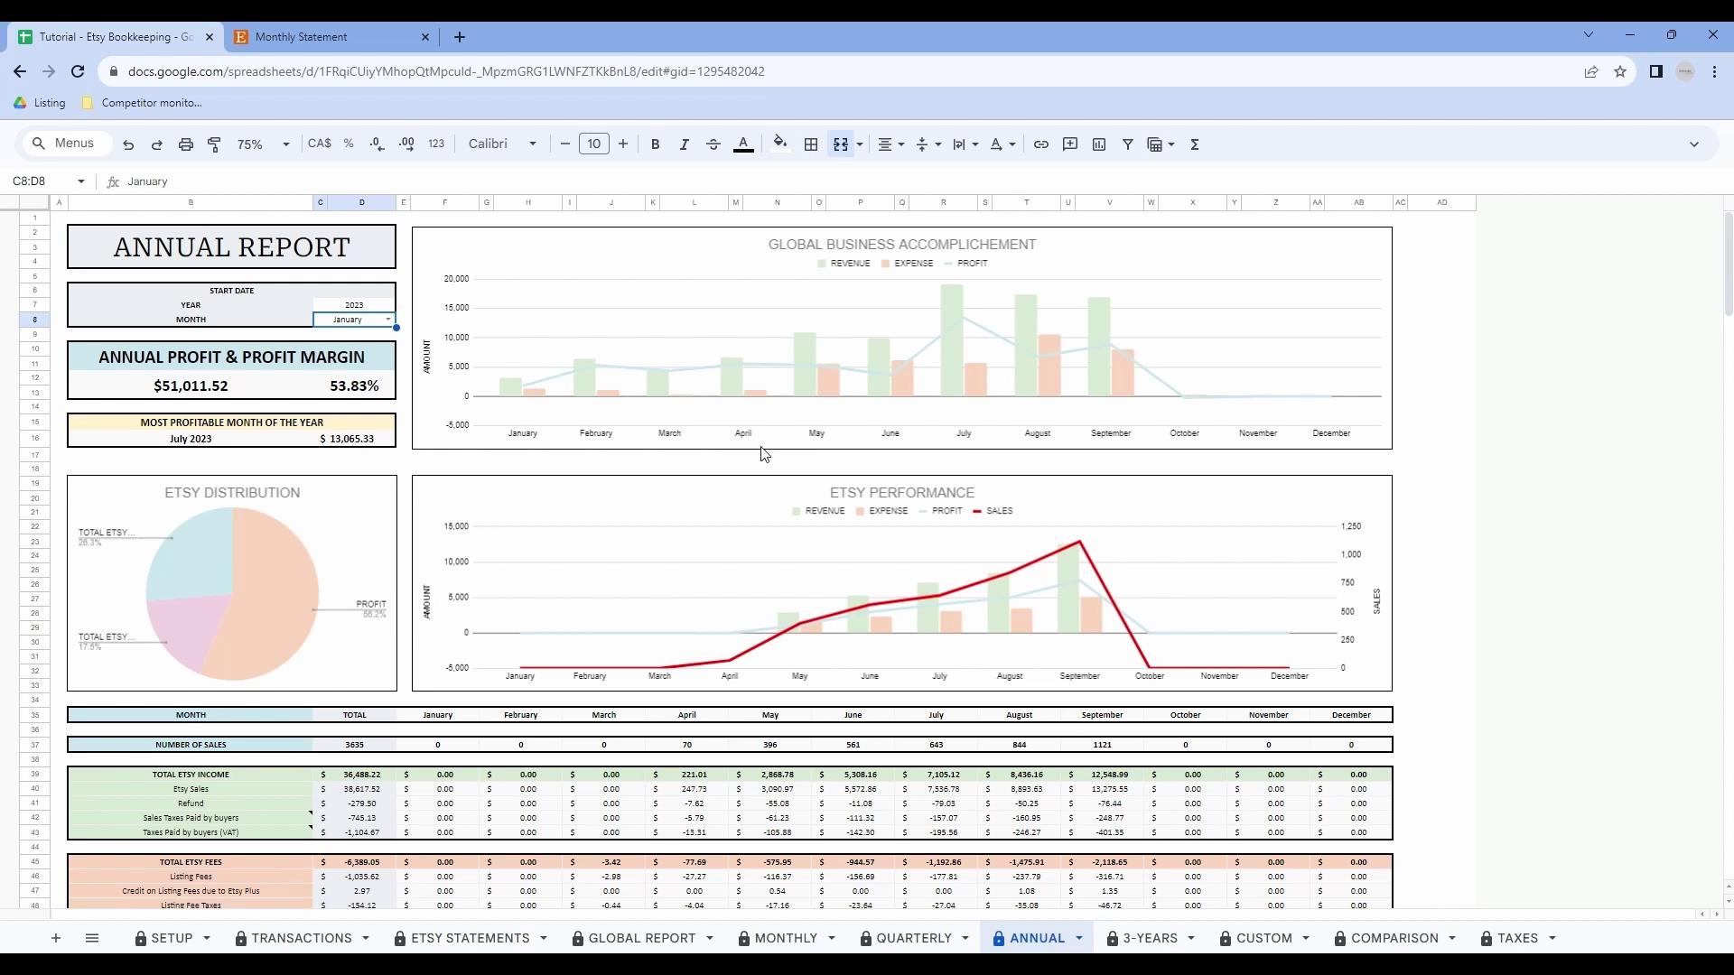
Step: Open the 3-YEARS report, choose January as its start month, and look over its charts and monthly breakdown
scroll(763, 454, down, 7)
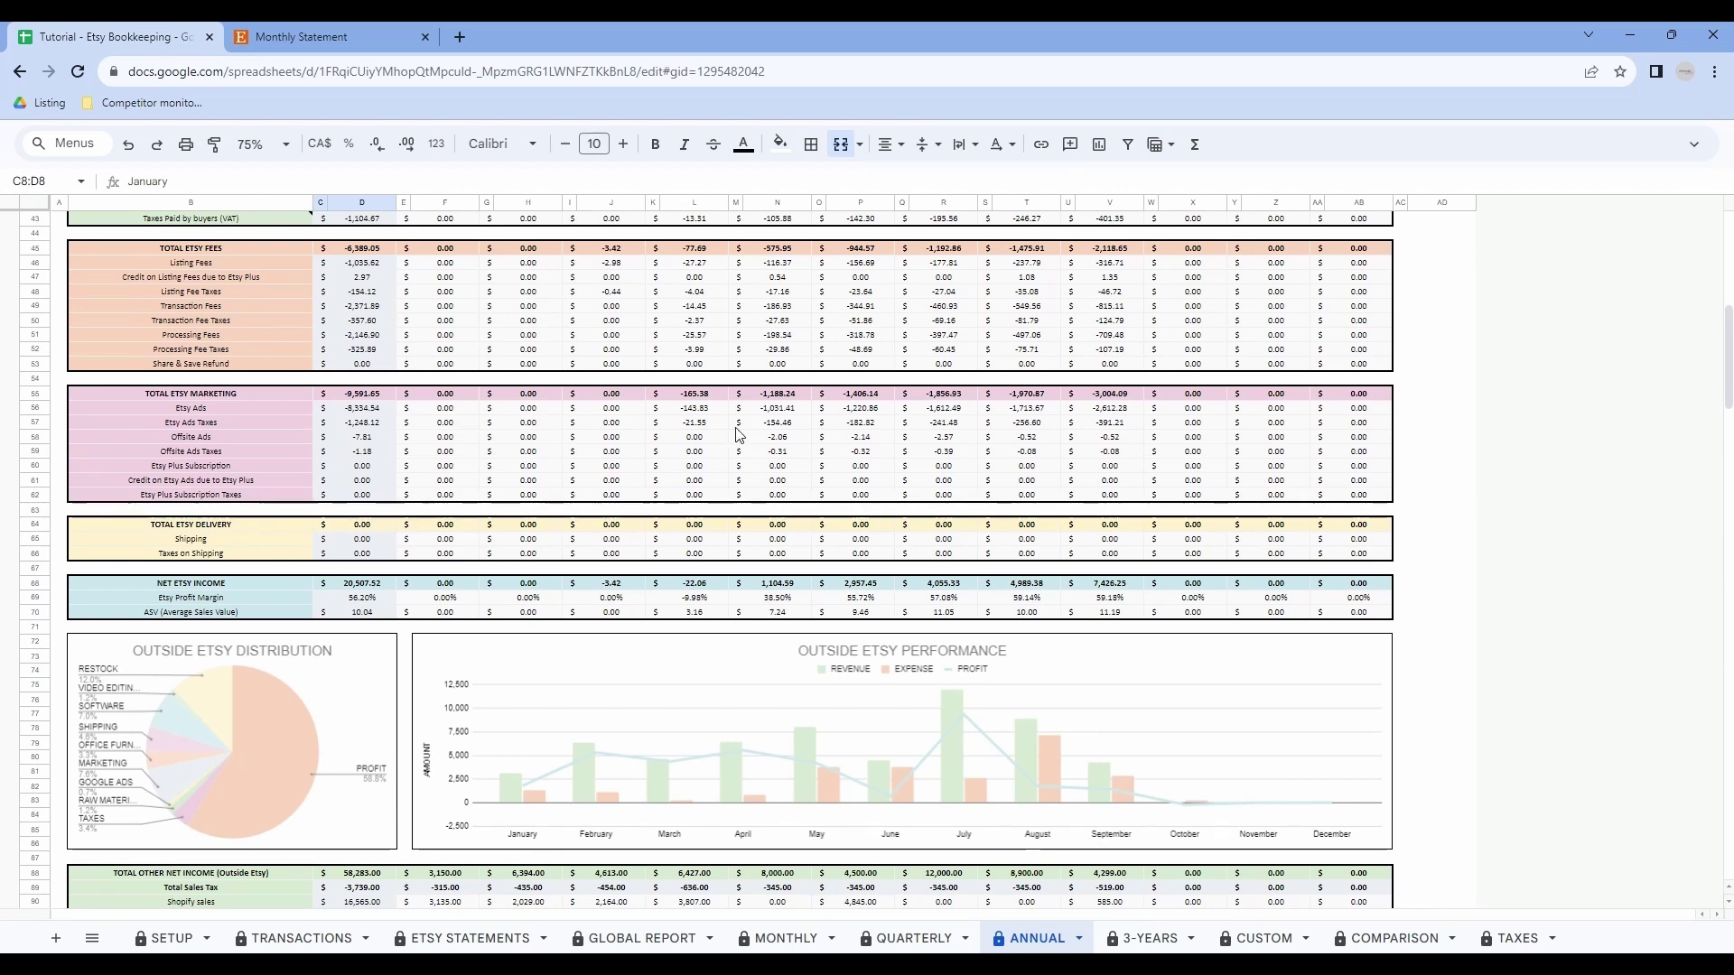
key(ctrl+shift+Page_Down)
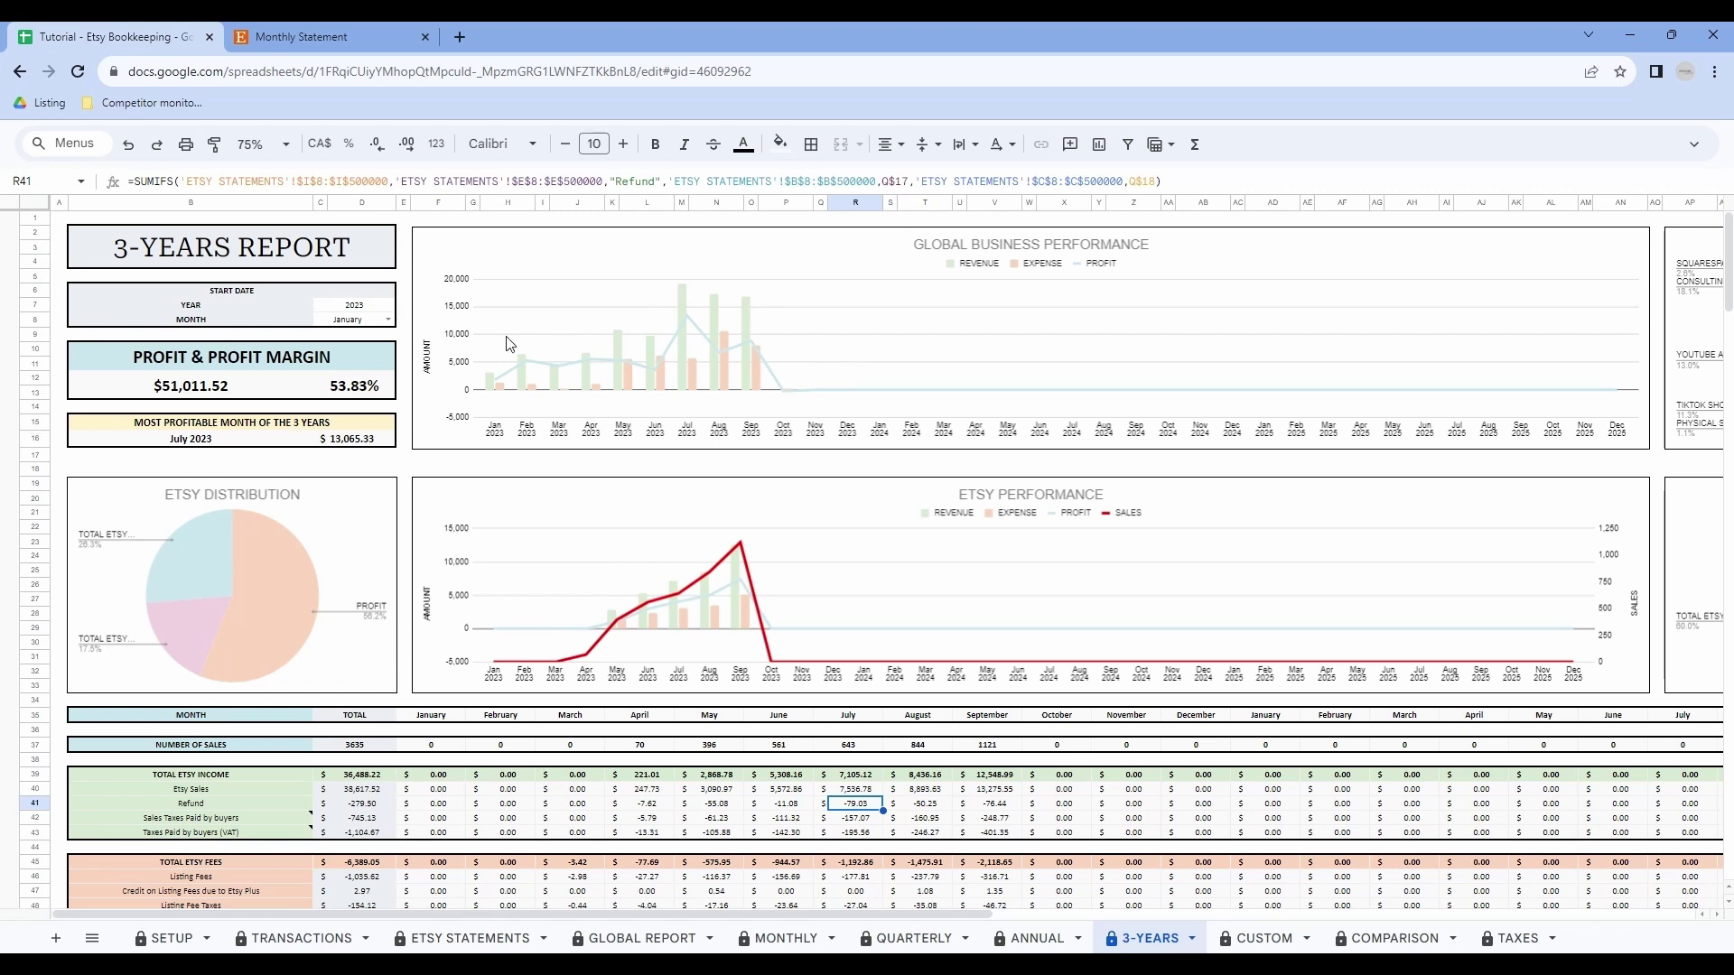
click(383, 307)
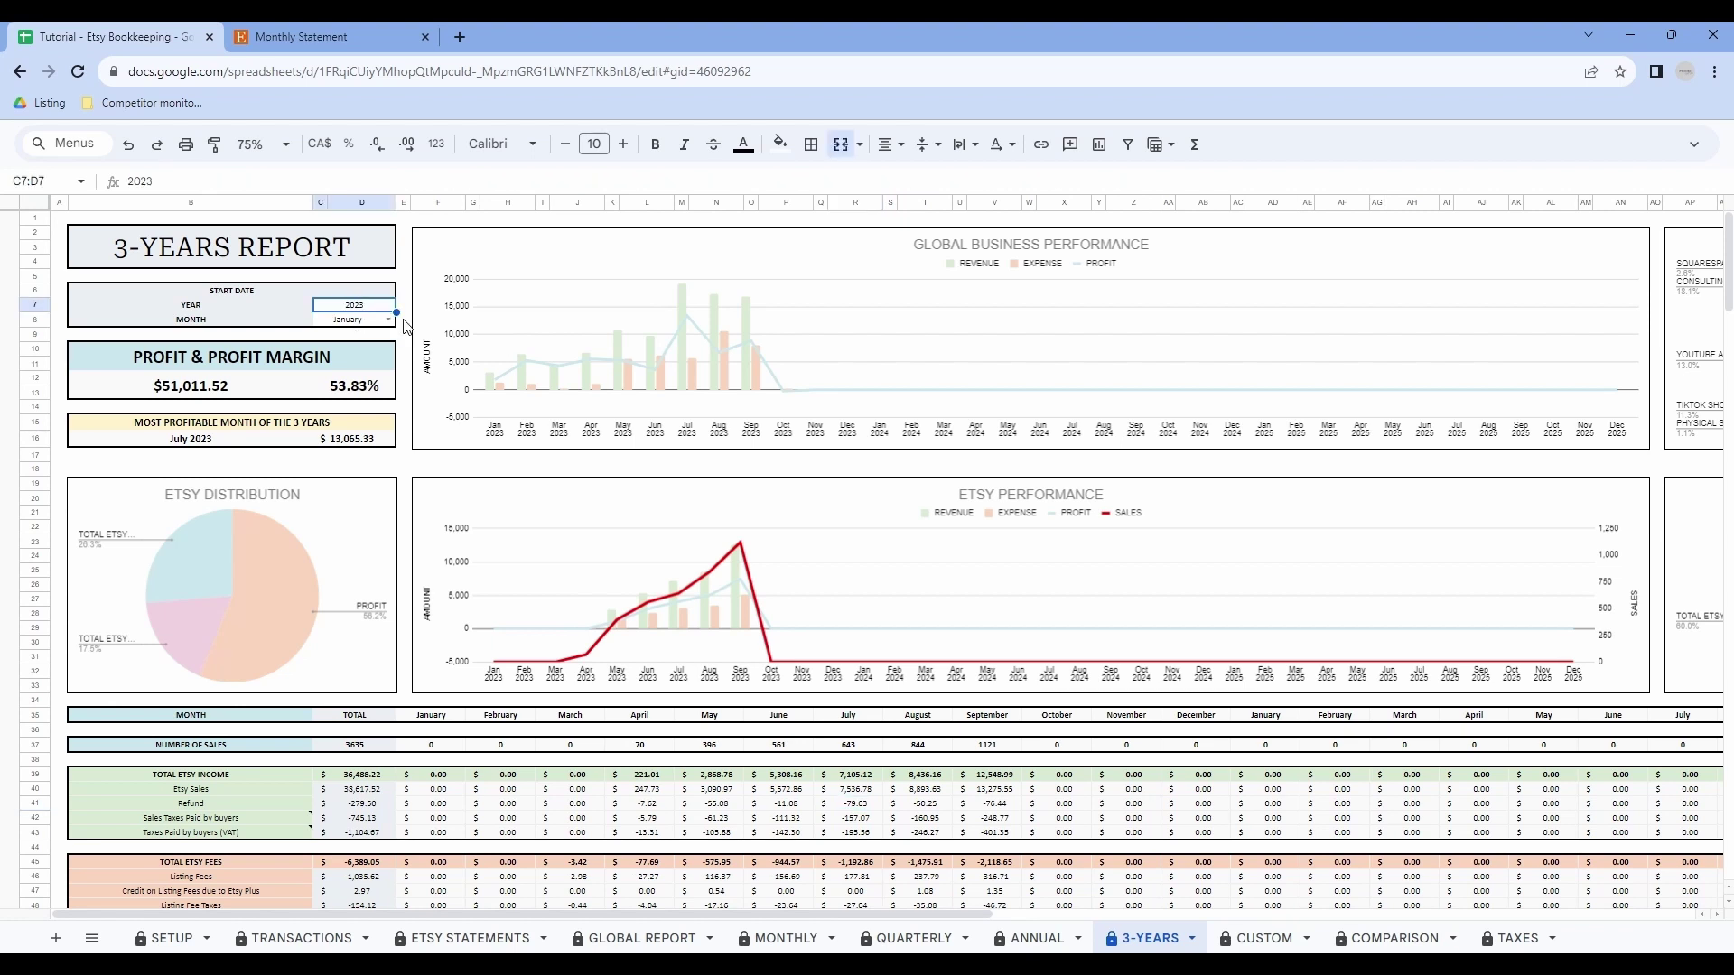
click(388, 319)
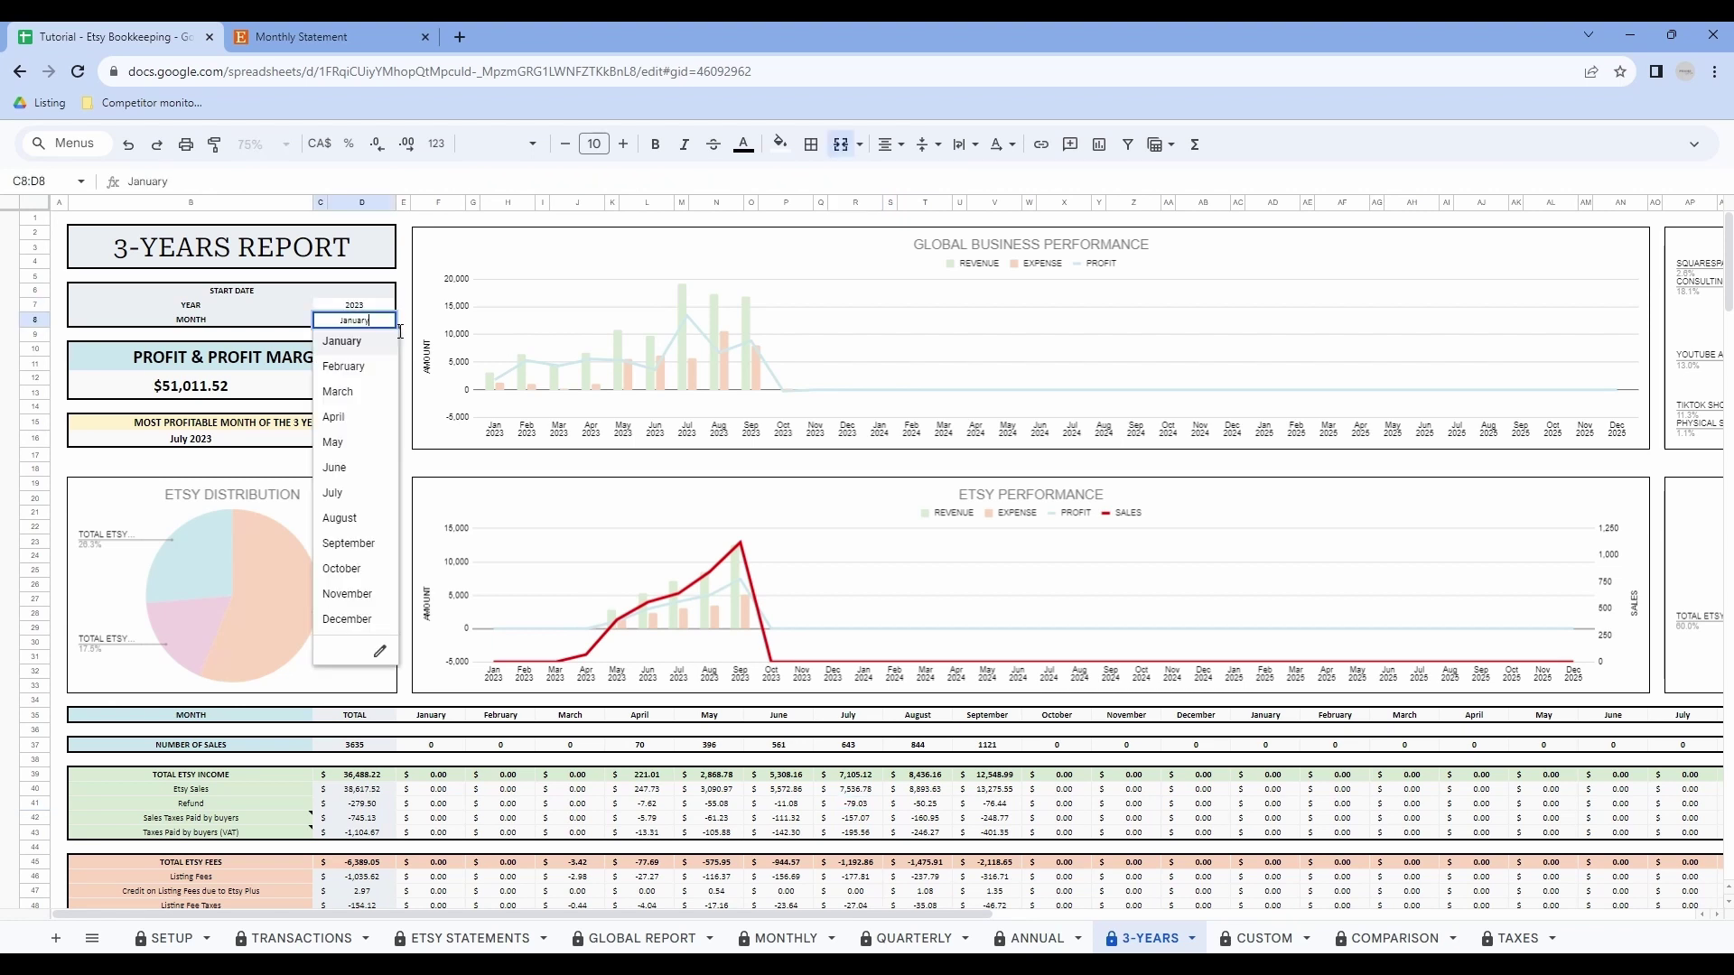
click(343, 341)
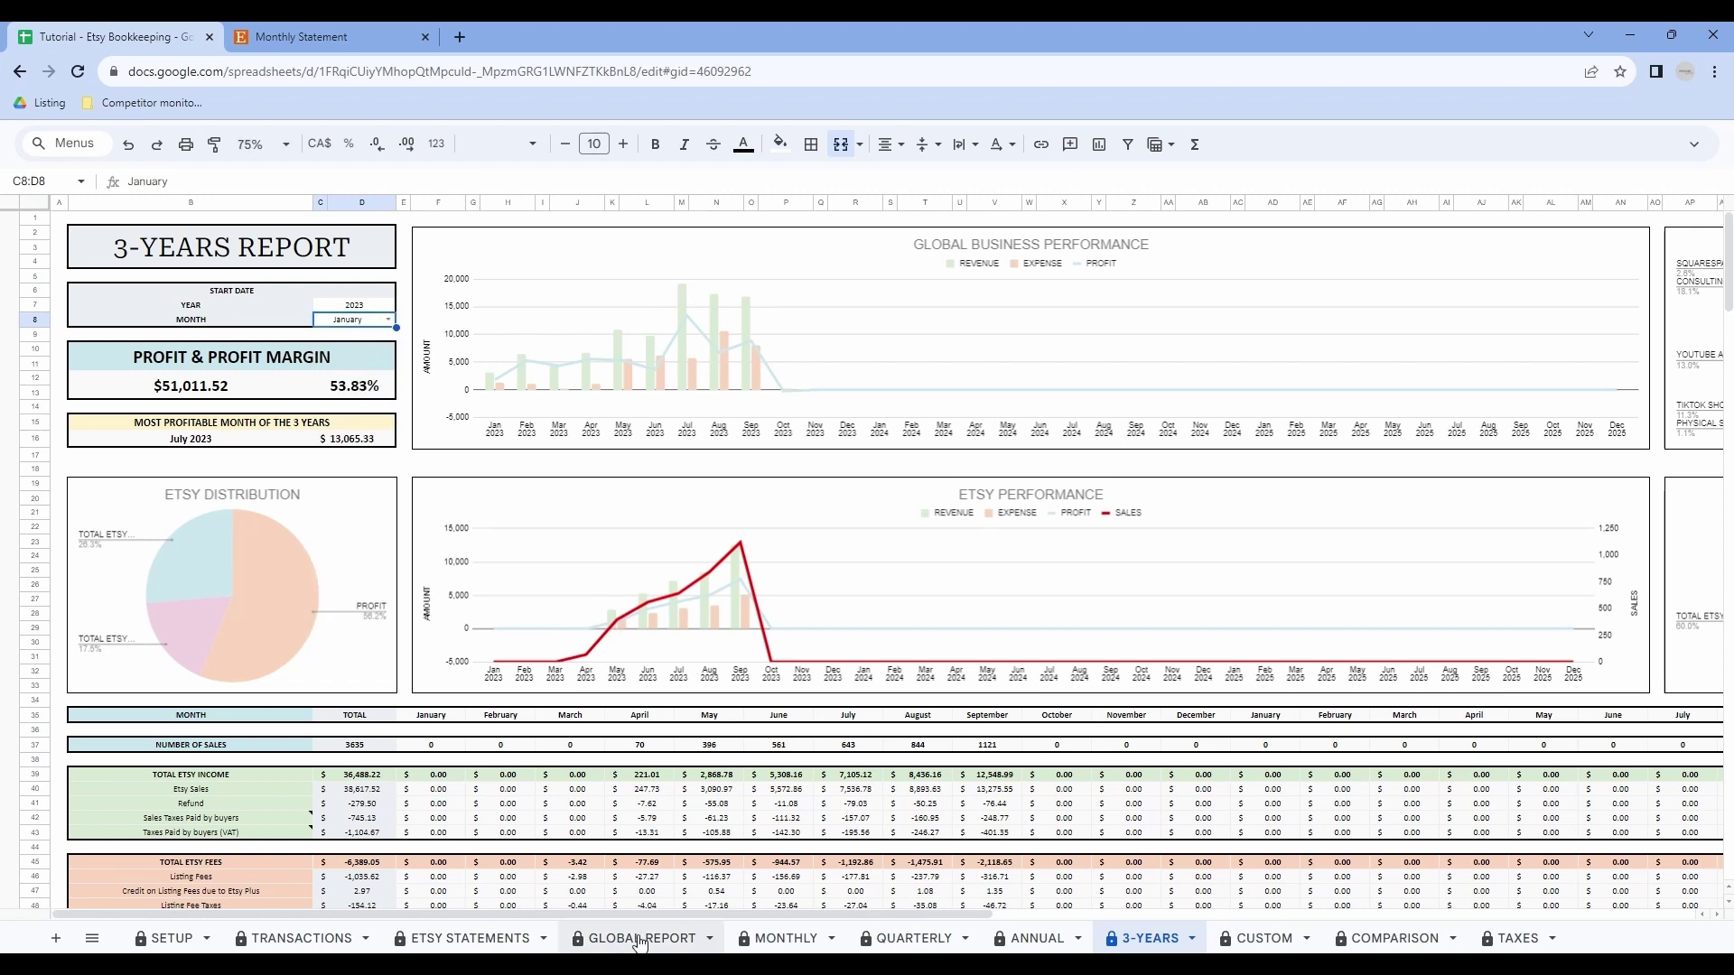
drag(623, 916, 711, 939)
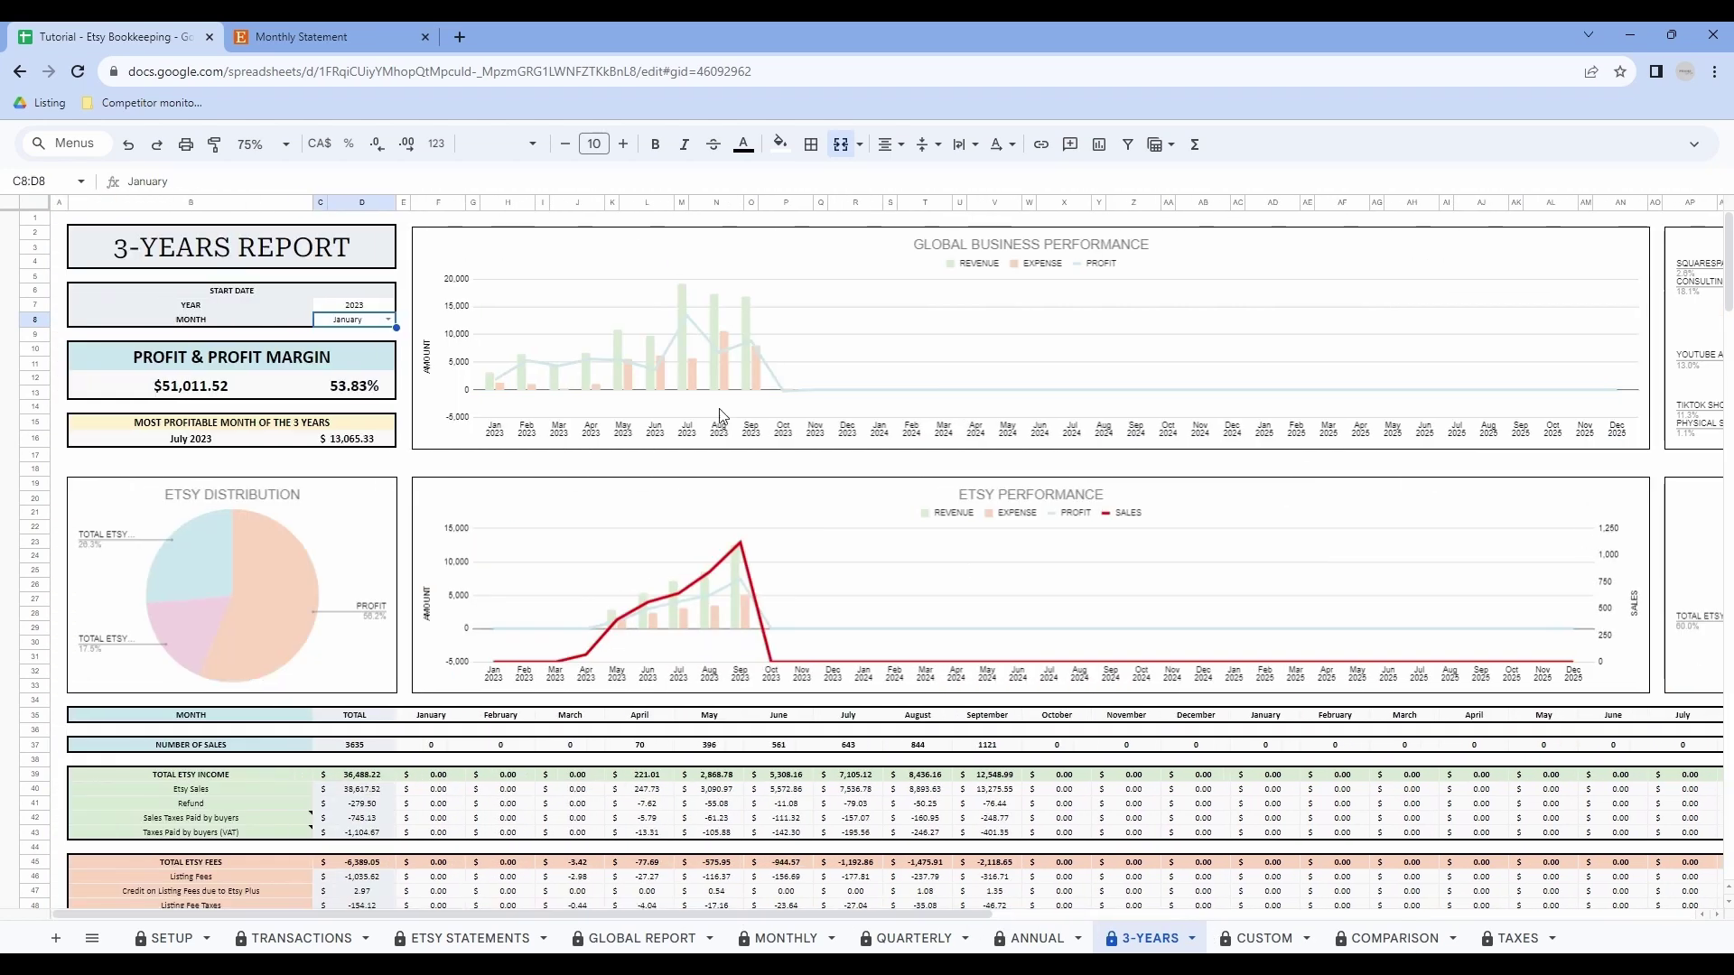
scroll(810, 377, down, 6)
scroll(810, 376, up, 6)
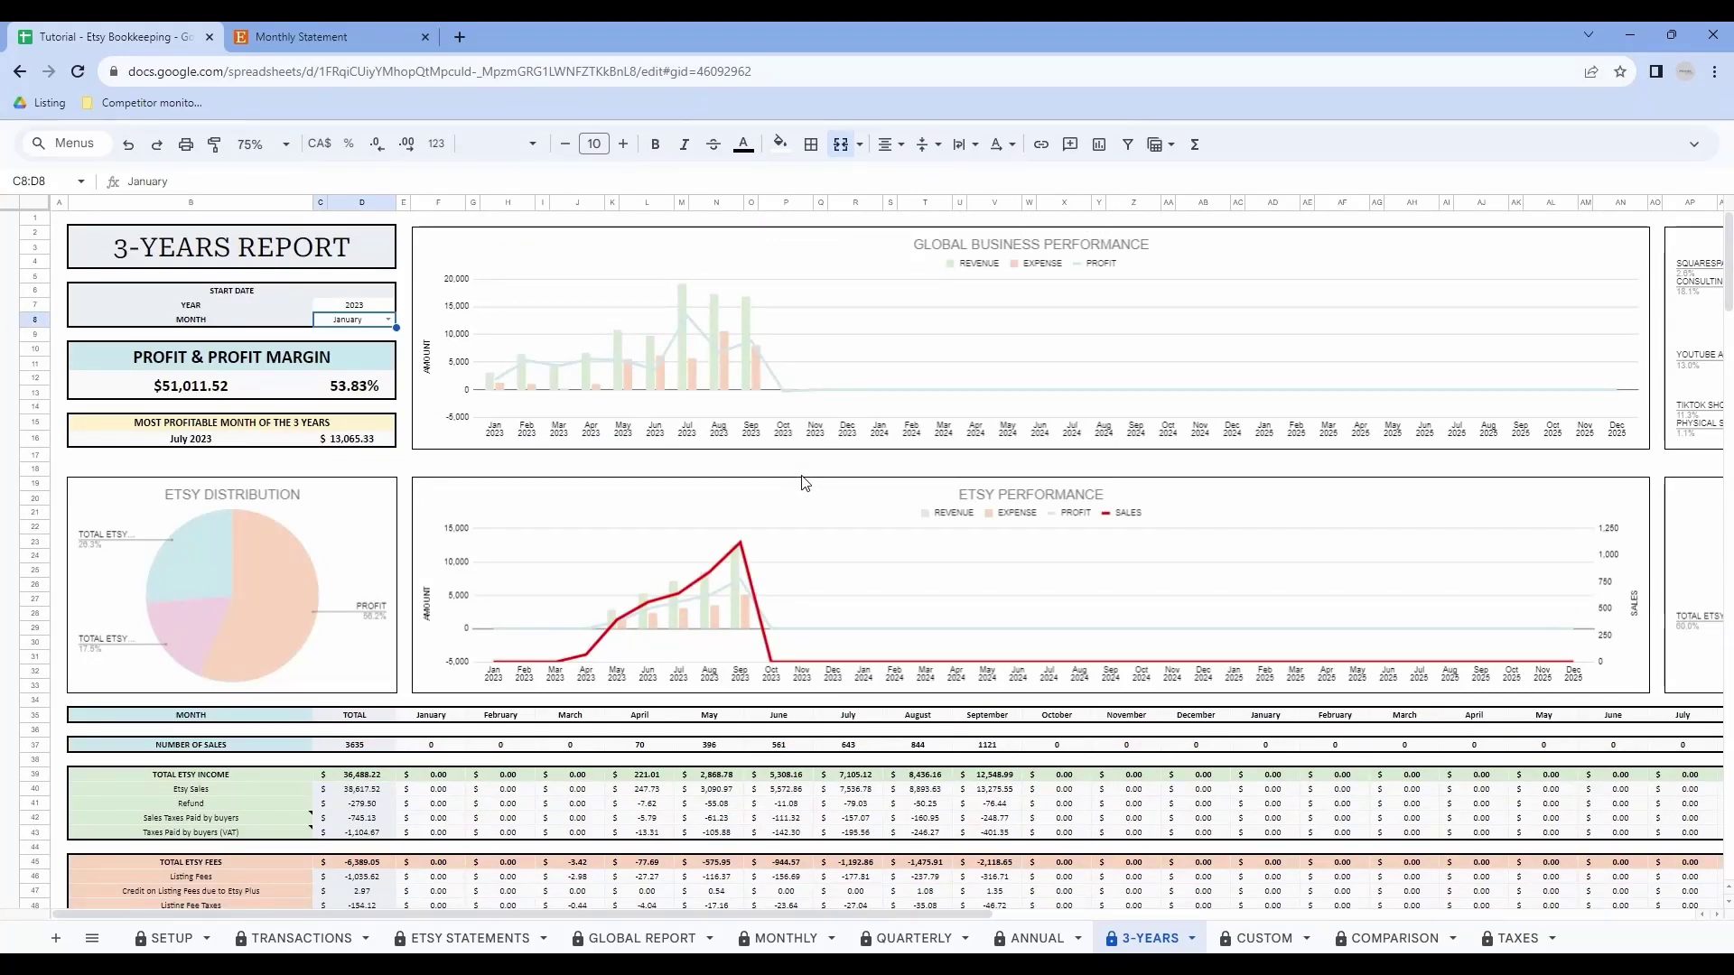
Step: Open the CUSTOM report and set its date range from 2023-09-01 to 2023-09-30
key(ctrl+shift+Page_Down)
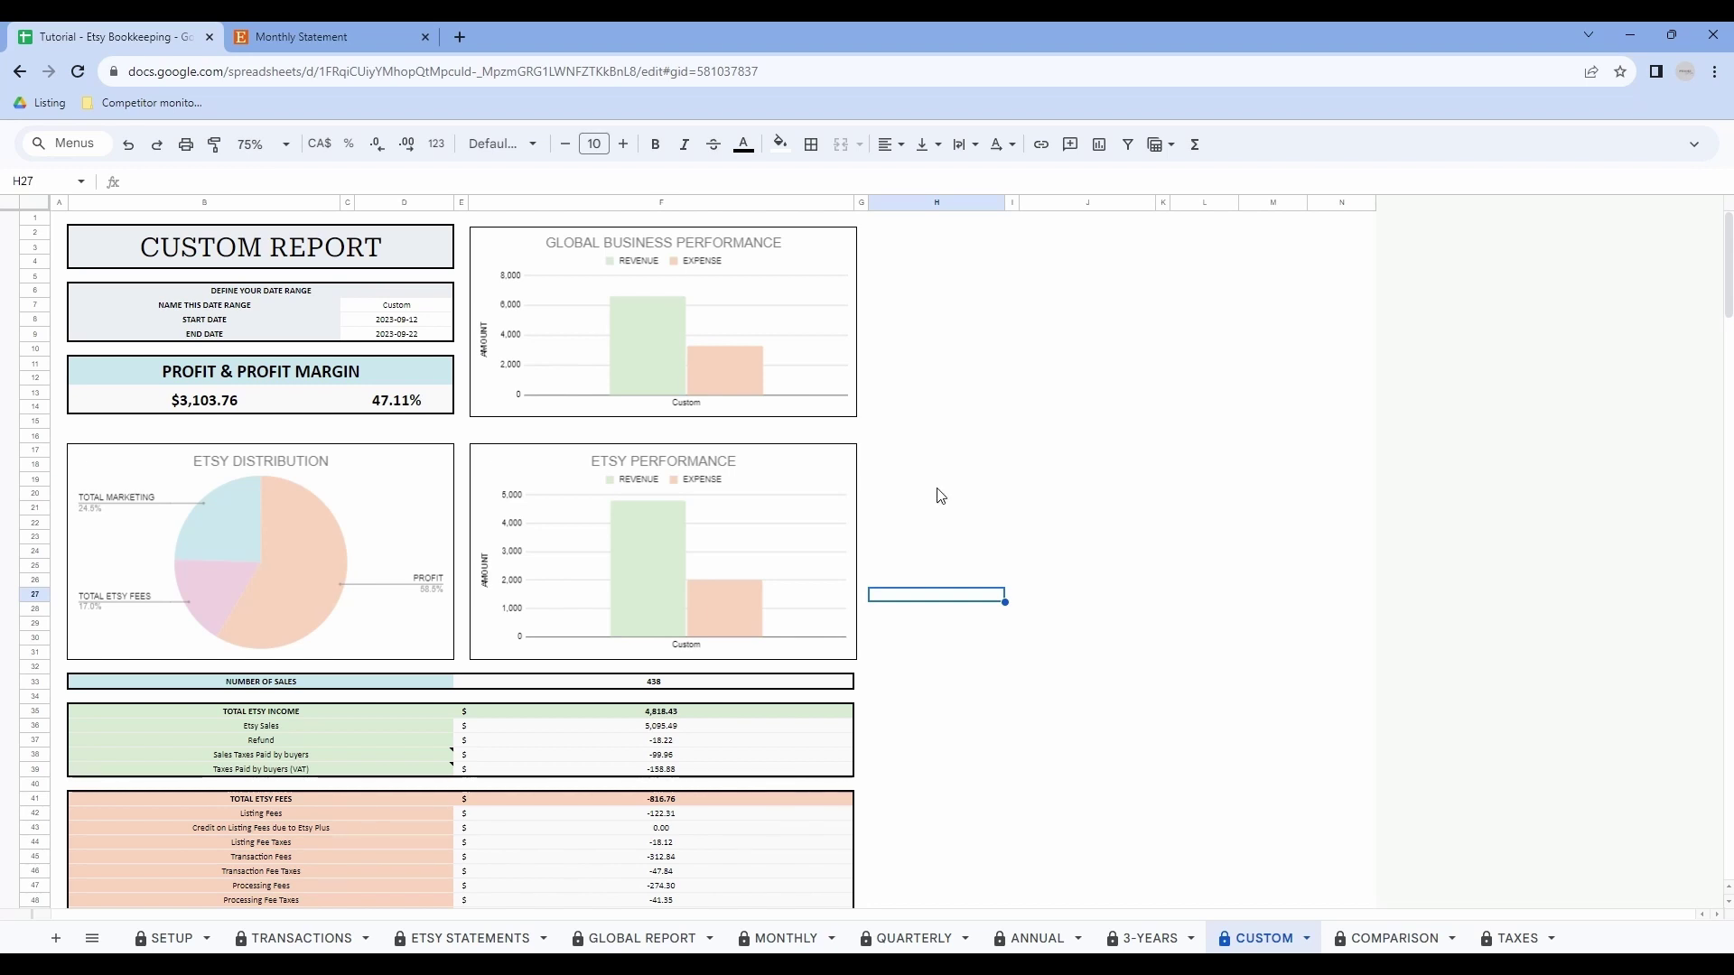
double_click(414, 321)
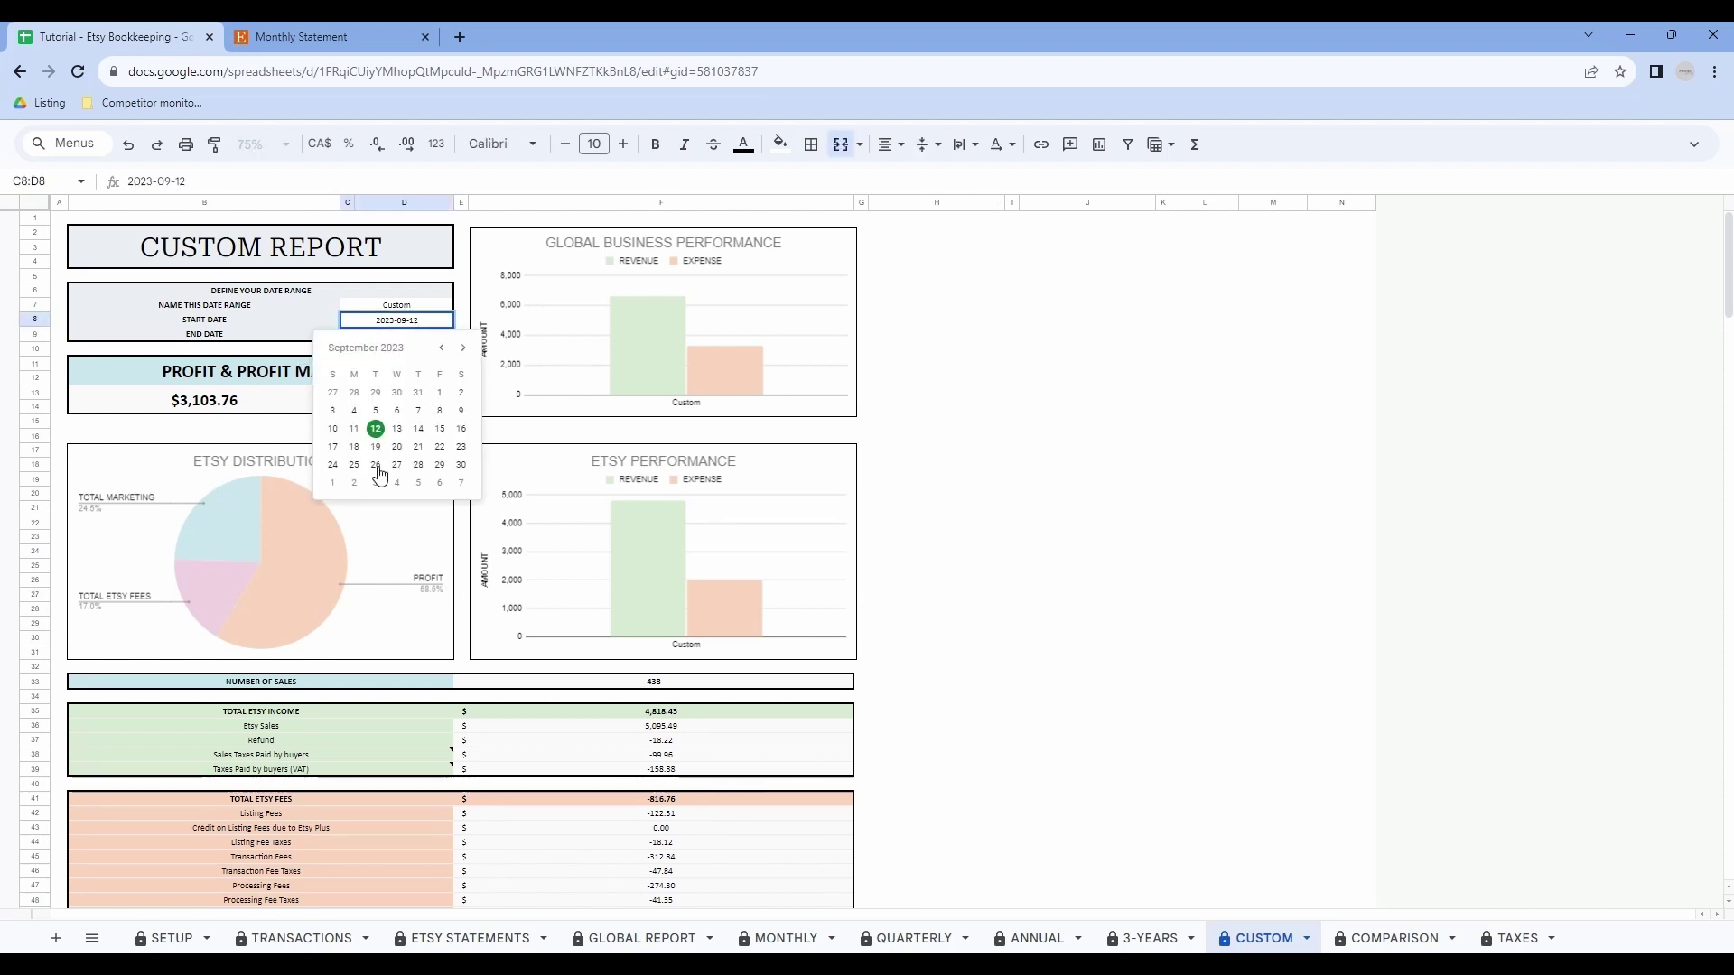
click(443, 394)
click(409, 335)
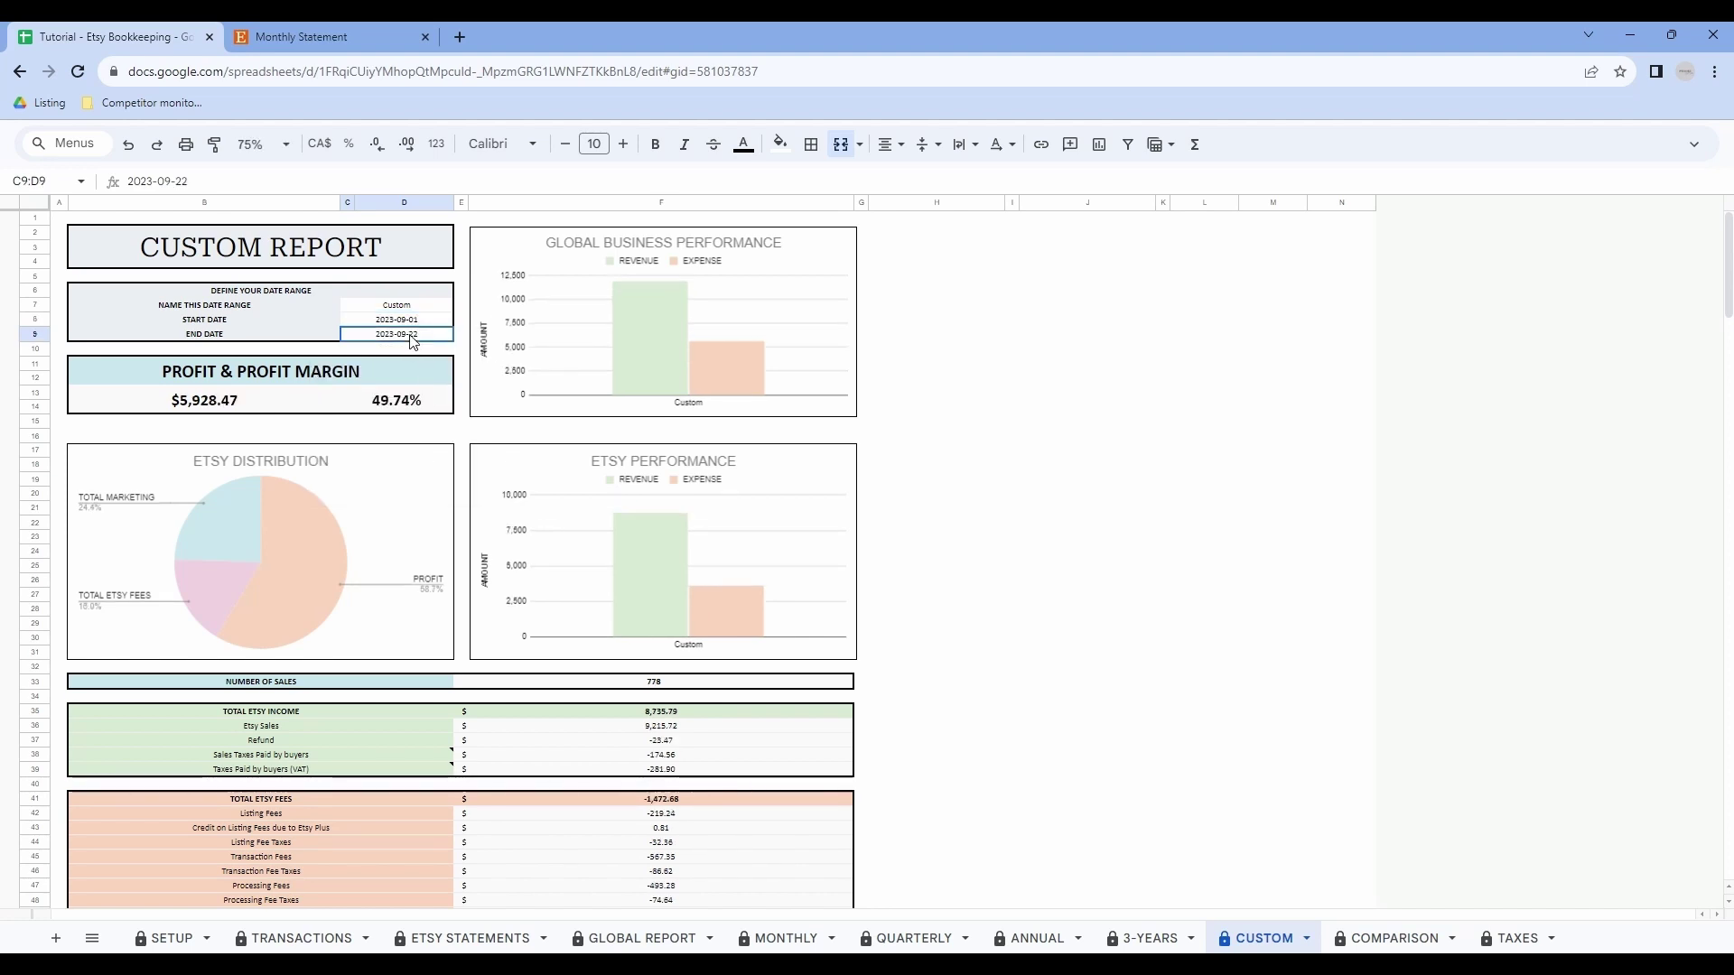
double_click(410, 336)
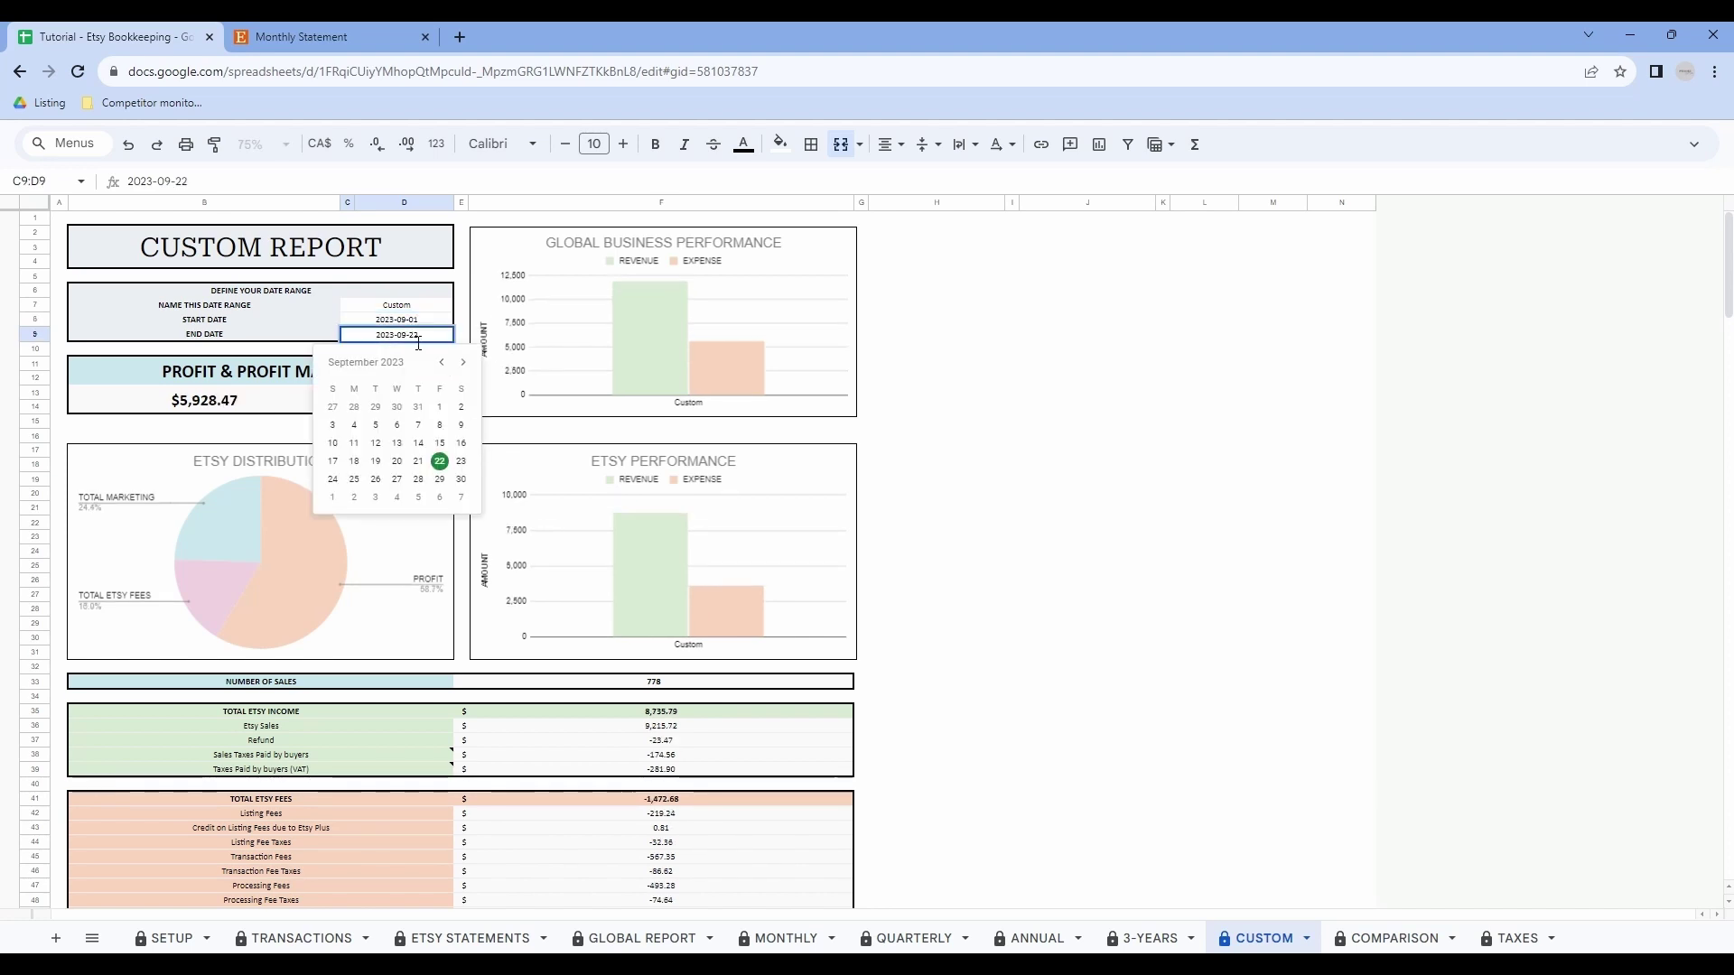
click(461, 481)
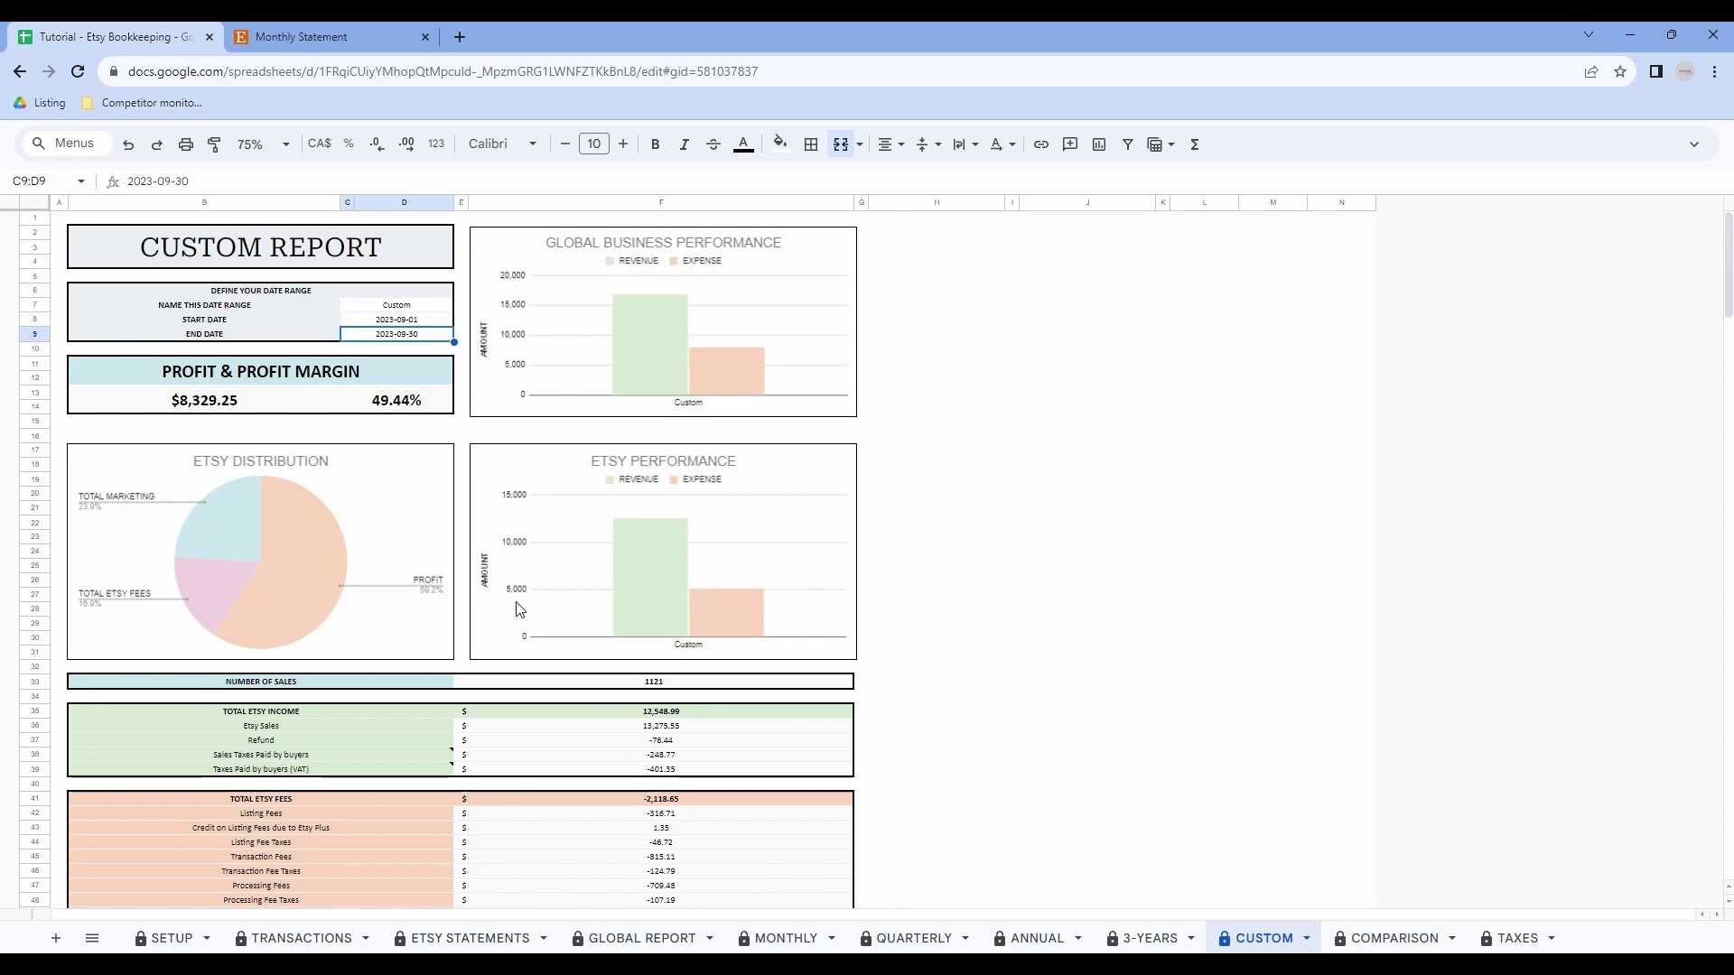
Step: Name the custom report's date range September and look over the resulting Etsy and outside-Etsy sections
click(406, 310)
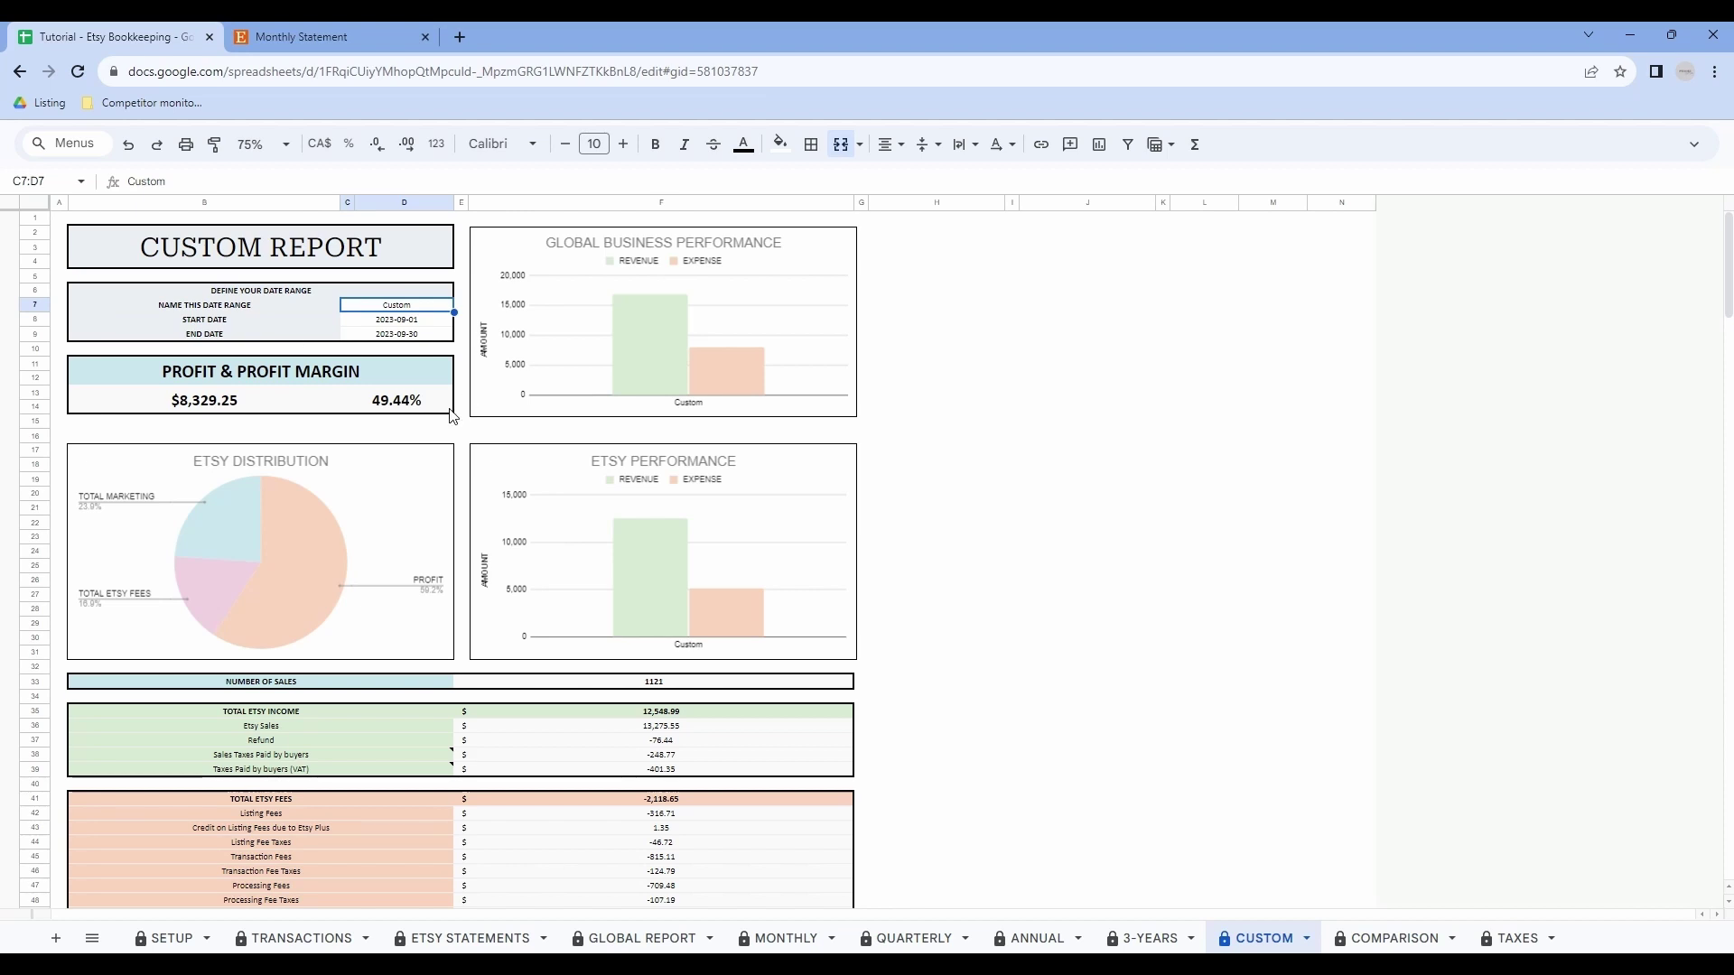
text(September)
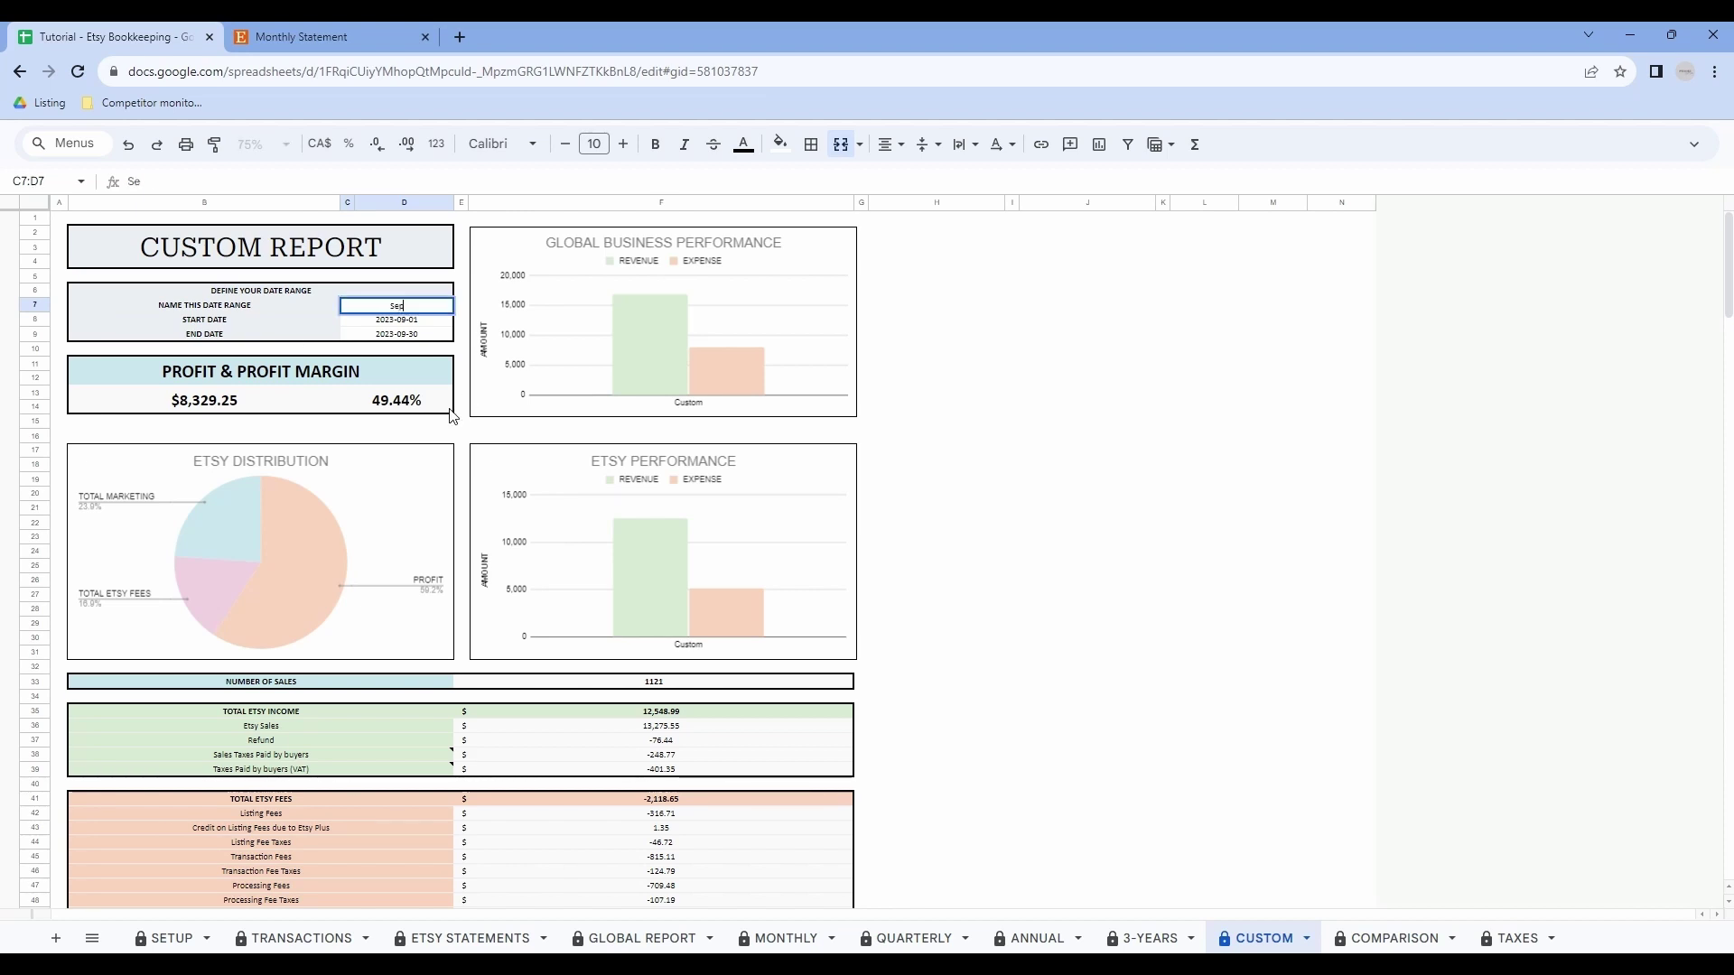
click(918, 420)
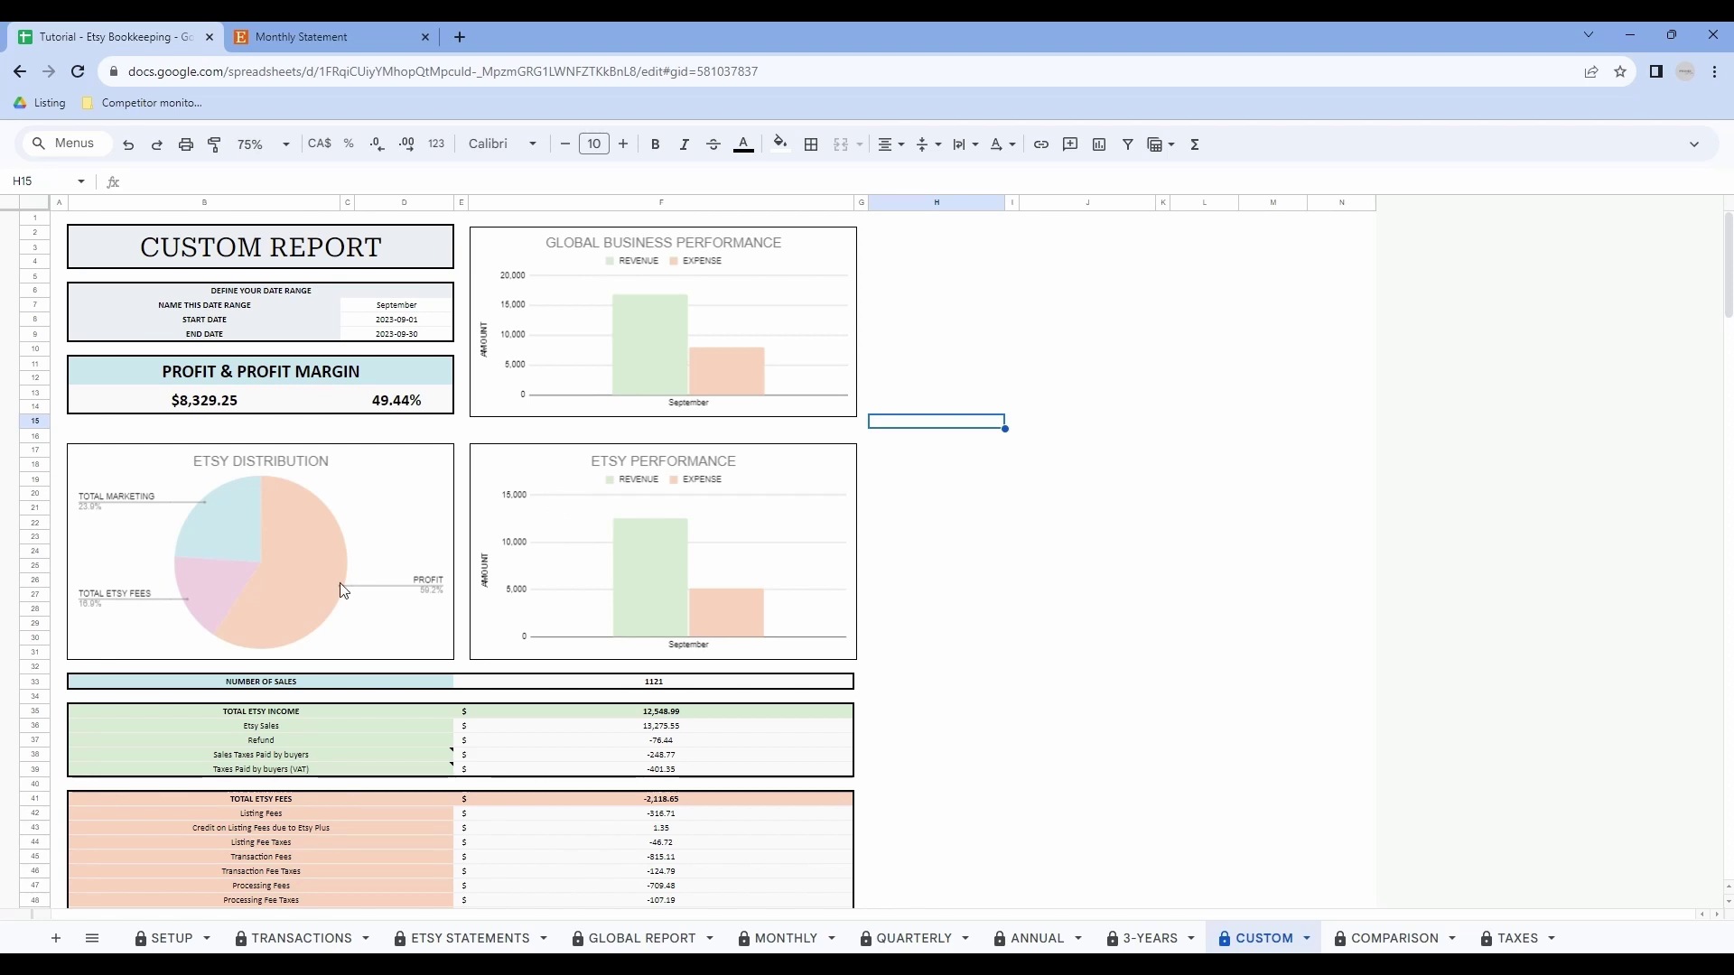
scroll(425, 569, down, 10)
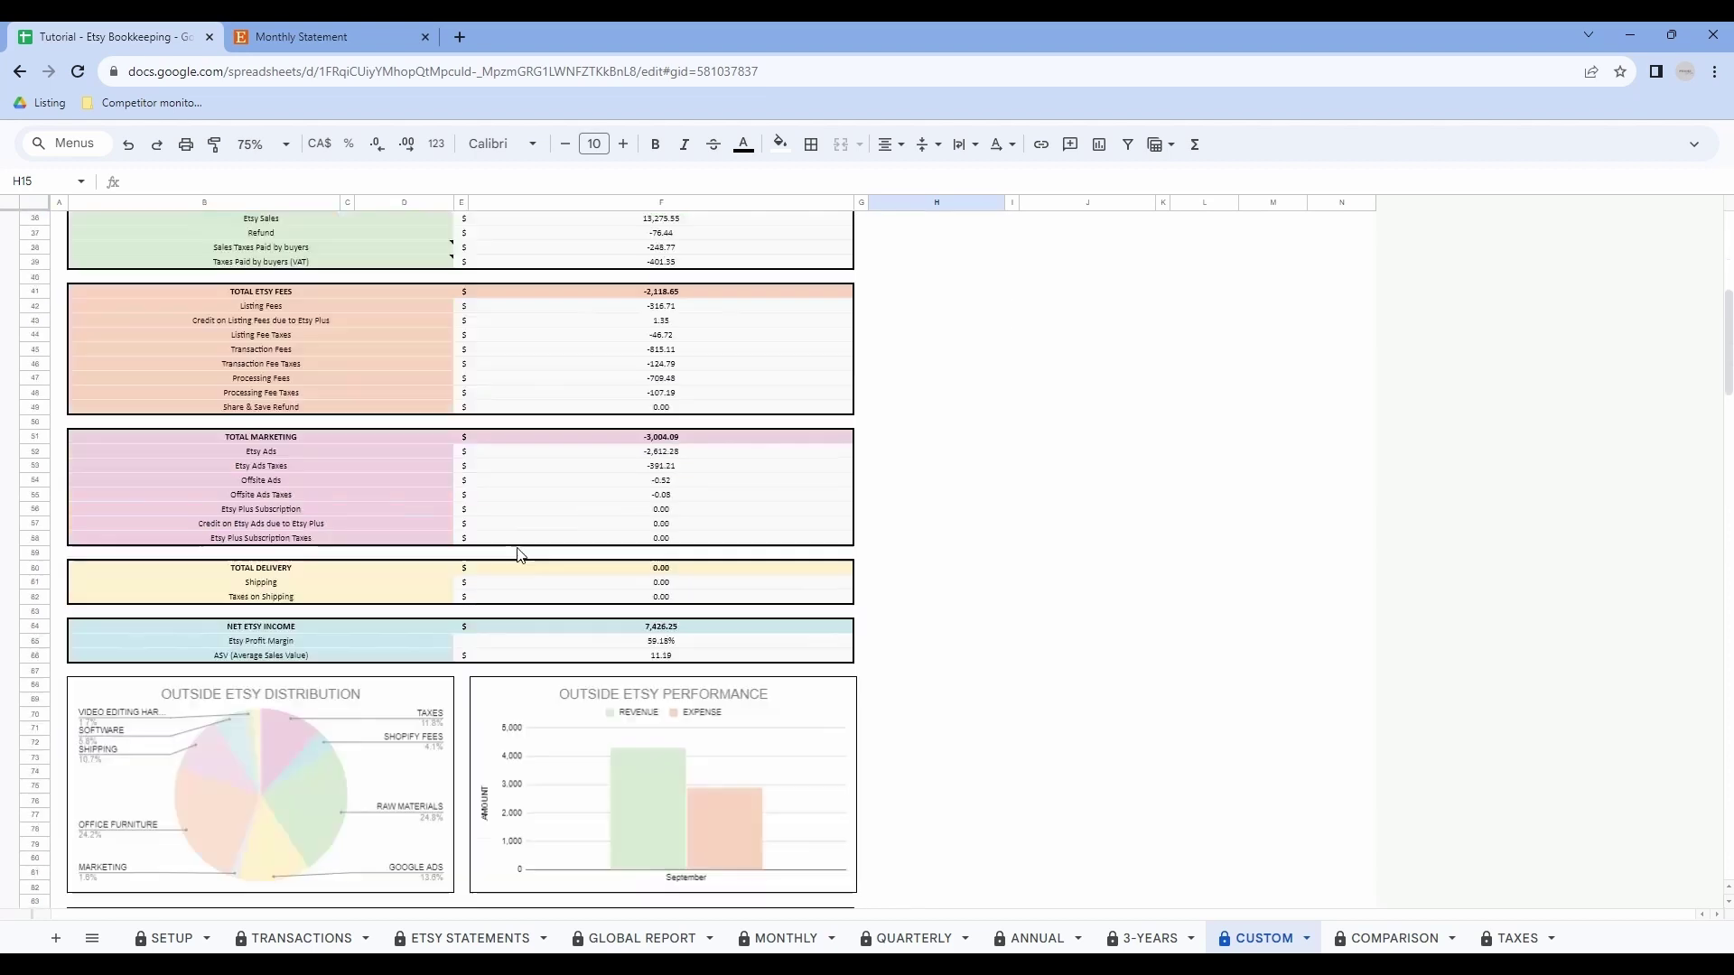
Step: Open the COMPARISON report and set date range 1 from 2023-07-01 to 2023-07-31
key(ctrl+shift+Page_Down)
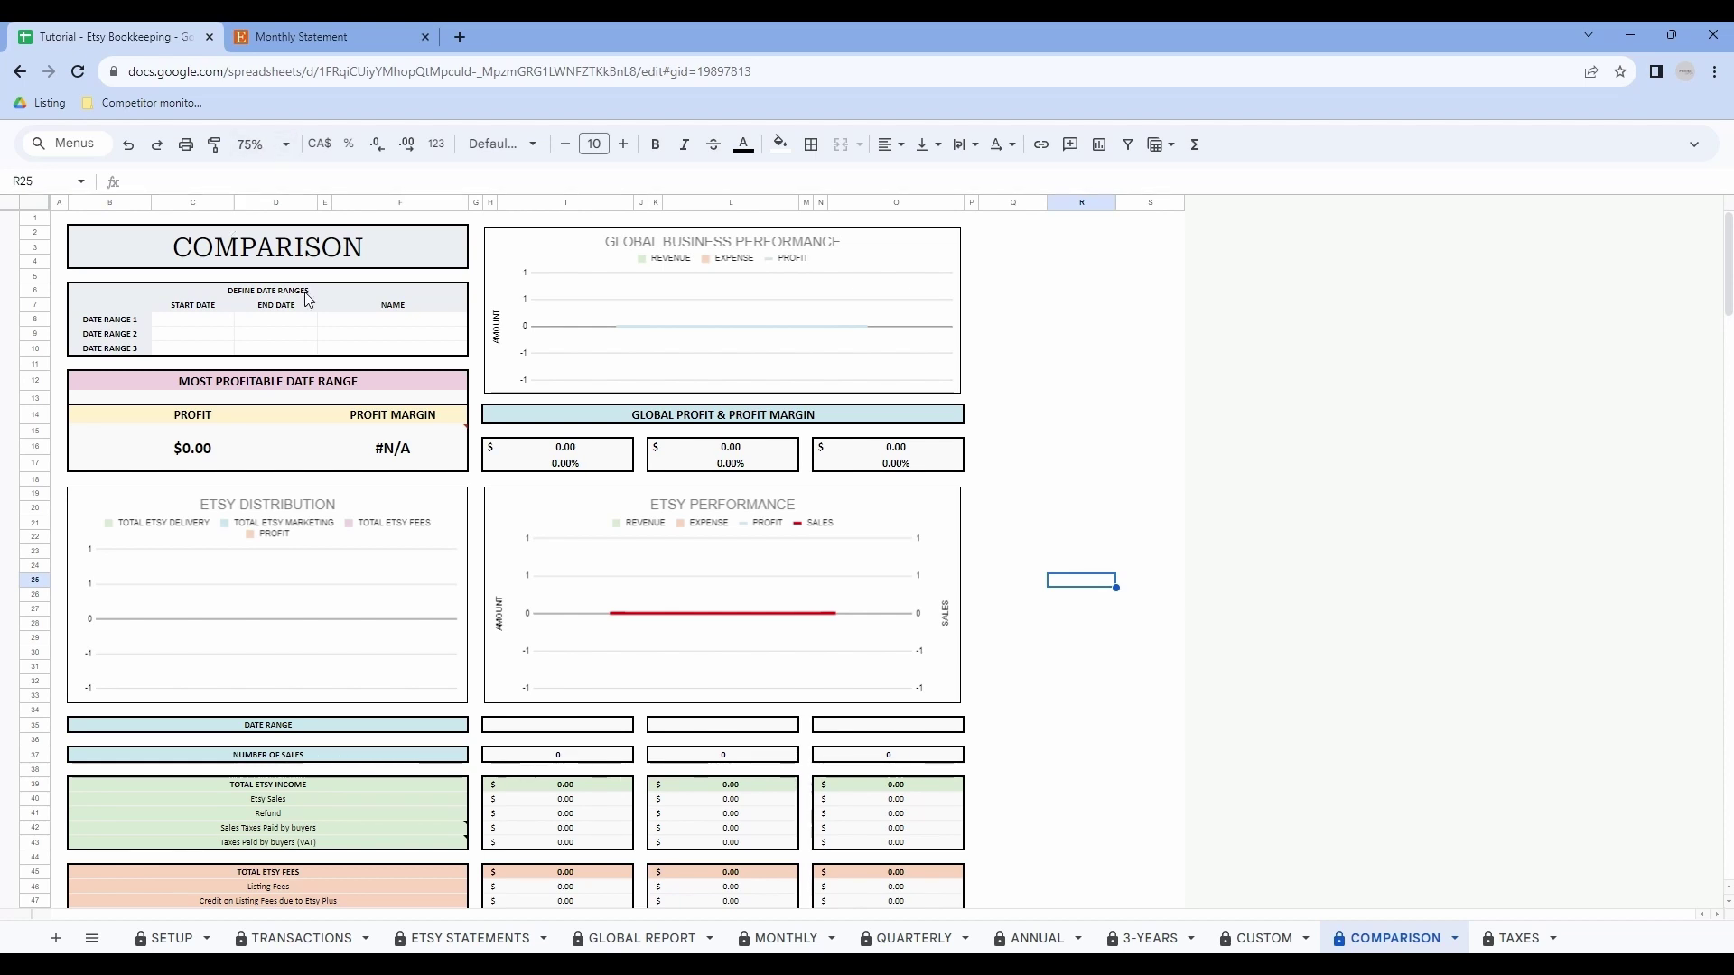
double_click(198, 323)
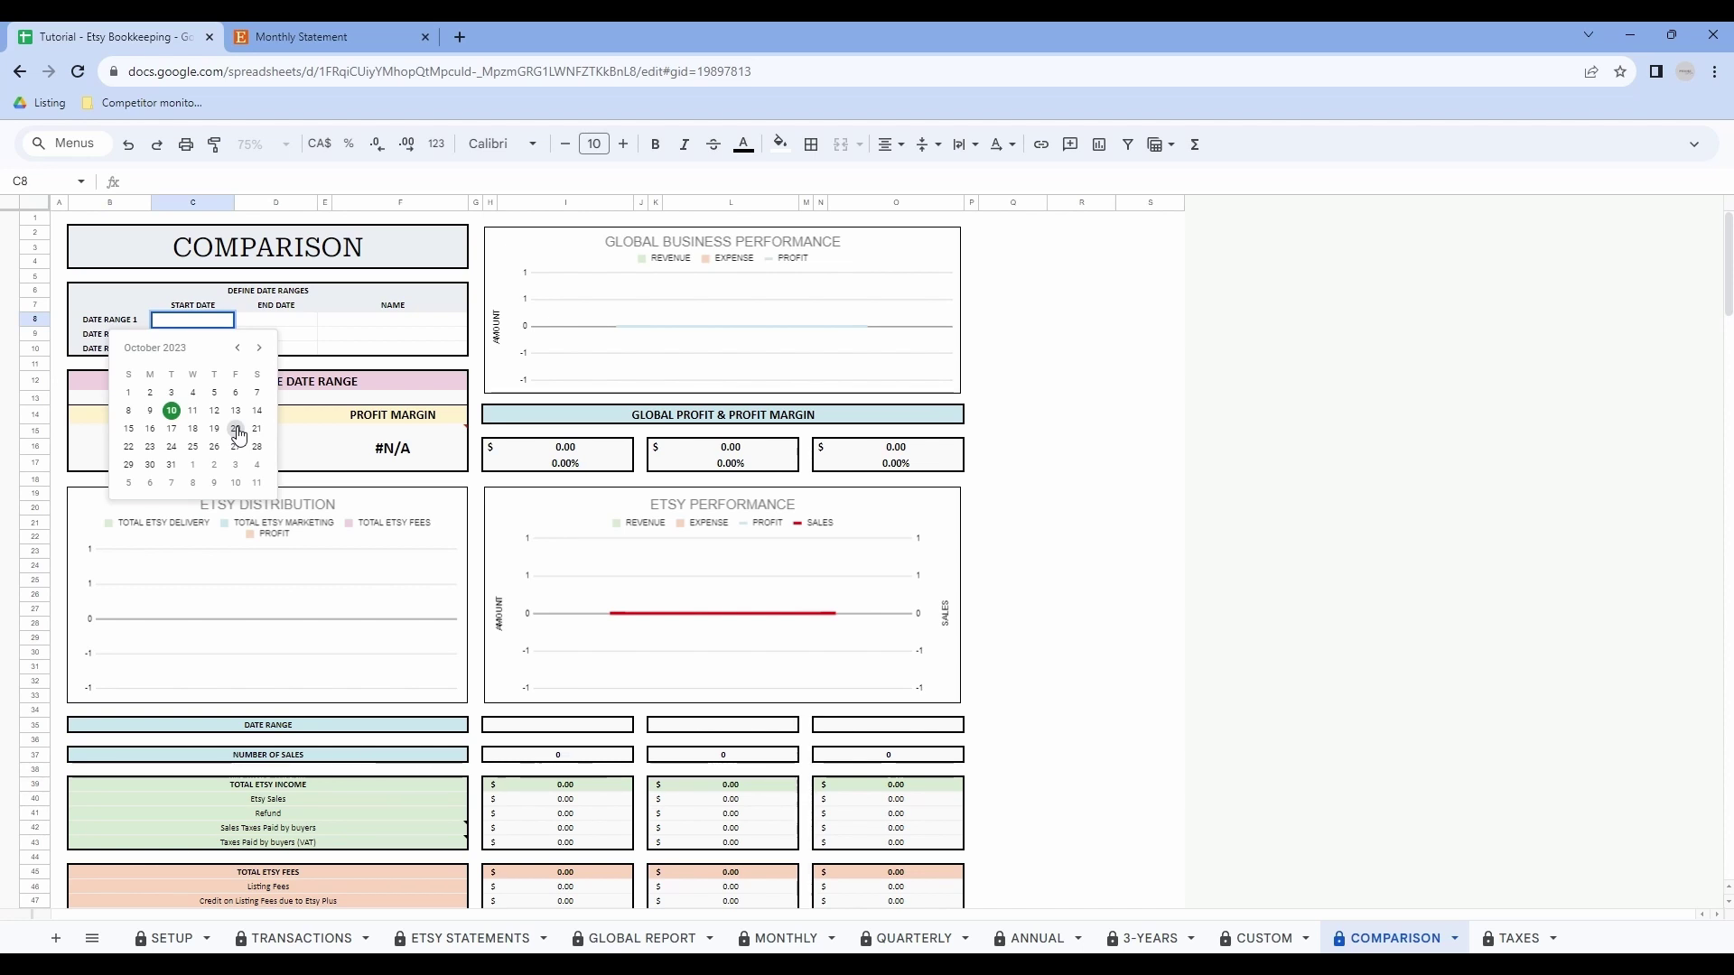
click(240, 351)
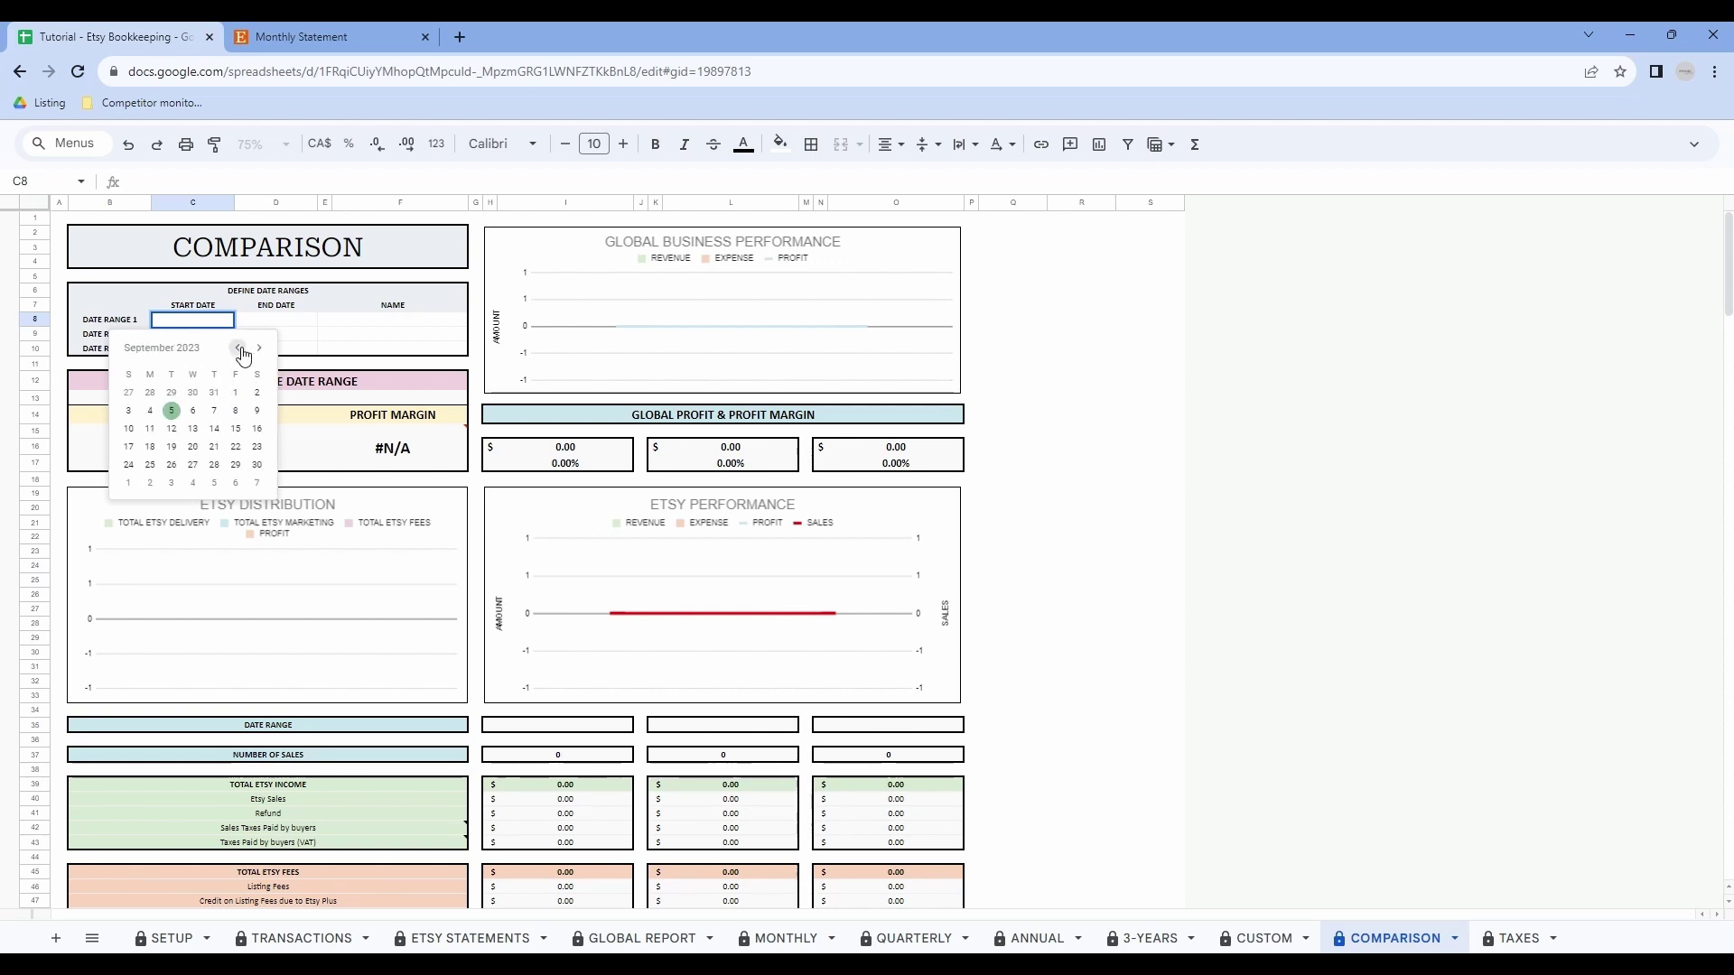
click(240, 350)
click(240, 350)
click(257, 392)
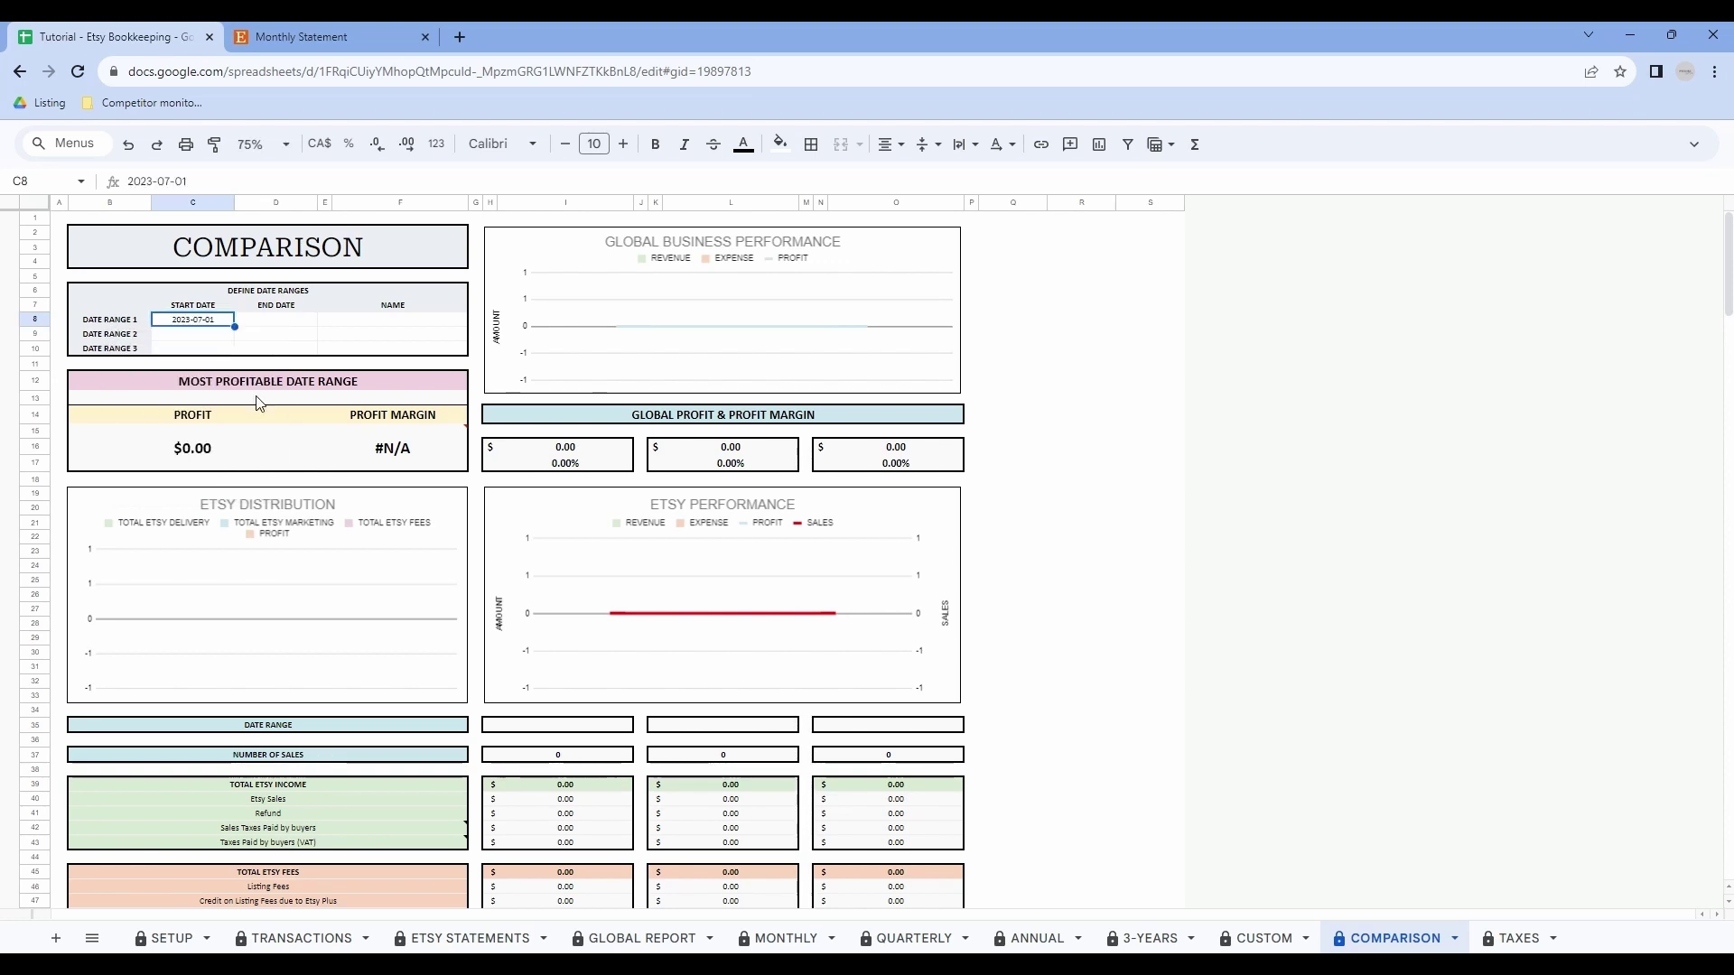
double_click(290, 323)
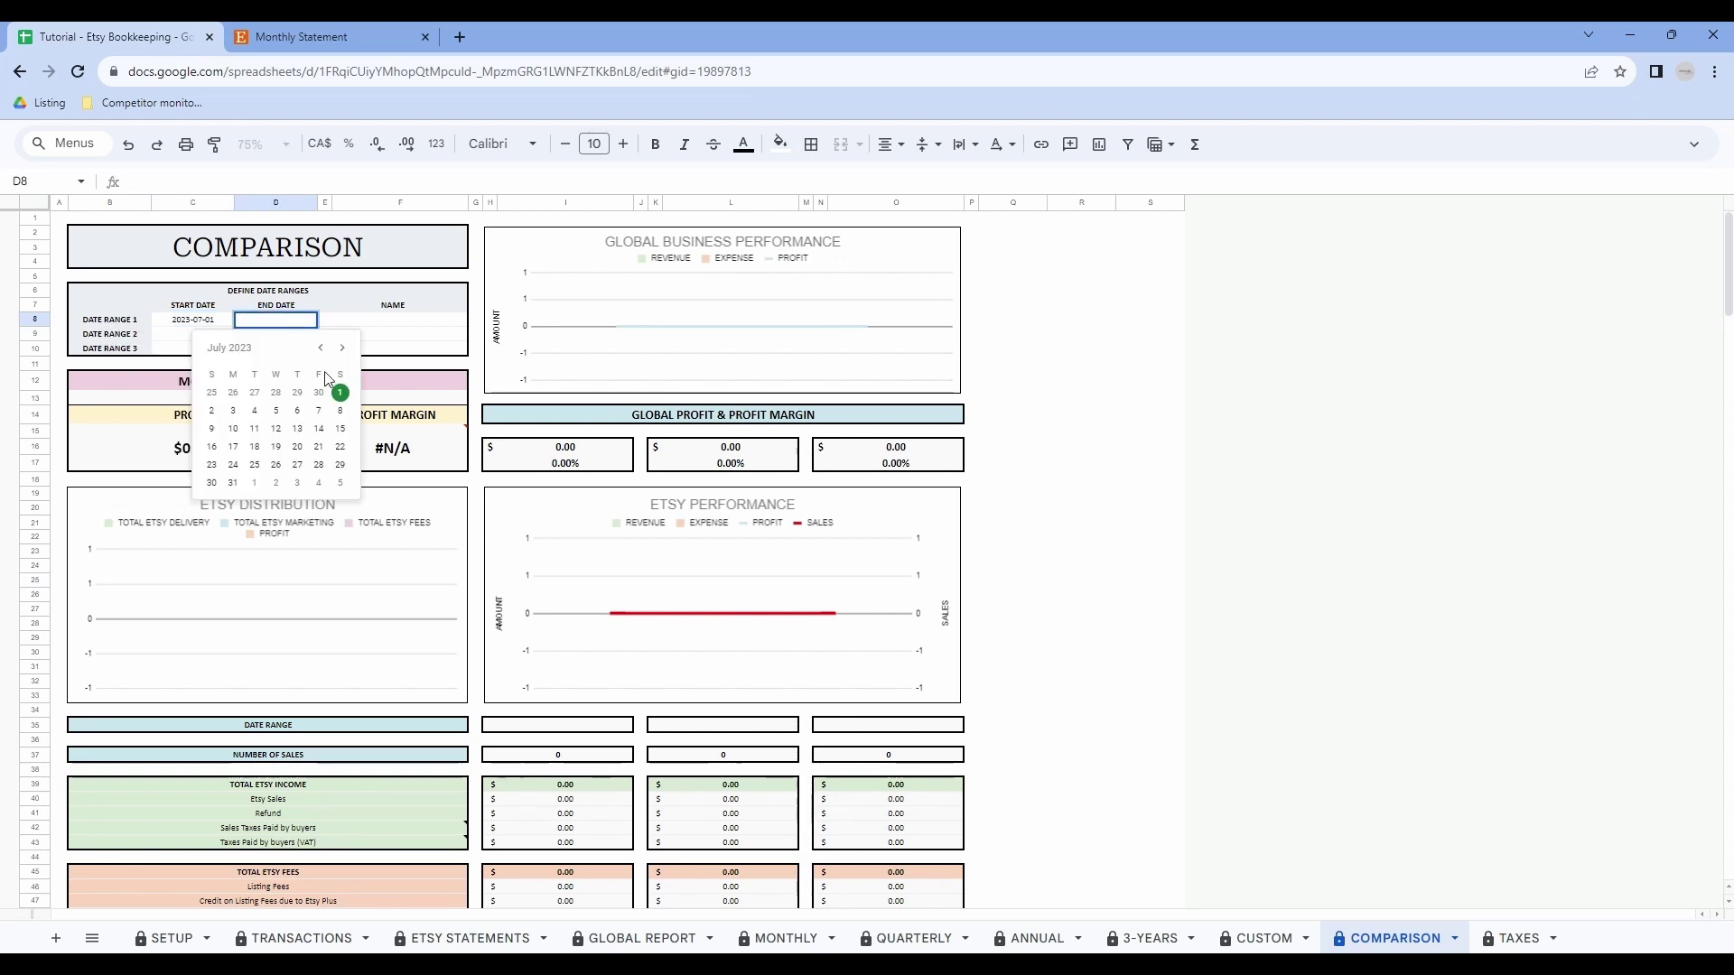
click(234, 485)
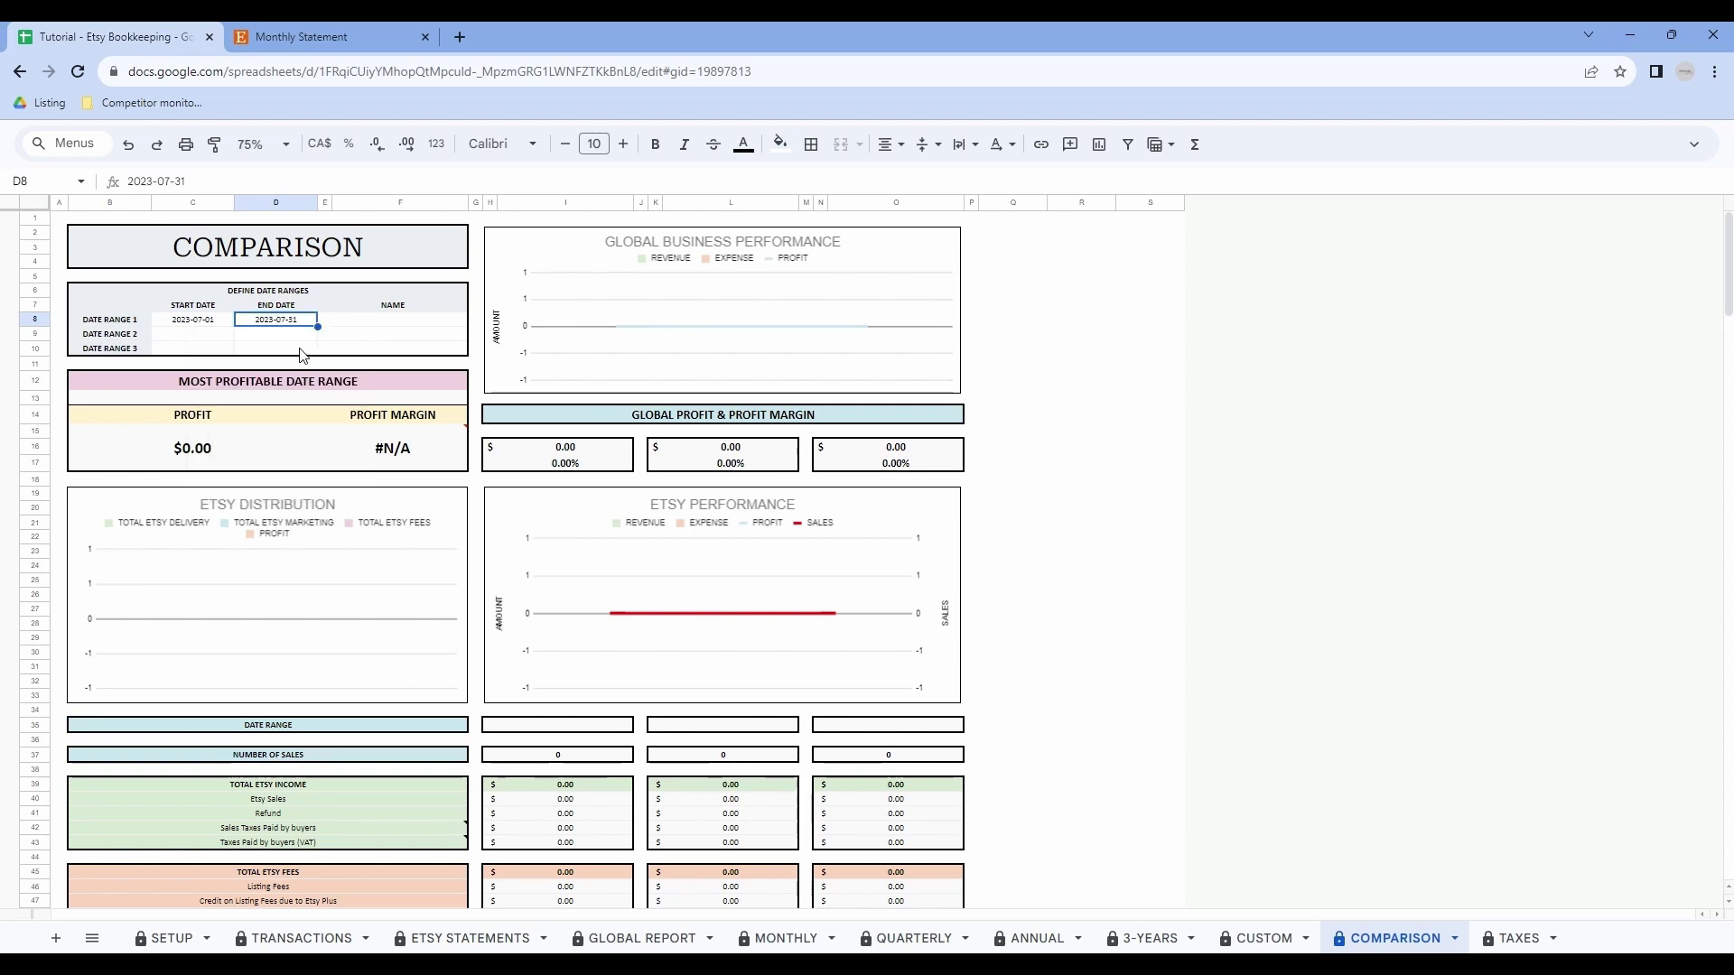
Step: Name date range 1 of the comparison "2023 - July"
click(350, 325)
text(2023)
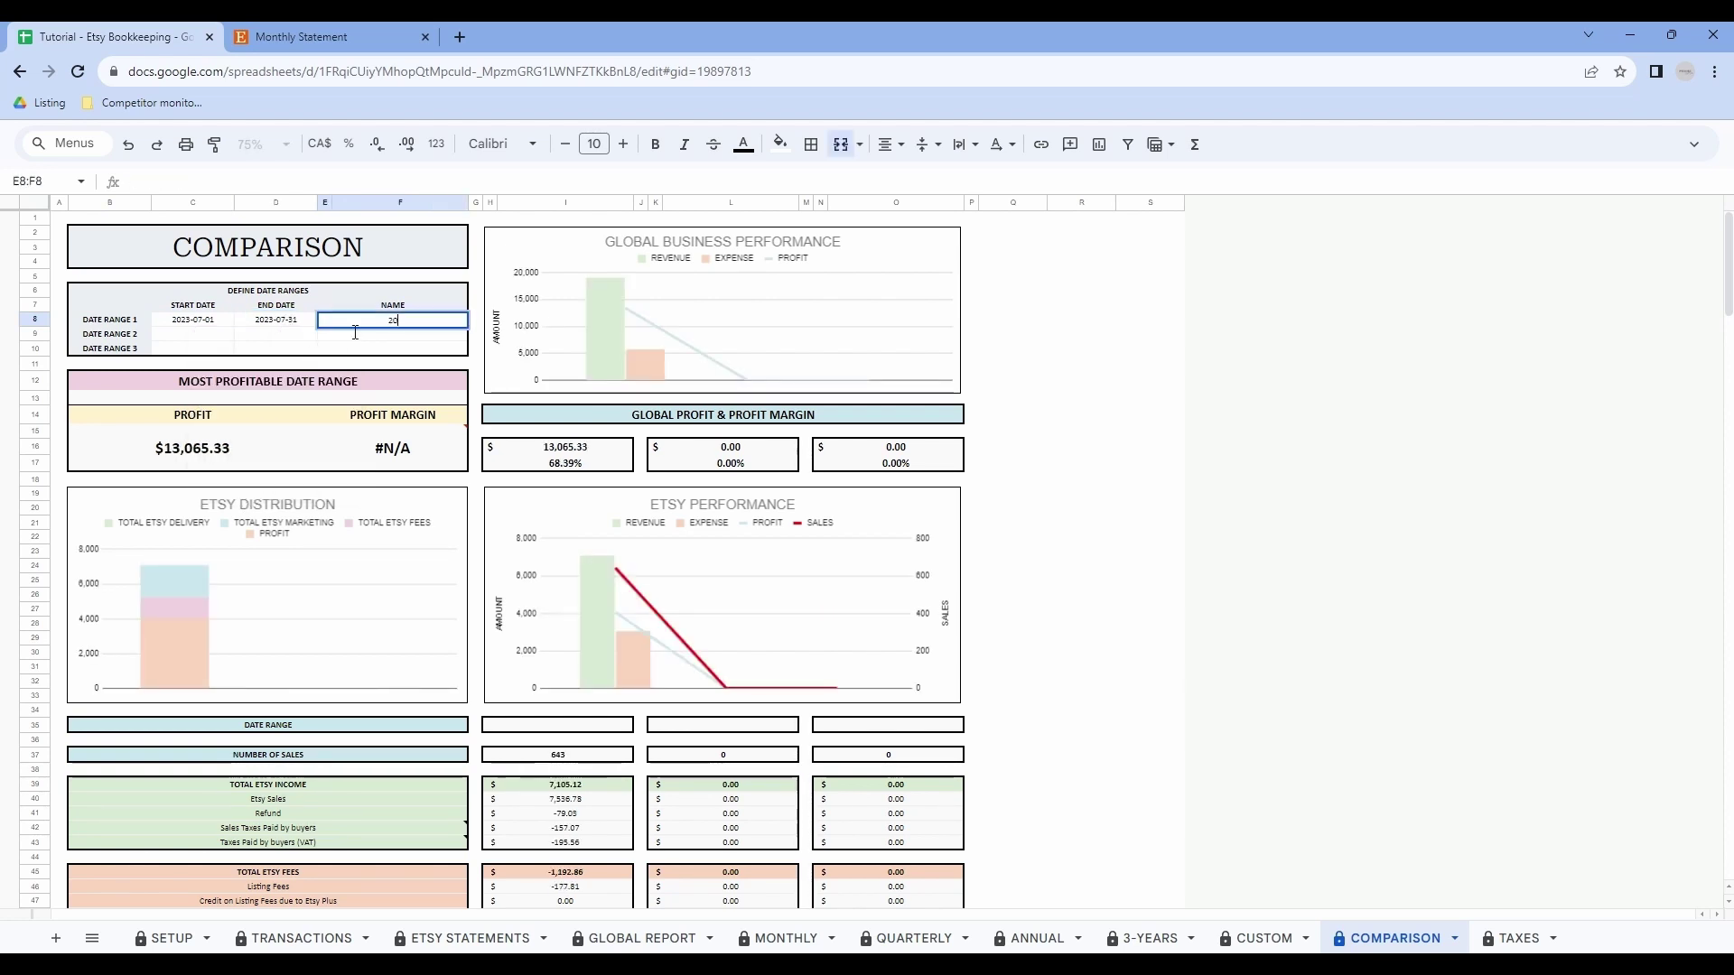
text(Jul)
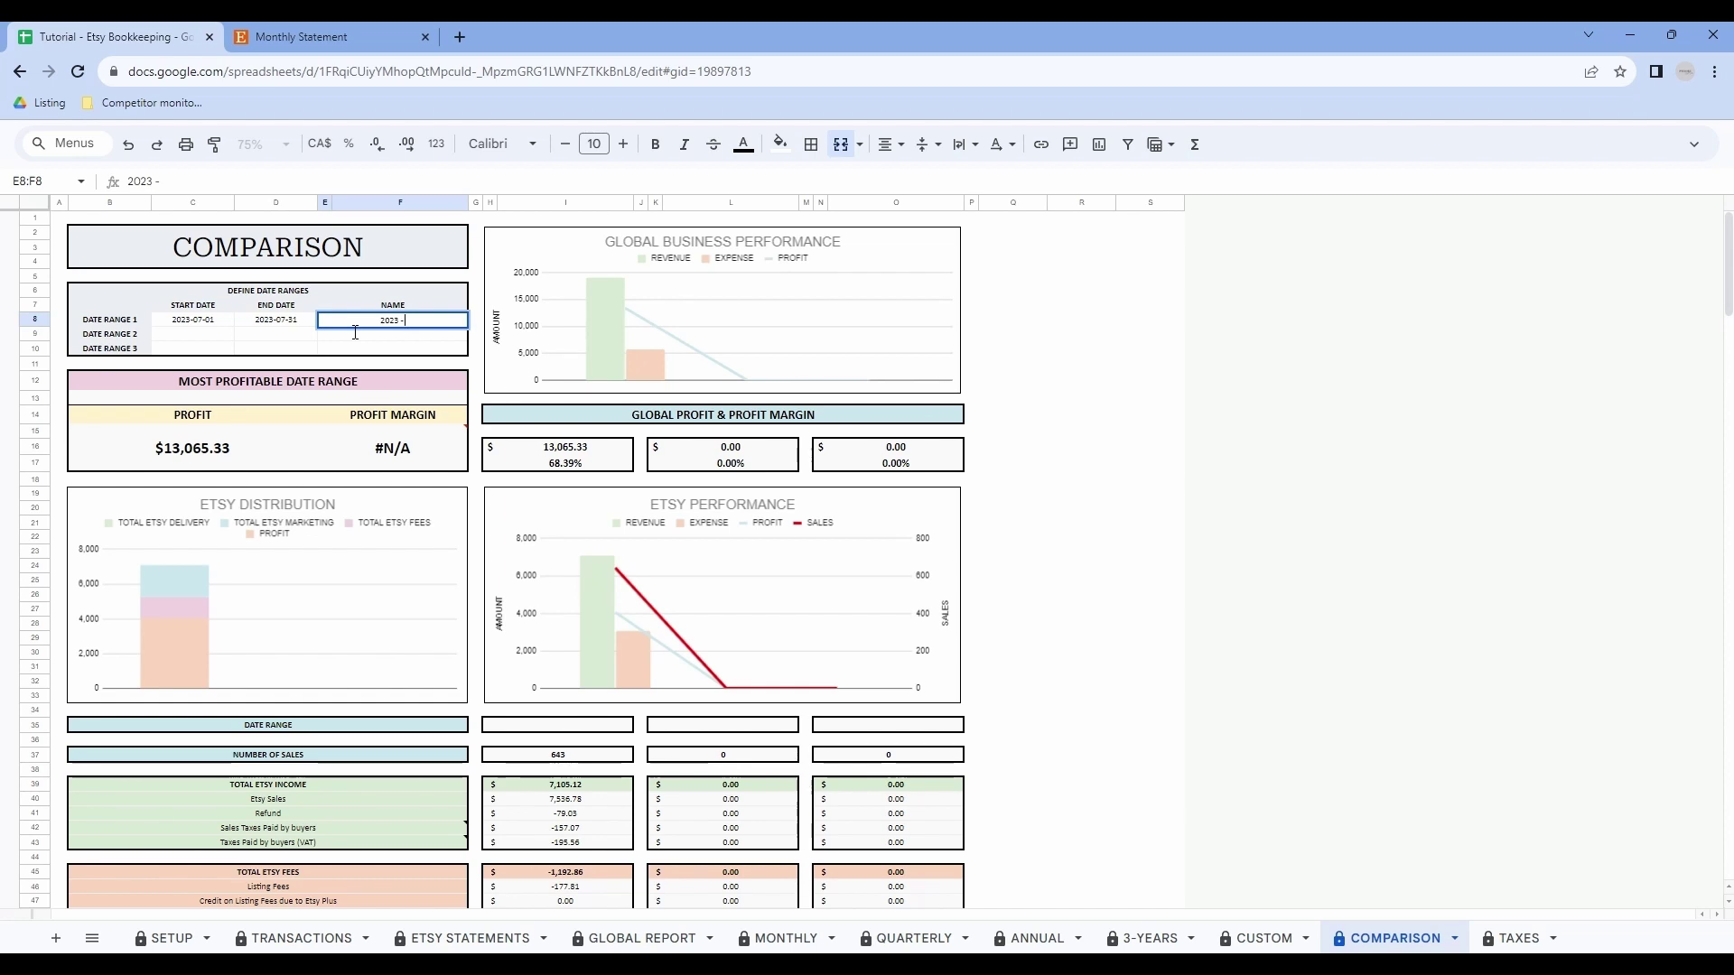
text(y)
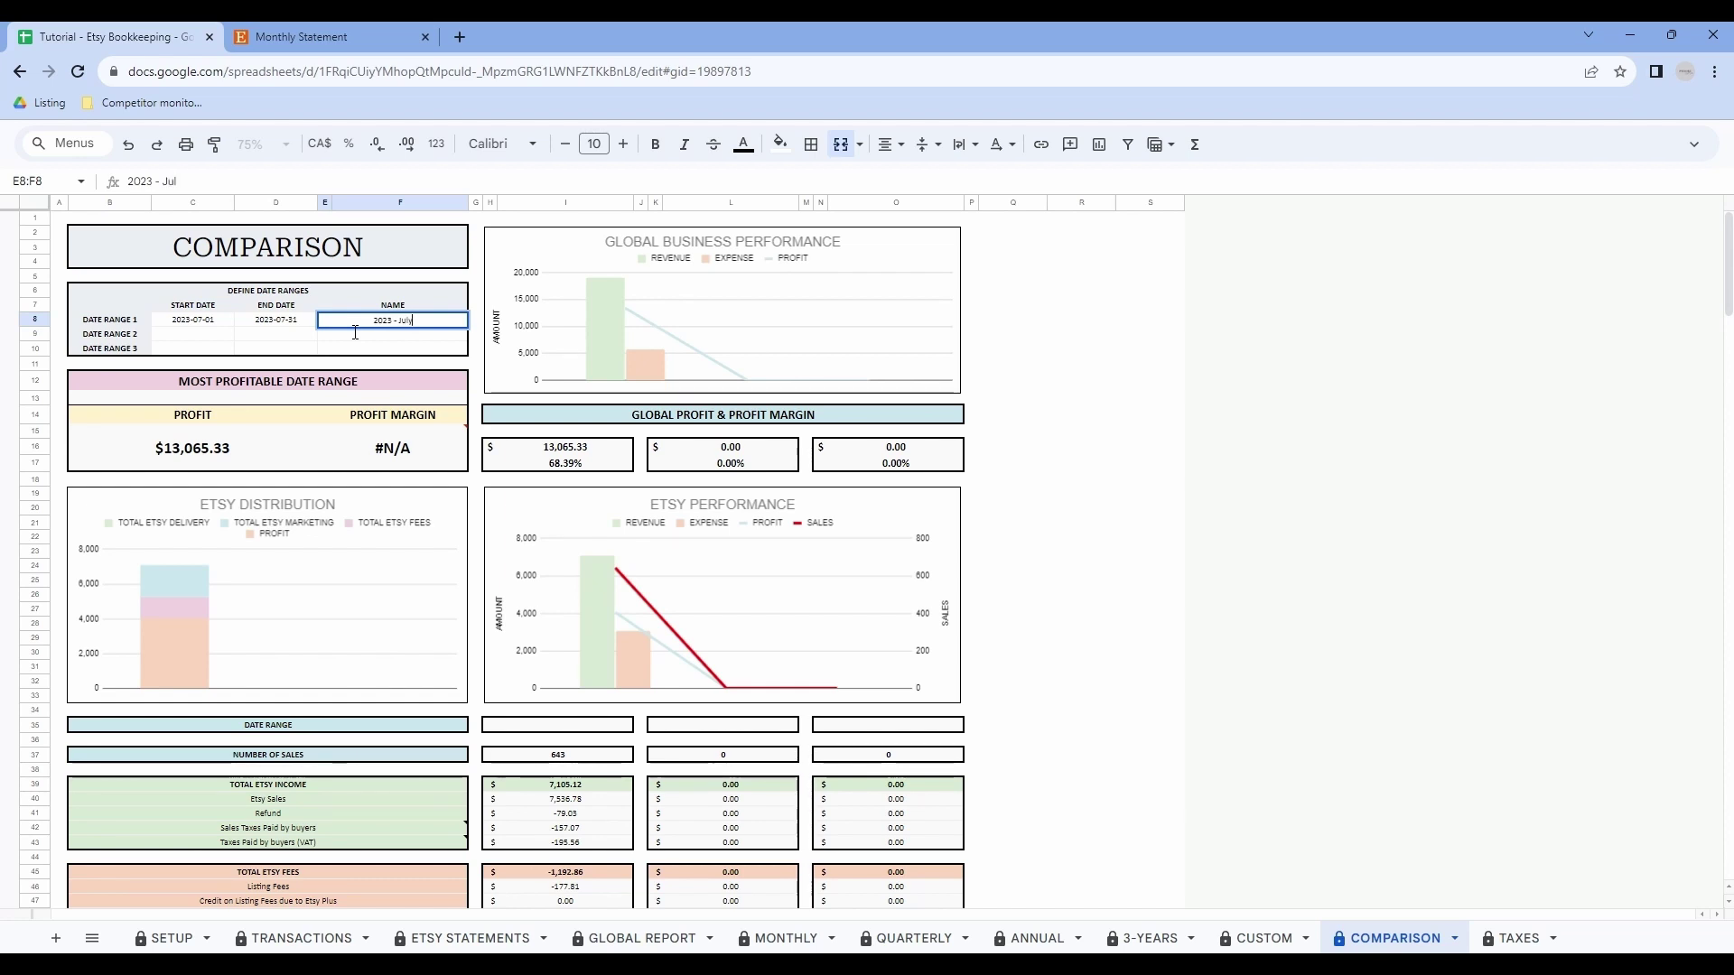
Step: Set date range 2 of the comparison from 2023-08-01 to 2023-08-31
click(217, 337)
double_click(216, 338)
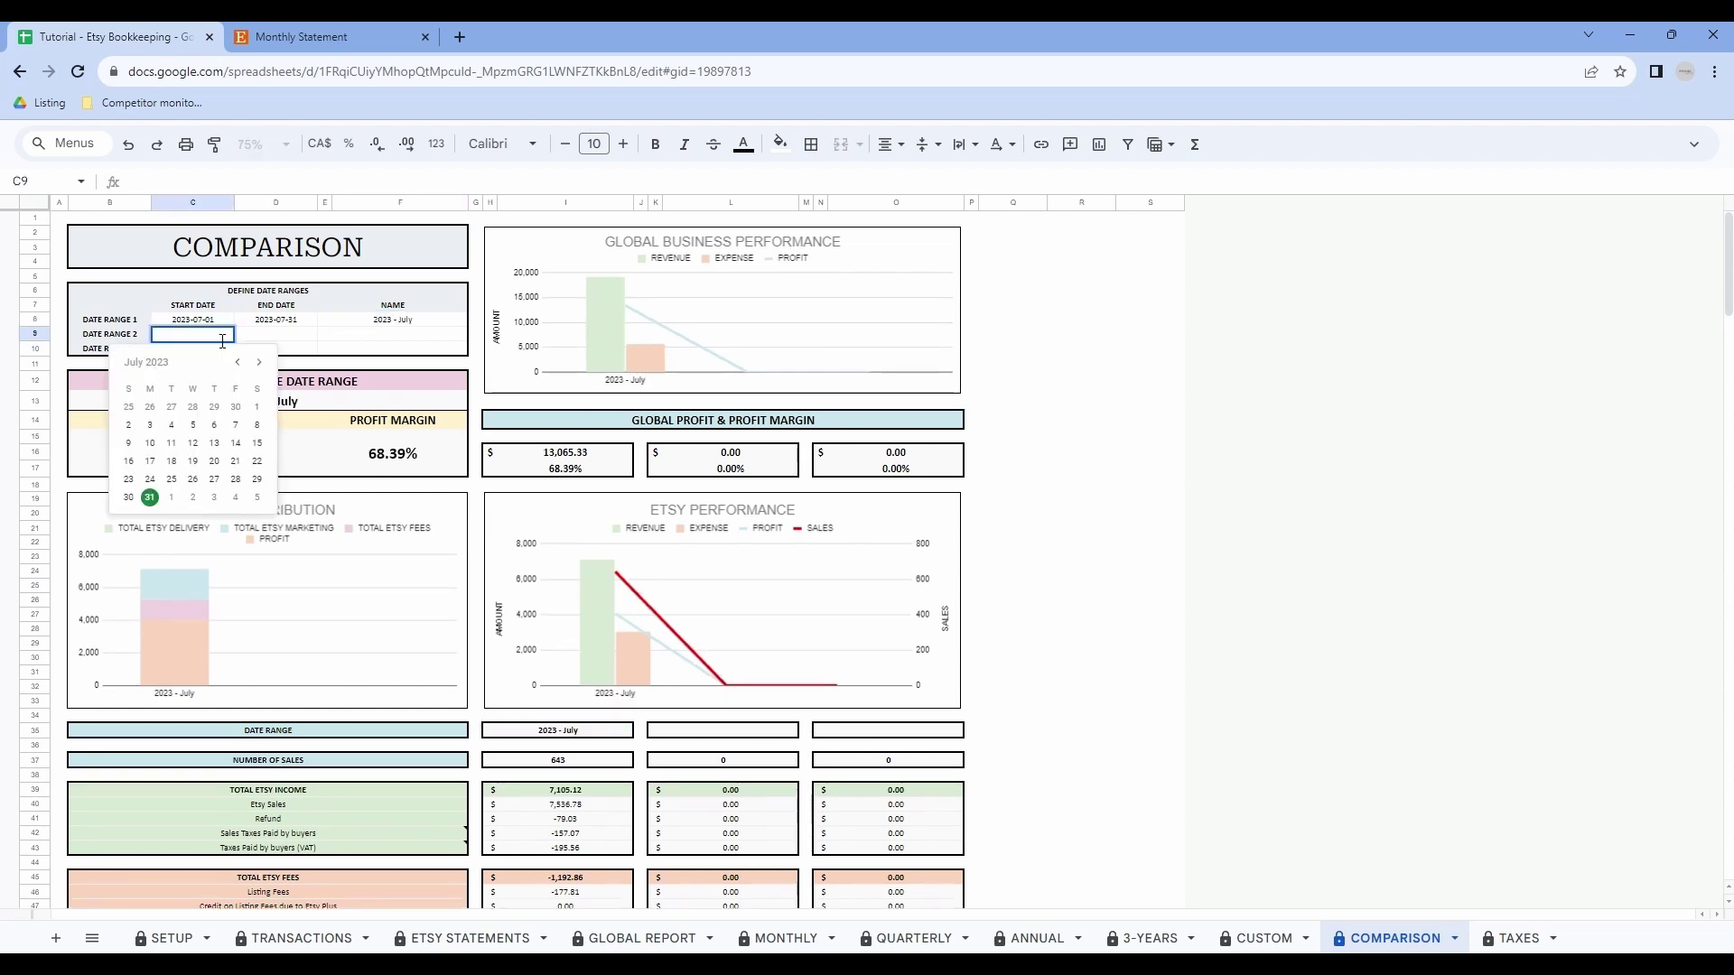
click(260, 363)
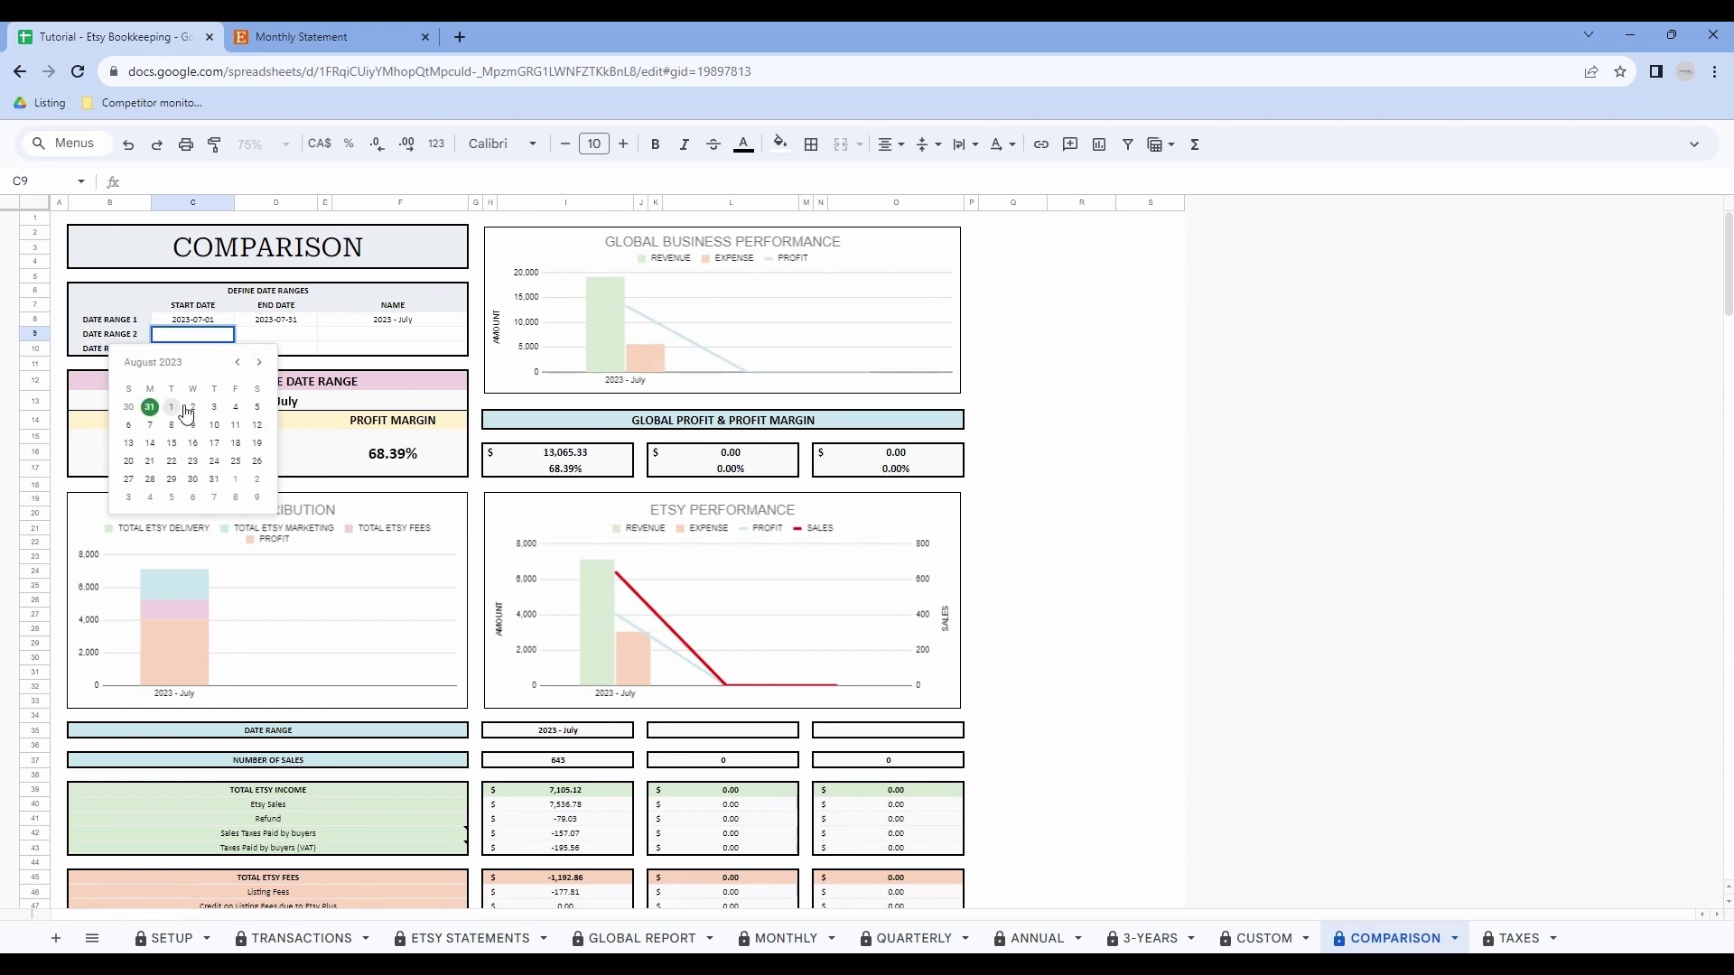
click(168, 406)
double_click(273, 336)
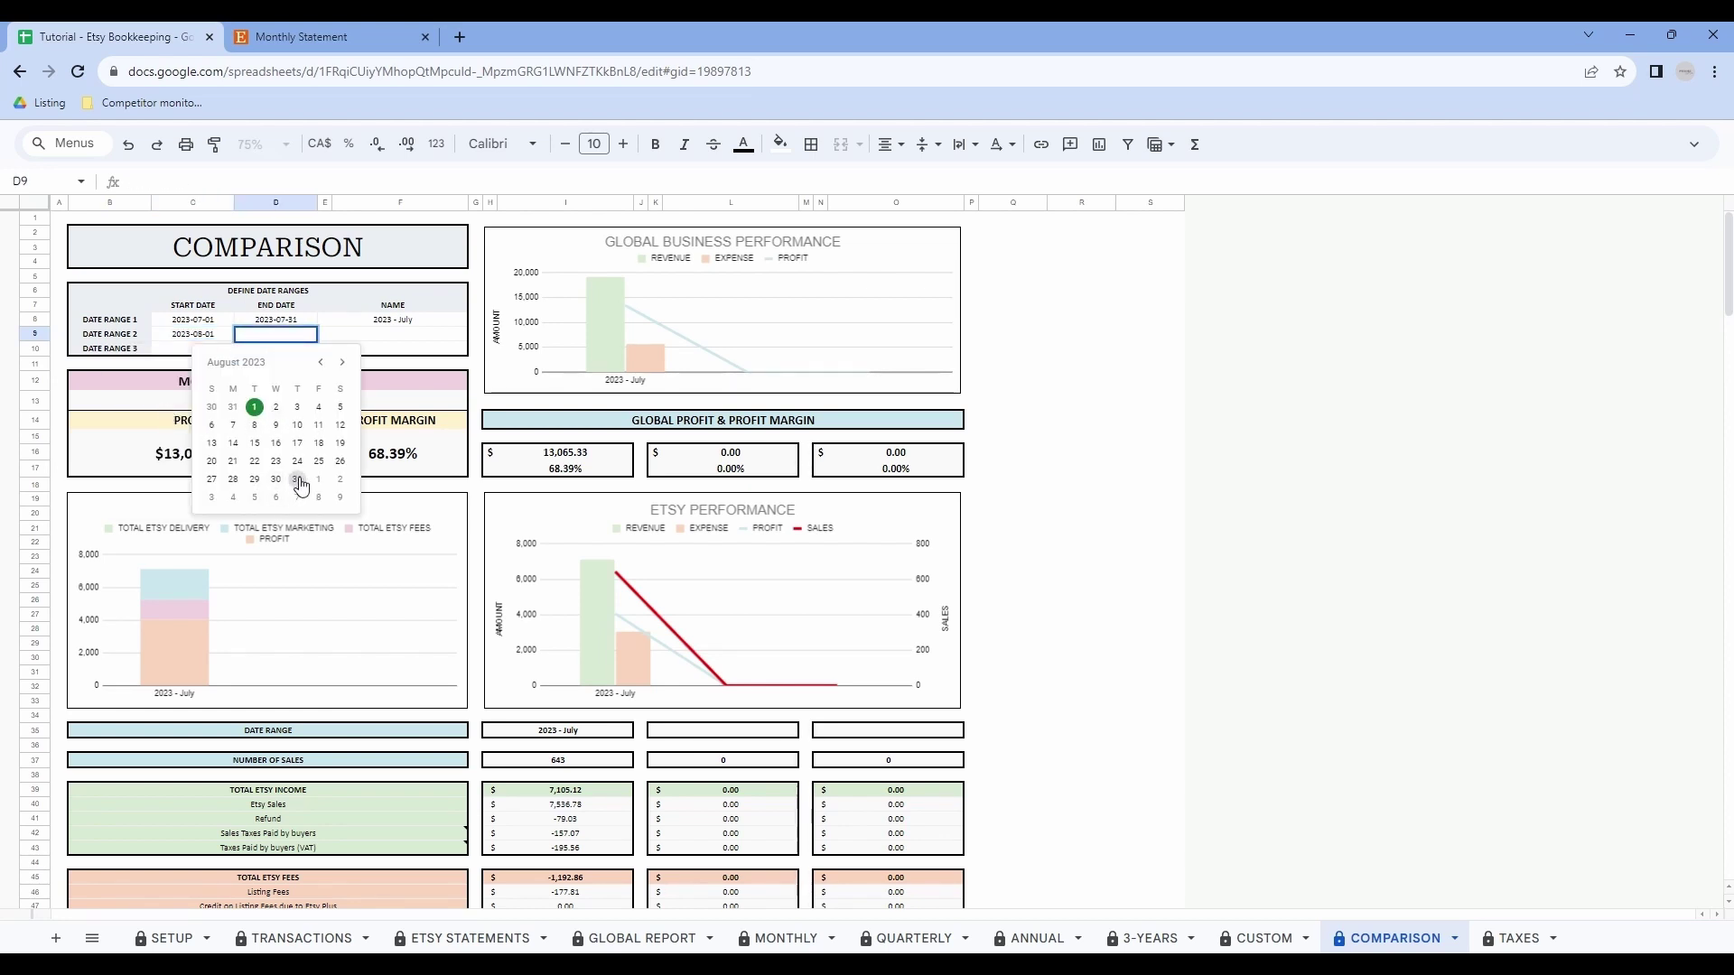
click(297, 479)
Step: Name date range 2 of the comparison "2023 - August"
click(388, 336)
text(20)
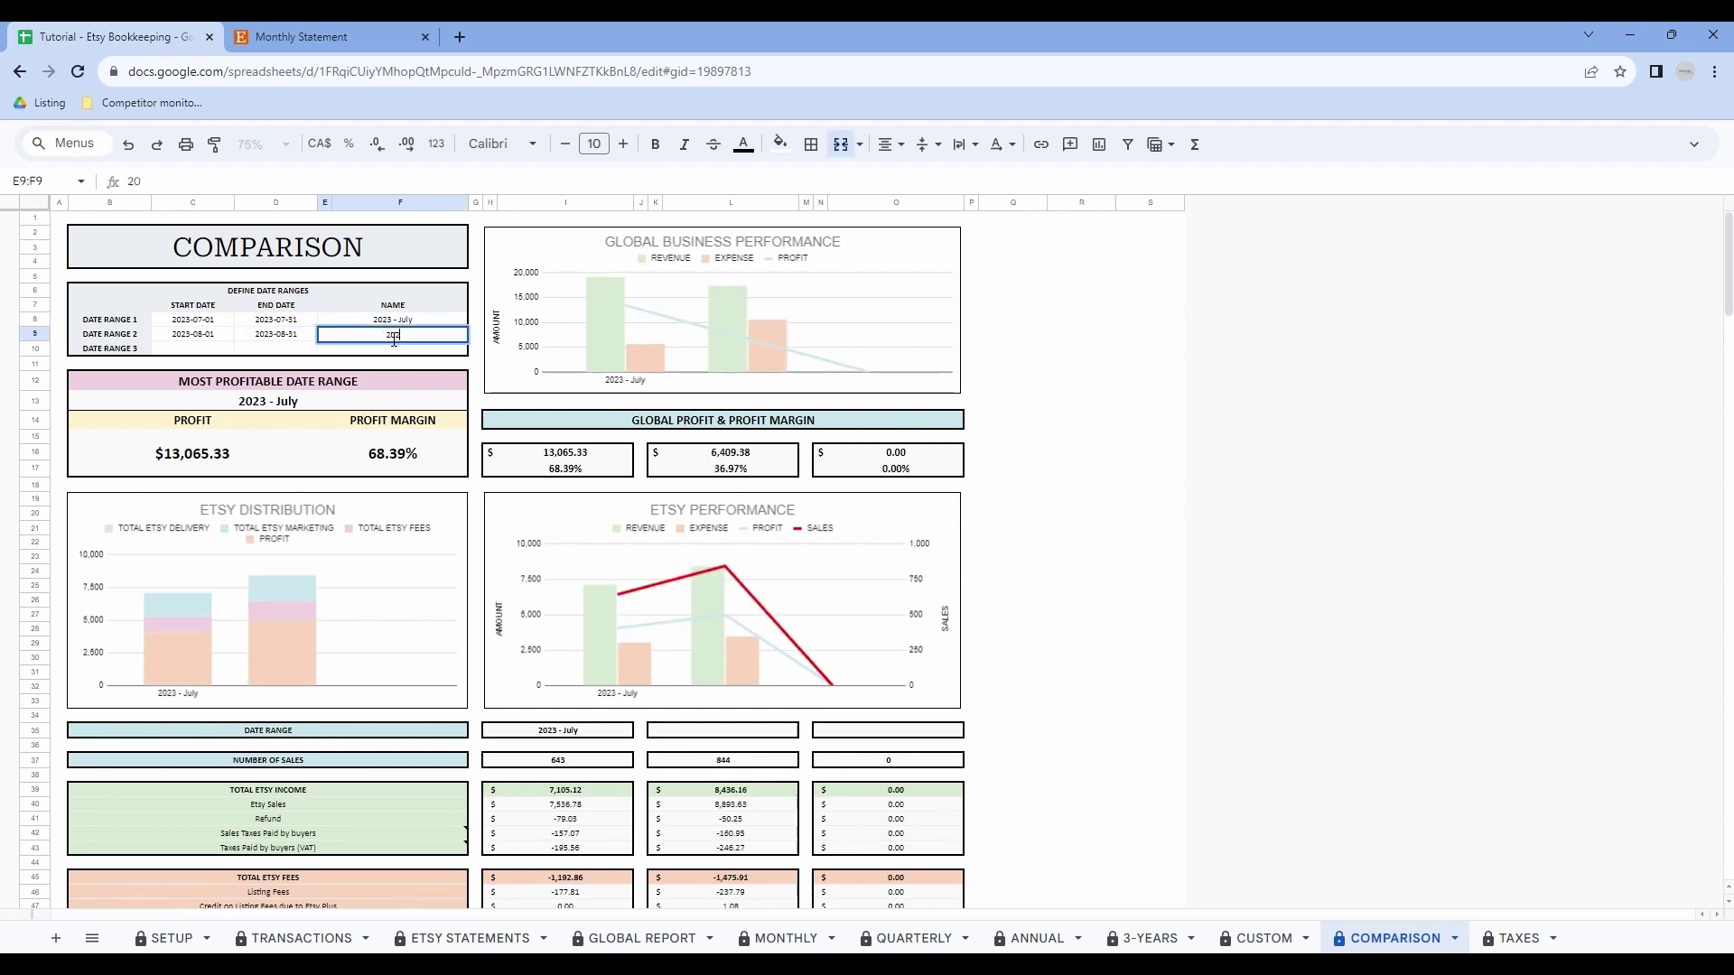
text(23 - August)
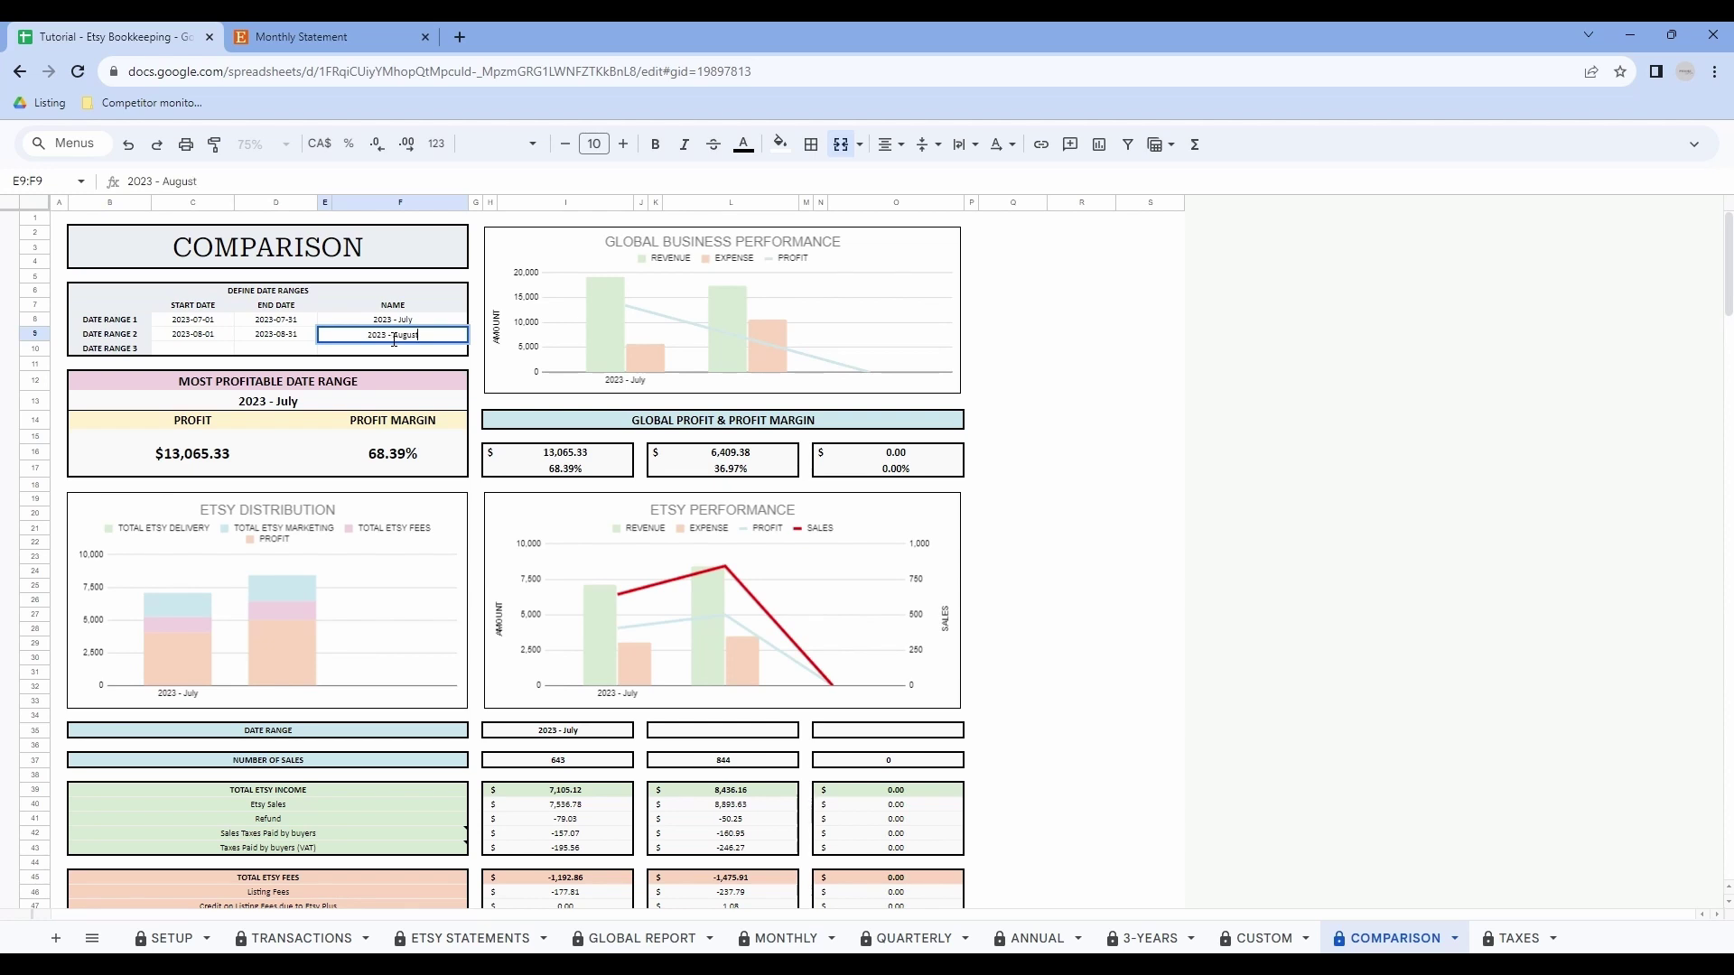
Step: Set date range 3 of the comparison from 2023-09-01 to 2023-09-30
click(269, 351)
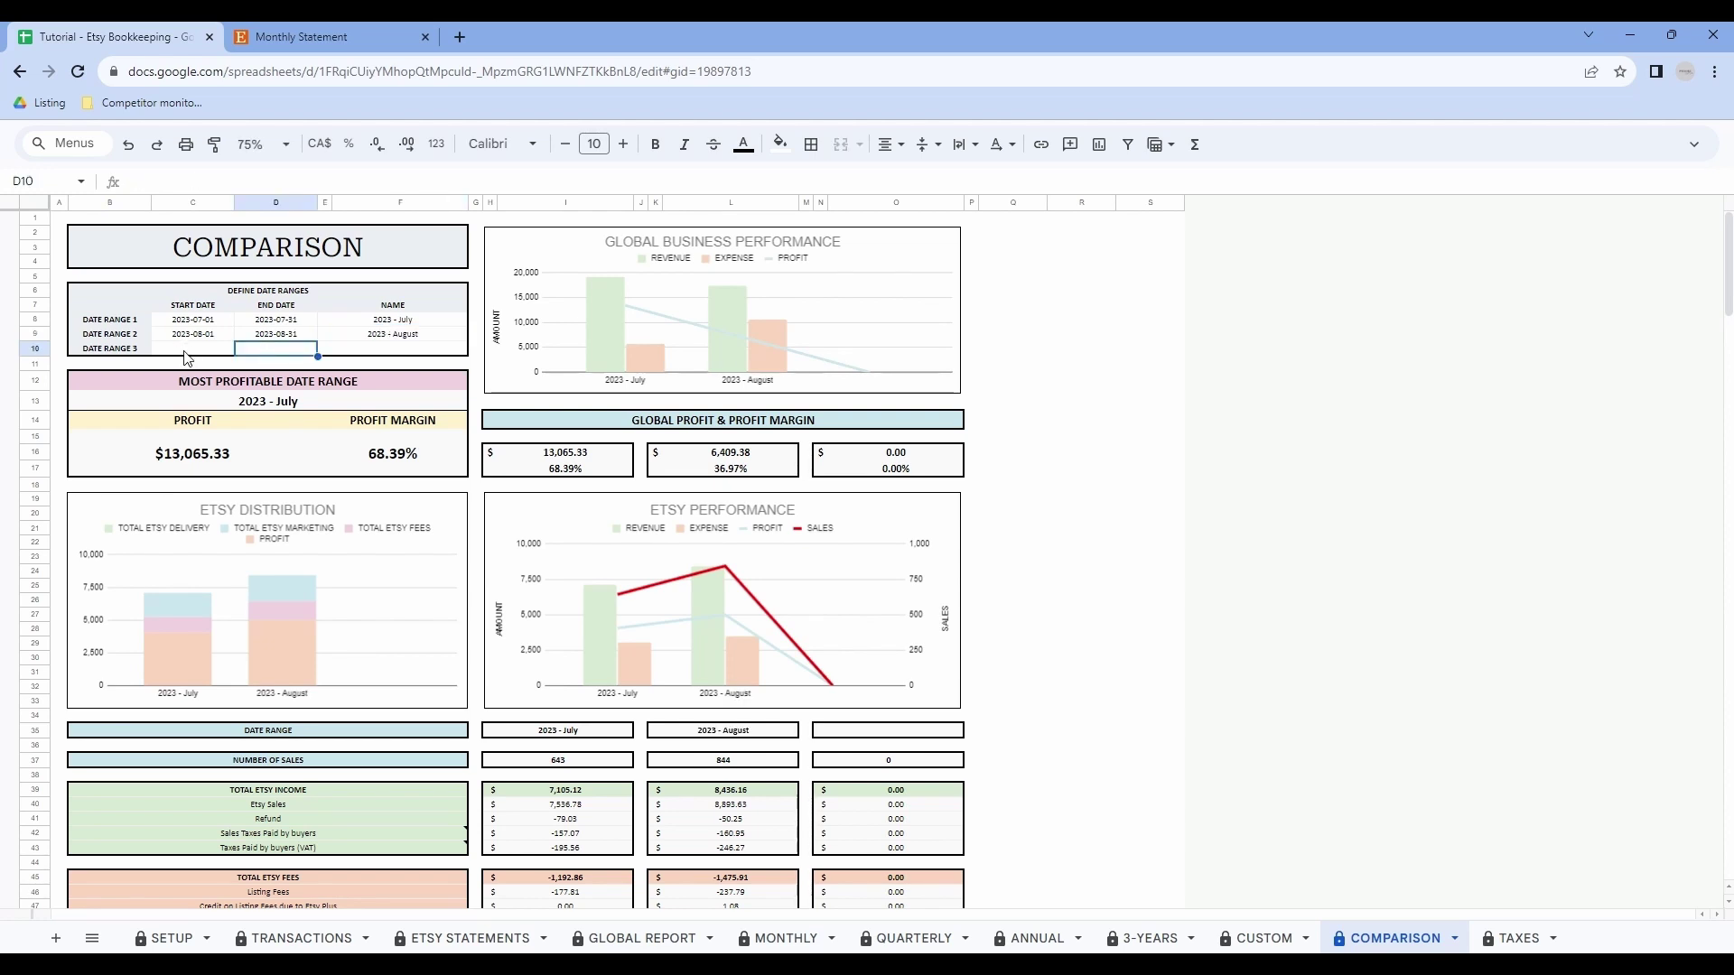
double_click(185, 350)
click(262, 379)
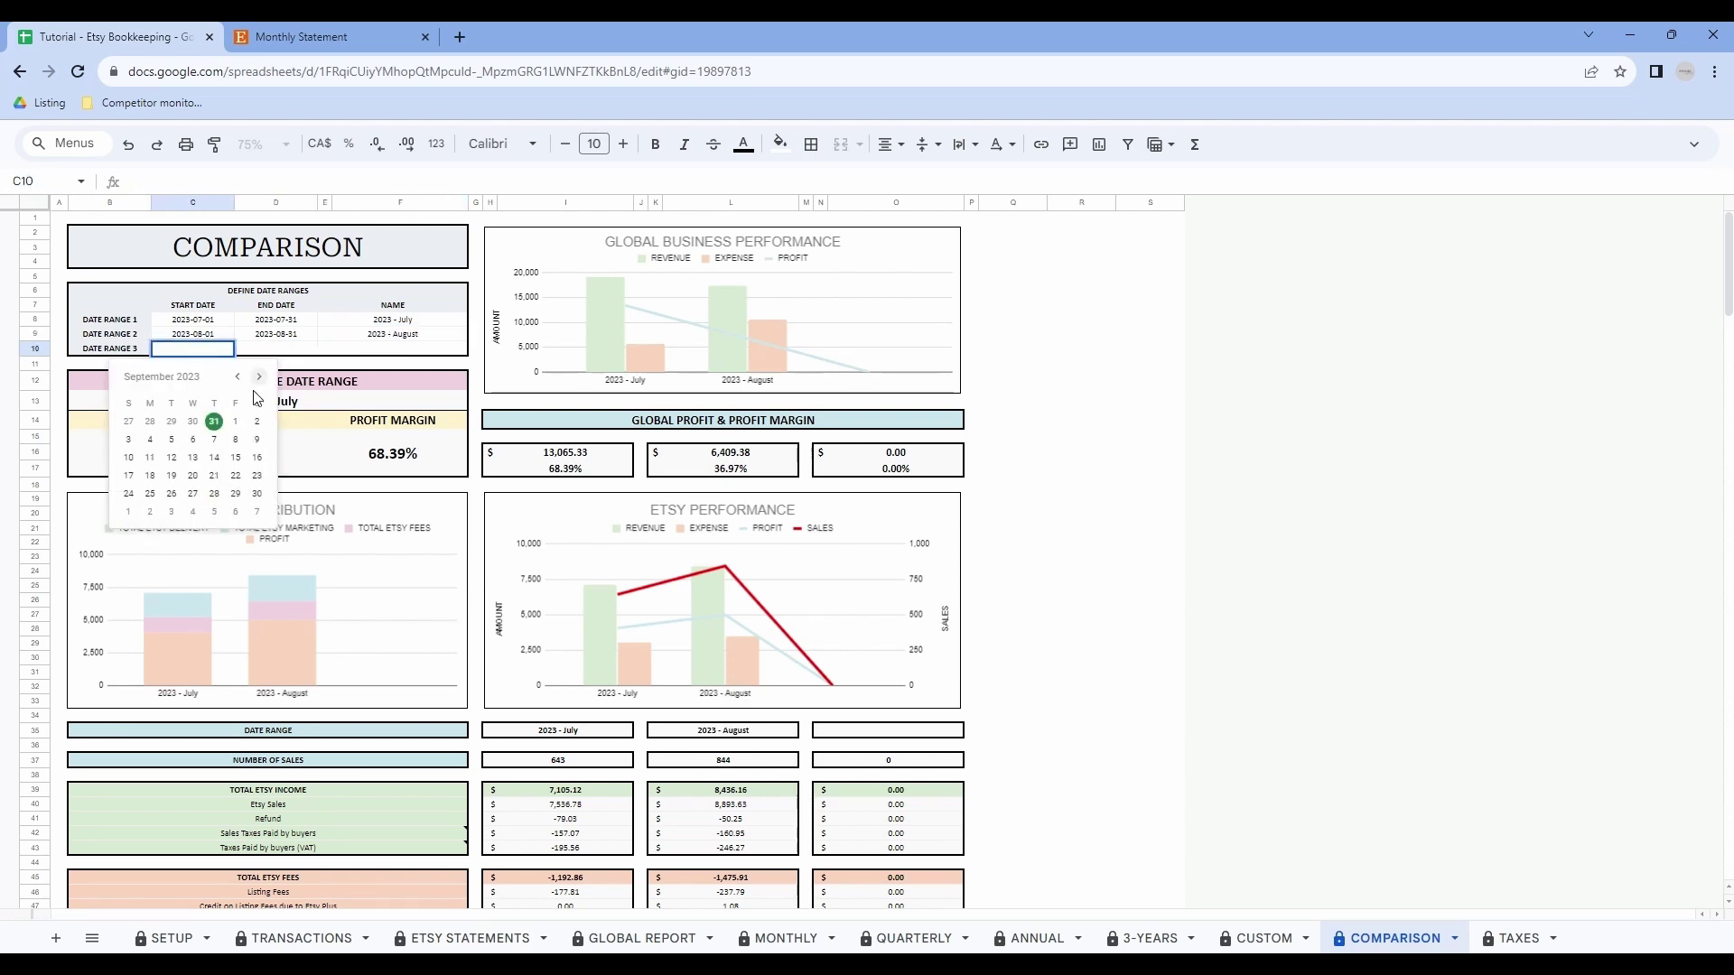
click(235, 421)
double_click(275, 349)
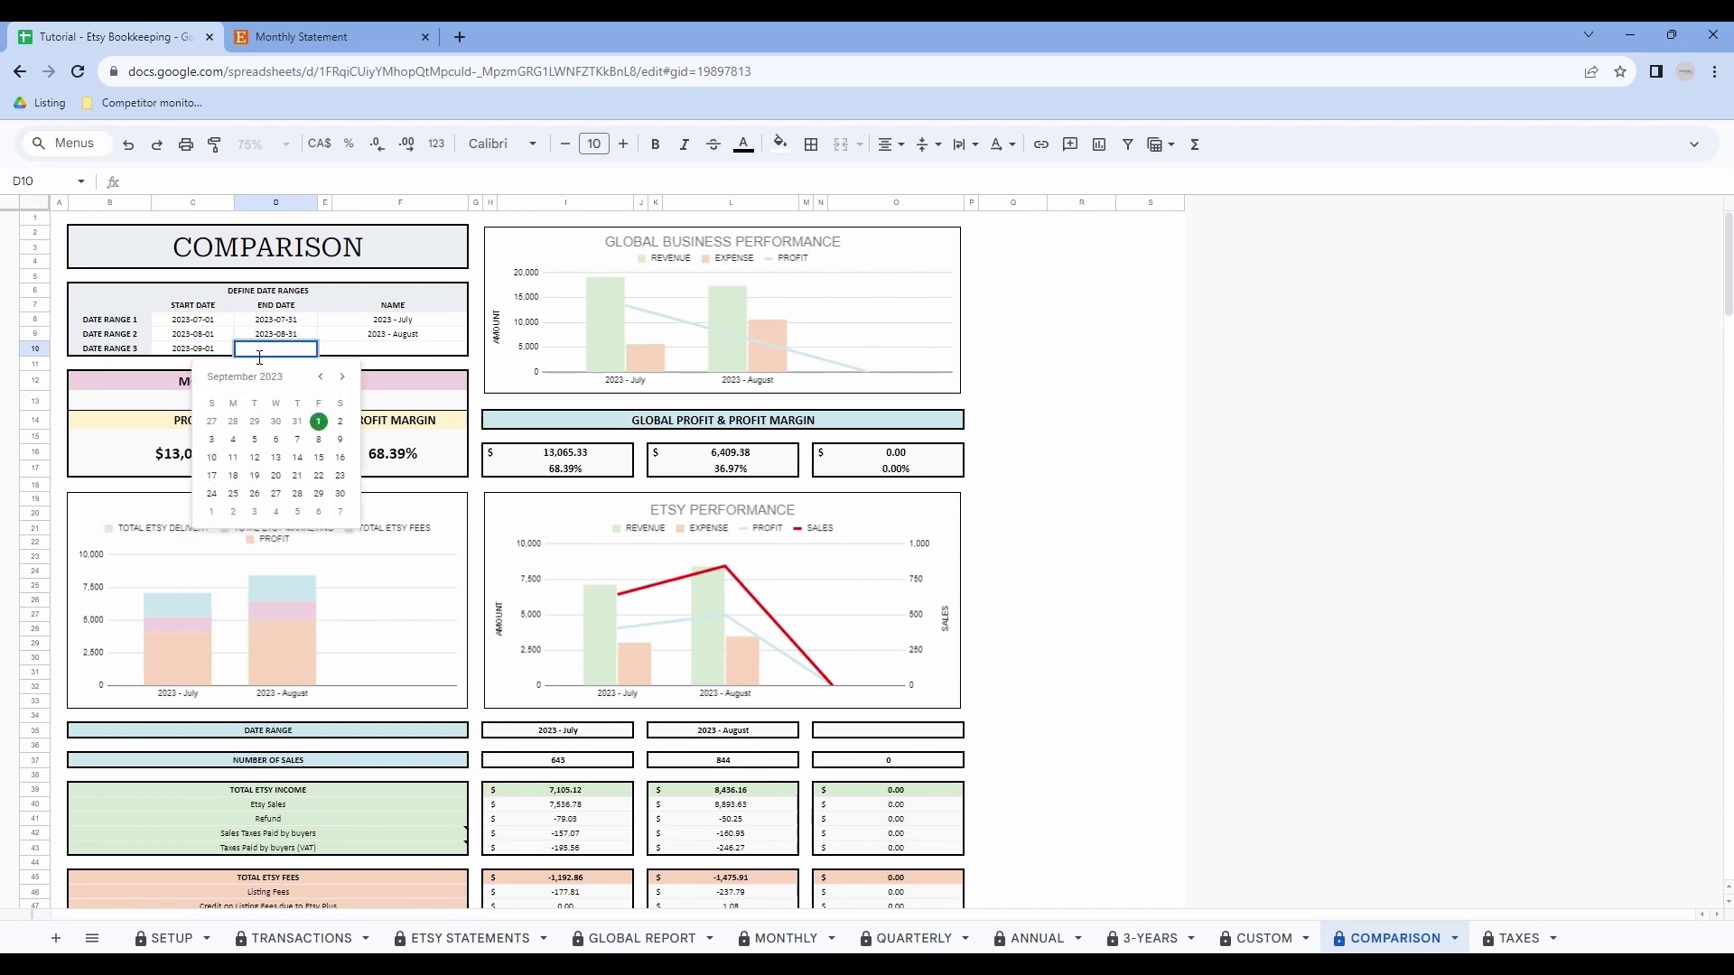
click(335, 492)
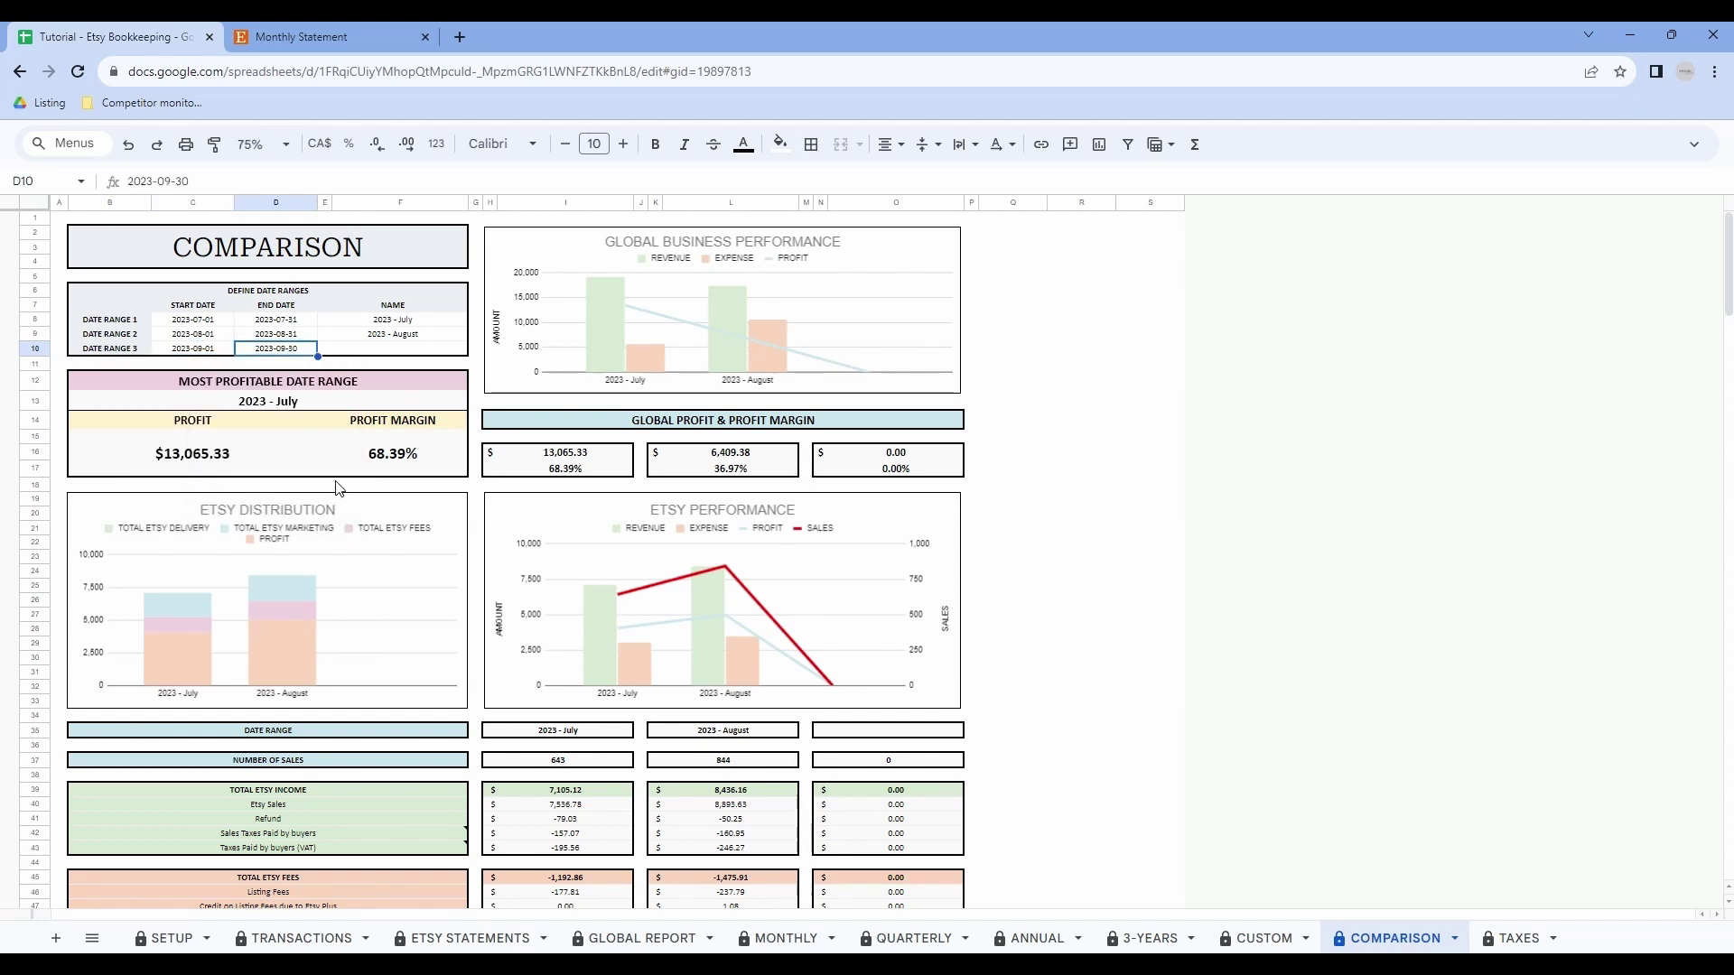
Step: Name date range 3 of the comparison "2023 - September"
click(394, 350)
text(2032)
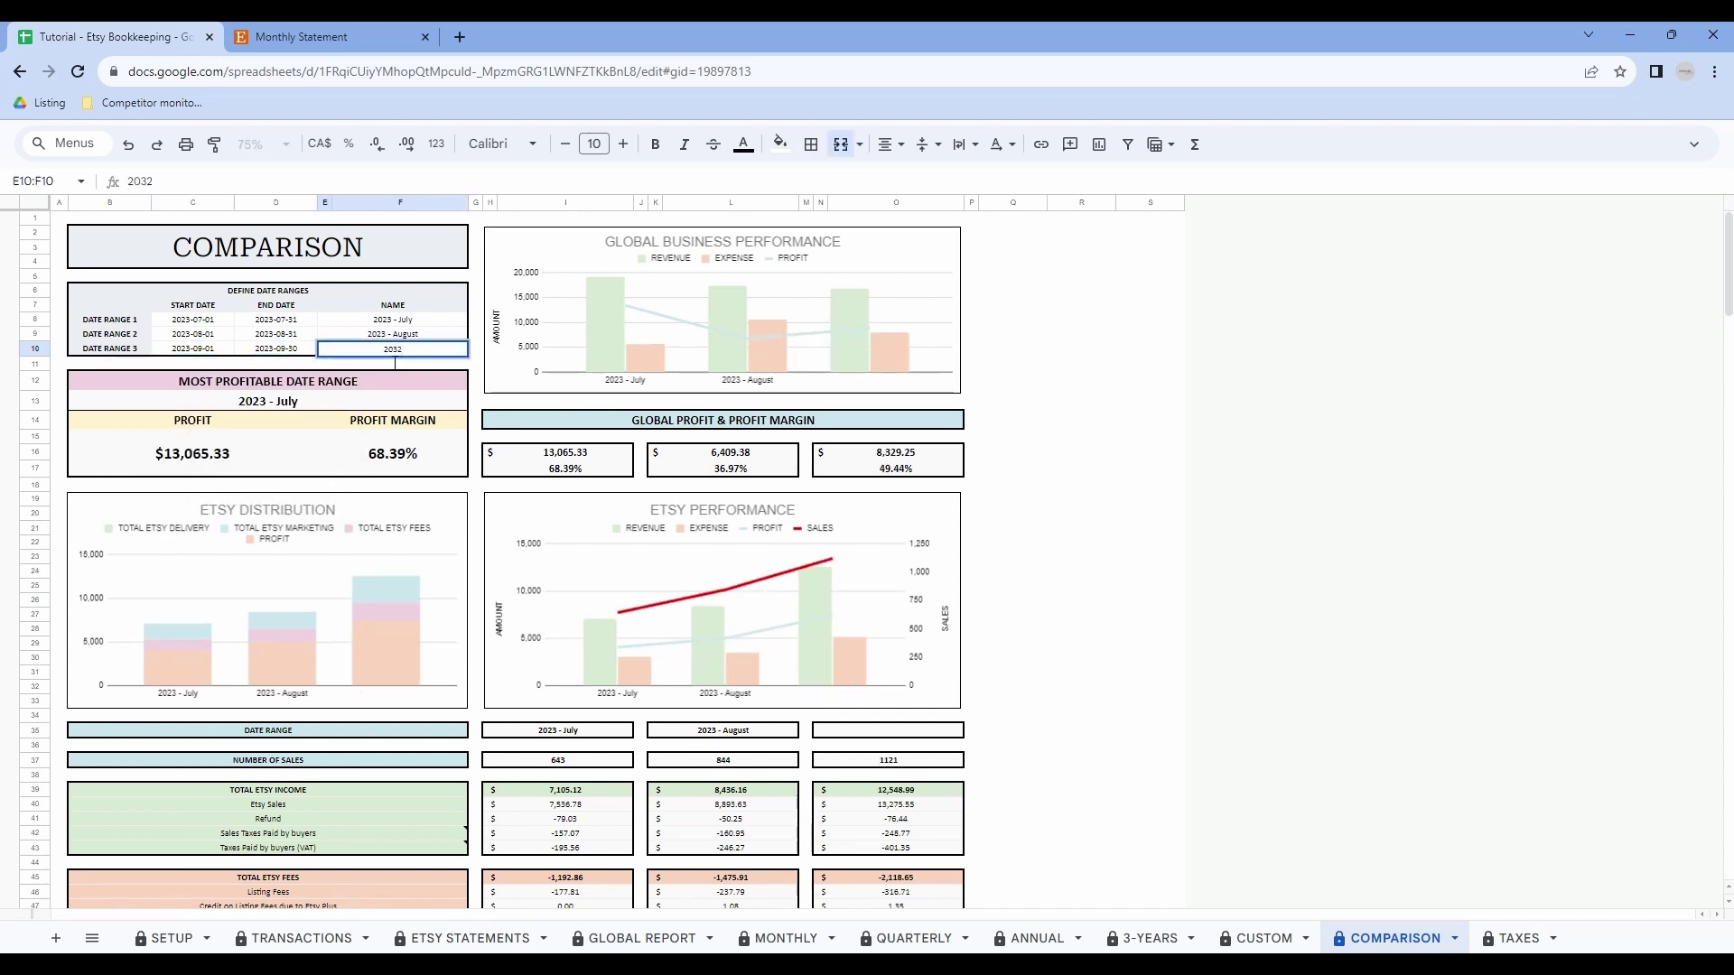
key(BackSpace)
key(BackSpace)
text(23 - September)
click(1070, 425)
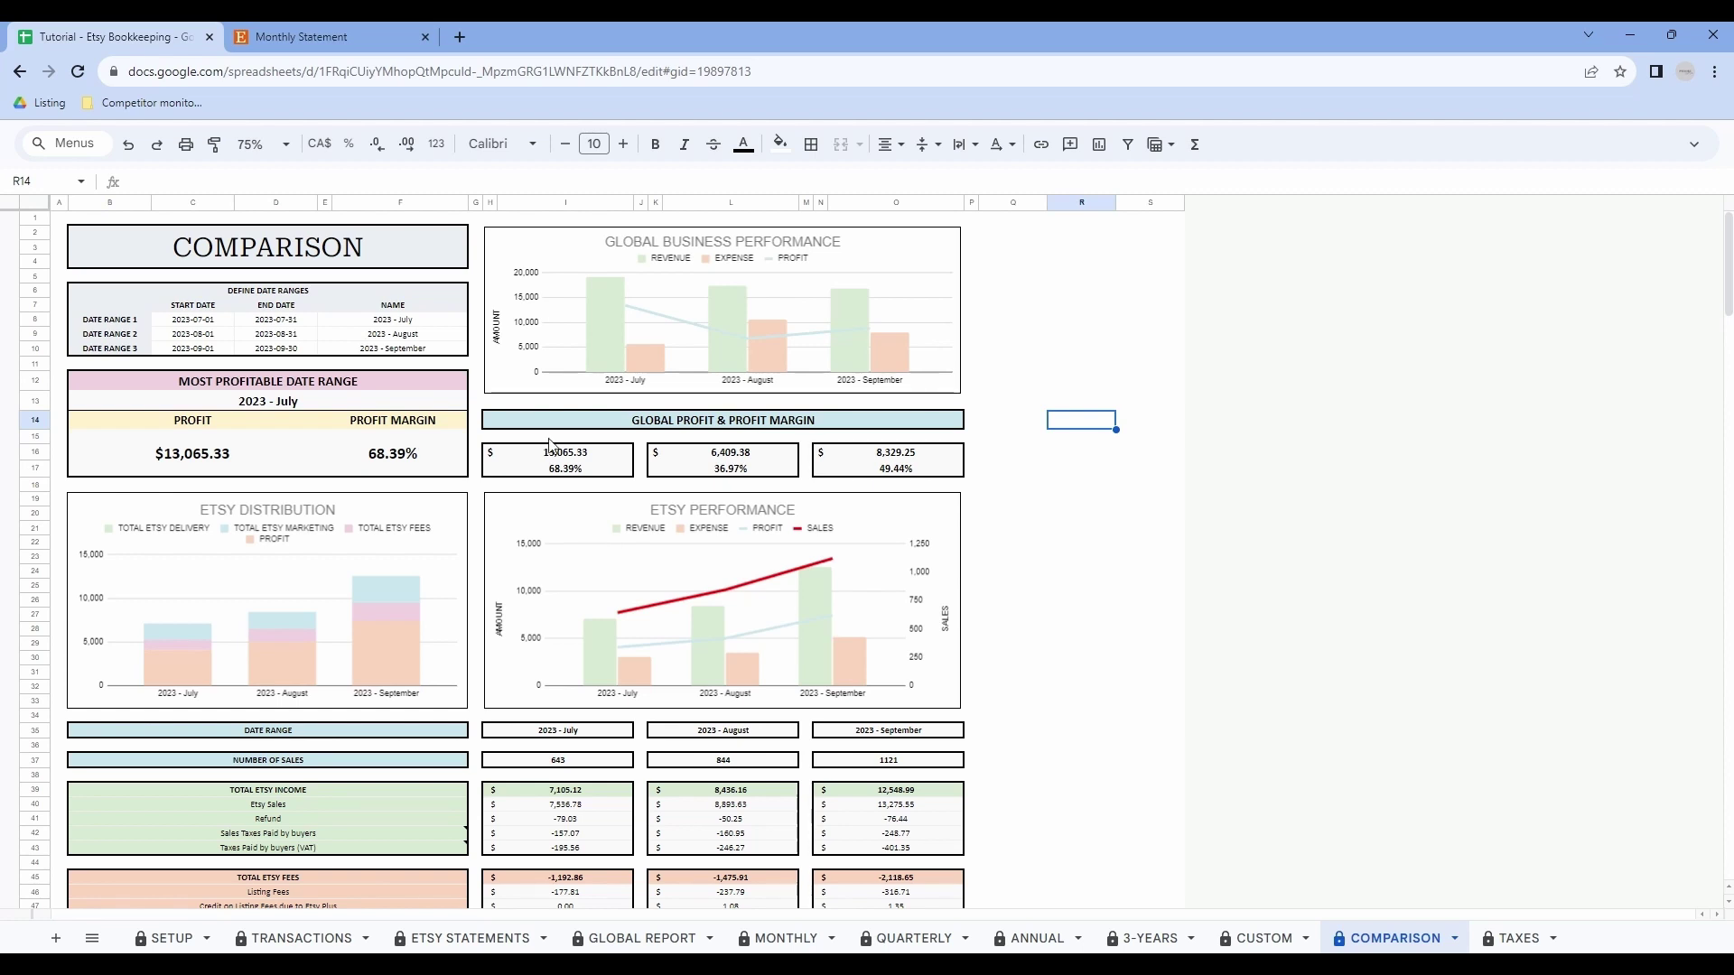
Step: Examine the comparison report's Etsy income, fees, marketing and delivery breakdowns and the income and expenses outside Etsy
scroll(676, 532, down, 10)
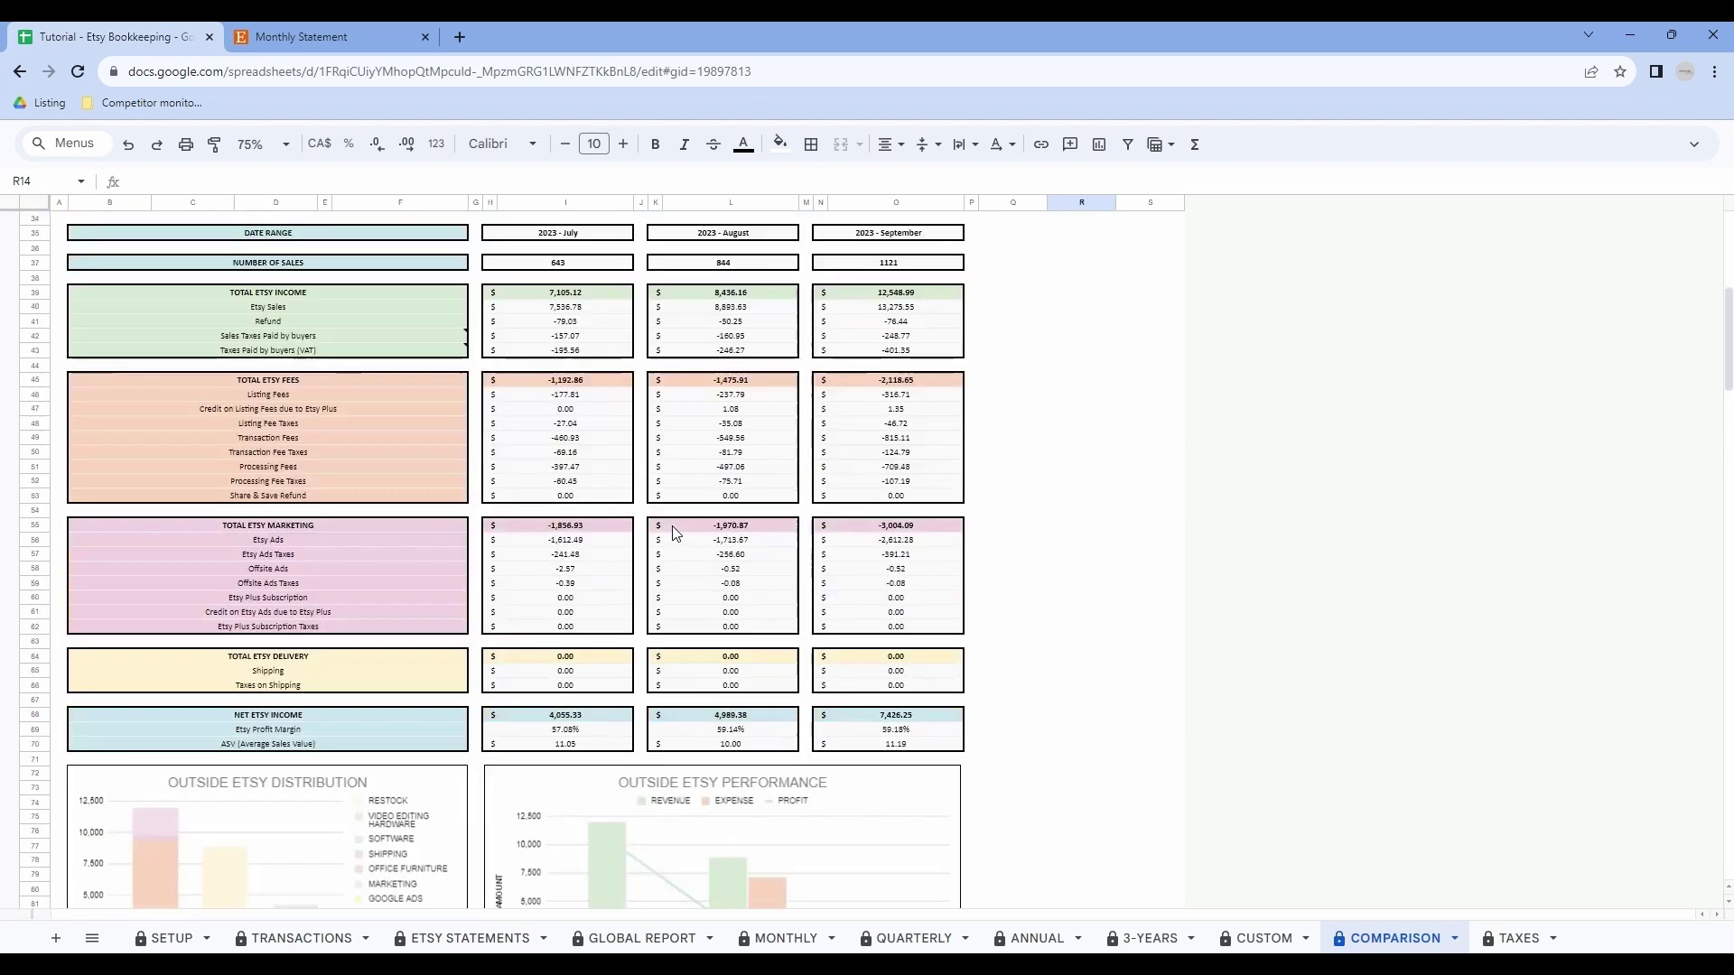
scroll(675, 533, down, 3)
scroll(430, 560, down, 5)
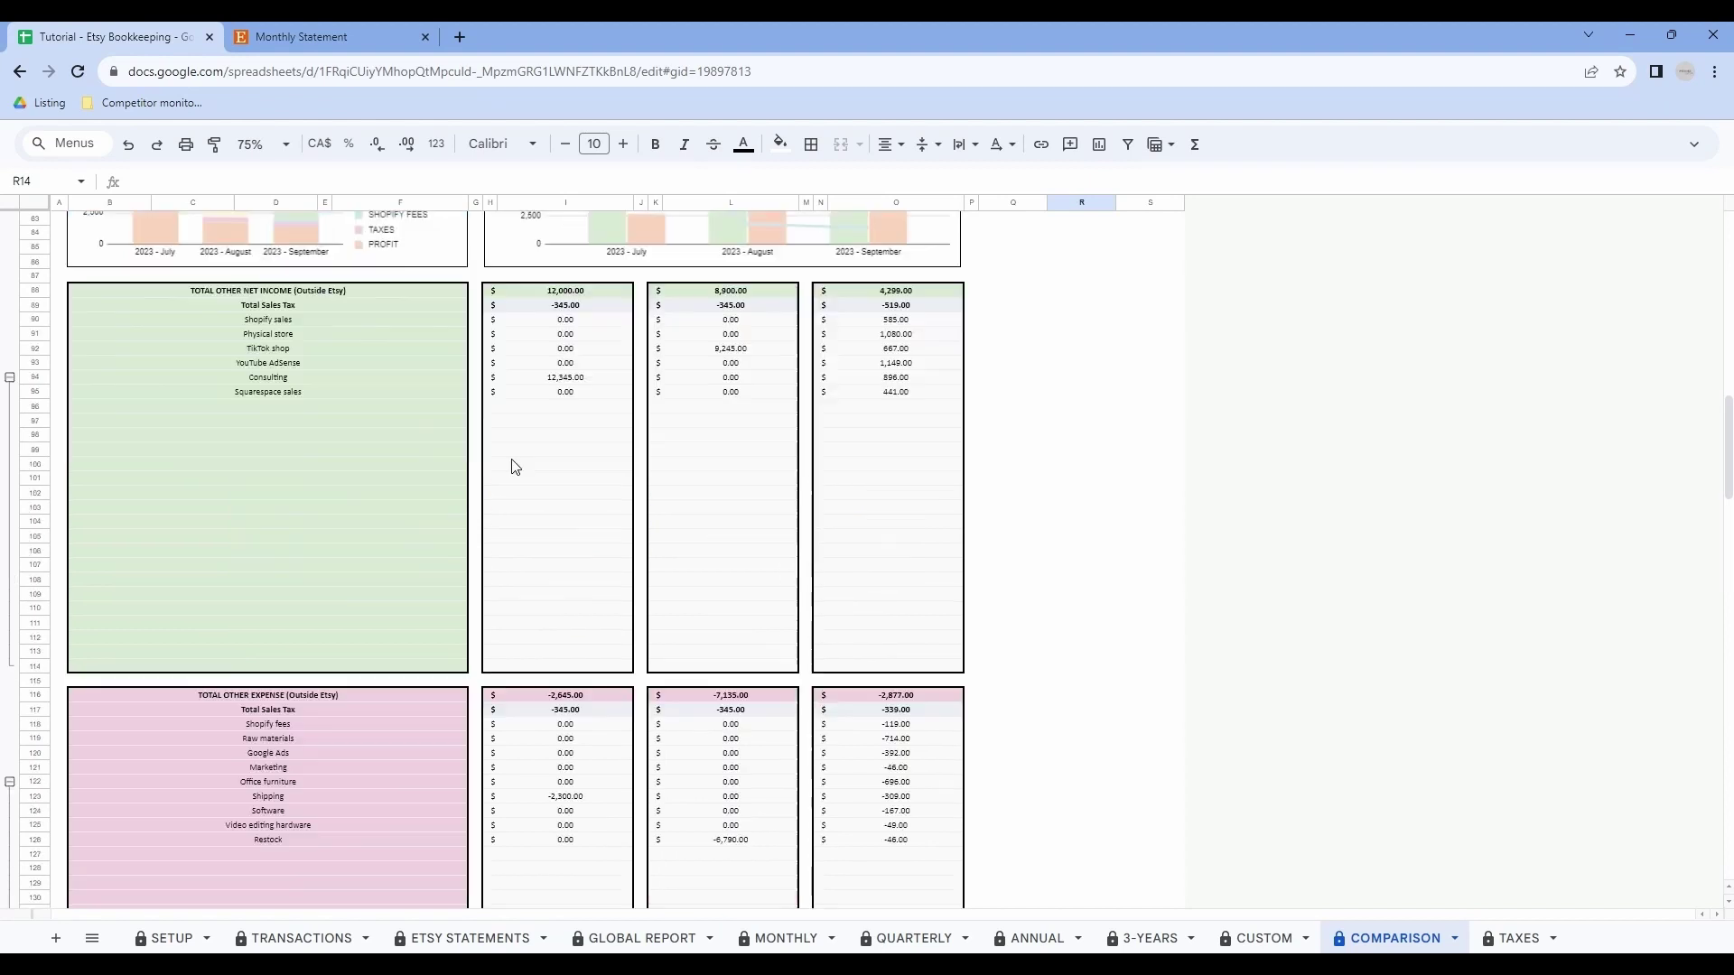
Step: Go to the TAXES sheet and enter 2023 as the tax tracker's start year
key(ctrl+Page_Down)
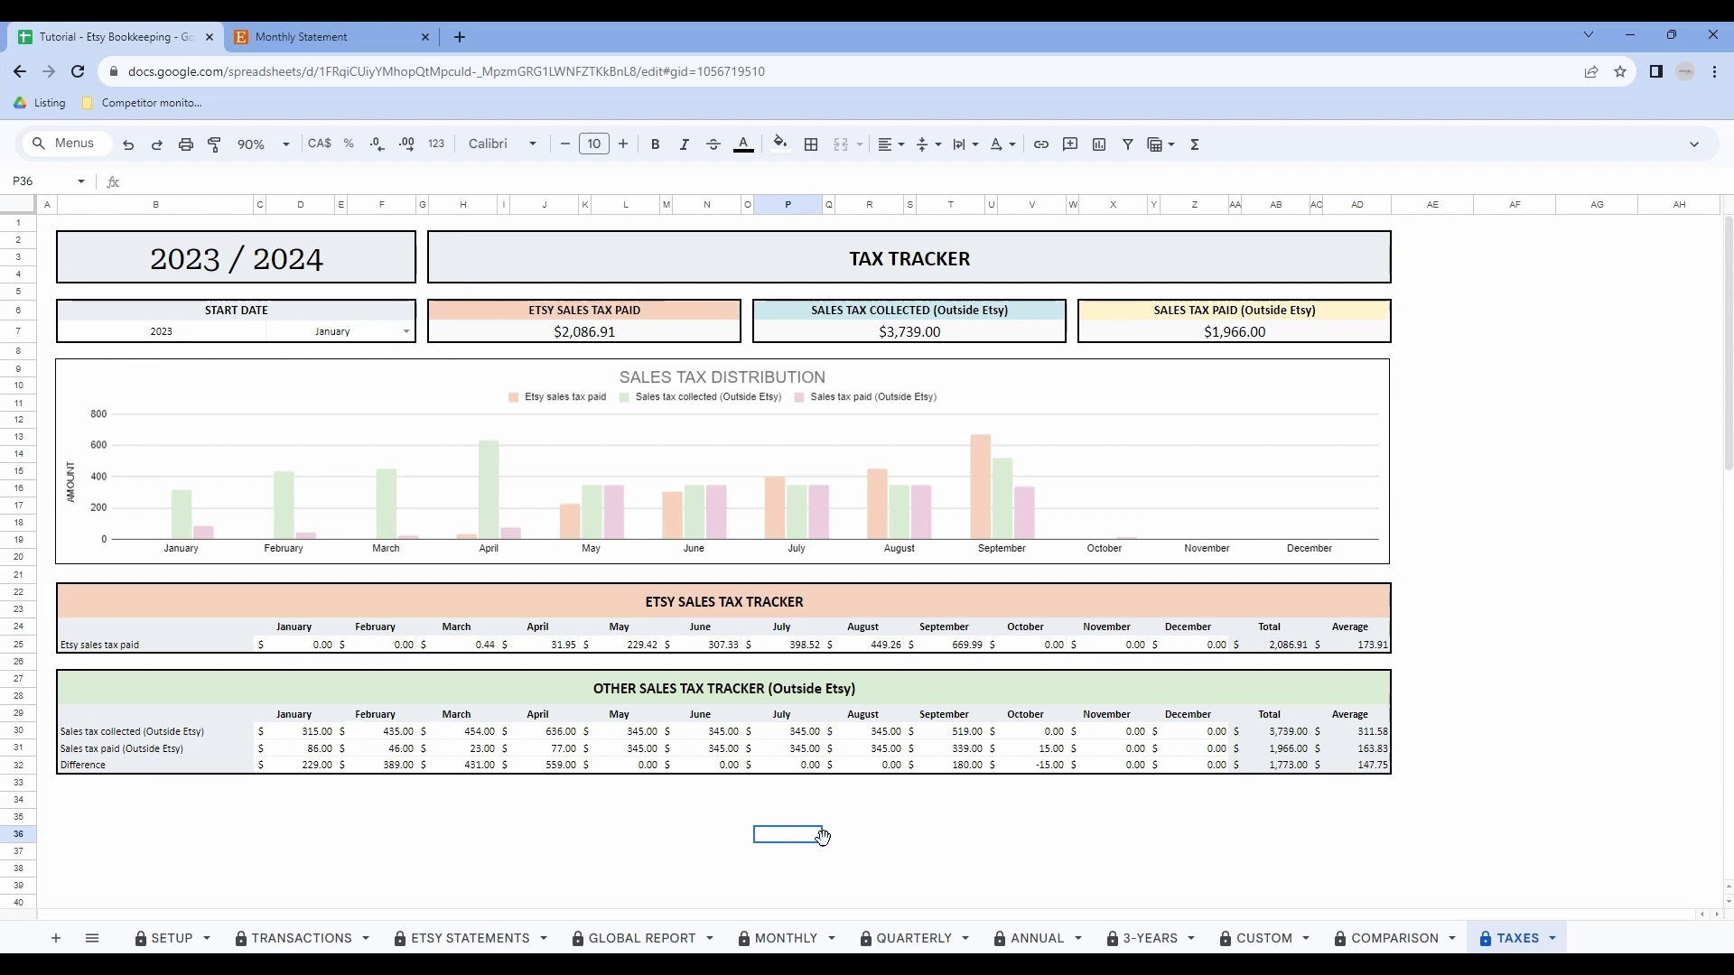
click(199, 340)
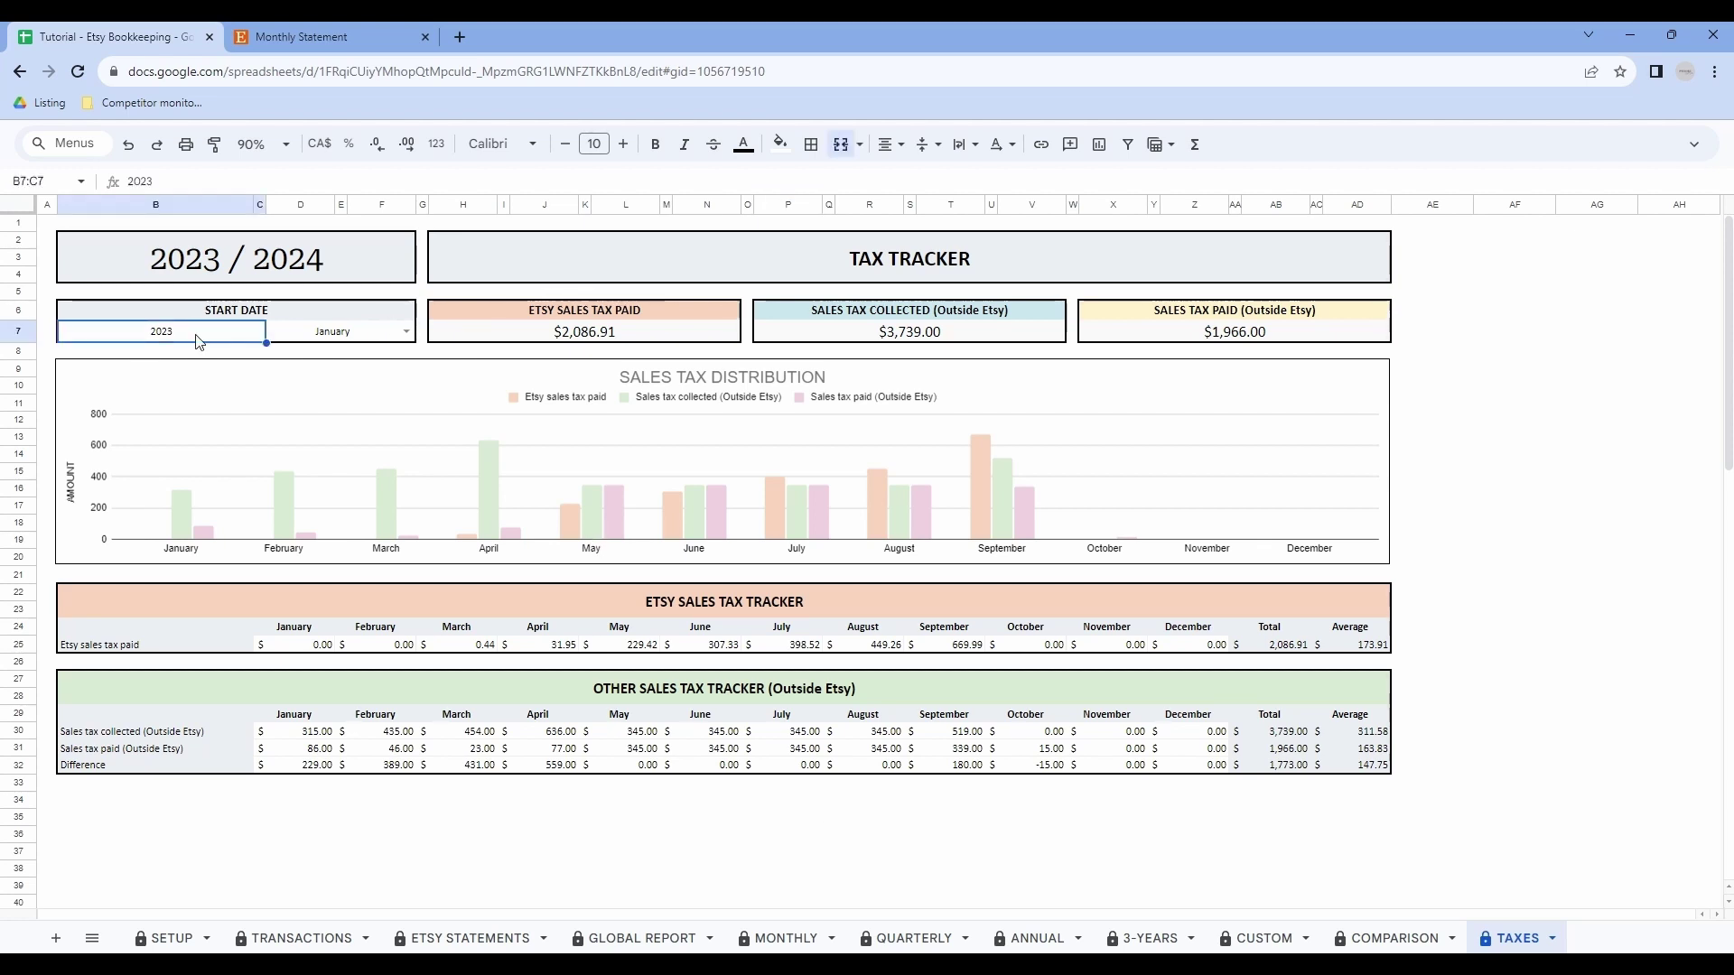
double_click(199, 339)
key(BackSpace)
text(23)
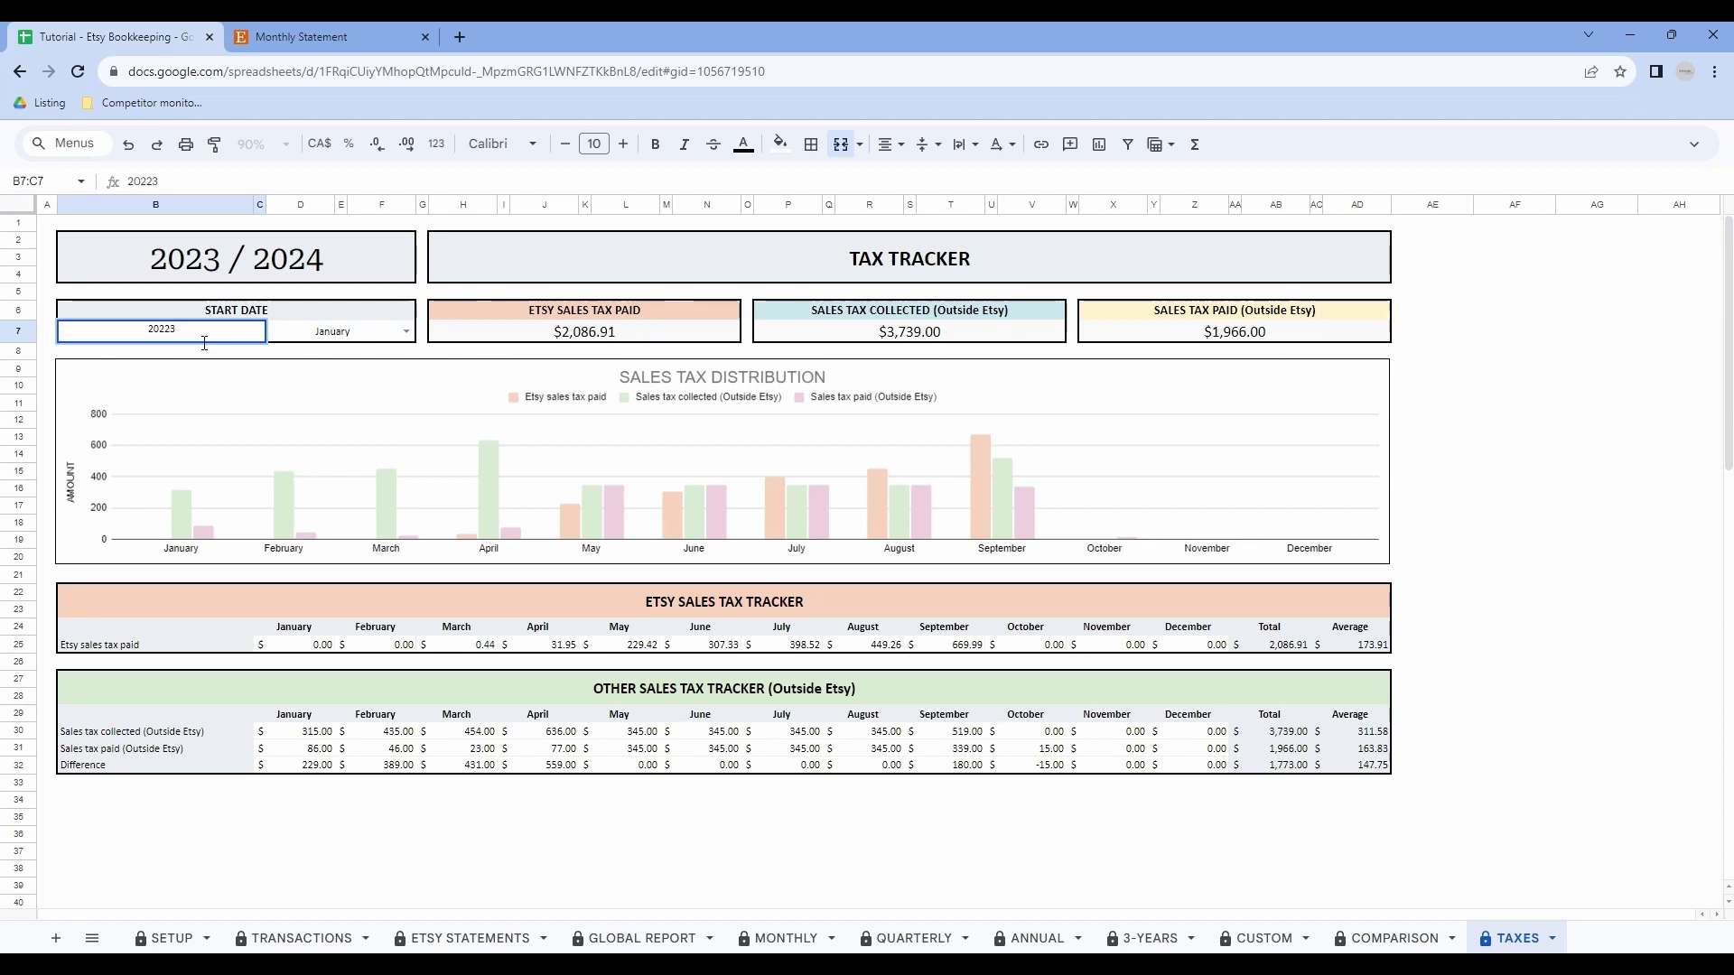
key(BackSpace)
key(BackSpace)
text(3)
Step: Set the start month of the tax tracker to February
click(406, 332)
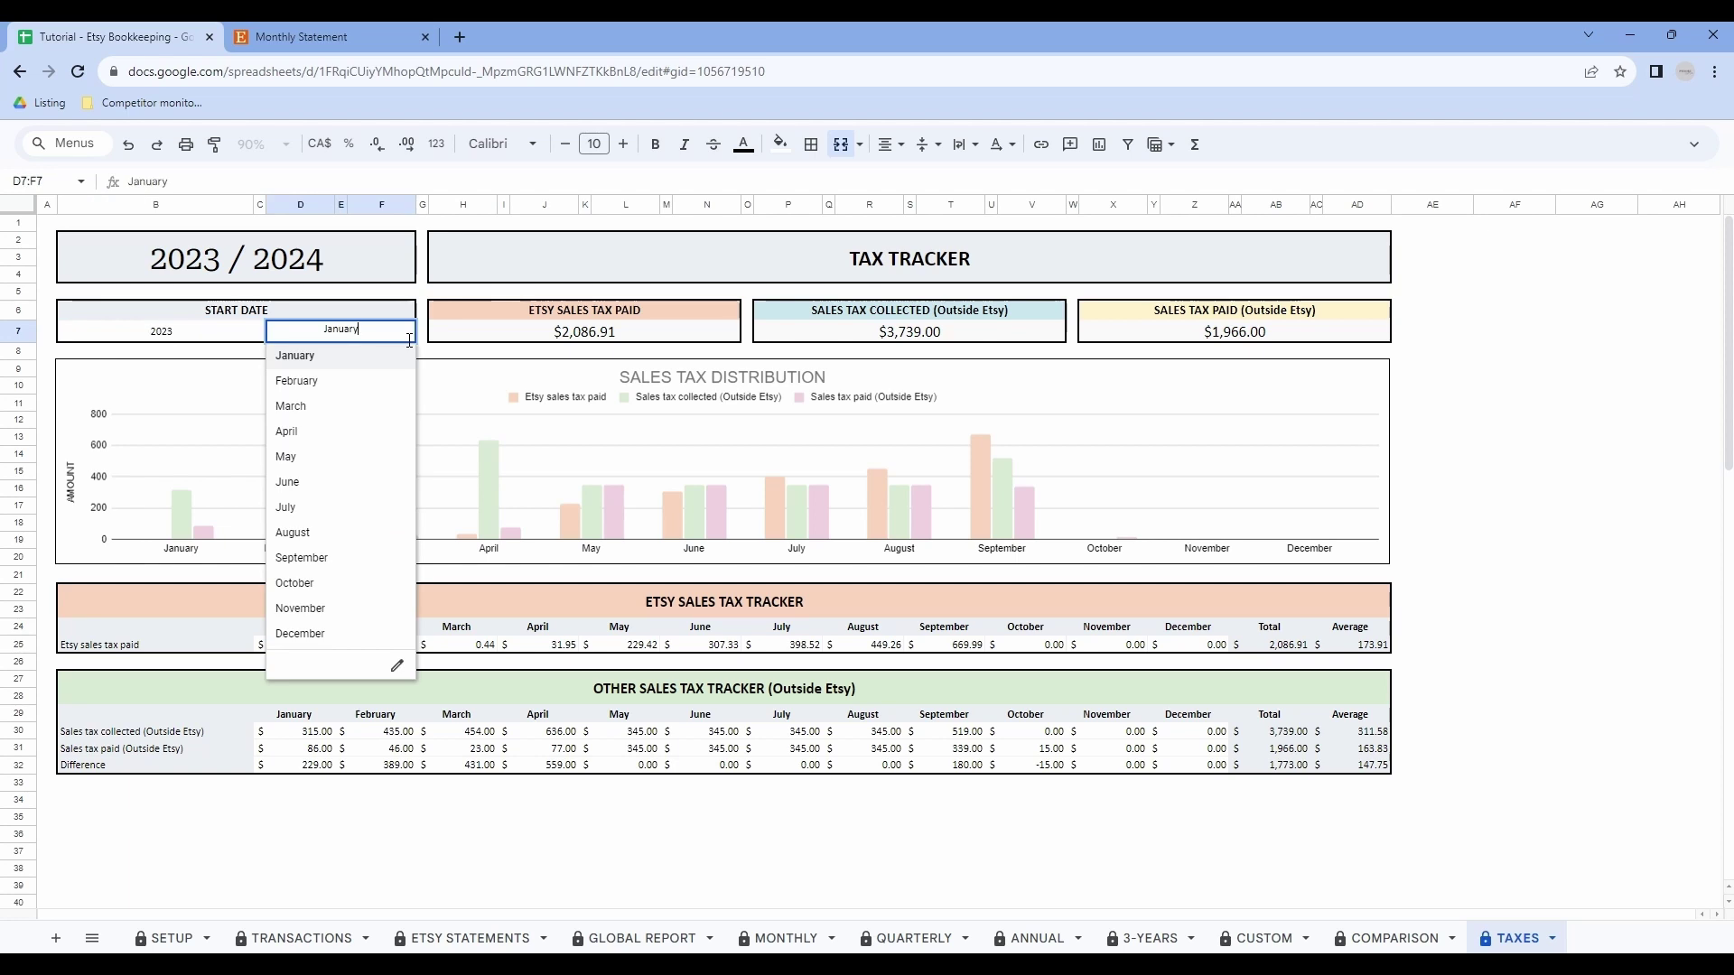
click(360, 386)
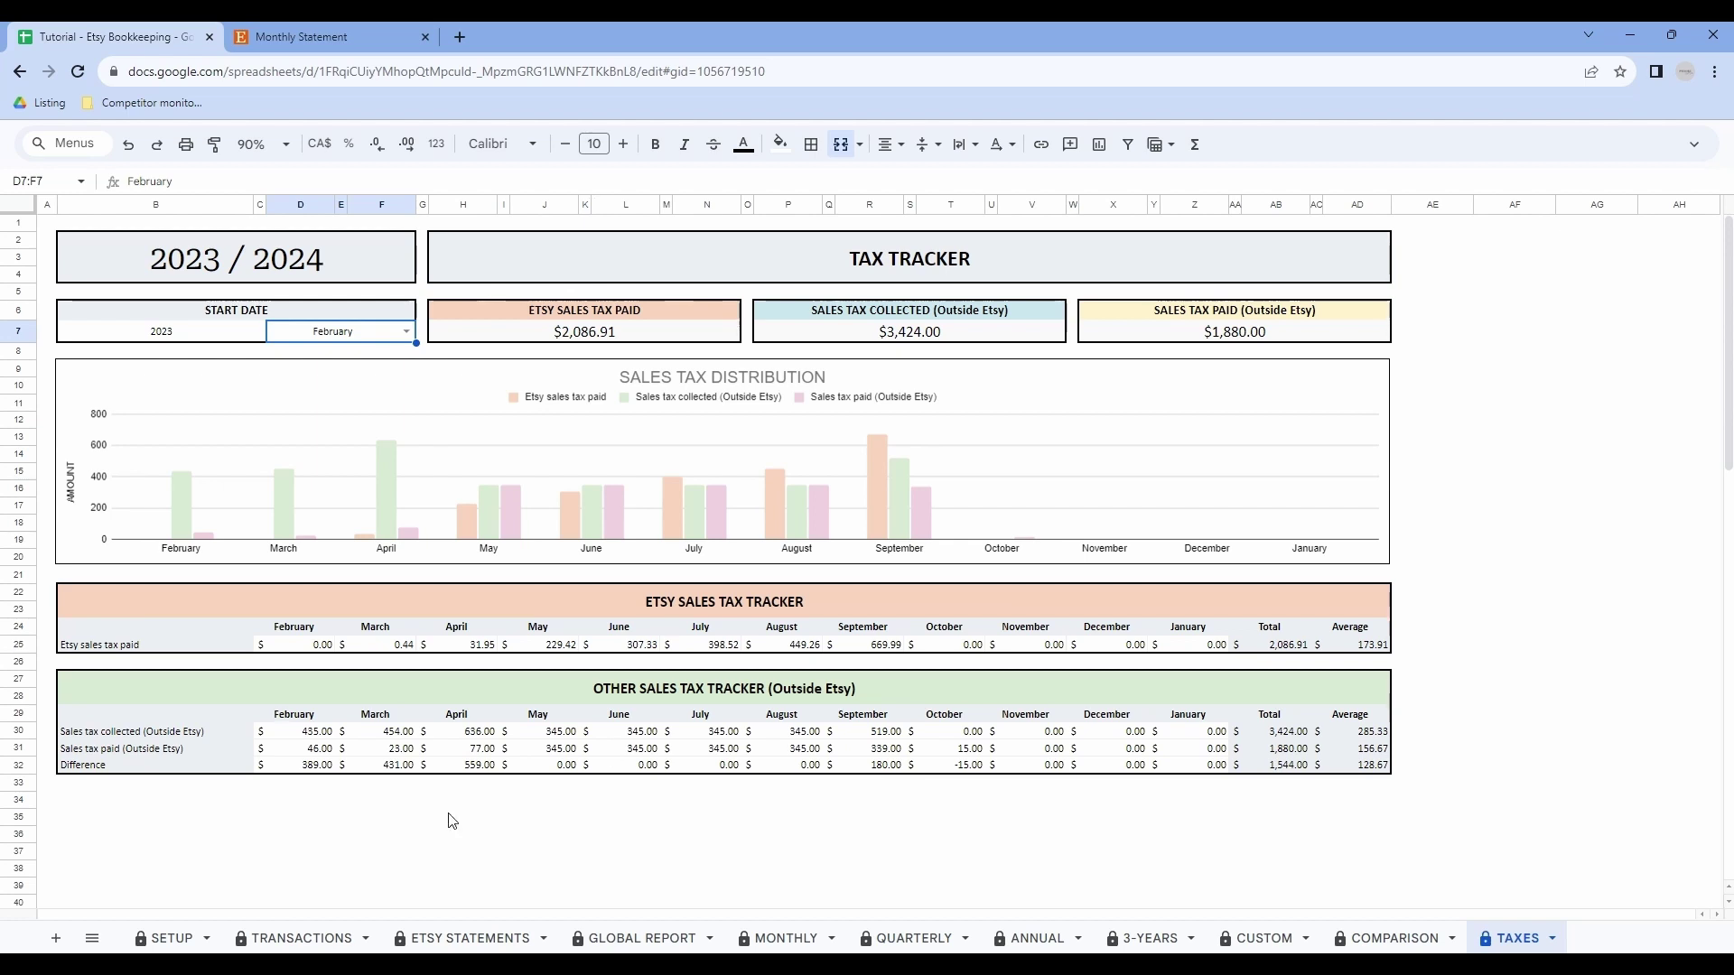
click(652, 837)
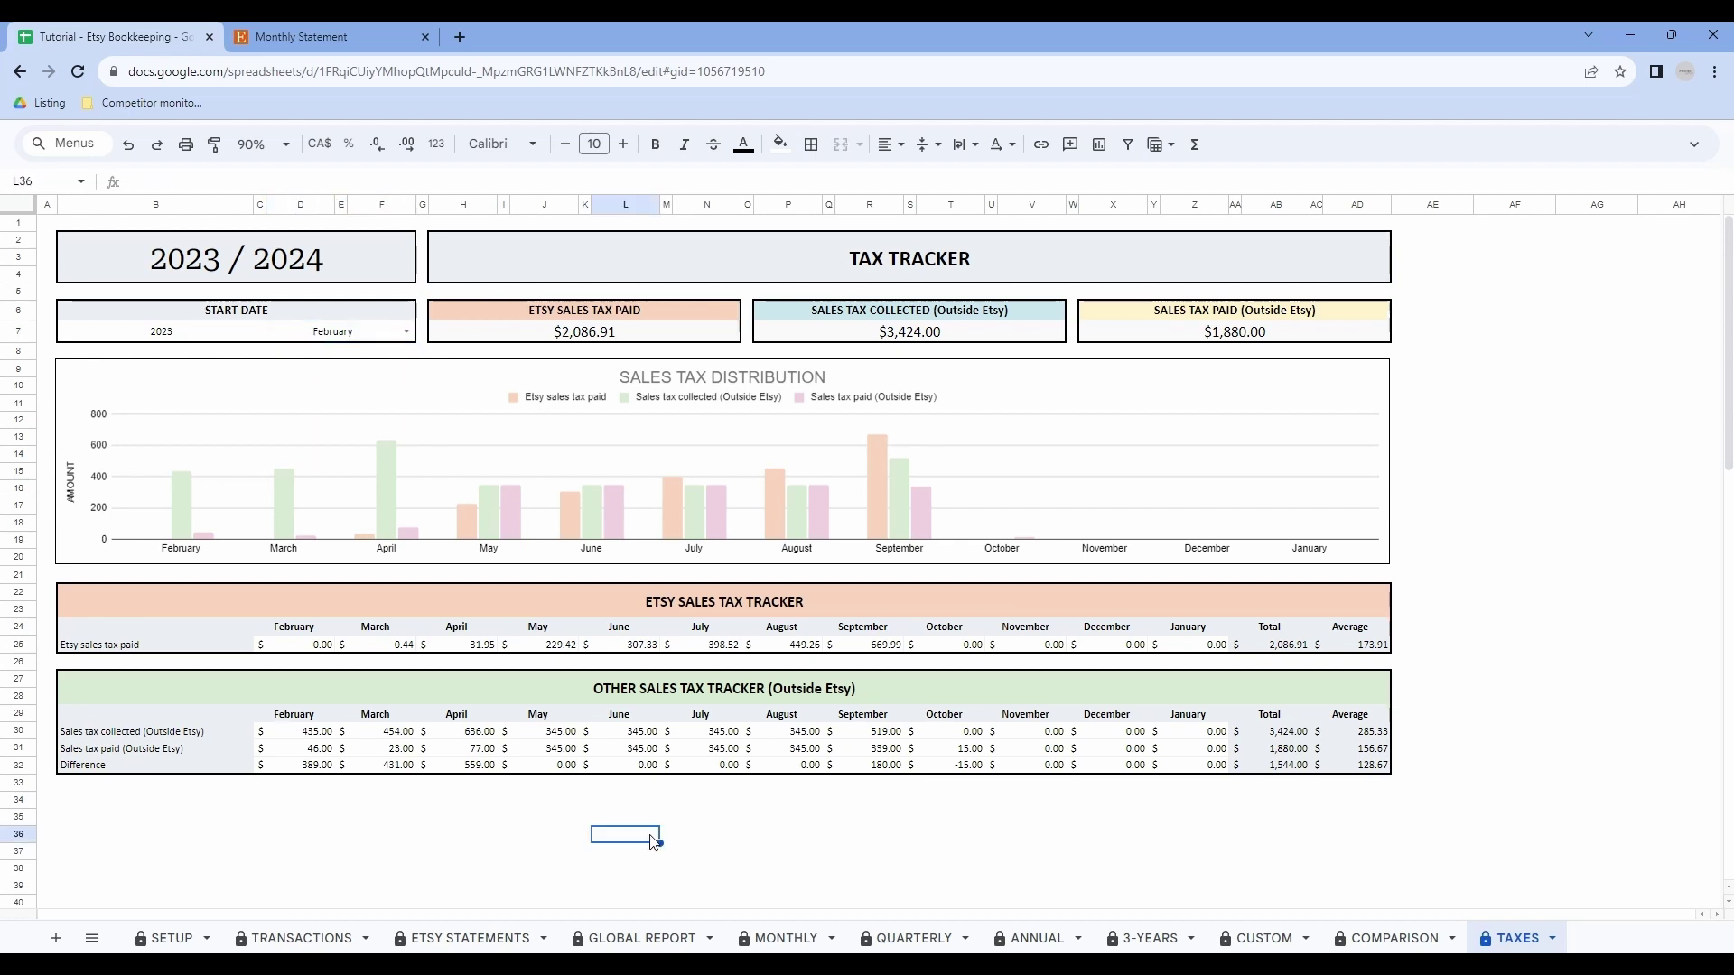